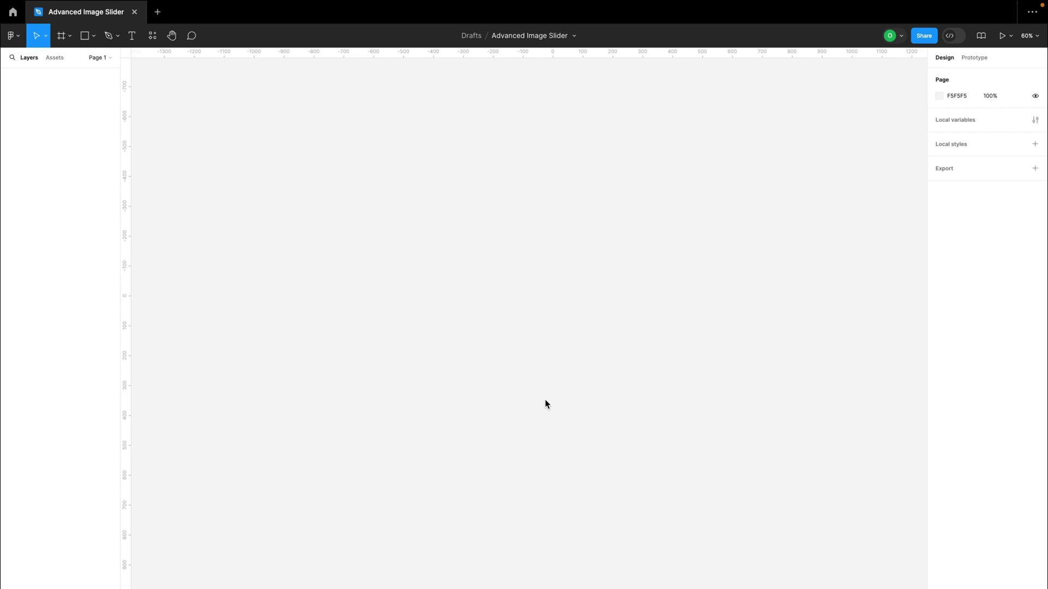
Add a Desktop 1440×1024 frame and move it up and to the right.
double_click(500, 37)
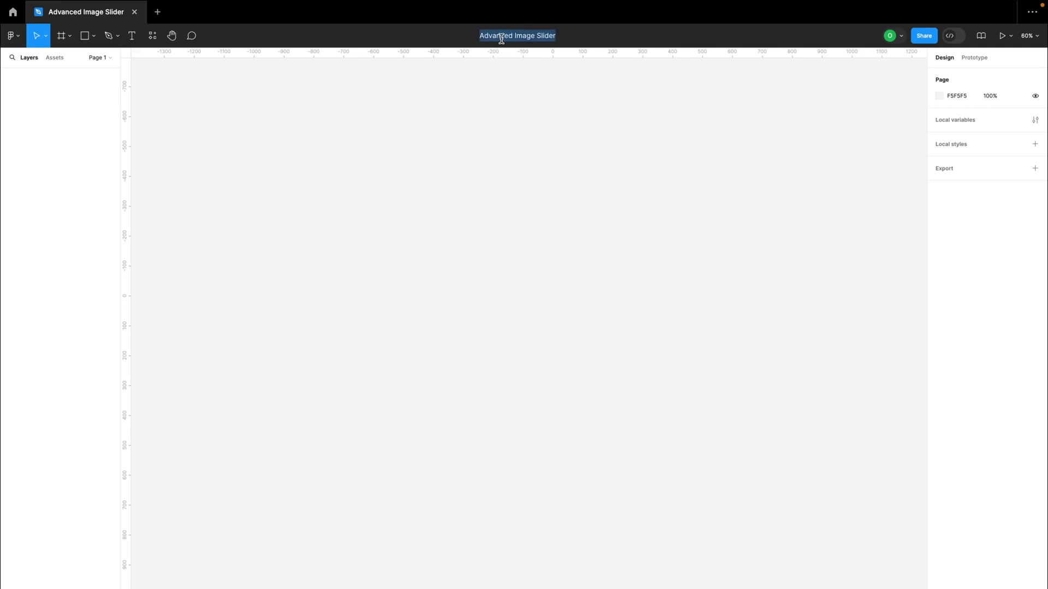
click(493, 135)
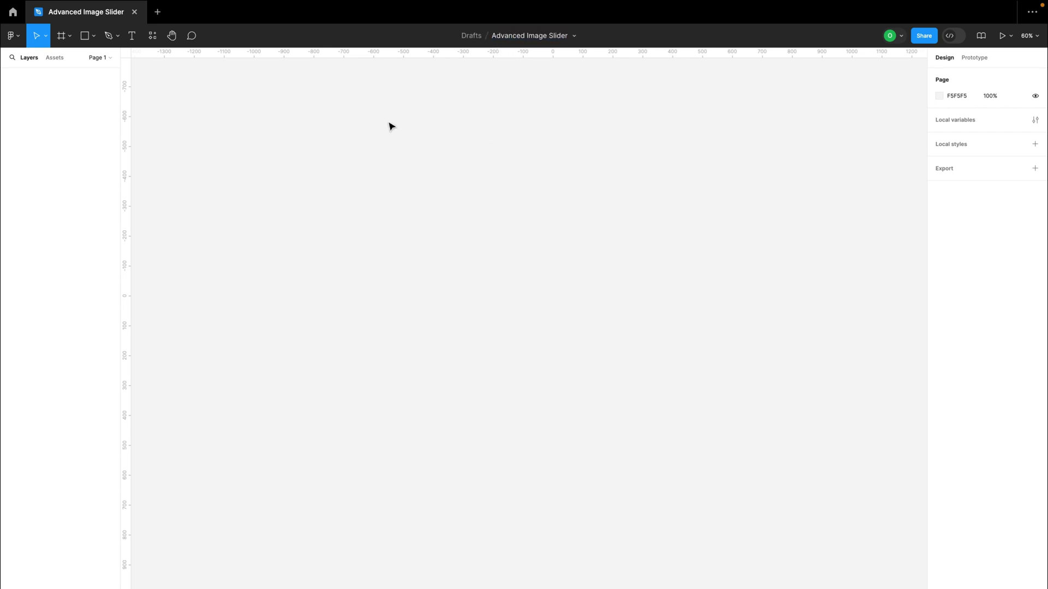
click(61, 42)
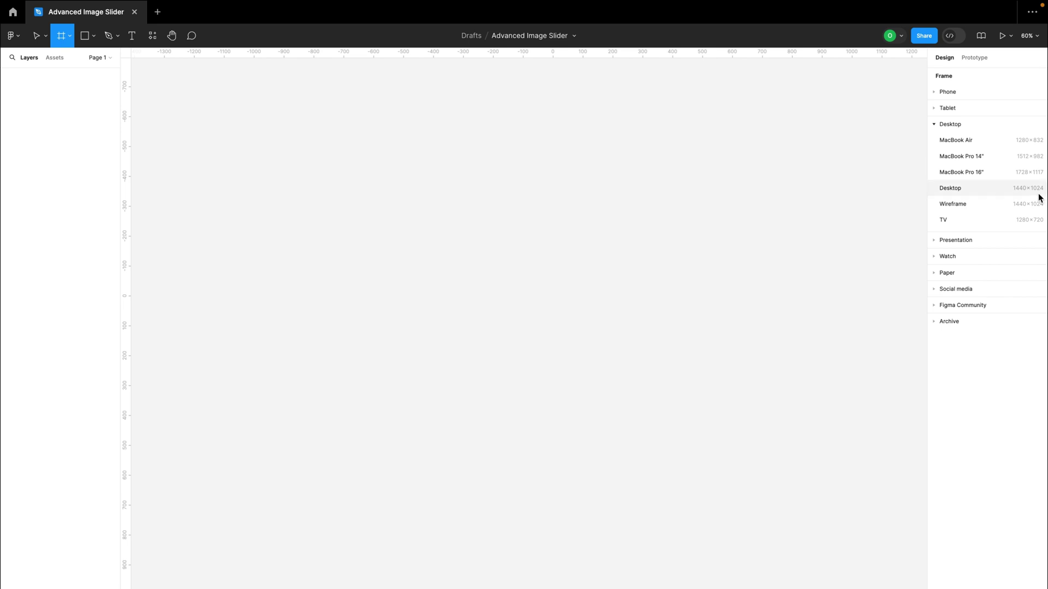
click(1004, 190)
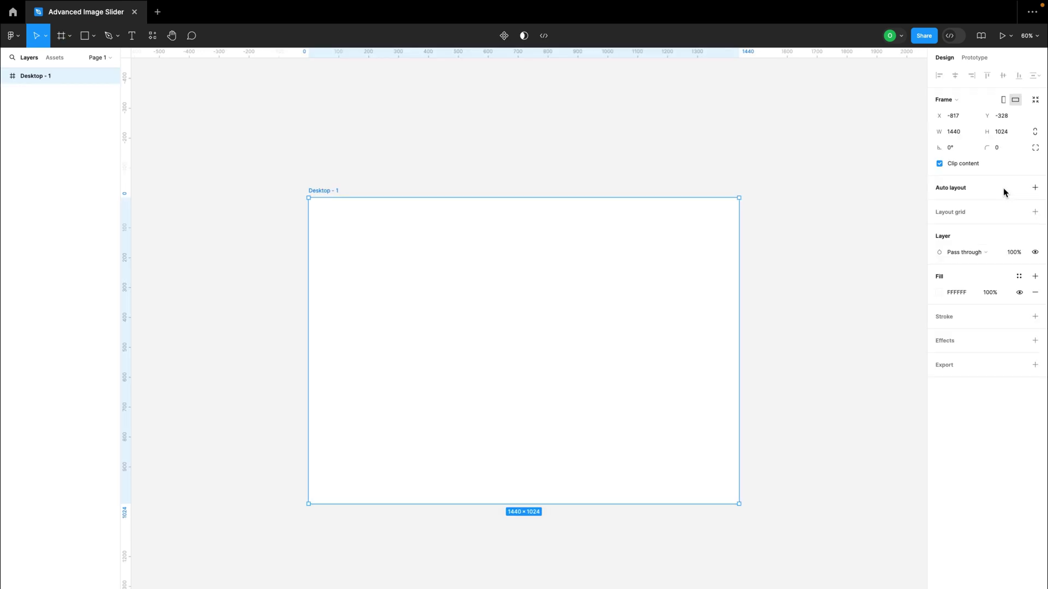
drag(578, 307, 605, 265)
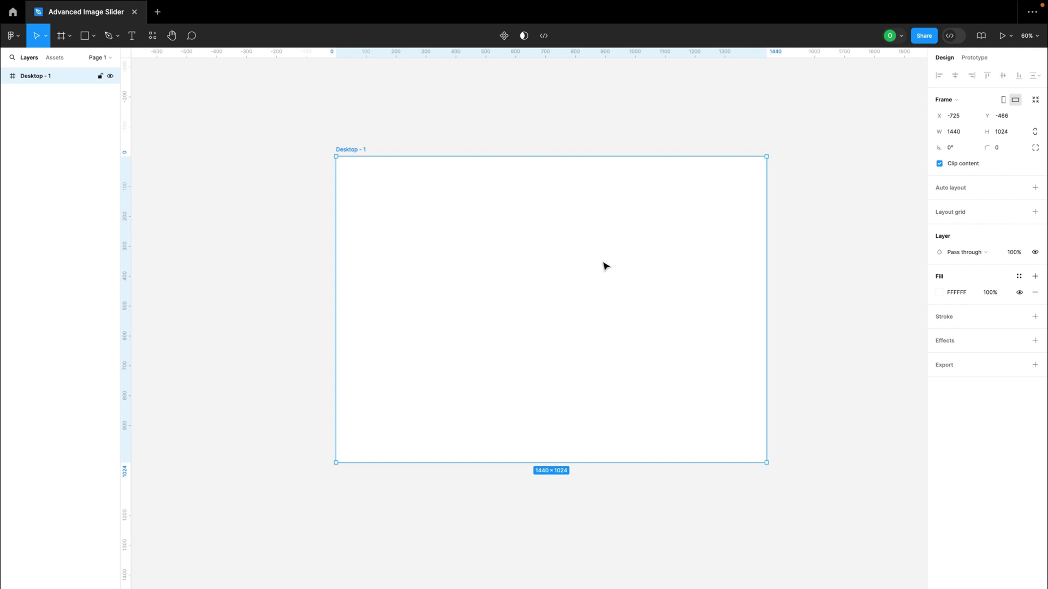
Pan the canvas down and left across the page.
scroll(605, 266, down, 2)
scroll(605, 266, left, 2)
scroll(605, 266, left, 2)
scroll(605, 266, down, 1)
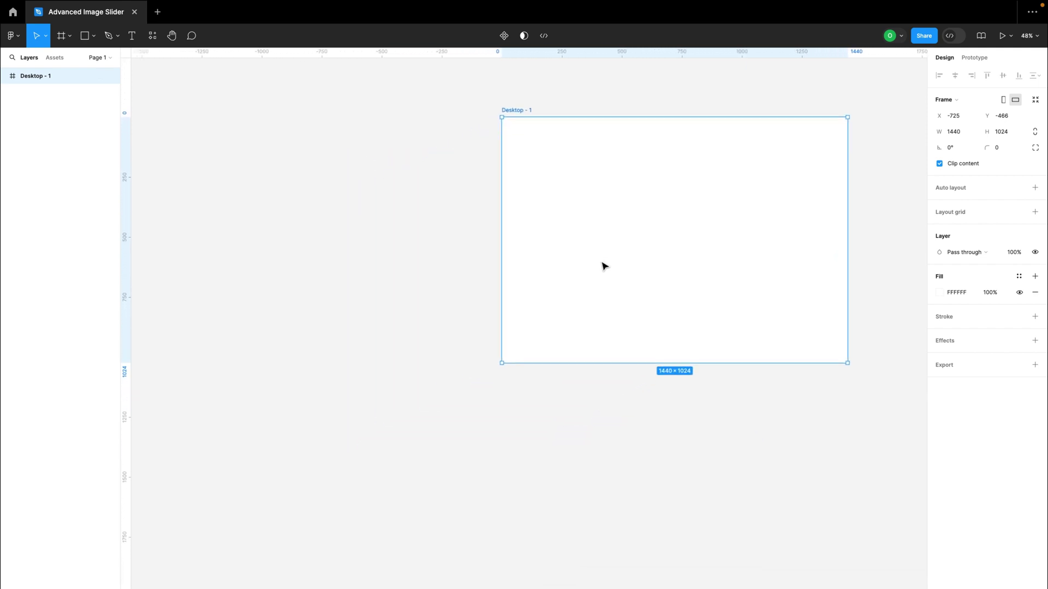
scroll(549, 264, left, 1)
scroll(549, 264, up, 1)
scroll(548, 264, down, 2)
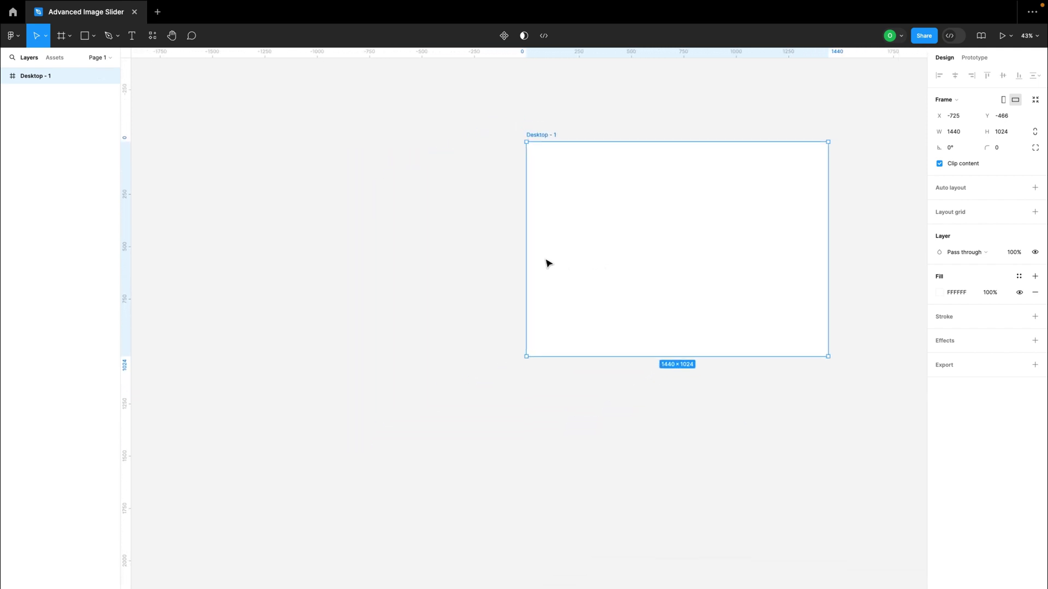
scroll(549, 264, left, 1)
scroll(549, 264, down, 1)
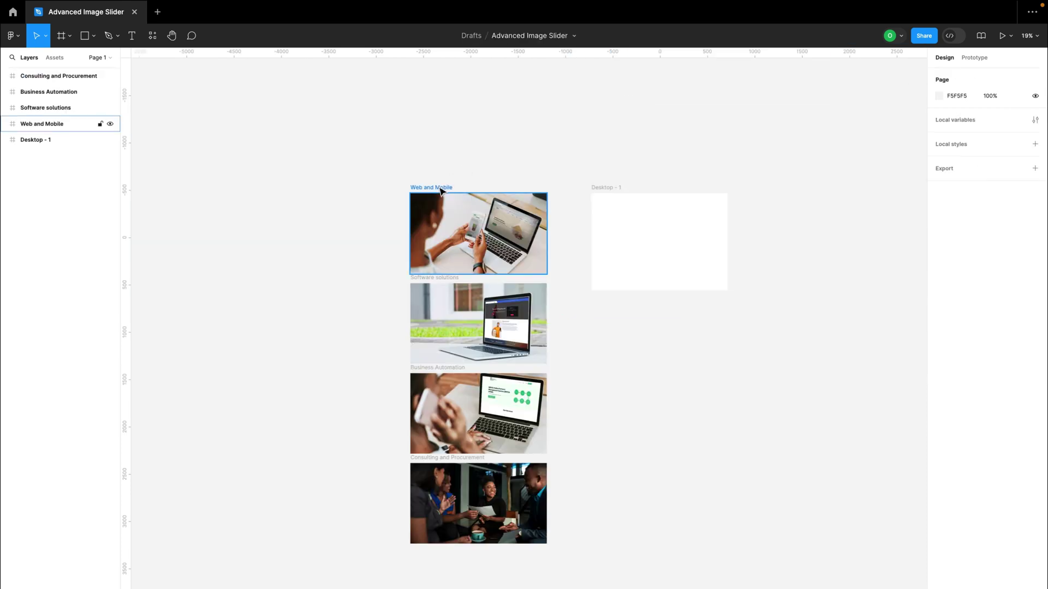
Move the Consulting and Procurement and Business Automation frames lower to even the column spacing.
click(451, 177)
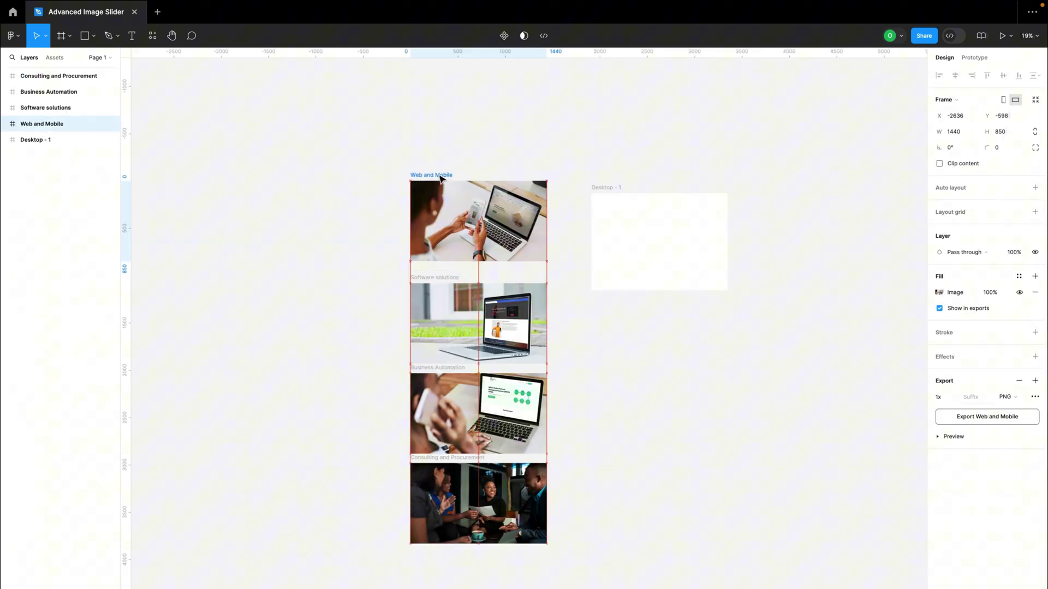
drag(427, 465, 427, 480)
click(432, 370)
drag(431, 370, 431, 378)
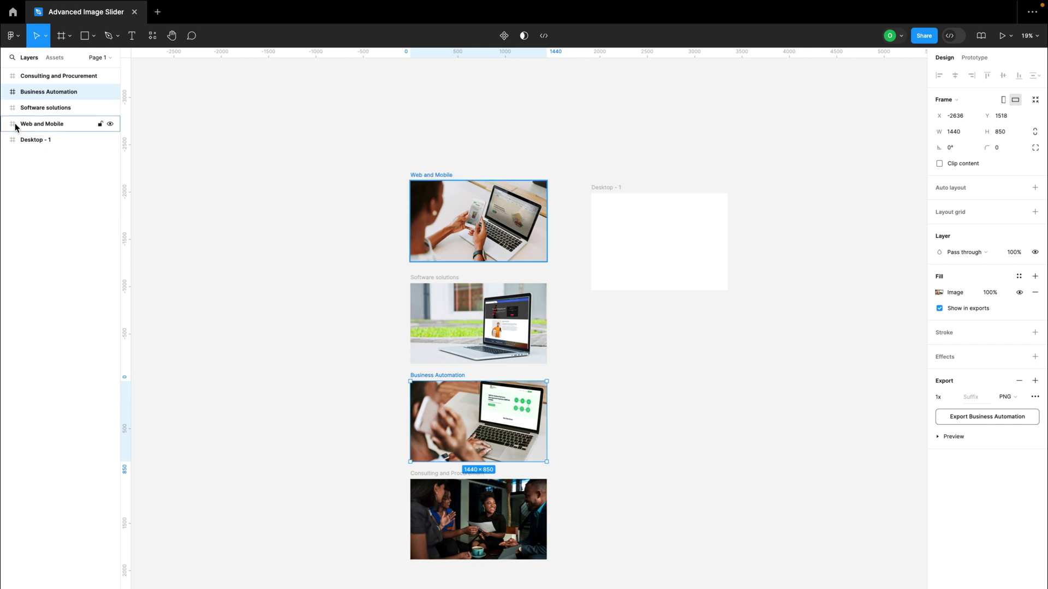
Select Desktop - 1 and try a video fill in its fill options, then close them.
click(18, 109)
click(22, 125)
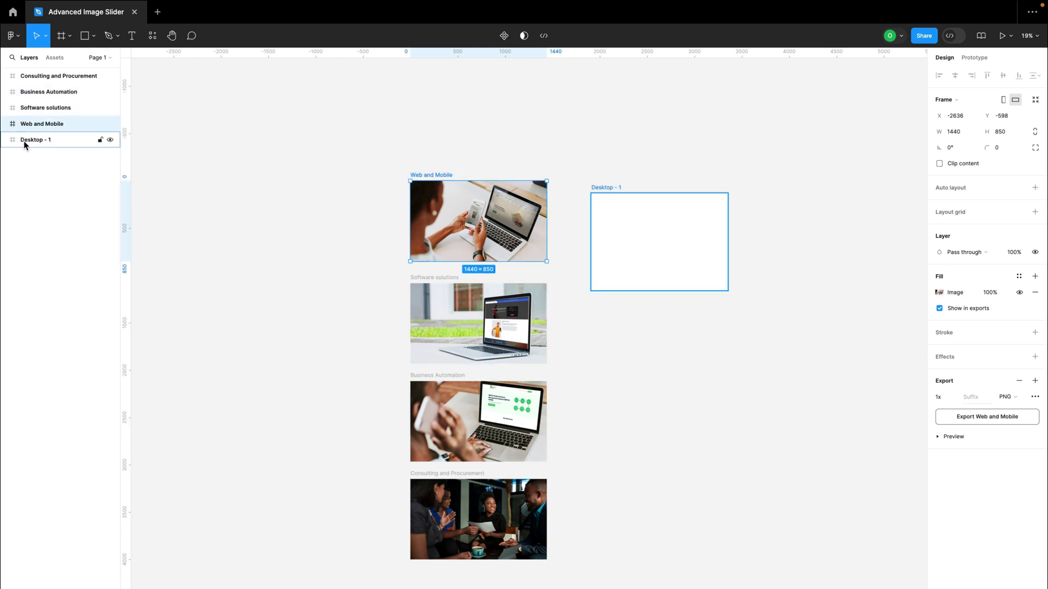
click(24, 141)
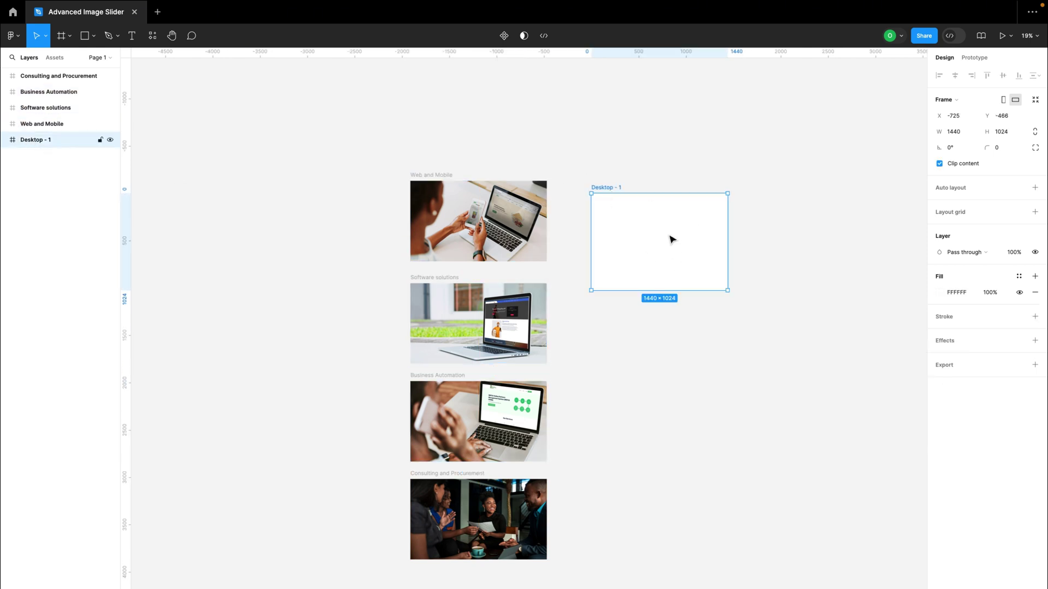
click(941, 293)
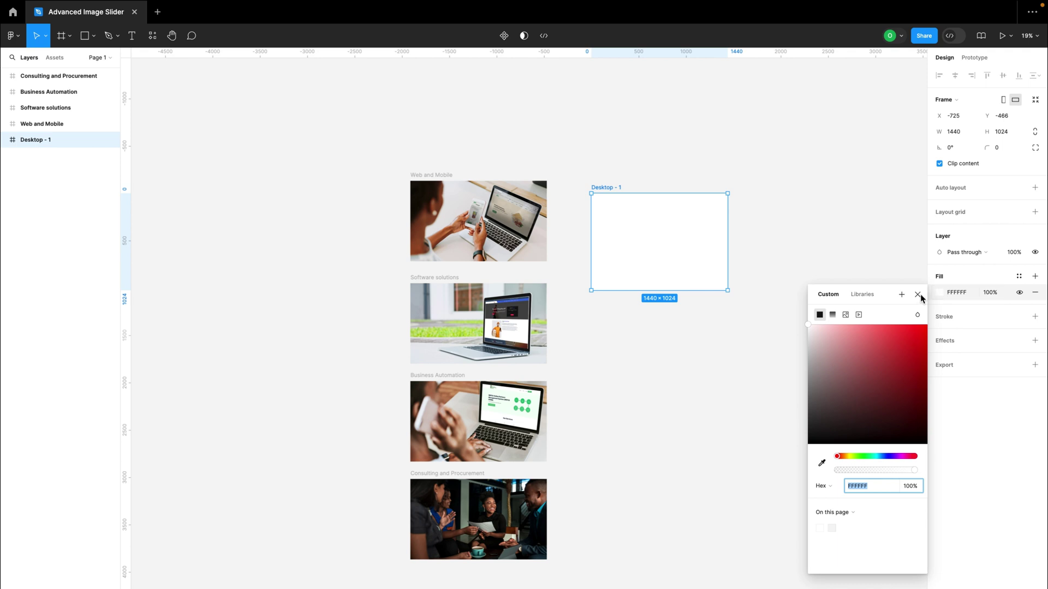
click(859, 315)
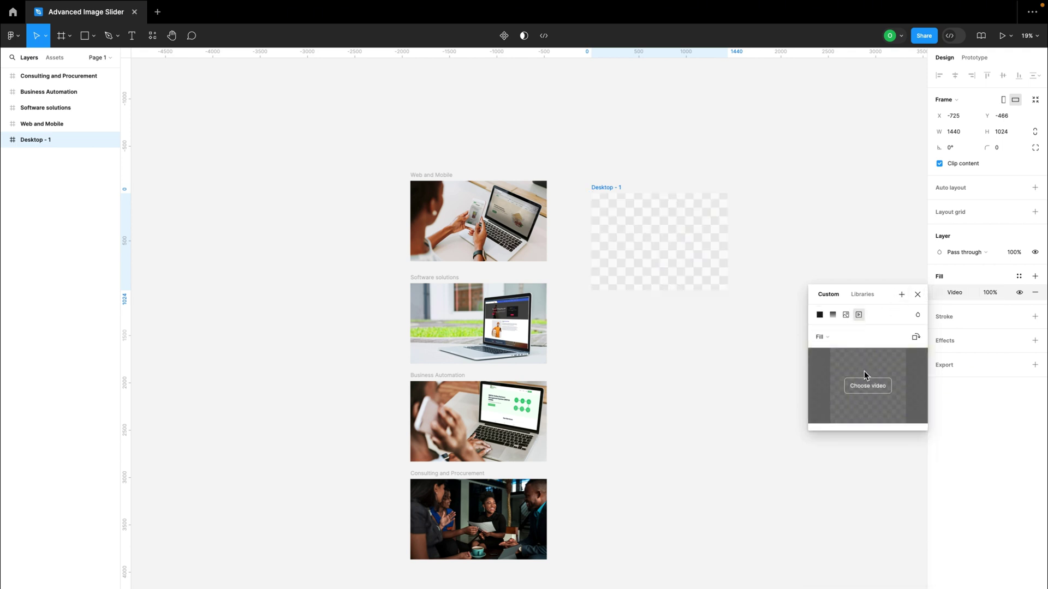
click(918, 295)
Select the Web and Mobile and Software solutions frames in turn.
key(shift+Tab)
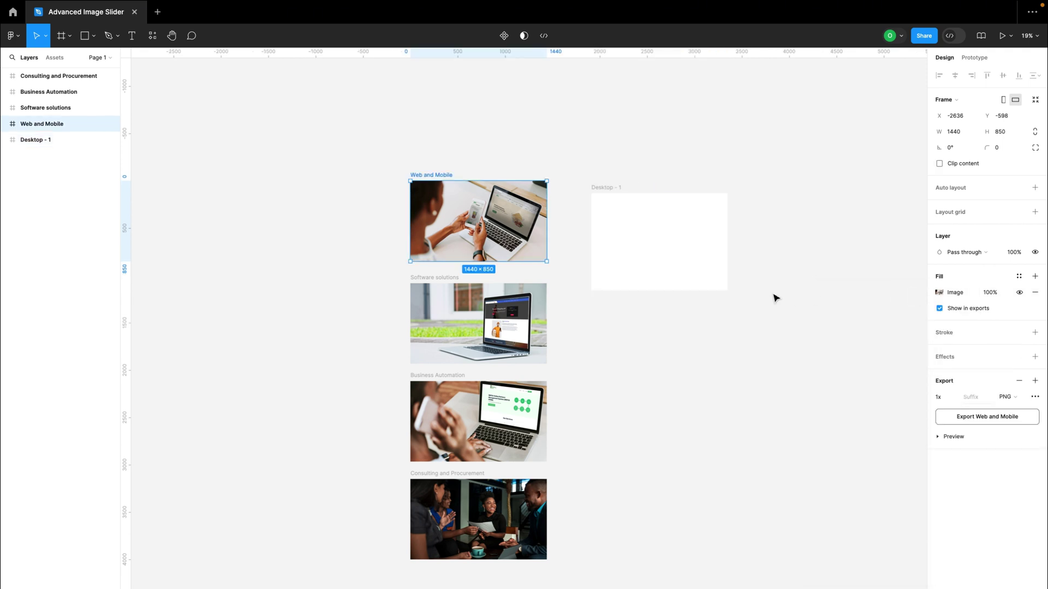
key(shift+Tab)
click(456, 232)
click(457, 309)
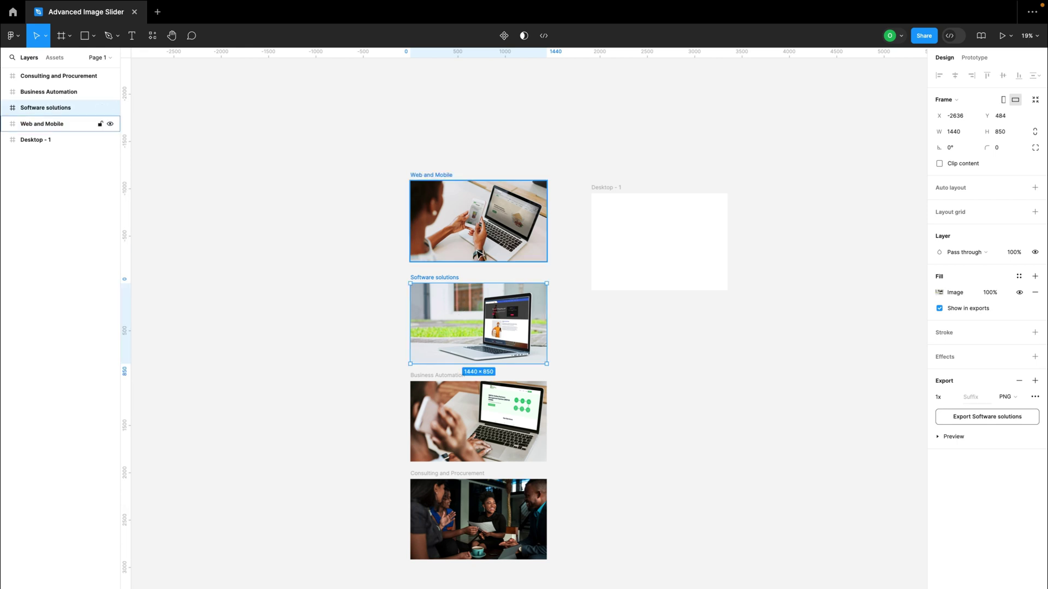
scroll(478, 255, up, 3)
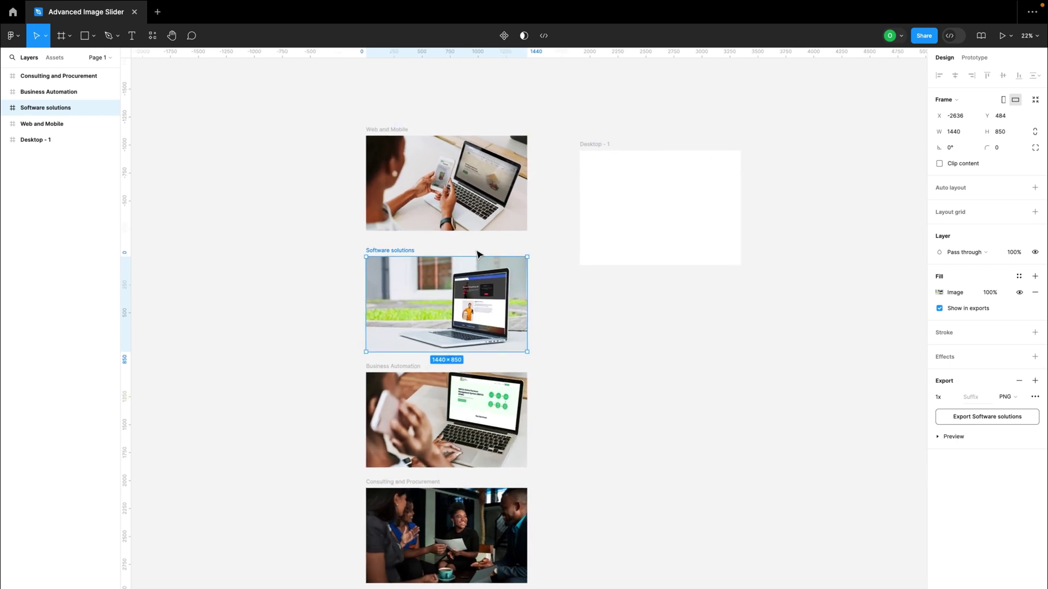
Select the Web and Mobile, Software solutions and Business Automation frames in turn.
click(553, 281)
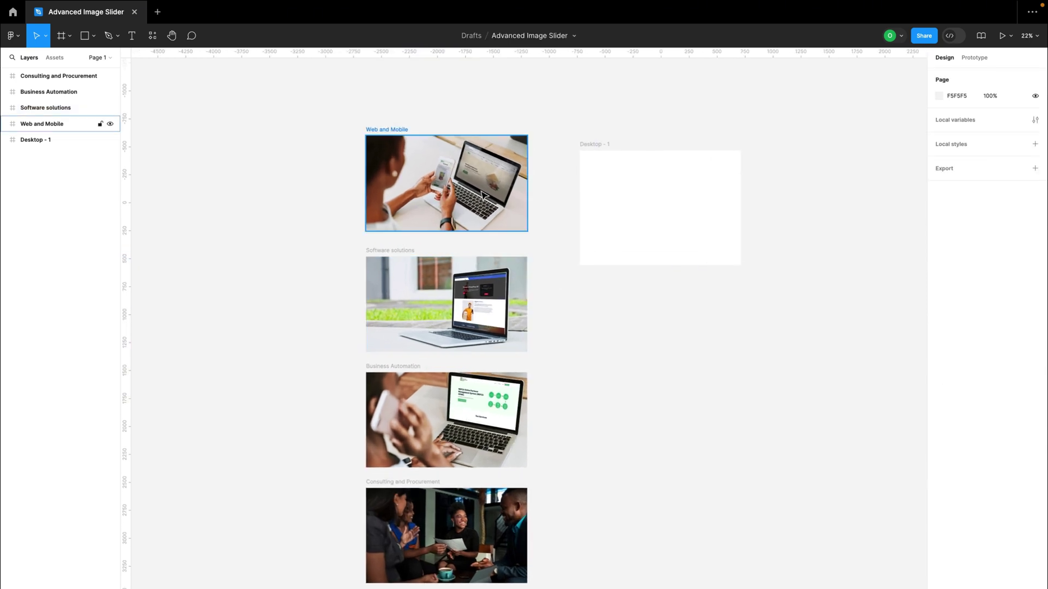
click(509, 224)
click(479, 282)
click(478, 390)
scroll(465, 268, up, 2)
scroll(466, 268, up, 1)
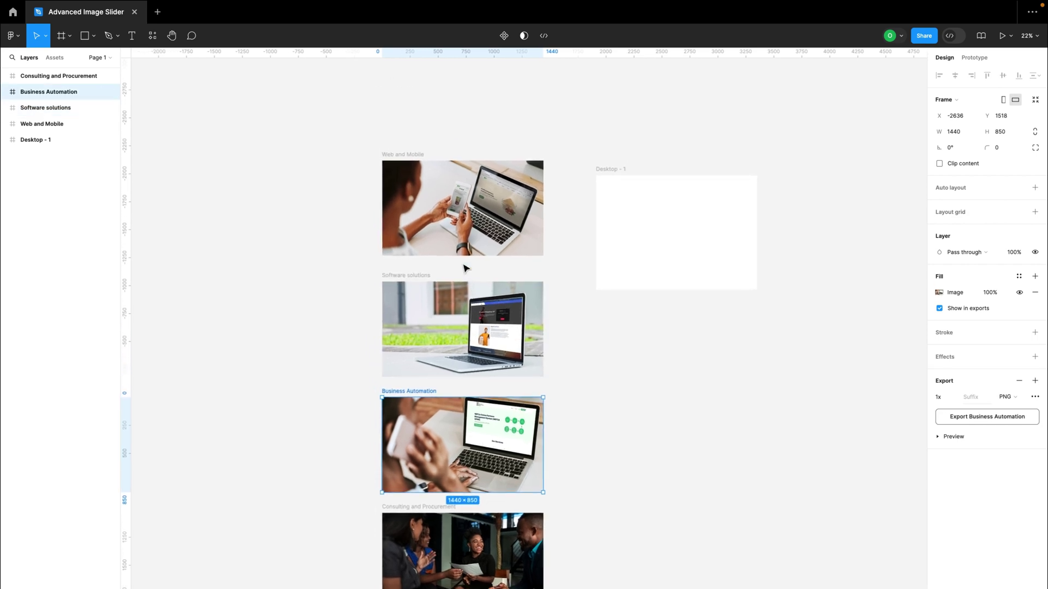
click(464, 324)
Deselect everything on the page, leaving empty canvas ready for pasting.
scroll(427, 218, up, 5)
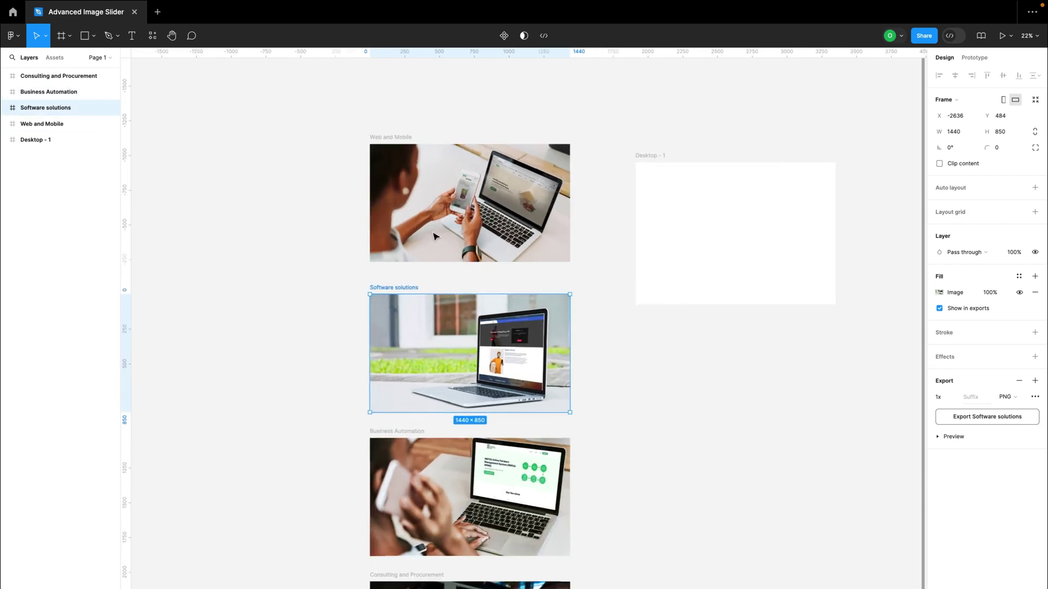
scroll(427, 218, up, 4)
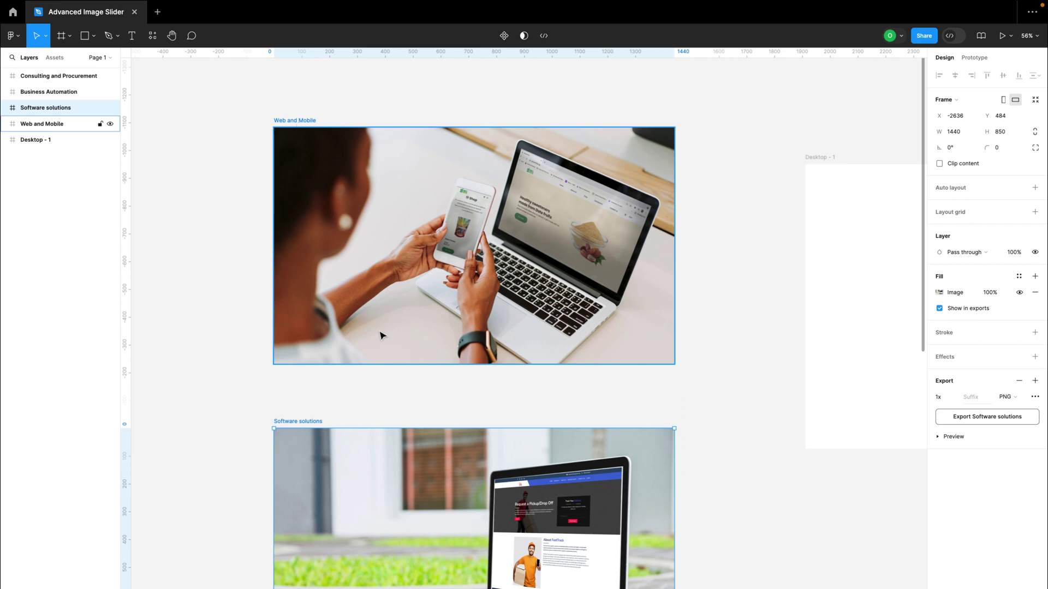
scroll(381, 333, down, 5)
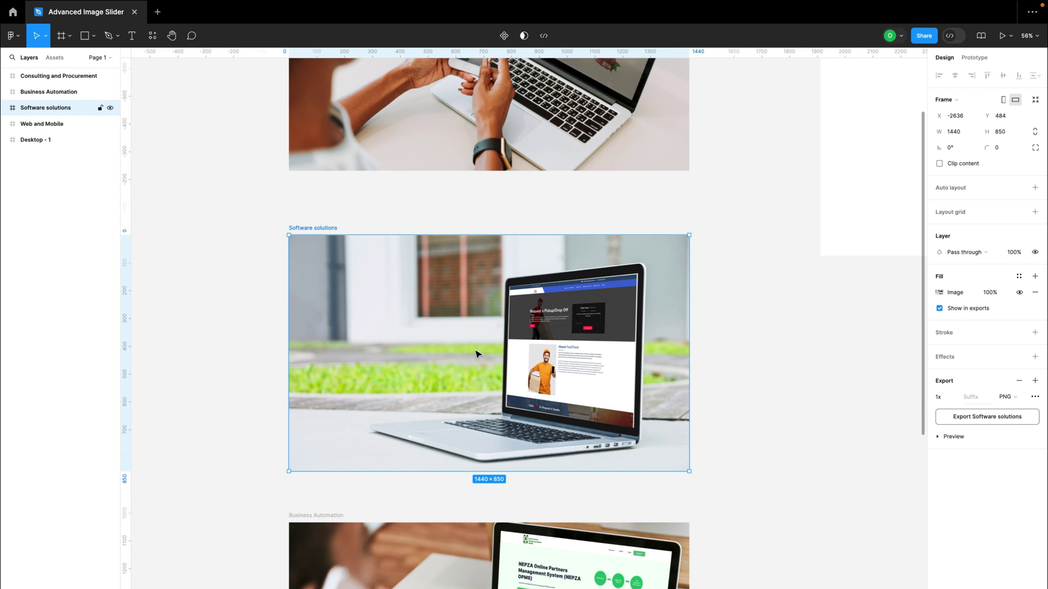
scroll(477, 355, down, 10)
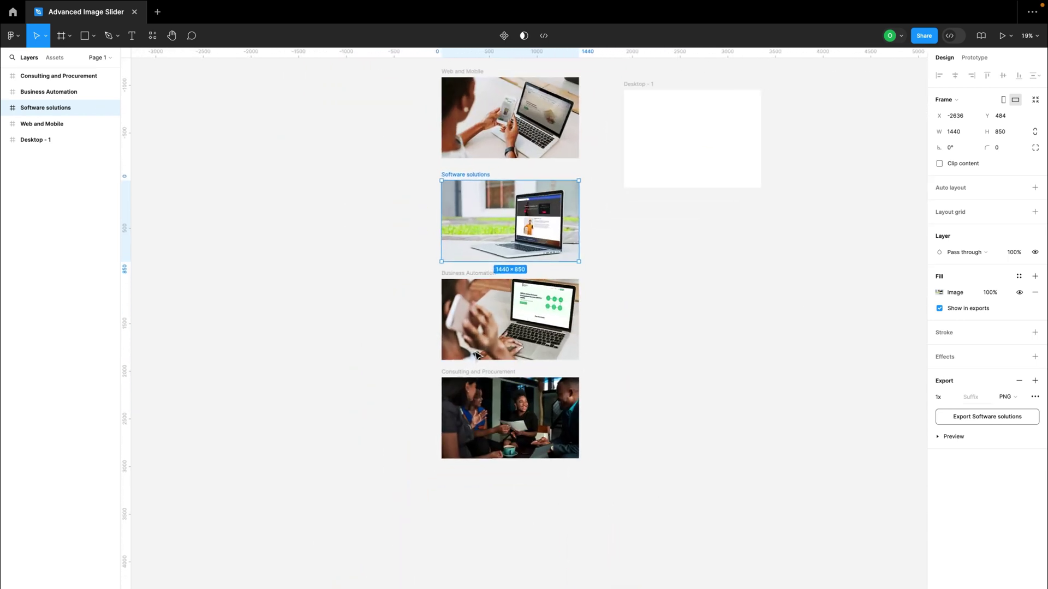
scroll(476, 355, up, 1)
click(622, 270)
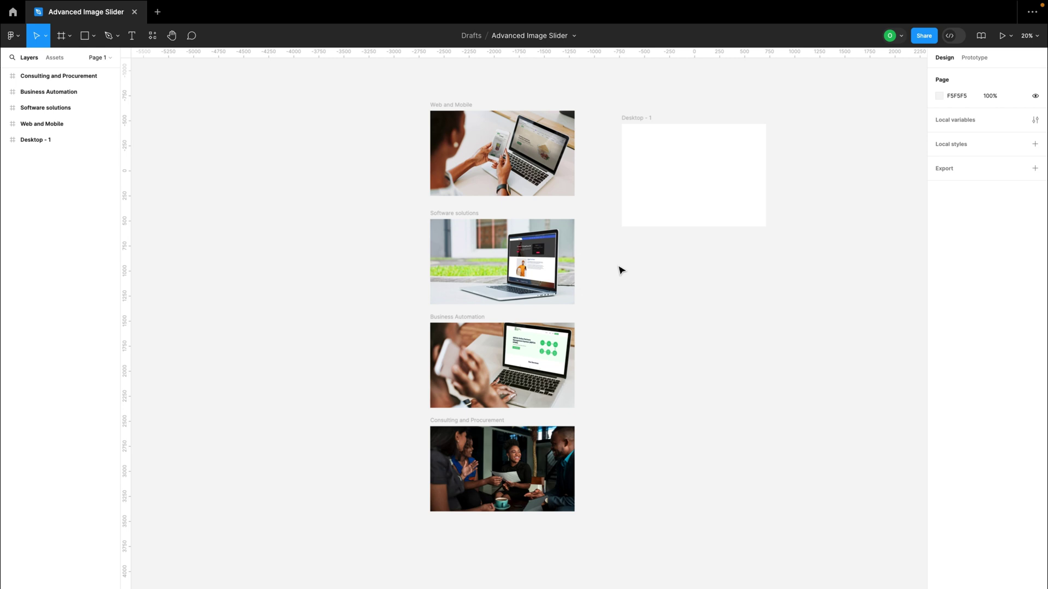
scroll(545, 235, left, 3)
Paste the black service headings frame, Frame 19696, beside the four photo frames.
key(ctrl+v)
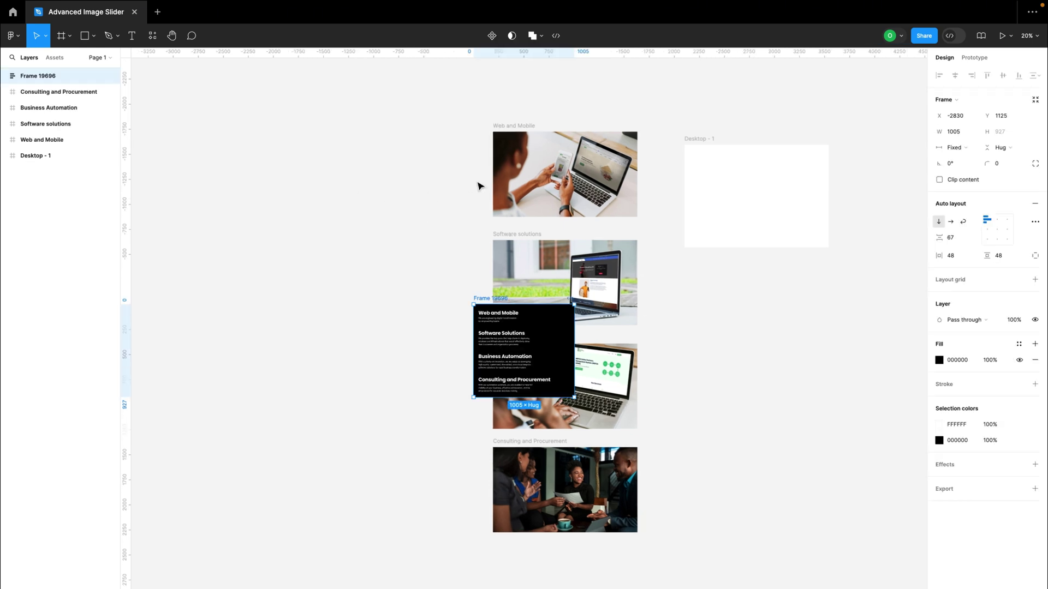
drag(484, 296, 349, 127)
click(485, 300)
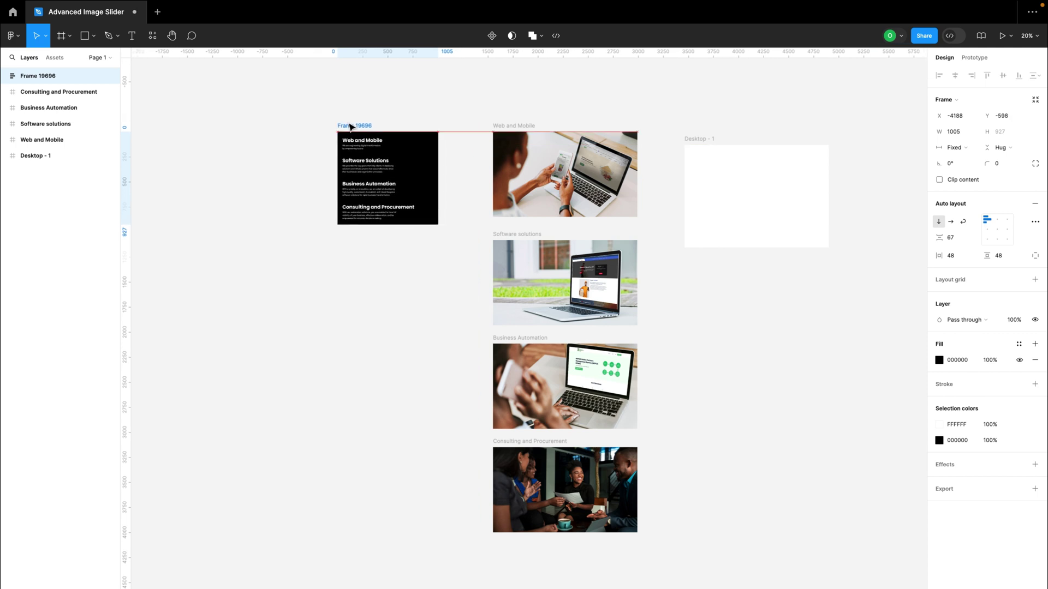
click(524, 153)
click(555, 280)
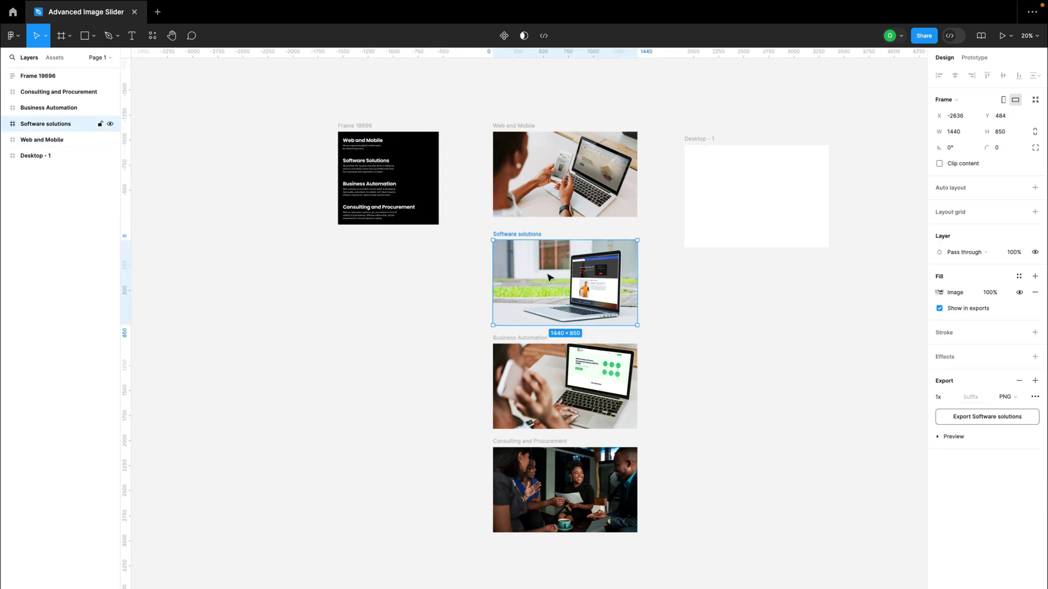
click(551, 362)
click(572, 475)
Paste the Web and Mobile heading block into the Web and Mobile slide.
click(364, 143)
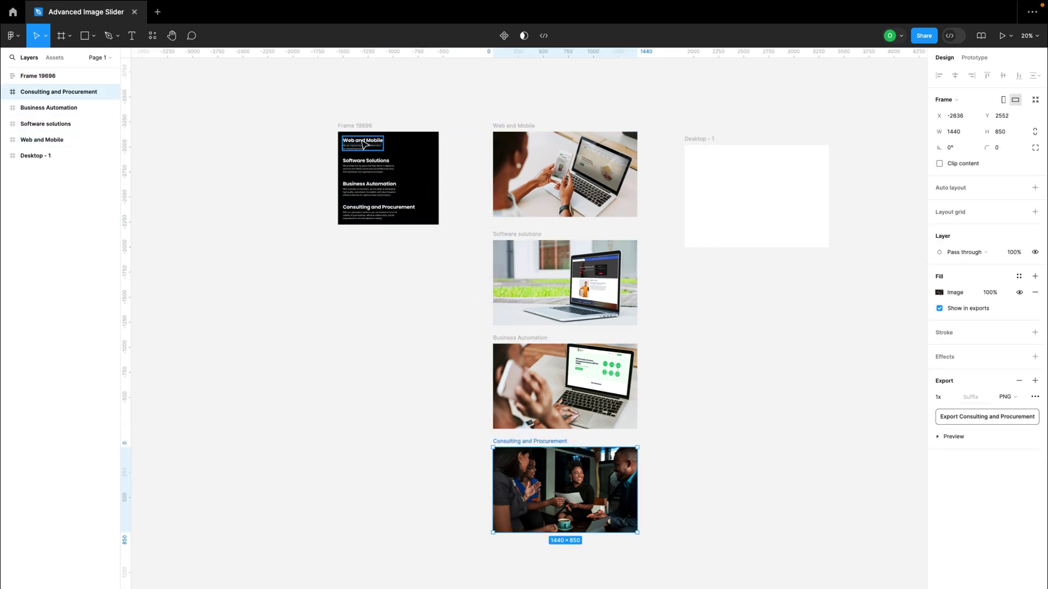
click(507, 134)
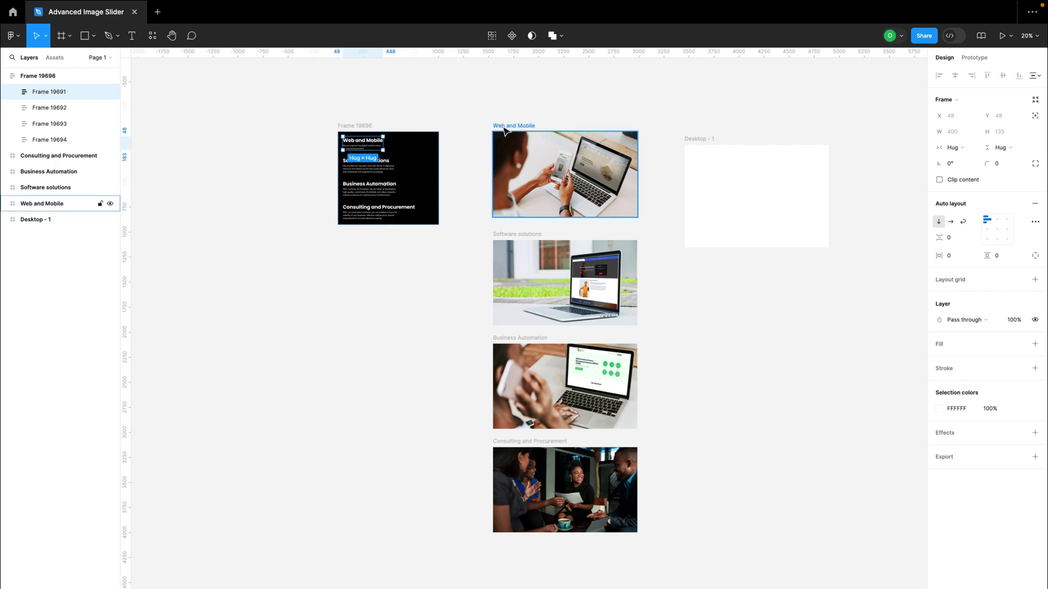
key(ctrl+v)
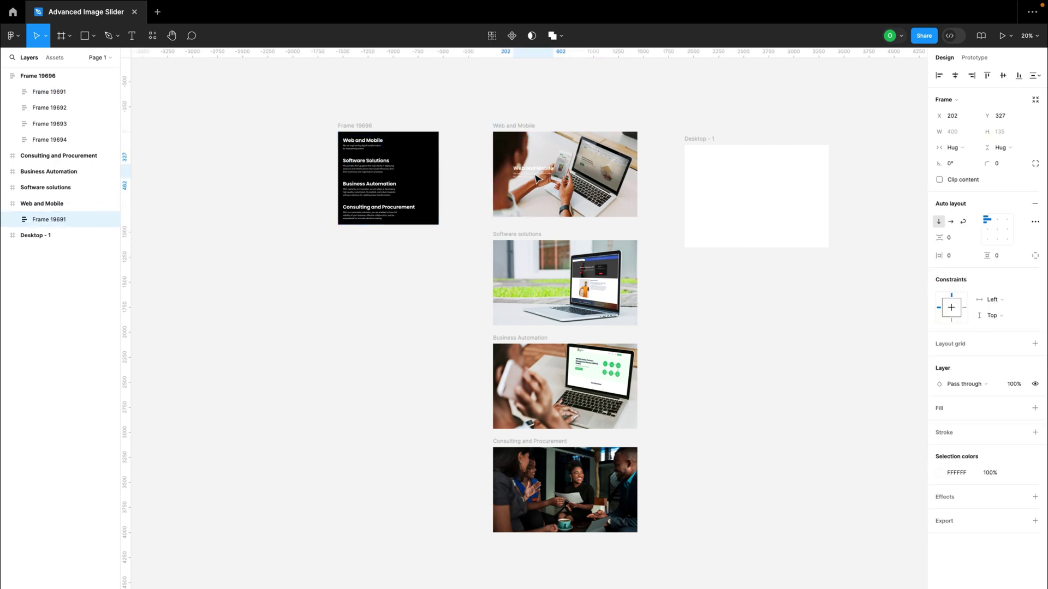
scroll(535, 178, up, 5)
scroll(538, 181, up, 2)
scroll(538, 180, up, 2)
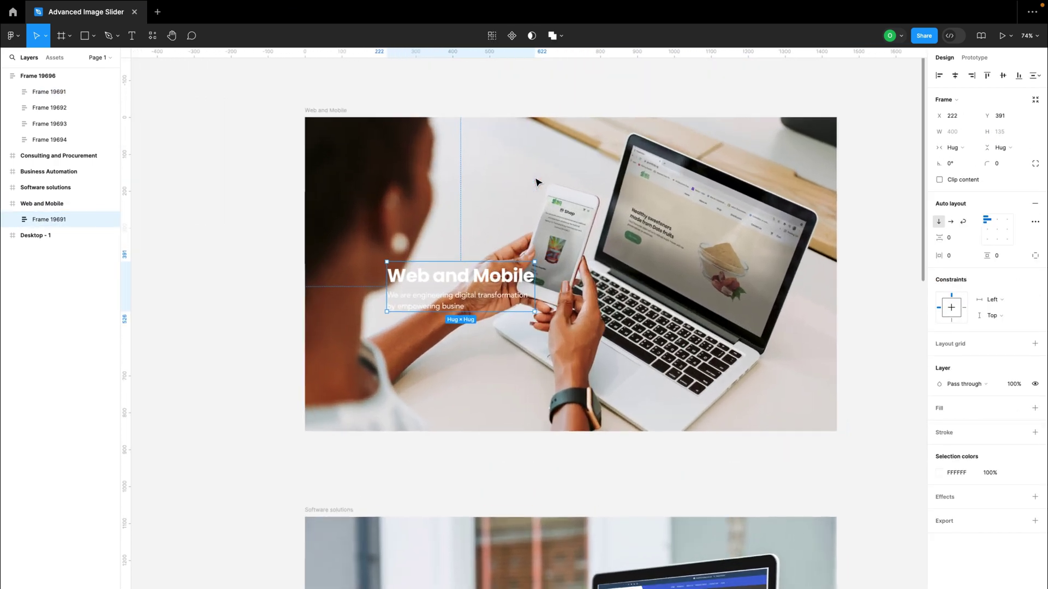
Position the text block left of centre on the image and select the slide frame.
drag(435, 288, 411, 282)
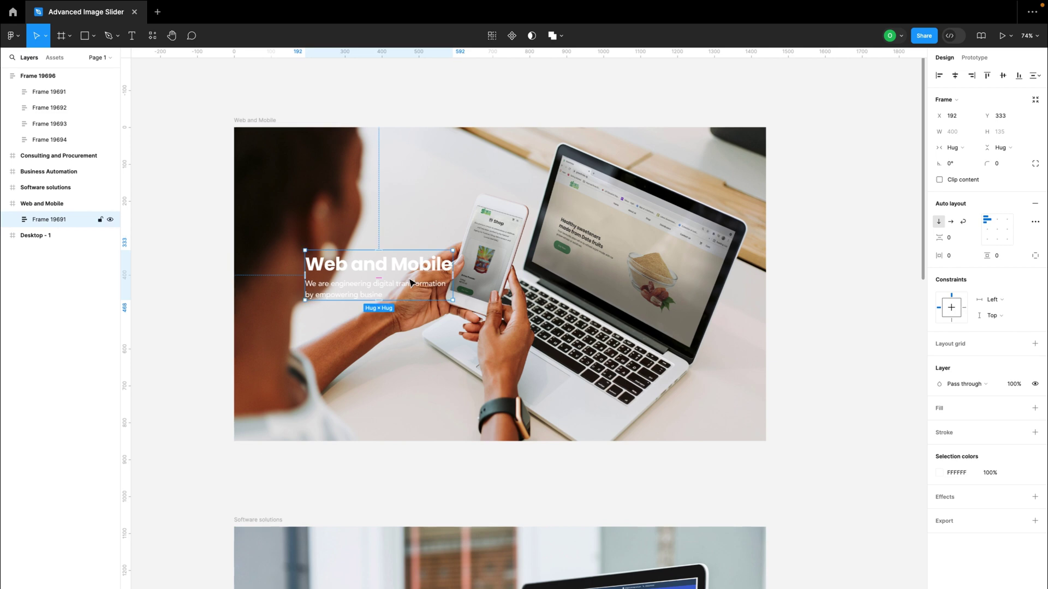
drag(377, 260, 377, 262)
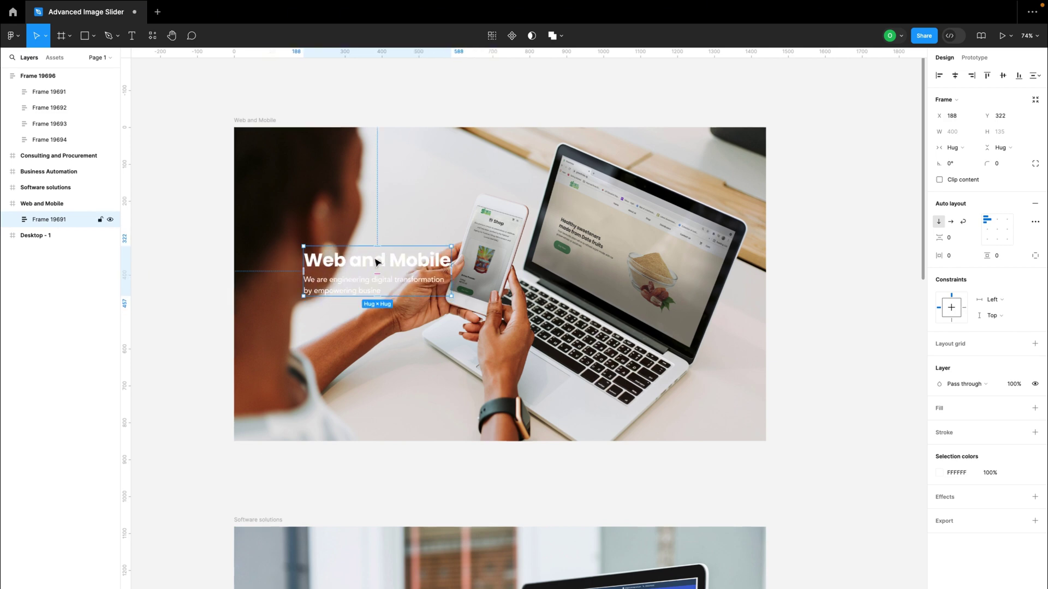
scroll(377, 262, down, 5)
scroll(376, 263, up, 4)
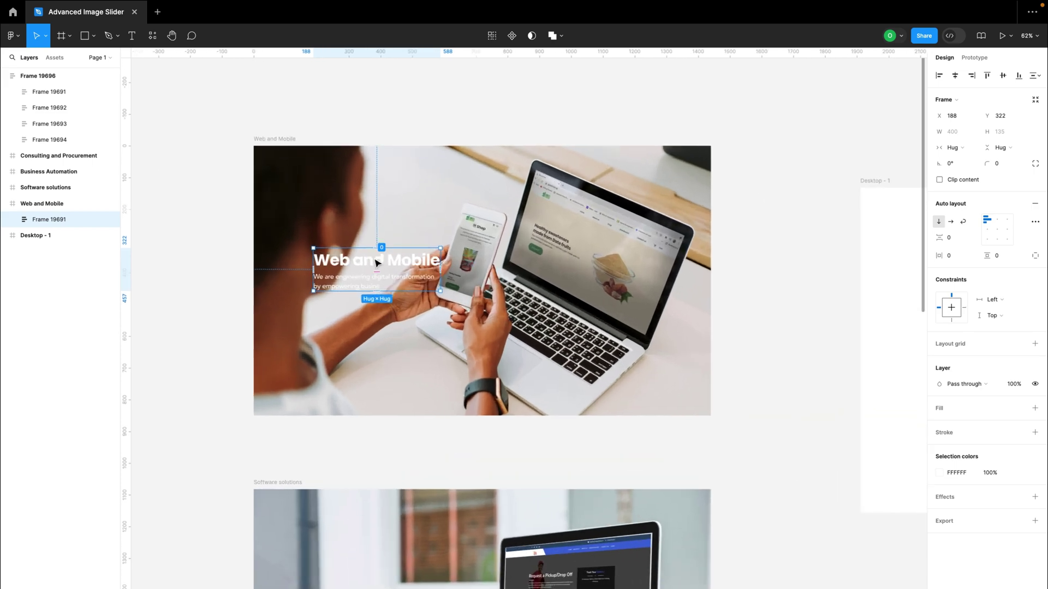
click(275, 135)
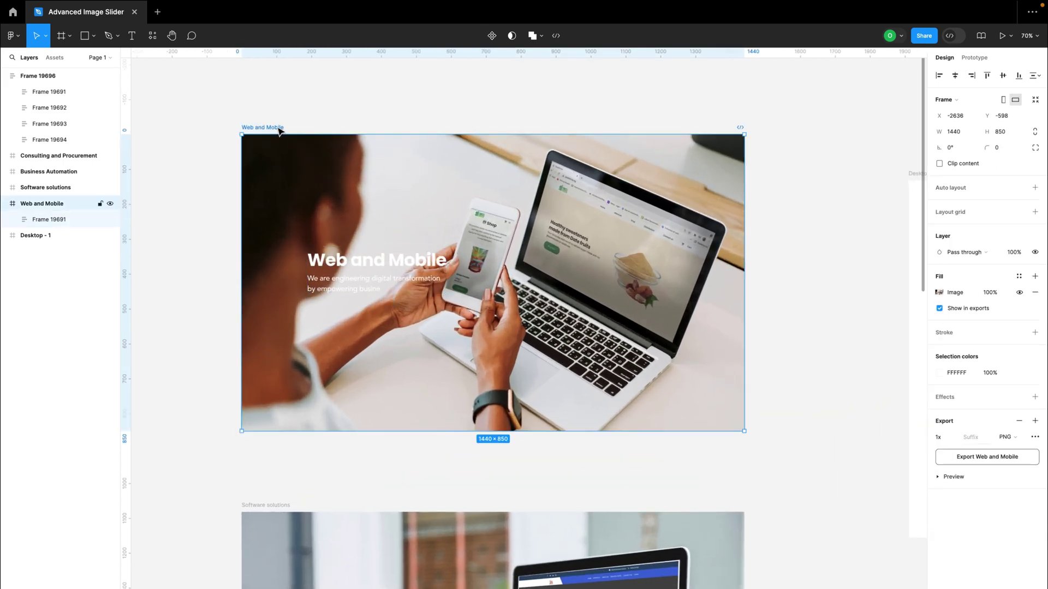
Give the Web and Mobile slide a black overlay fill at 60% opacity.
click(1035, 277)
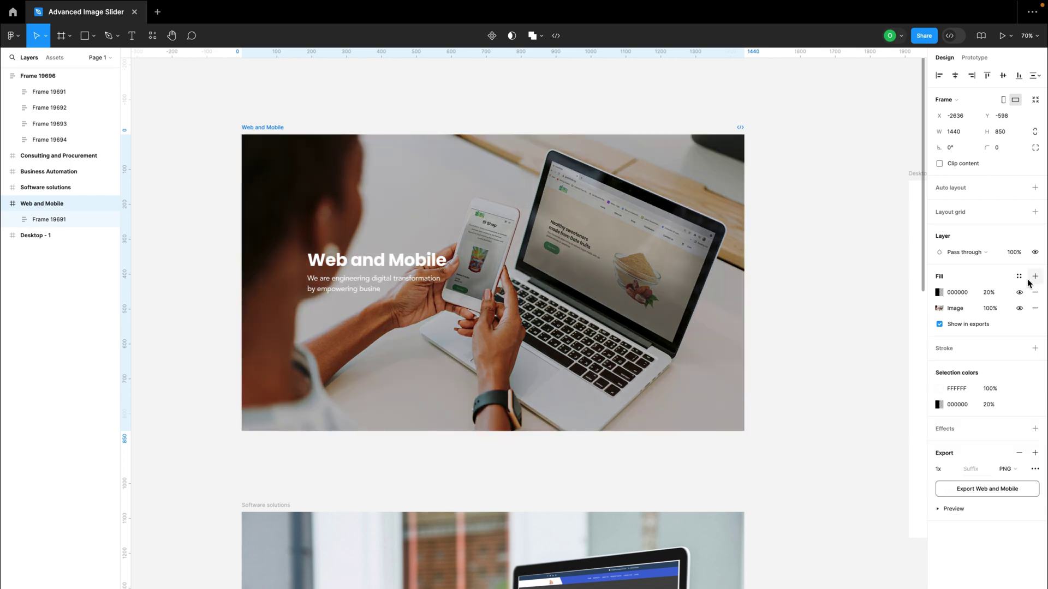
click(993, 293)
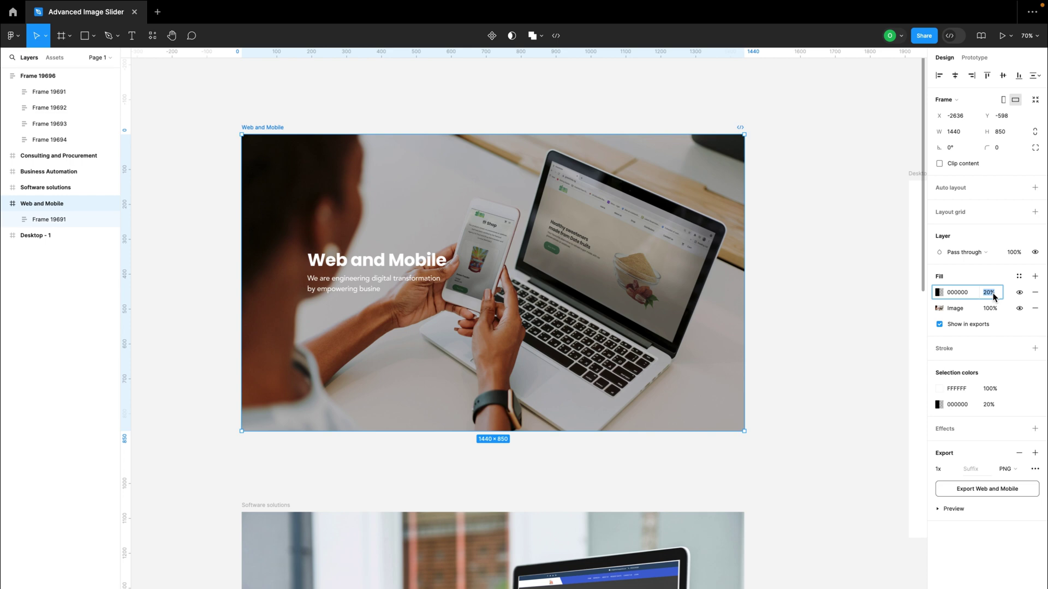
key(Return)
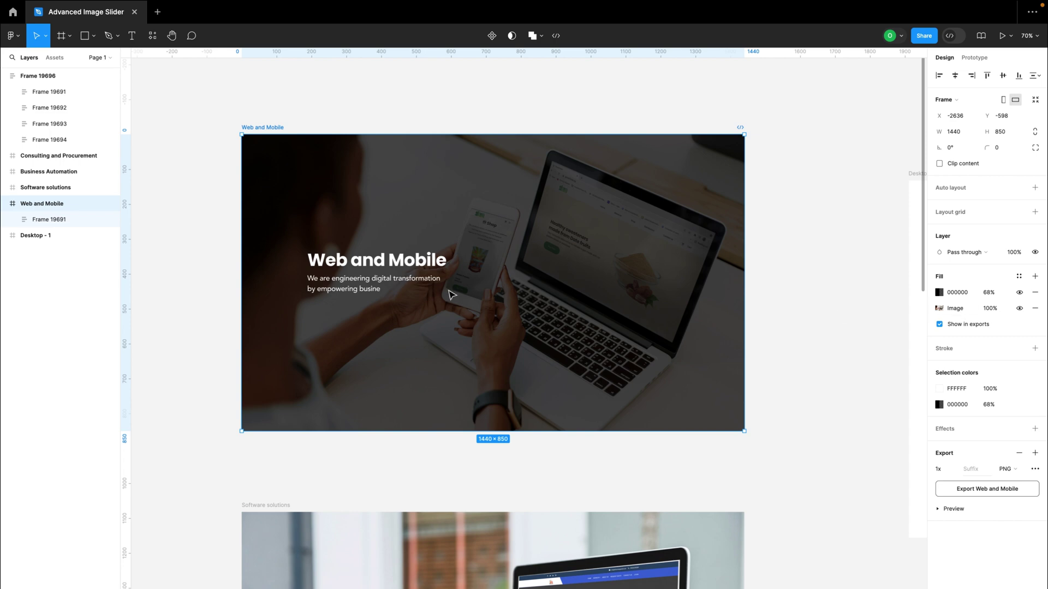
click(368, 282)
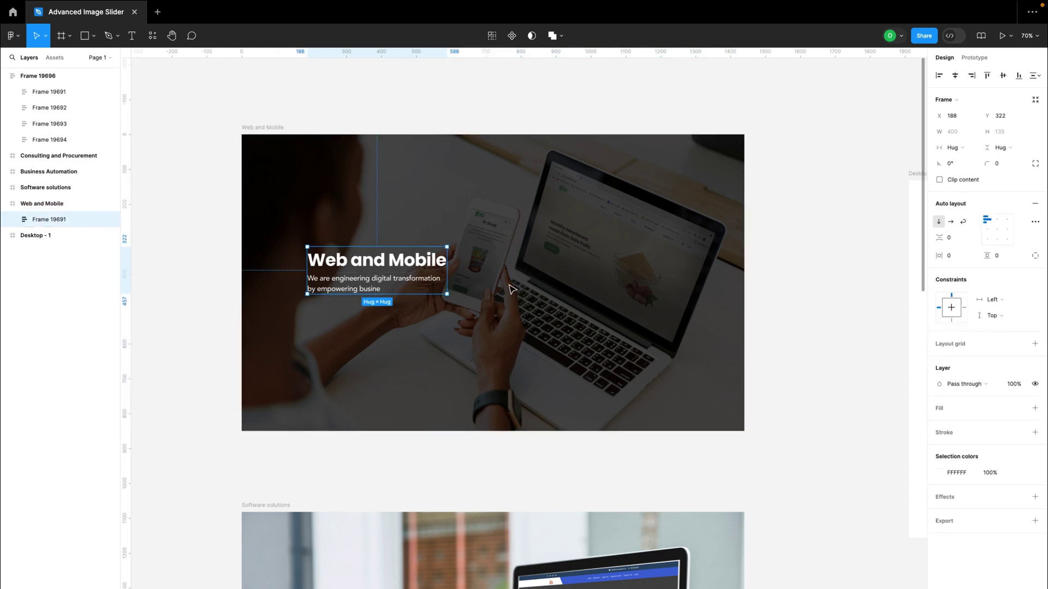
key(Escape)
click(279, 129)
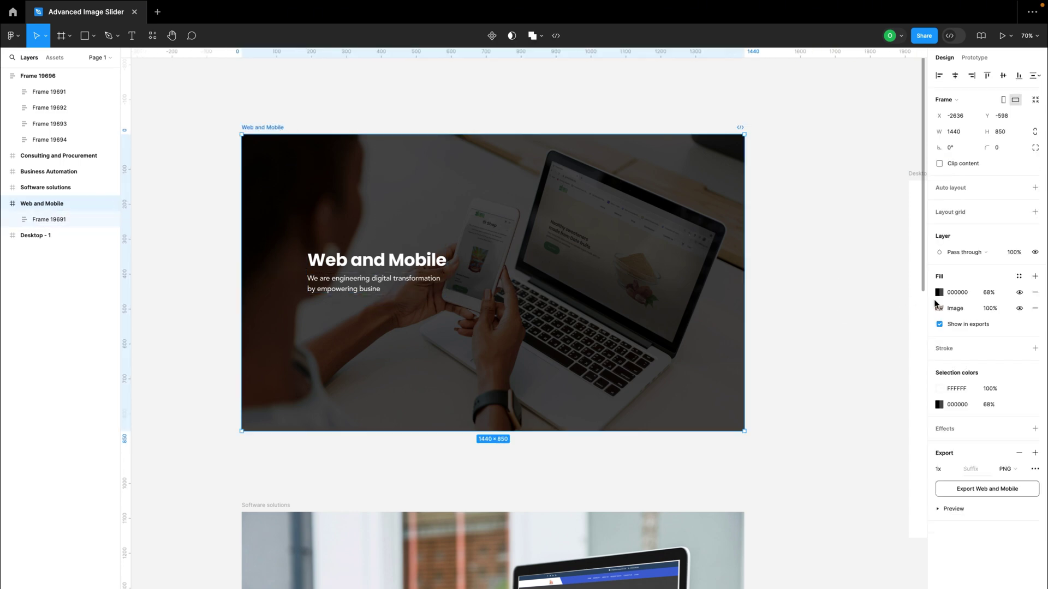
key(Return)
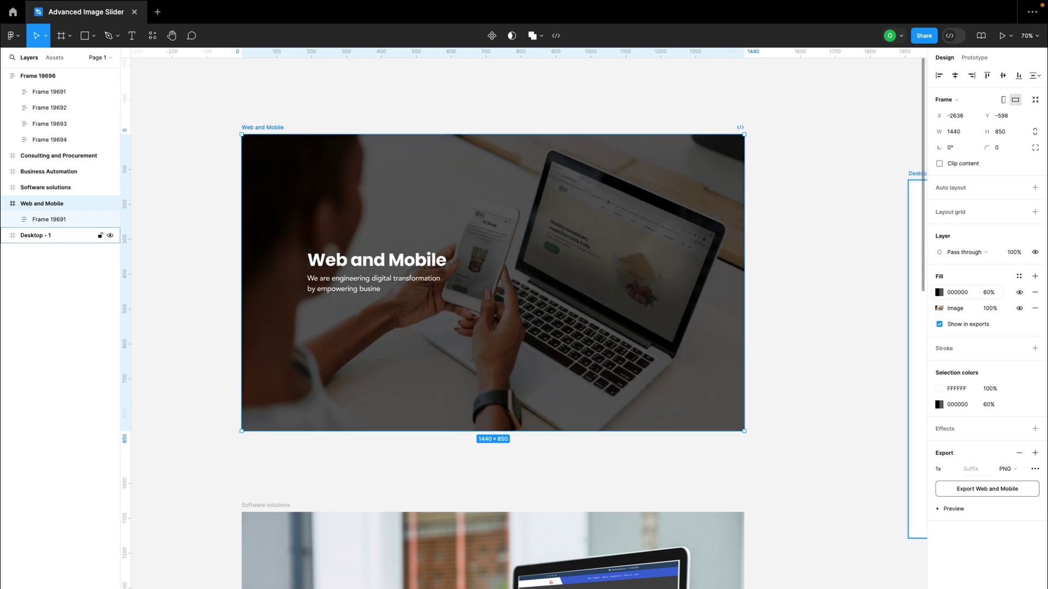
Add a new black fill layer over the Software solutions slide image.
scroll(708, 301, down, 5)
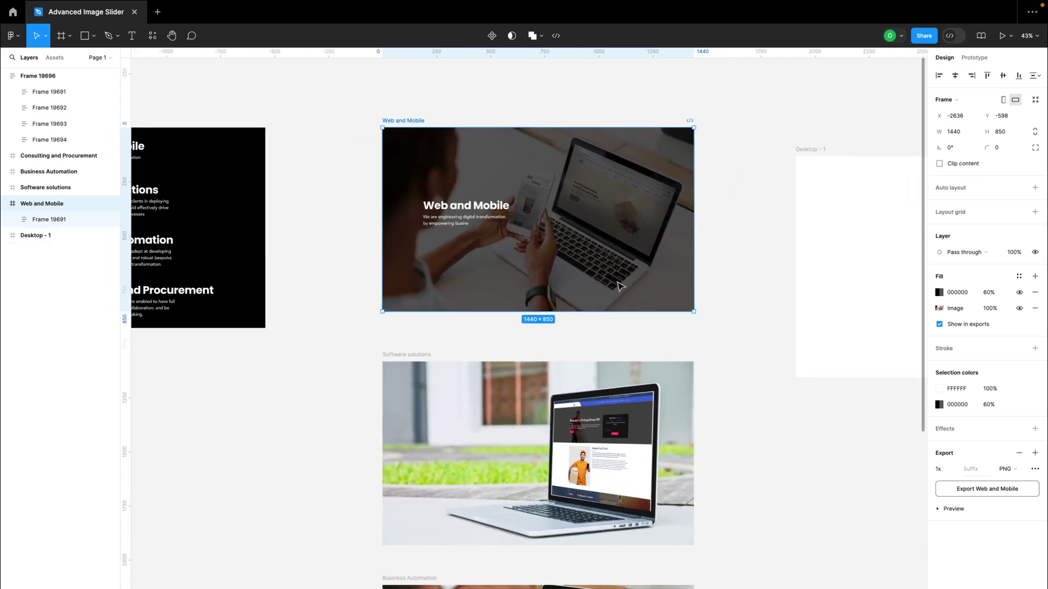
key(Escape)
scroll(484, 178, up, 3)
click(345, 138)
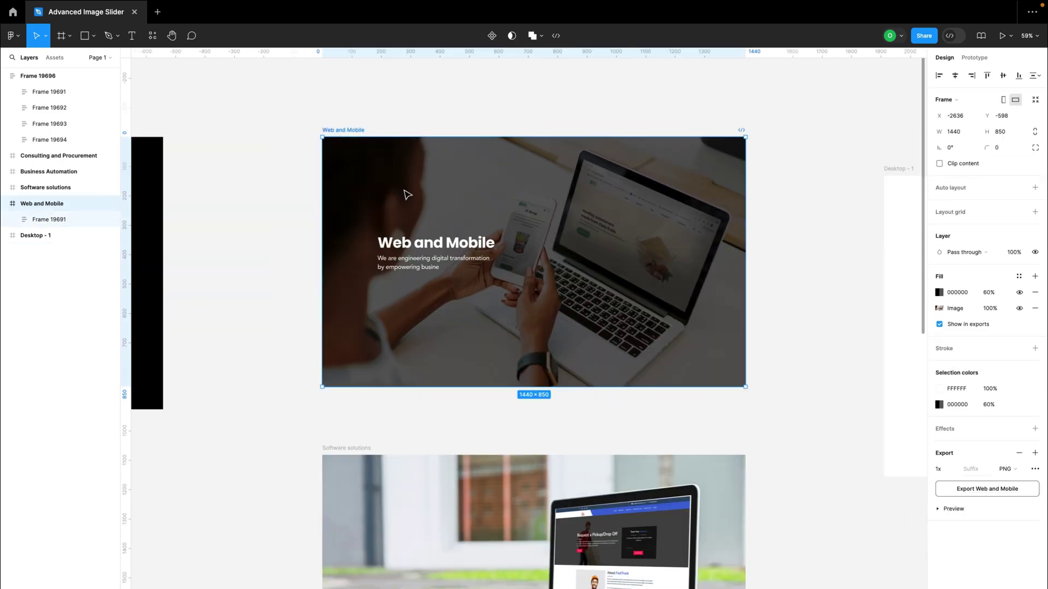
scroll(406, 224, down, 5)
click(321, 229)
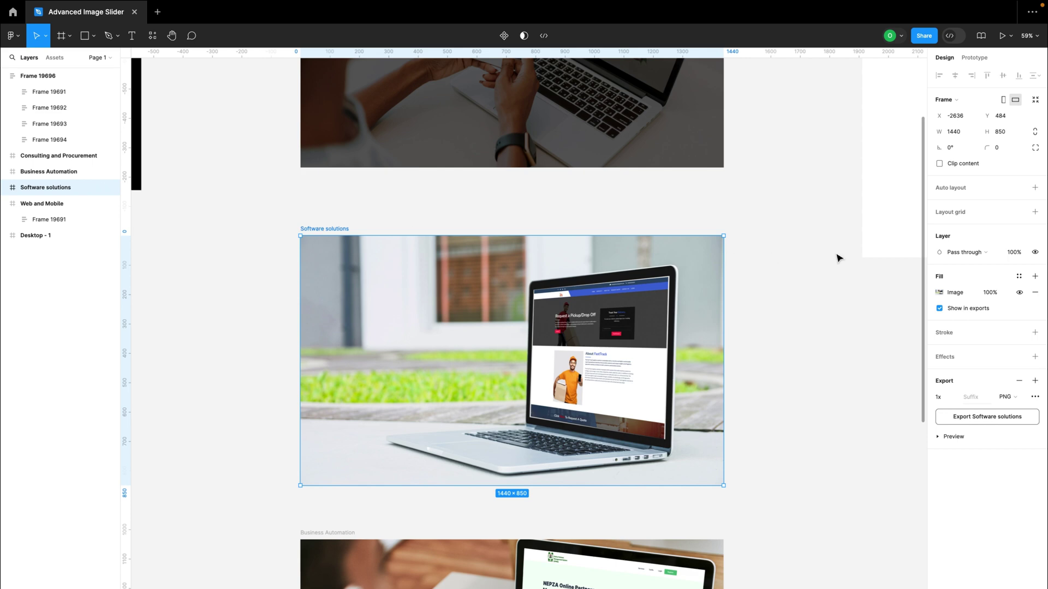
click(1034, 277)
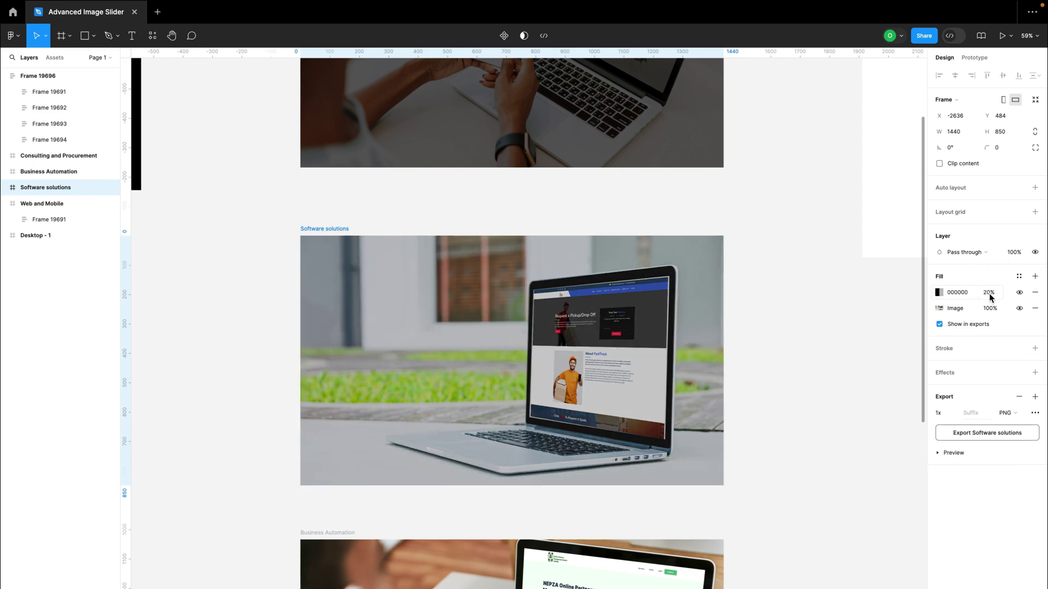
Set the Software solutions overlay fill to 60% opacity.
text(60)
key(Return)
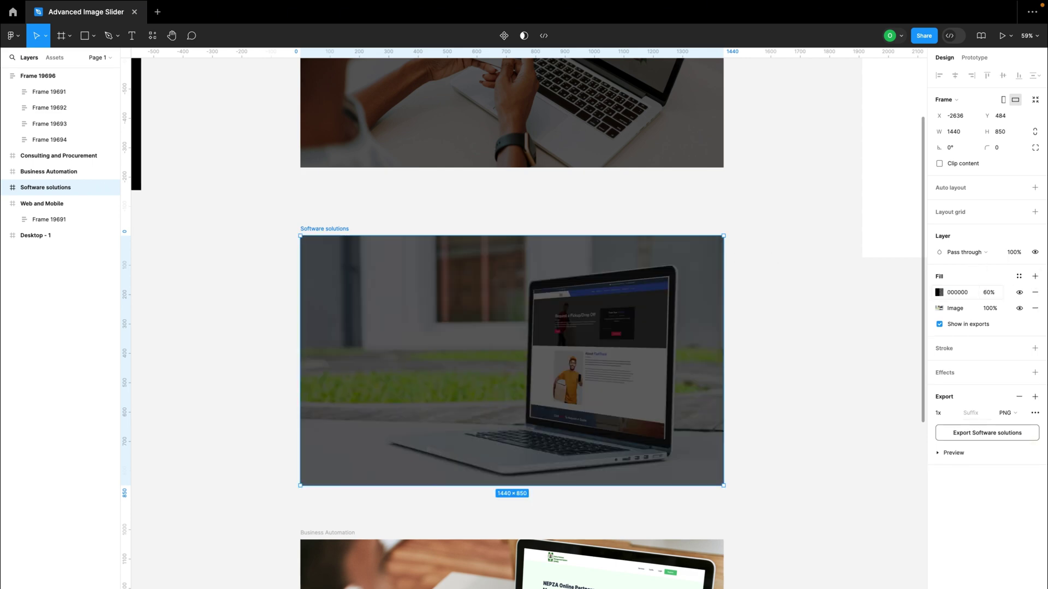
scroll(569, 358, down, 3)
scroll(571, 359, down, 3)
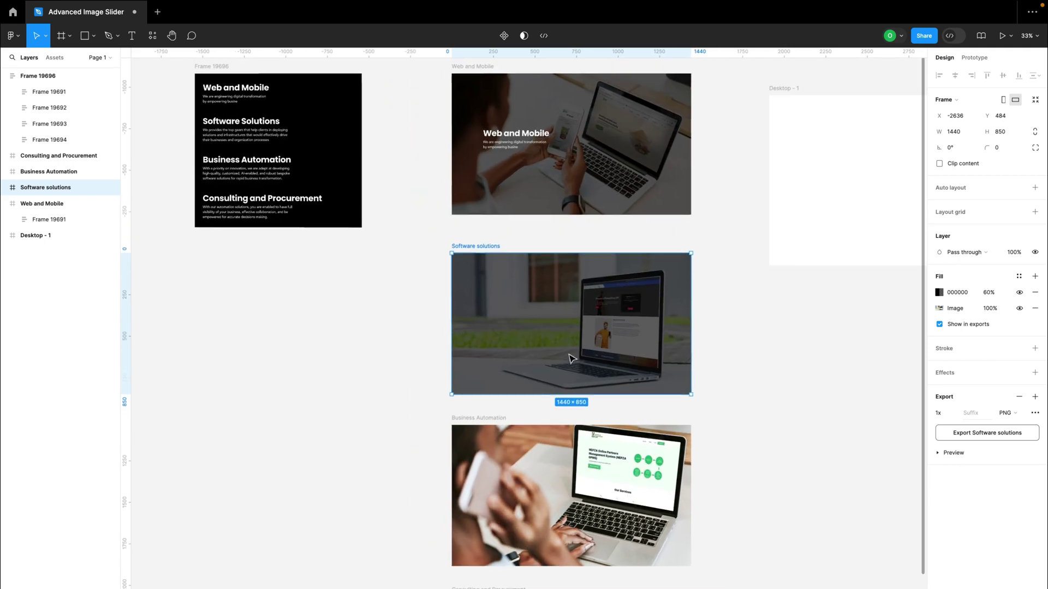
Paste the Software Solutions heading and description onto the Software solutions slide.
click(262, 127)
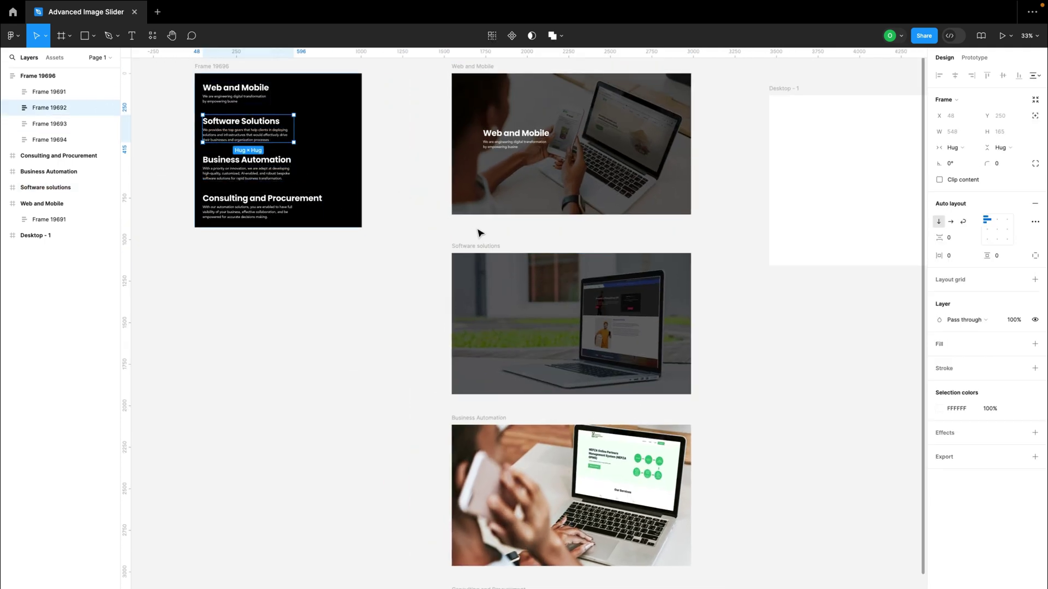
click(486, 246)
key(ctrl+v)
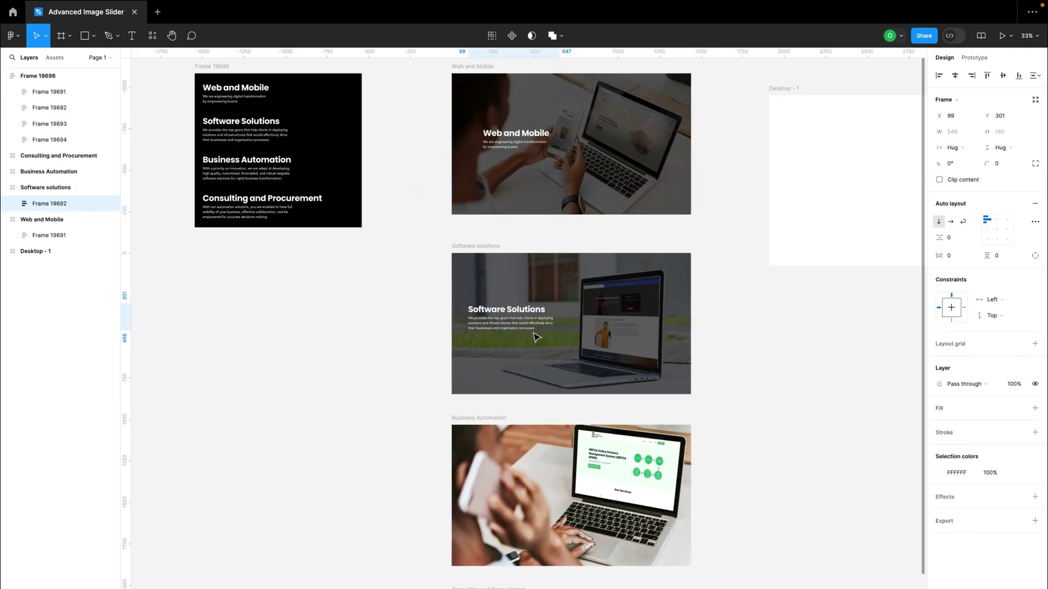
scroll(534, 341, down, 5)
scroll(535, 340, right, 3)
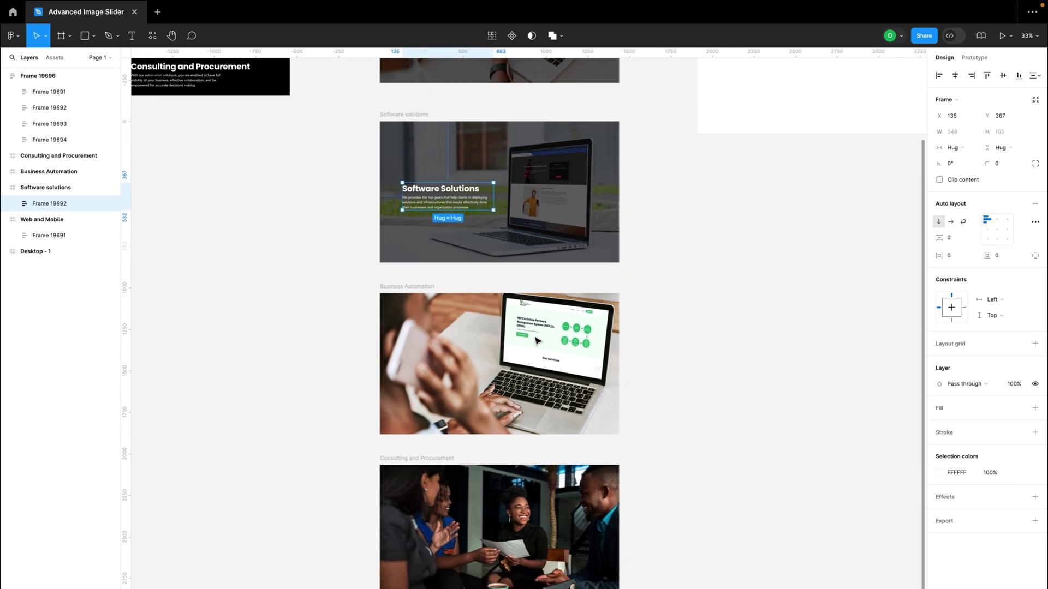
scroll(536, 341, down, 2)
scroll(536, 342, up, 5)
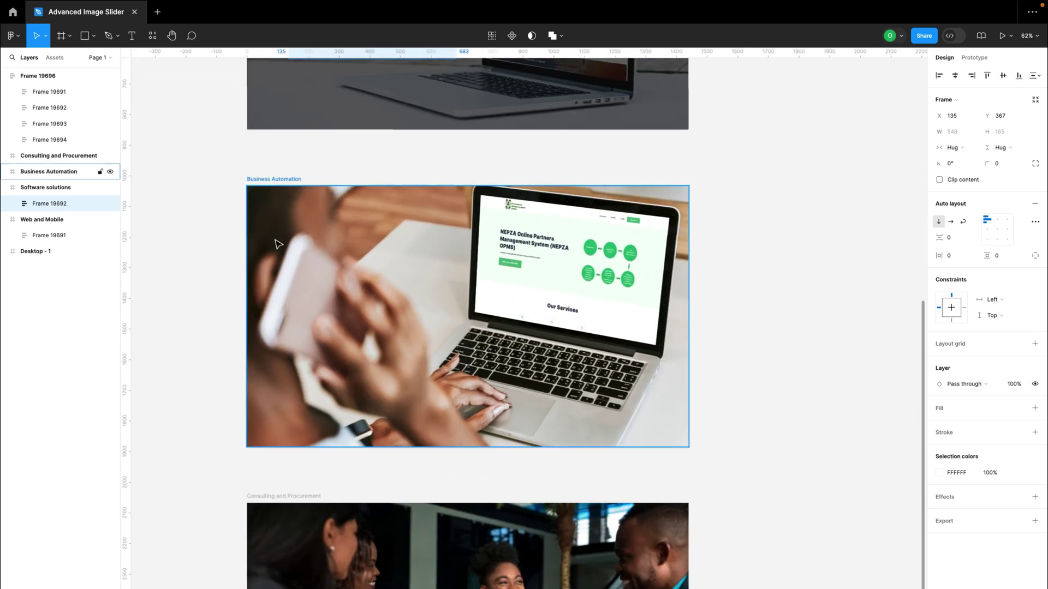
Add a black overlay fill at 60% opacity to the Business Automation slide.
click(276, 182)
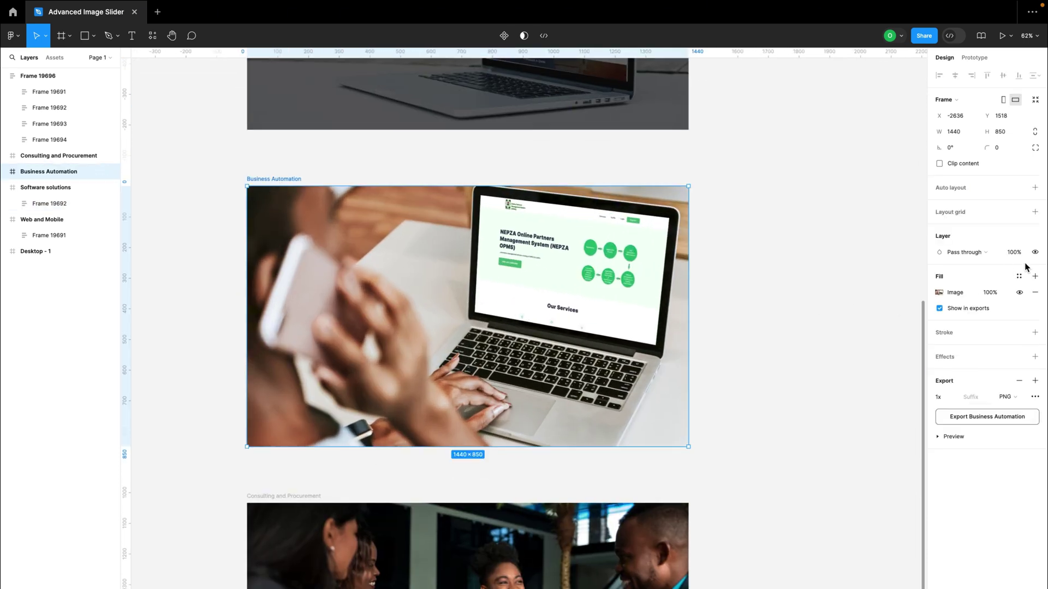
click(1035, 277)
click(989, 294)
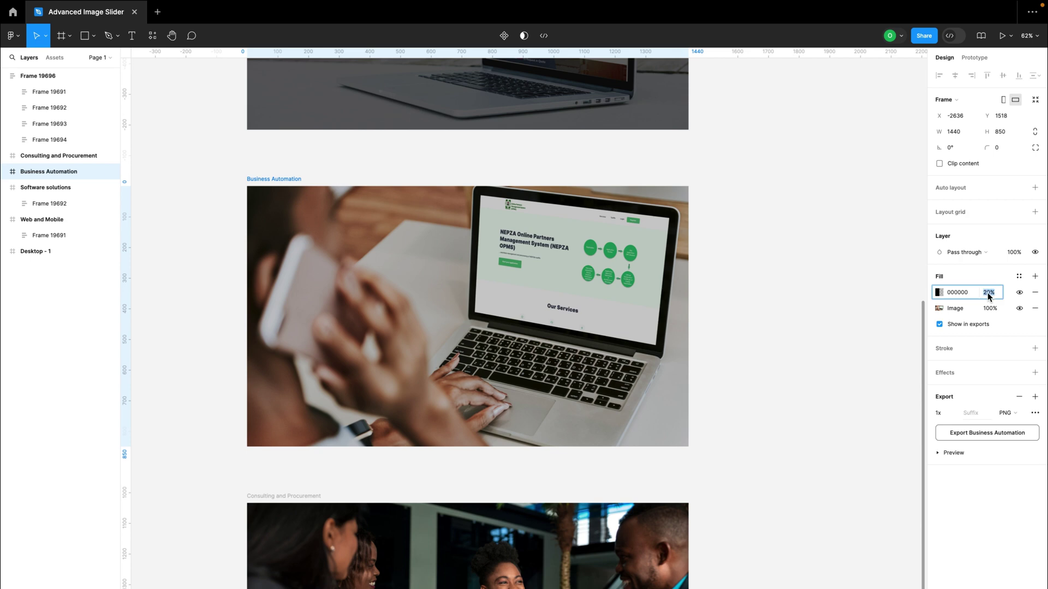
key(Return)
Paste the Business Automation text onto the slide and centre it vertically.
scroll(327, 256, down, 5)
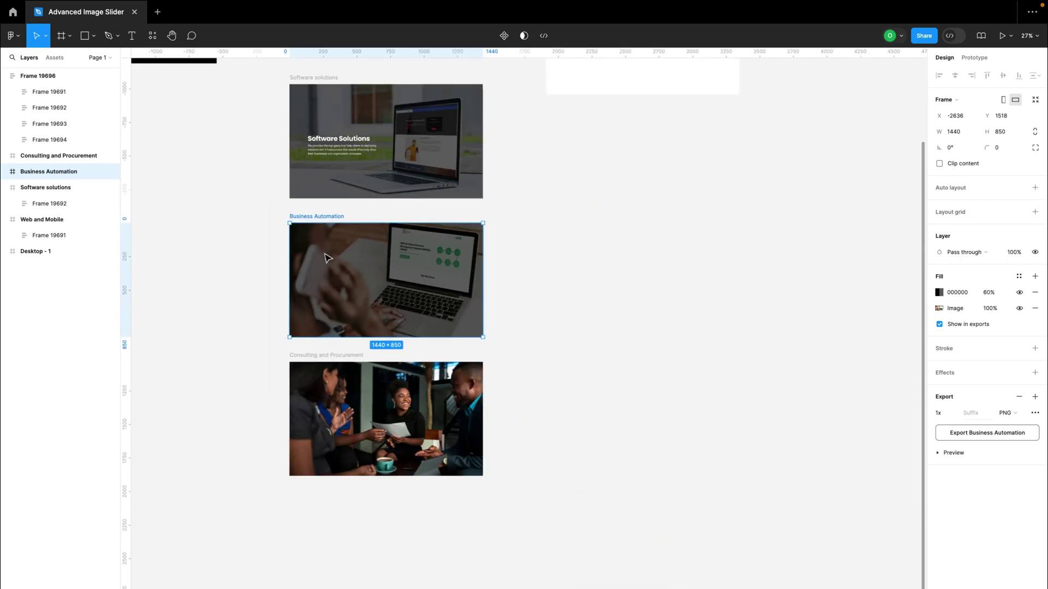
scroll(328, 219, left, 3)
scroll(327, 218, up, 2)
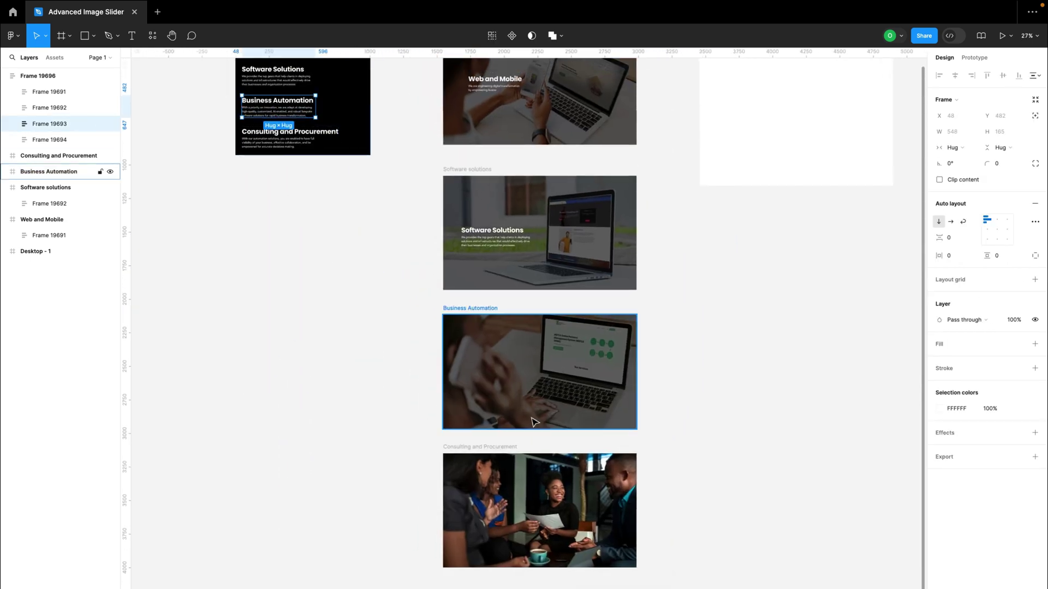
key(ctrl+v)
scroll(475, 339, down, 3)
scroll(475, 338, right, 2)
drag(480, 349, 457, 315)
click(423, 246)
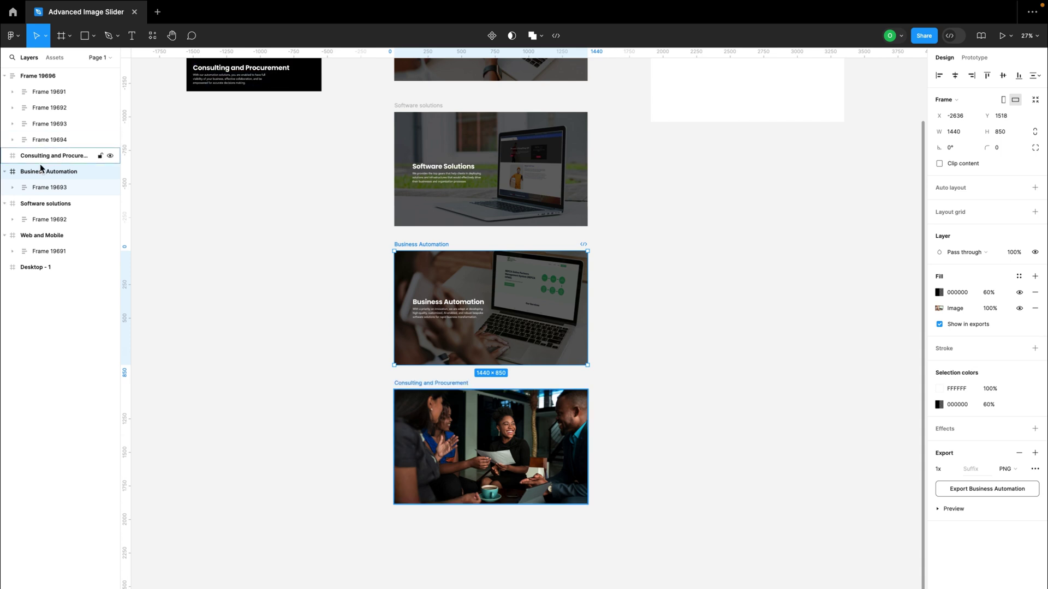
Give the Consulting and Procurement slide a 000000 fill at 60% opacity.
click(42, 189)
scroll(635, 388, down, 3)
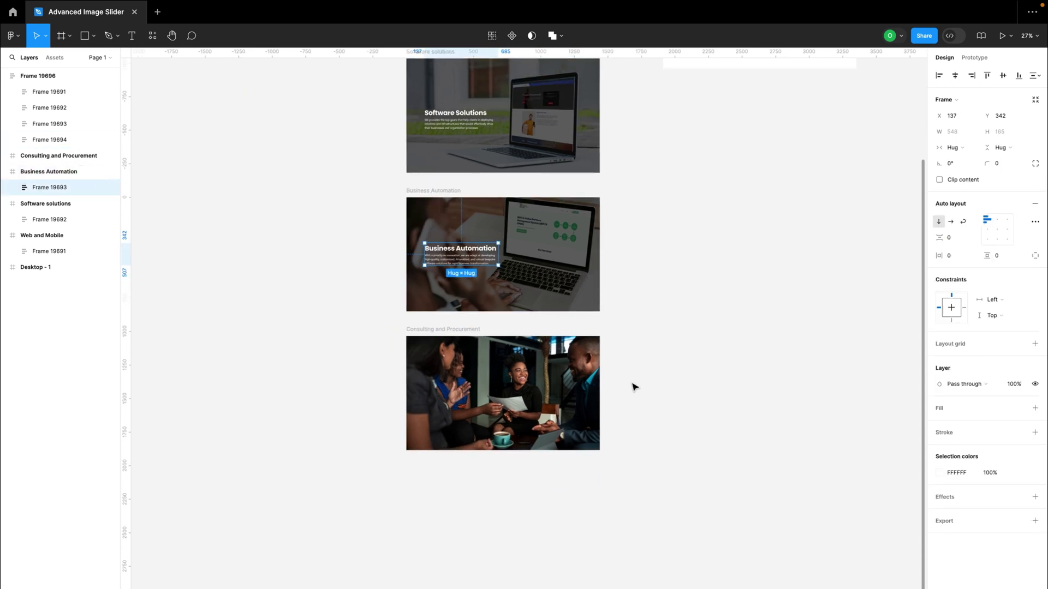
scroll(632, 386, down, 2)
scroll(493, 369, up, 5)
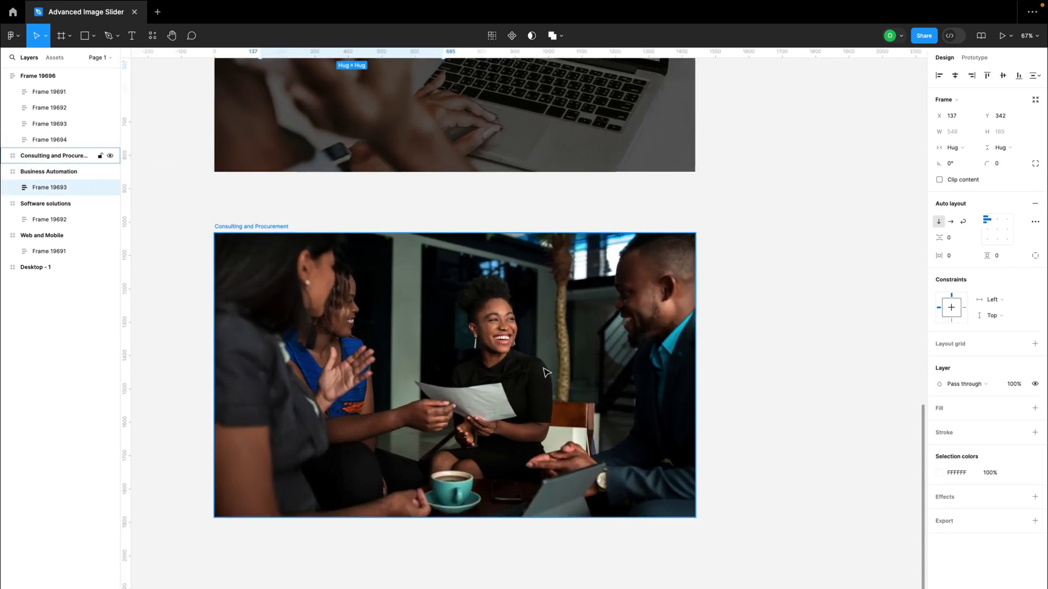
scroll(439, 312, left, 2)
click(302, 216)
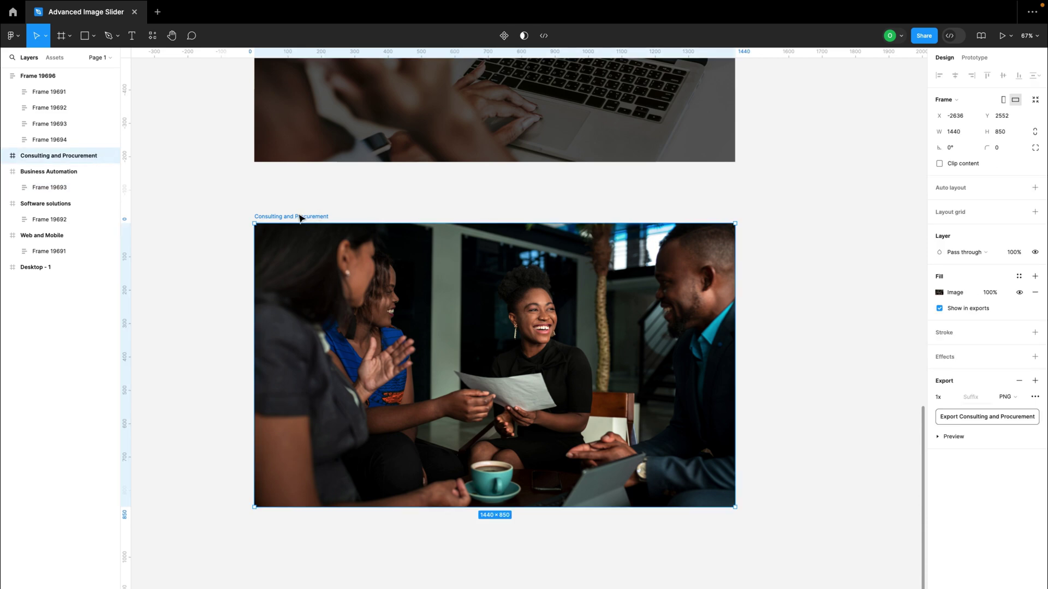
scroll(770, 302, down, 1)
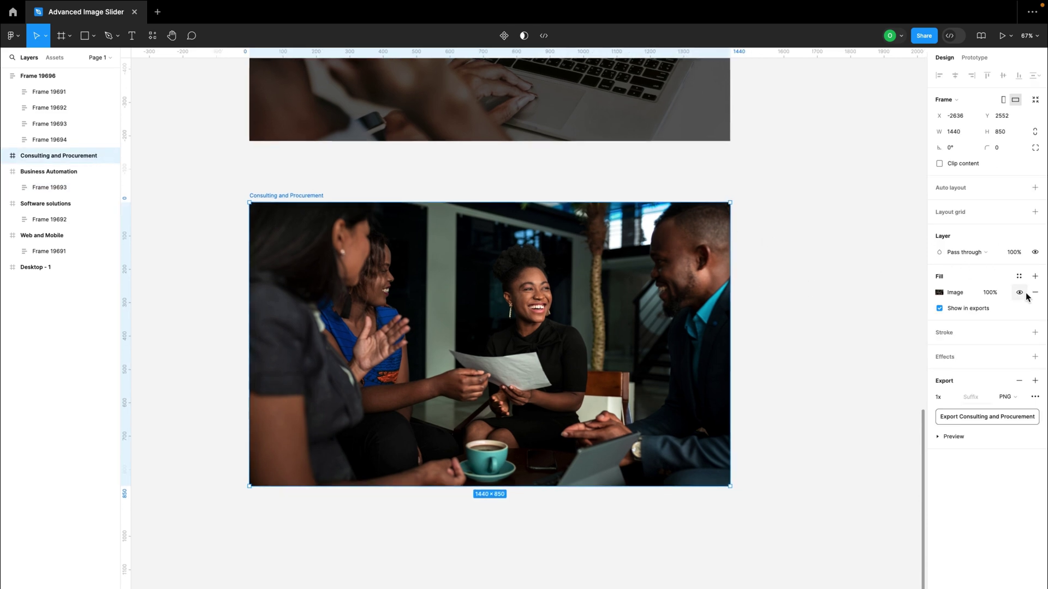
click(1033, 277)
click(989, 292)
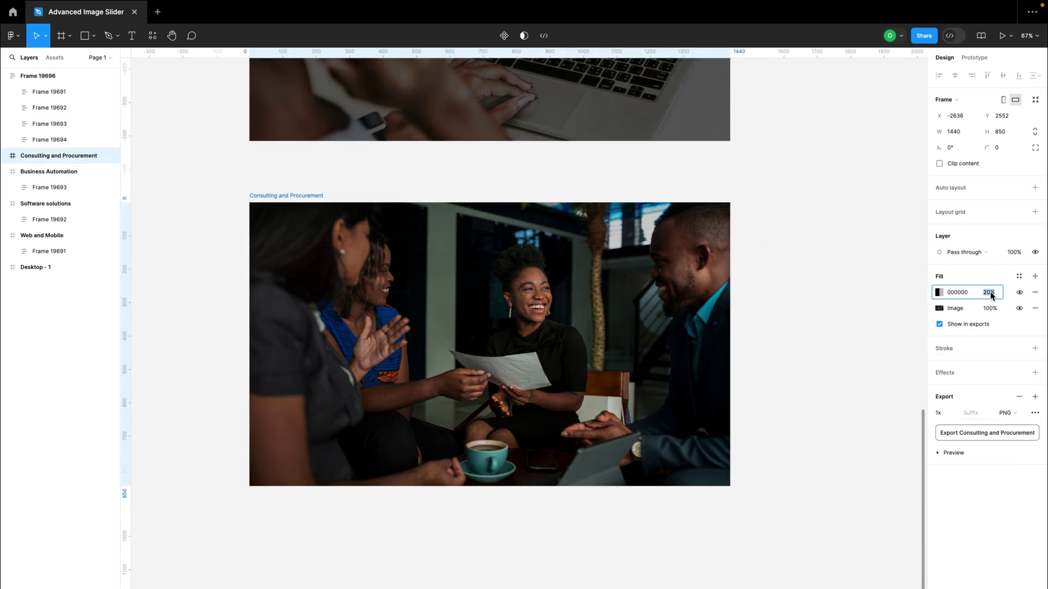
text(60)
key(Return)
scroll(733, 336, down, 5)
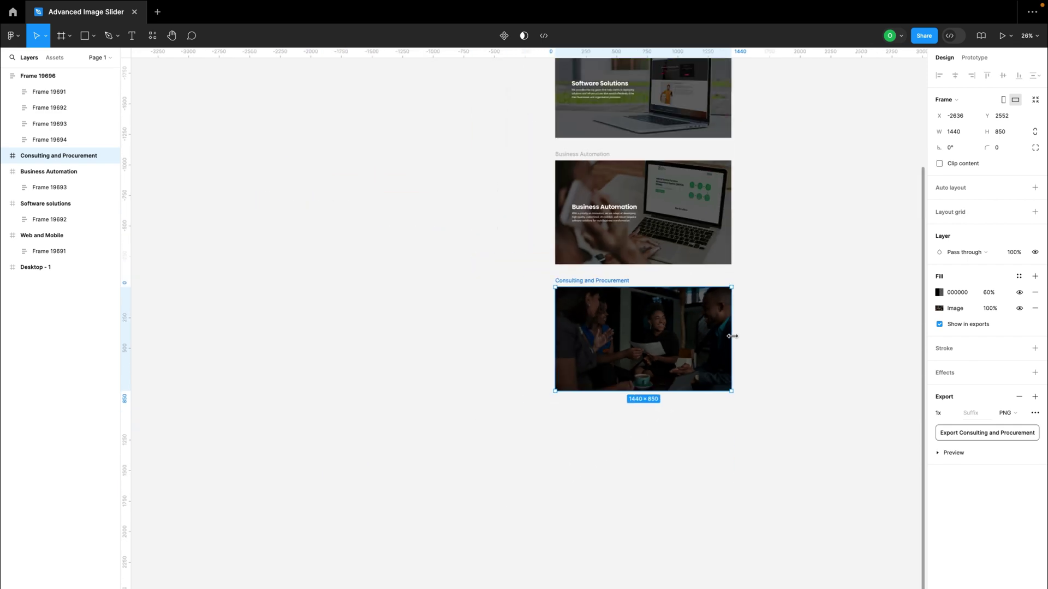
scroll(479, 253, up, 1)
Drag the Consulting and Procurement text group up from the bottom to about Y 342.
click(441, 220)
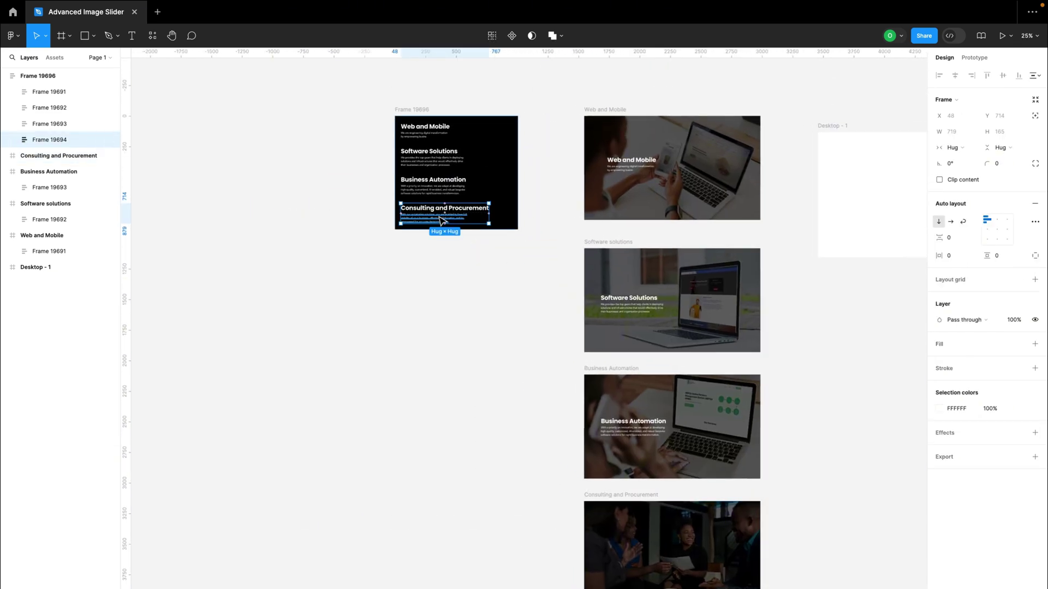
scroll(558, 425, down, 3)
scroll(557, 425, right, 2)
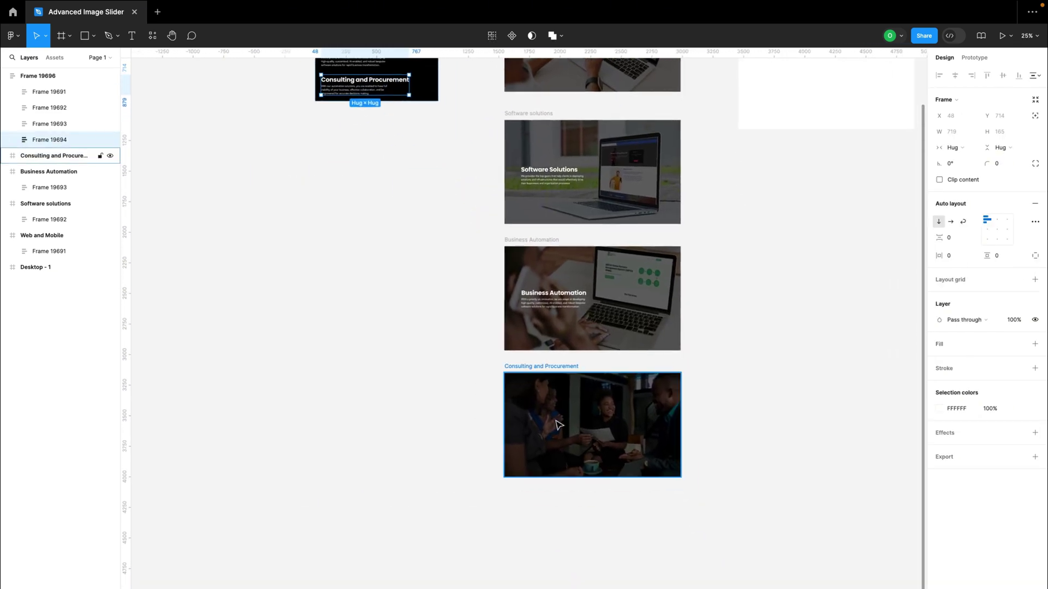
click(530, 376)
key(Return)
scroll(572, 418, up, 6)
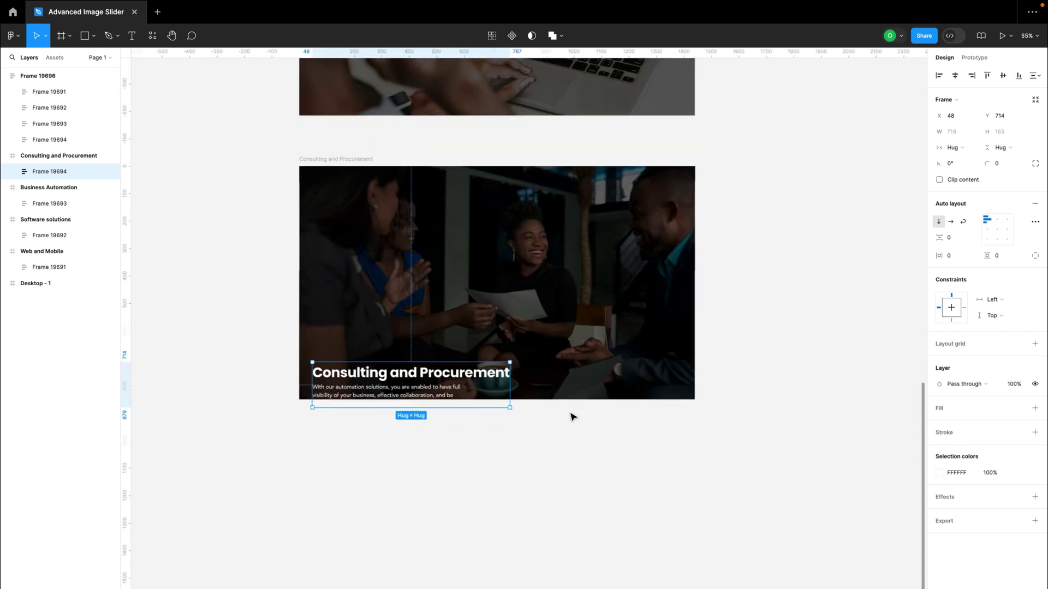
scroll(573, 417, left, 2)
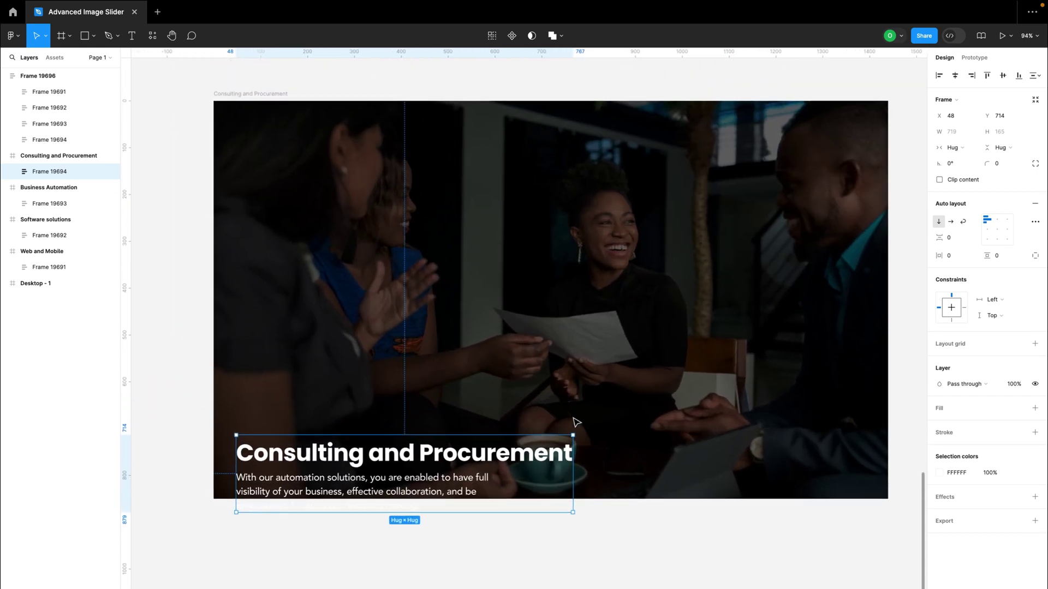
scroll(575, 428, up, 2)
scroll(575, 428, left, 1)
drag(415, 498, 424, 296)
Shift the Business Automation text block slightly, left to X 139.
scroll(424, 295, down, 3)
scroll(424, 295, down, 3)
scroll(424, 295, up, 3)
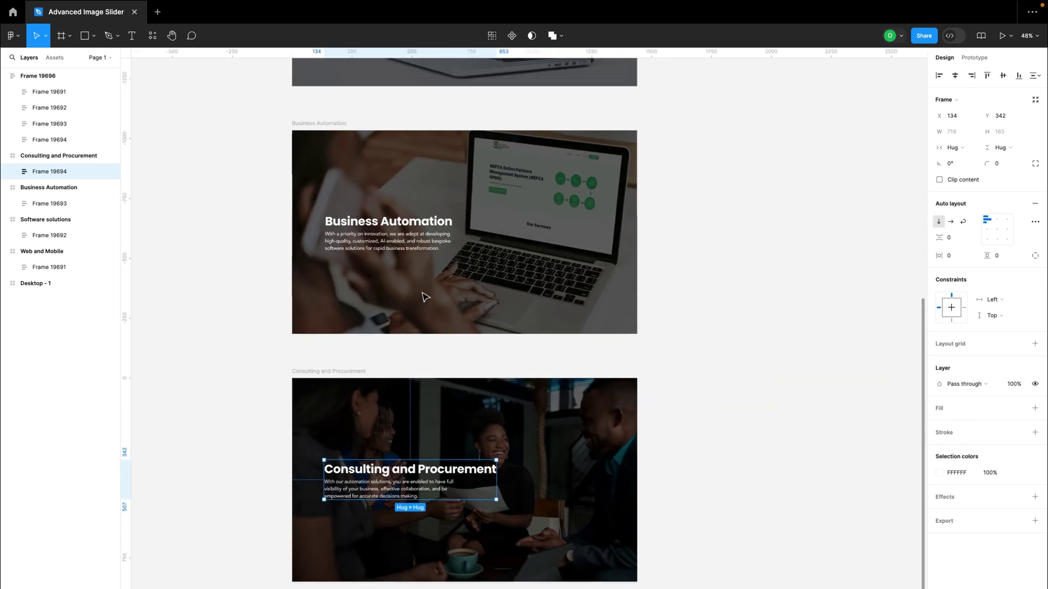
click(401, 256)
drag(401, 254, 402, 254)
drag(405, 260, 401, 261)
Move the Software Solutions and Web and Mobile text blocks down, Web and Mobile to X 194, Y 358.
scroll(401, 260, up, 5)
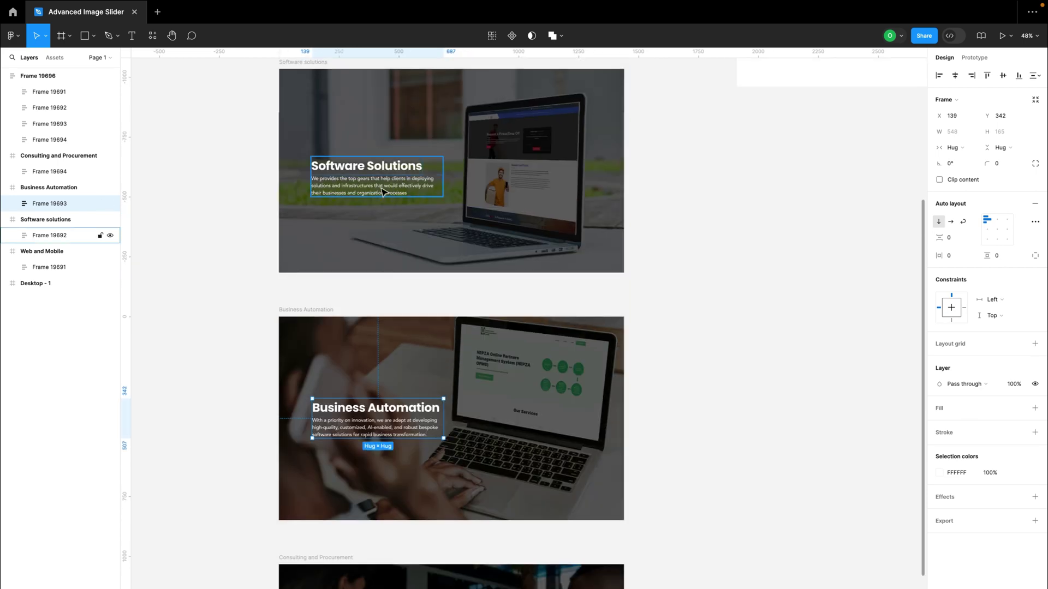
click(365, 180)
drag(361, 181, 363, 183)
scroll(363, 186, up, 5)
scroll(362, 184, up, 8)
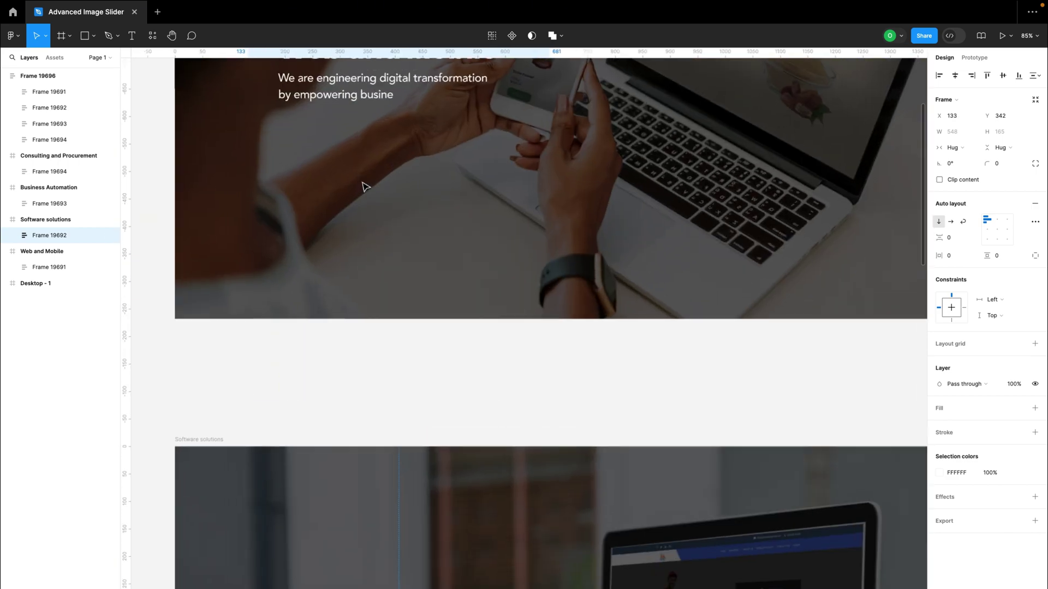
click(339, 269)
drag(350, 265, 341, 286)
scroll(344, 295, down, 10)
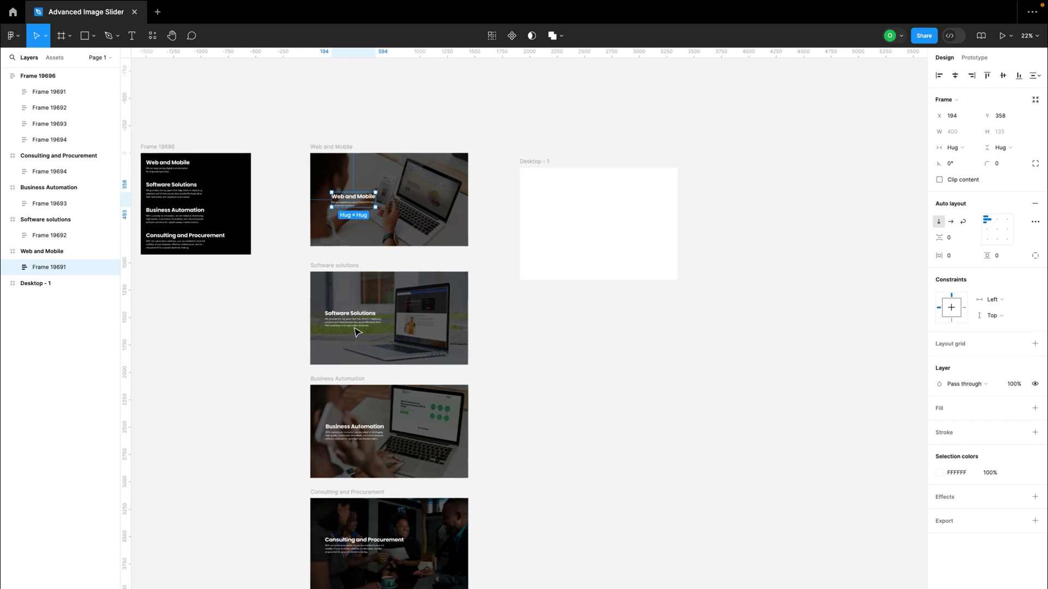
Select the four slide text blocks and align them left to X 133.
shift+click(356, 331)
scroll(355, 412, down, 2)
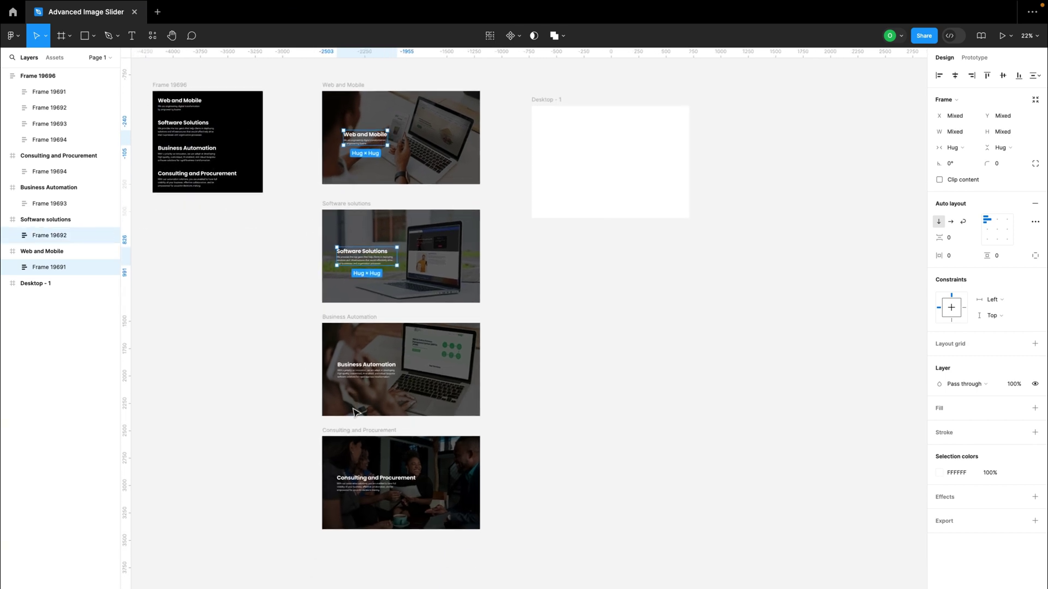
shift+click(359, 374)
scroll(359, 374, down, 5)
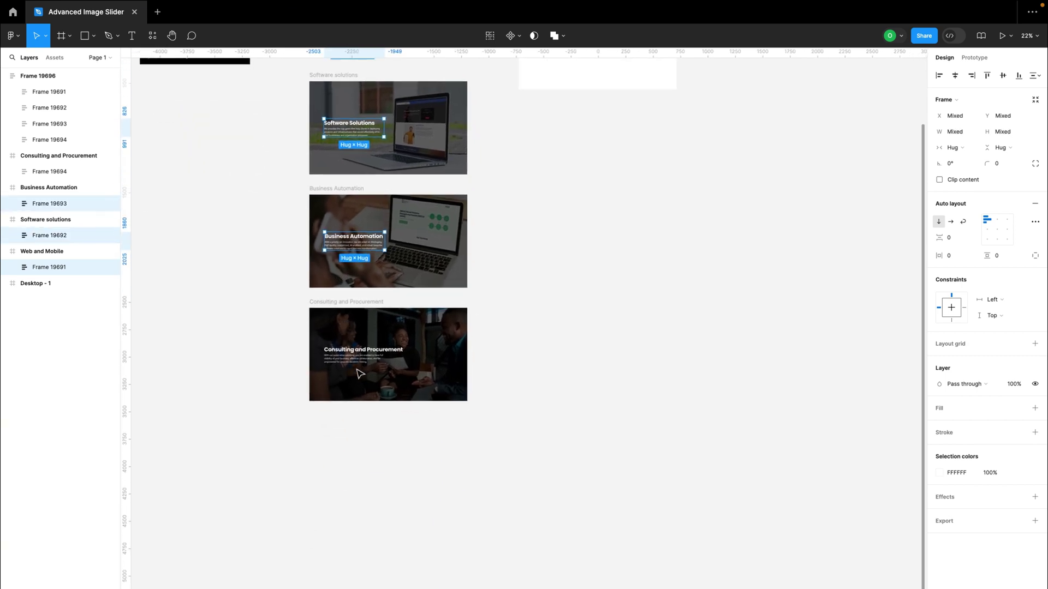
shift+click(356, 343)
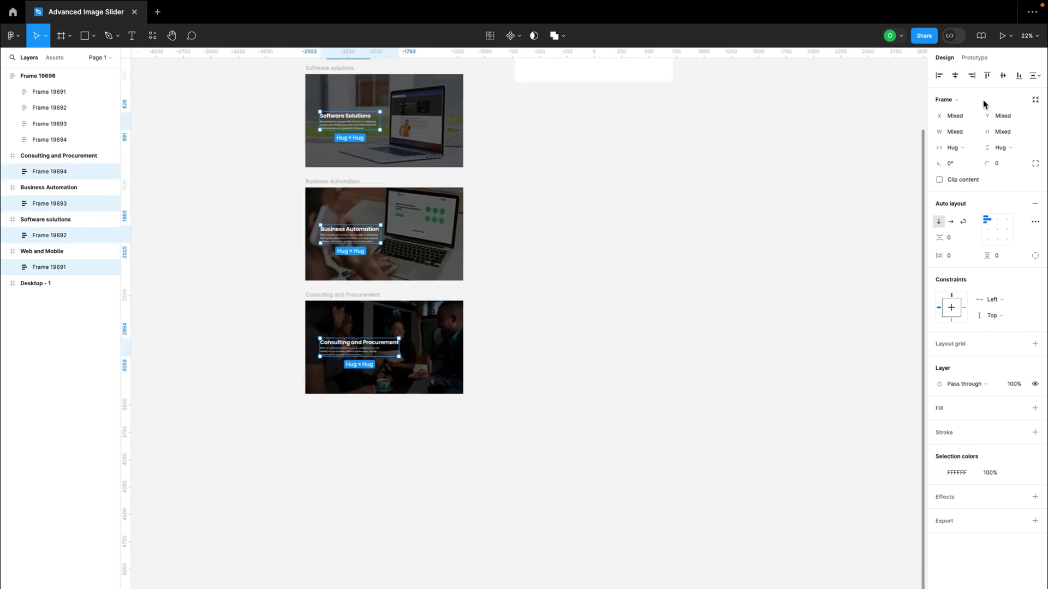
click(940, 80)
Check the Web and Mobile and Software Solutions slide frames, then clear the selection.
scroll(620, 213, up, 6)
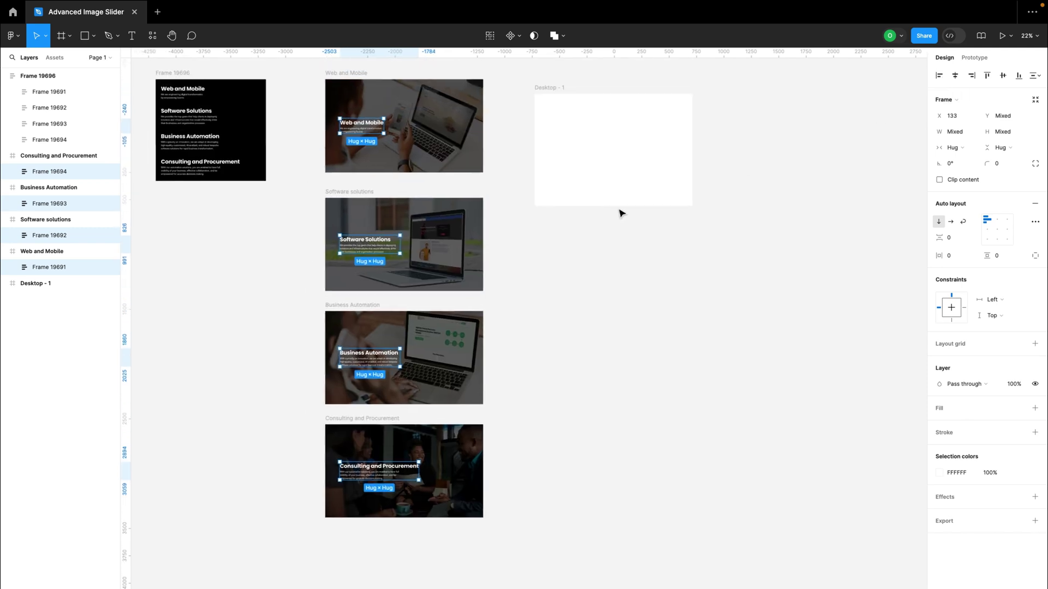
scroll(536, 192, down, 1)
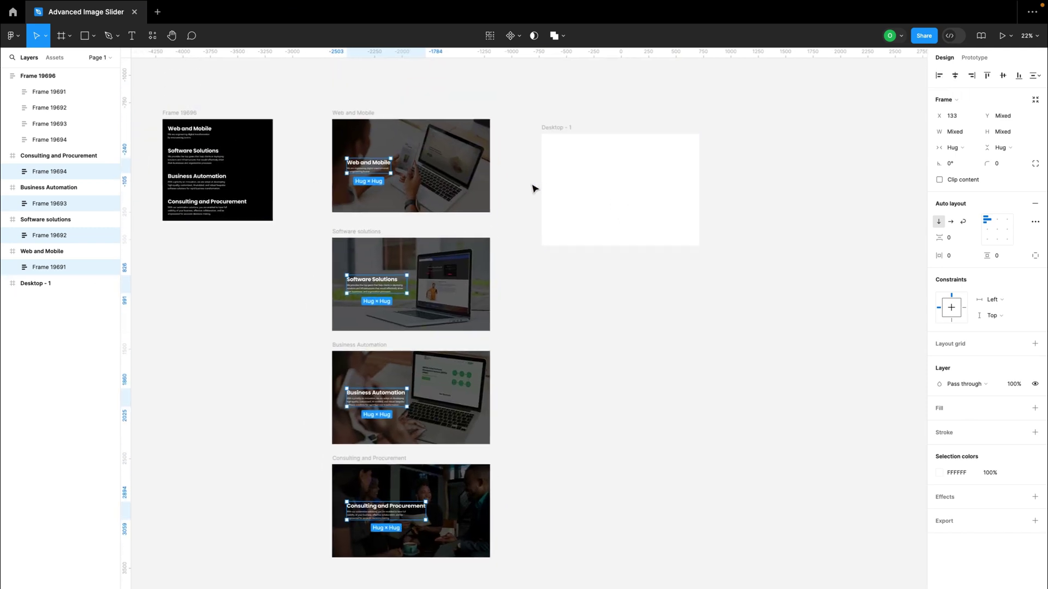
click(532, 191)
click(365, 122)
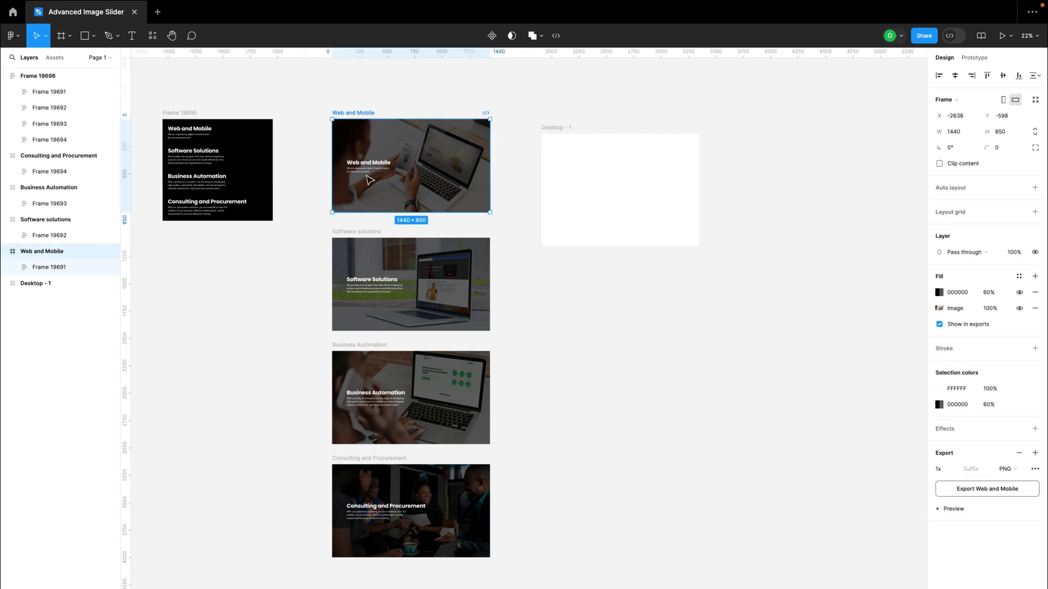
click(369, 240)
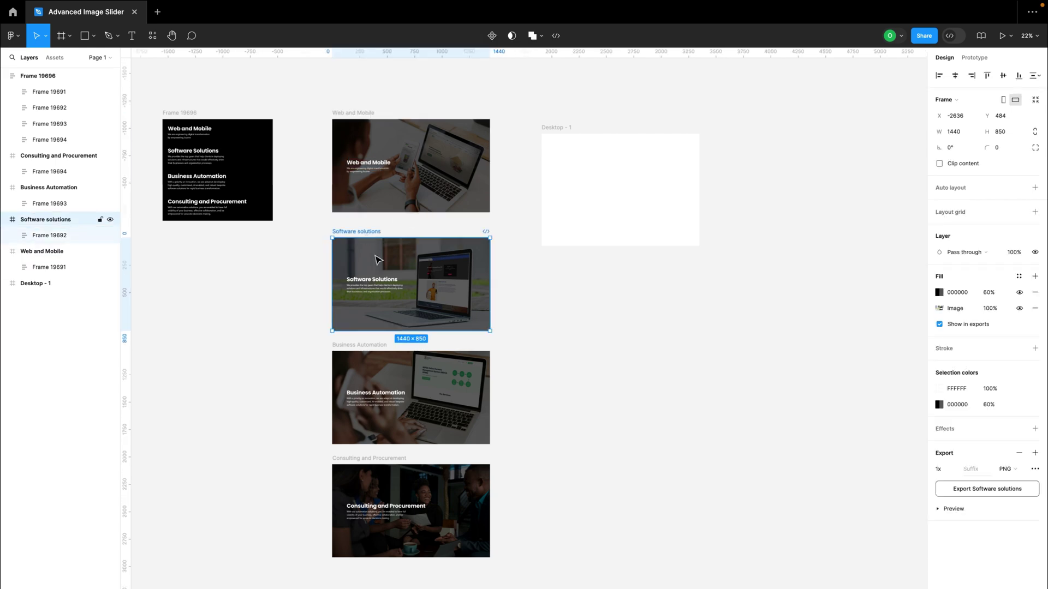
click(535, 301)
scroll(393, 199, up, 5)
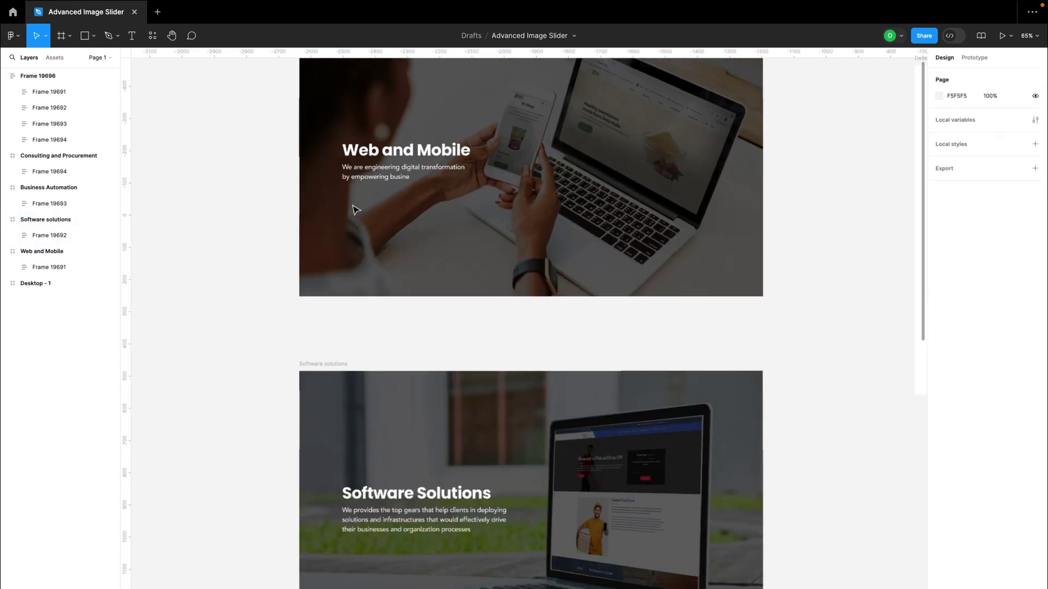
Delete the black Frame 19696 holding the original service headings.
scroll(356, 210, up, 2)
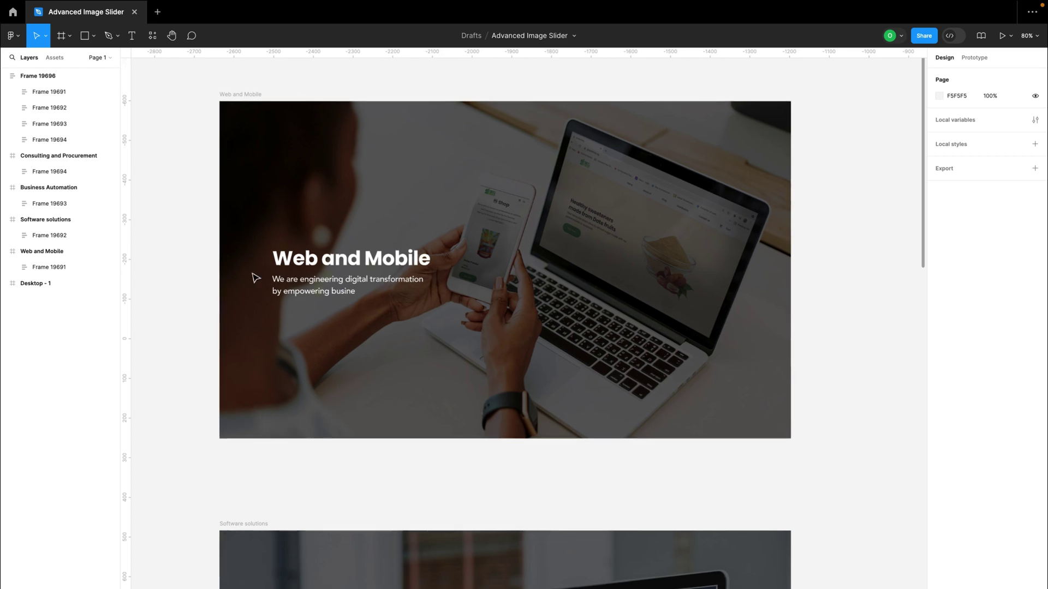
scroll(256, 279, down, 6)
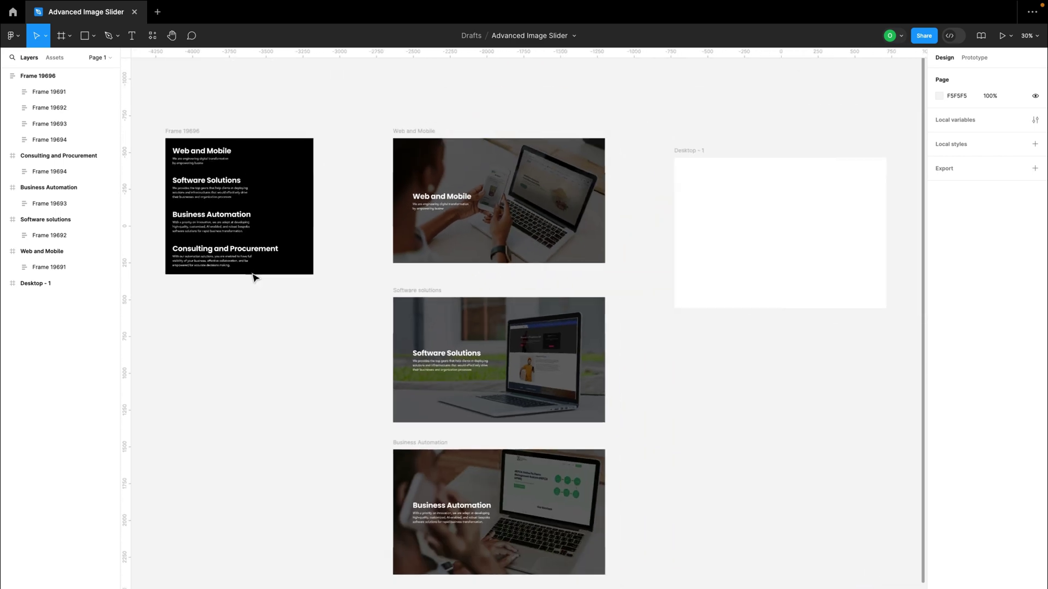
scroll(254, 278, left, 3)
click(295, 144)
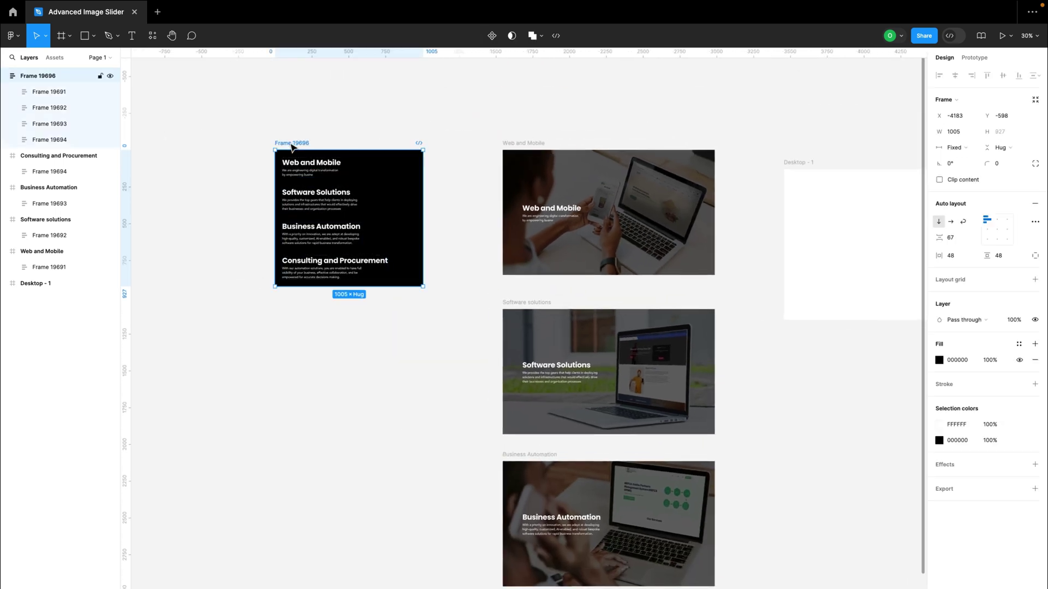
key(Delete)
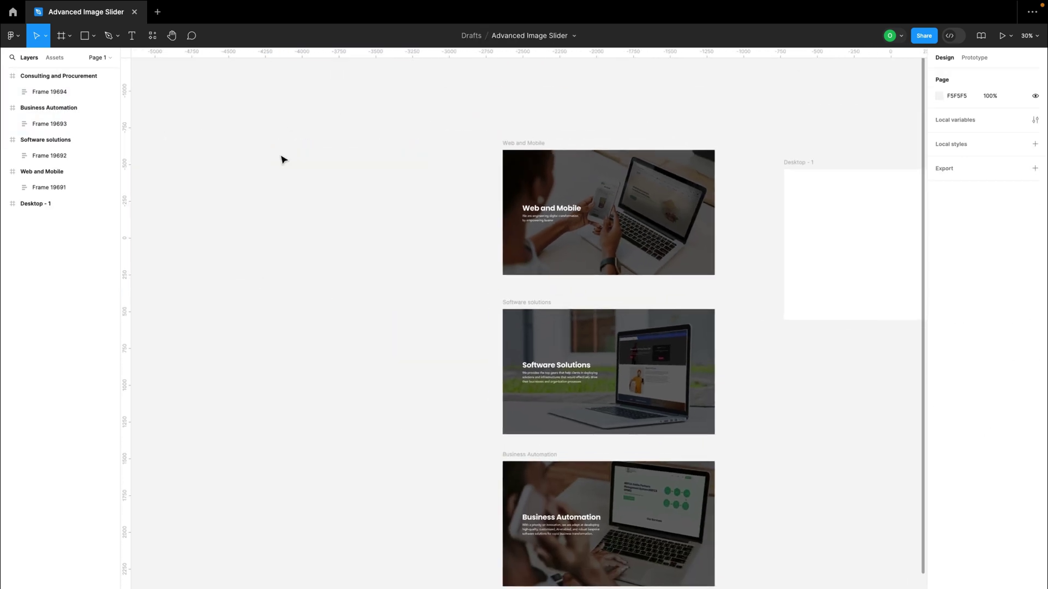
scroll(394, 205, down, 3)
scroll(394, 205, left, 1)
scroll(394, 205, up, 5)
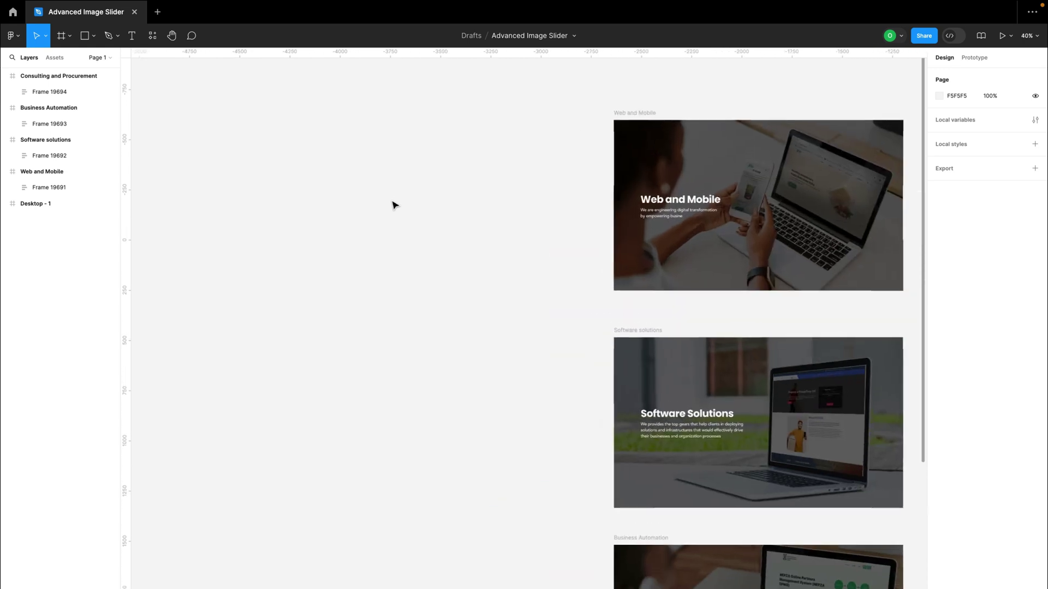
scroll(494, 238, up, 3)
scroll(607, 326, right, 2)
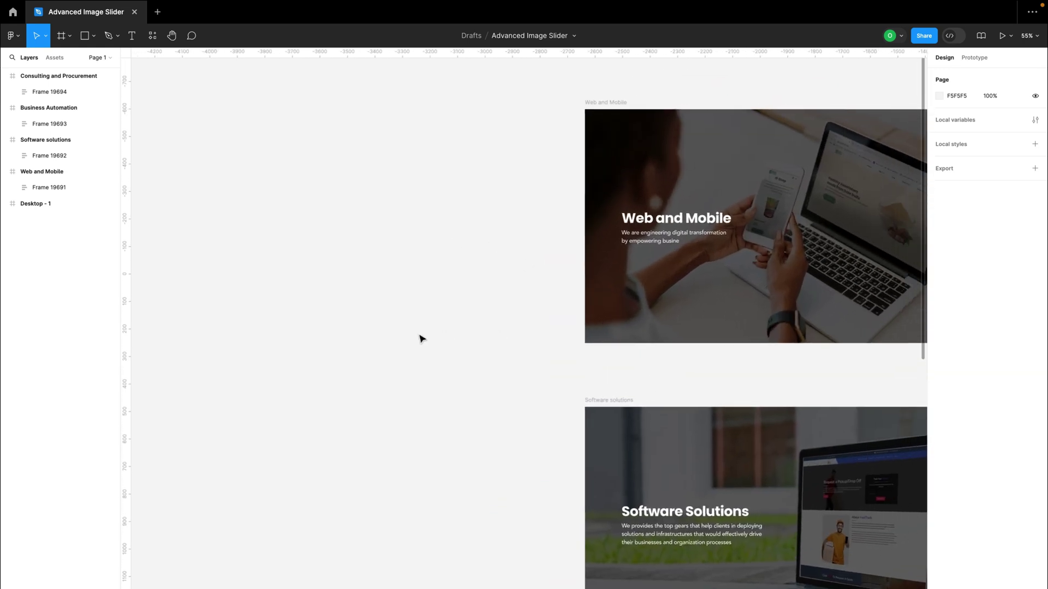
Add a standalone 'Web and Mobile' text label on the empty canvas.
key(t)
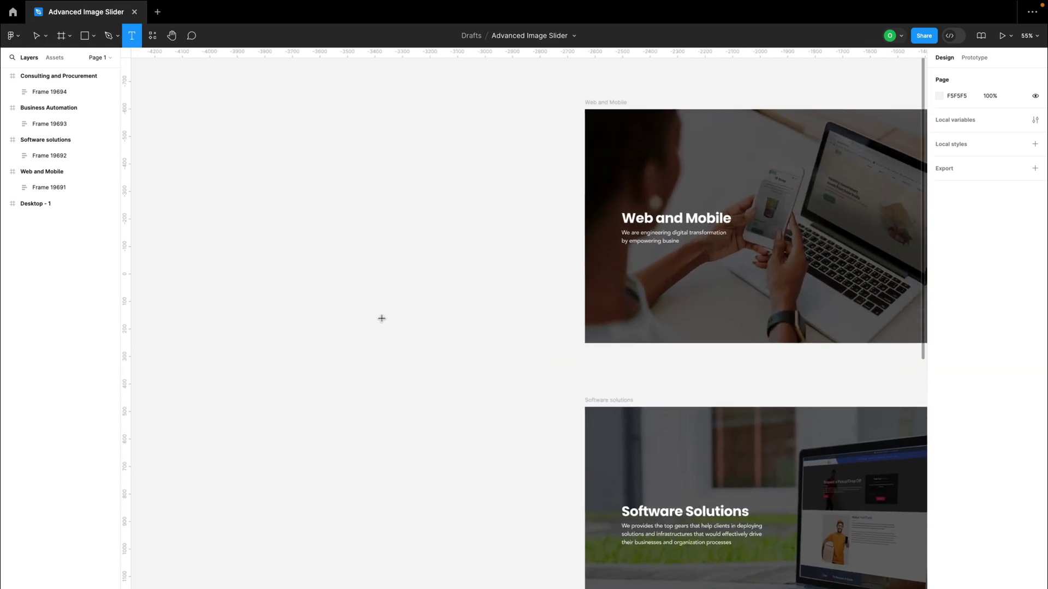
click(392, 319)
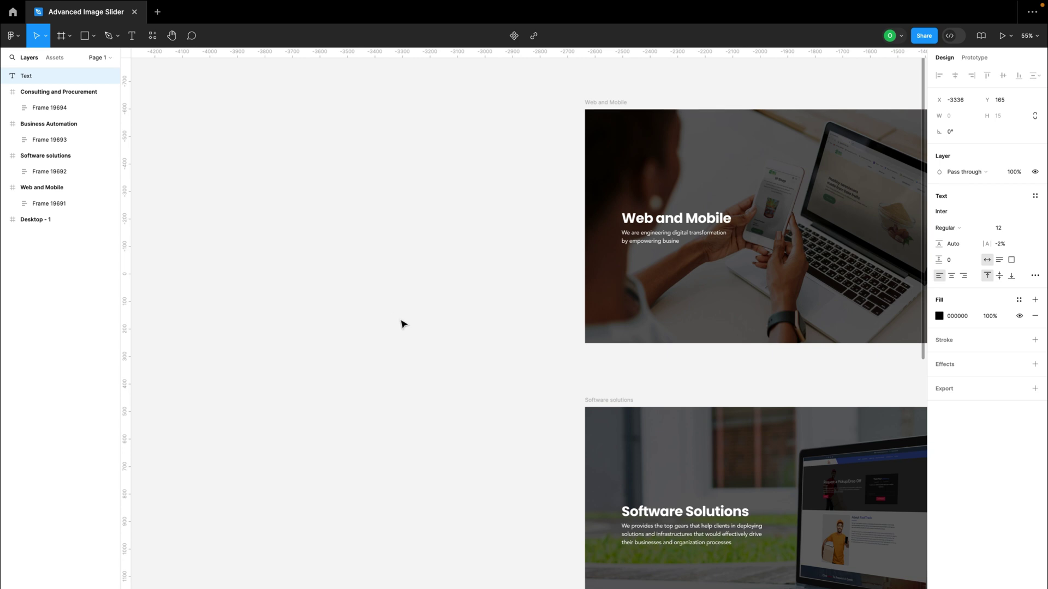
text(Web and Mobile)
scroll(393, 321, up, 10)
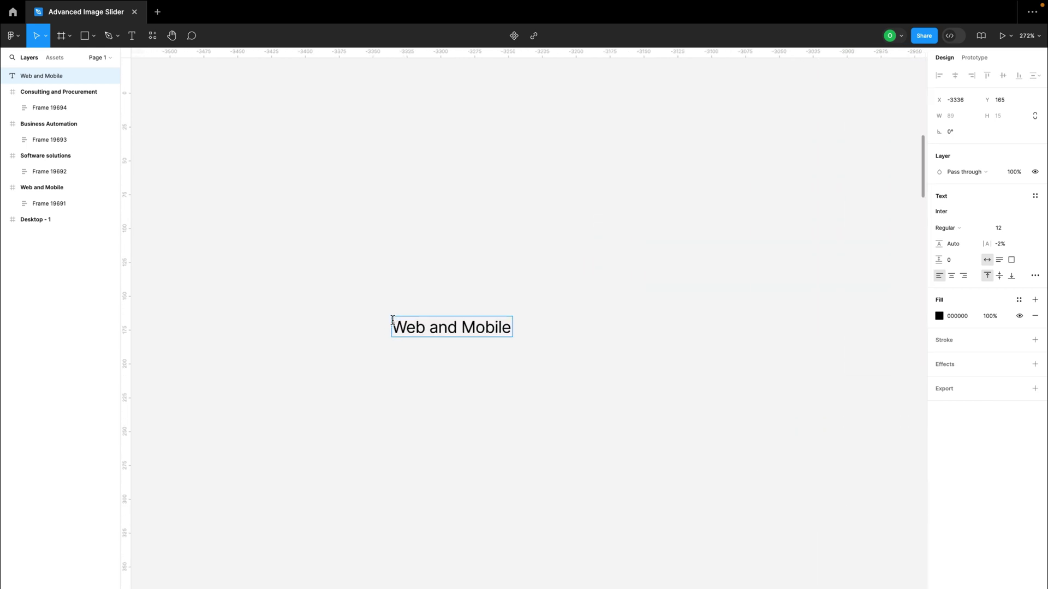
key(Escape)
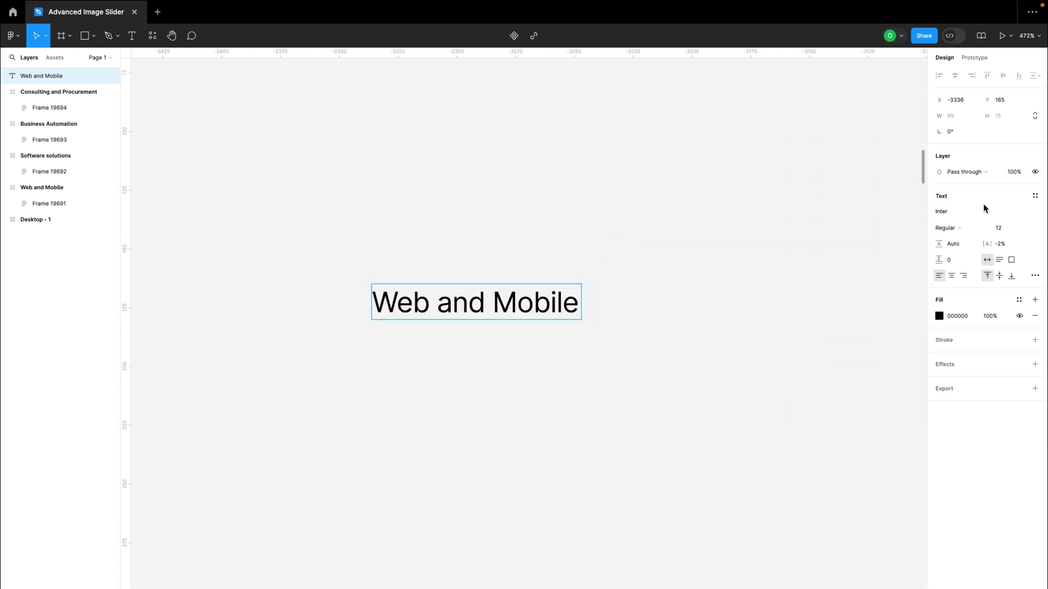
key(Escape)
scroll(503, 319, down, 5)
Set the label to size 18 and inspect the slide heading and paragraph fonts.
double_click(497, 316)
click(498, 317)
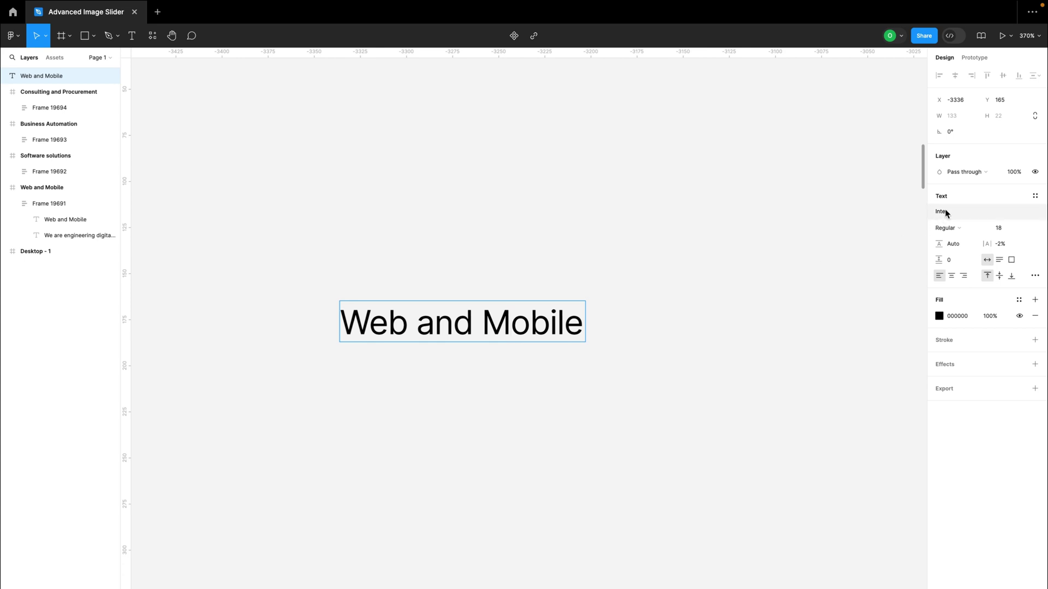
scroll(683, 279, down, 5)
scroll(686, 281, right, 15)
scroll(686, 281, down, 5)
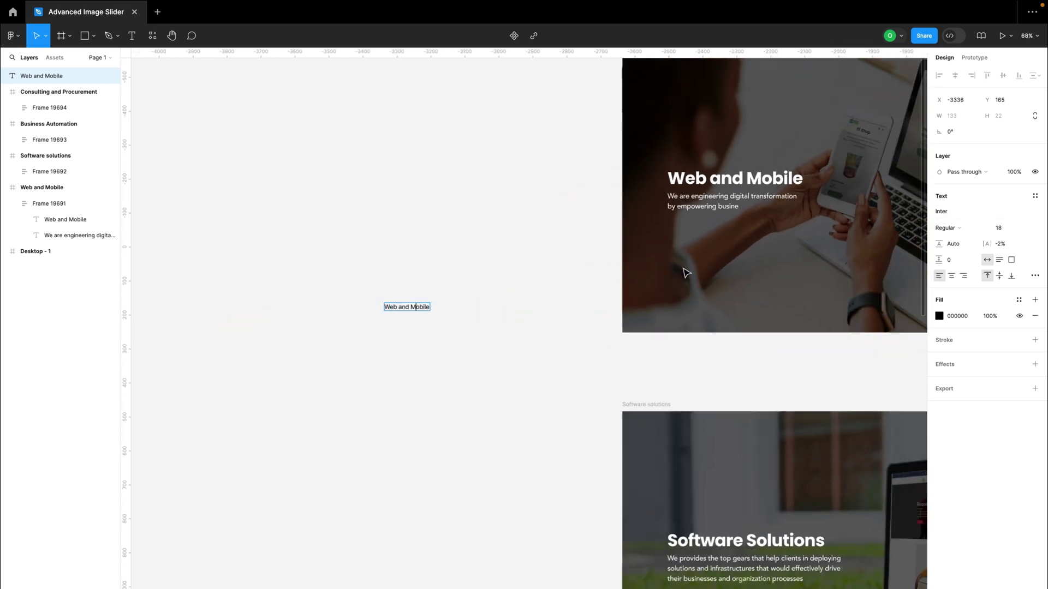
click(711, 180)
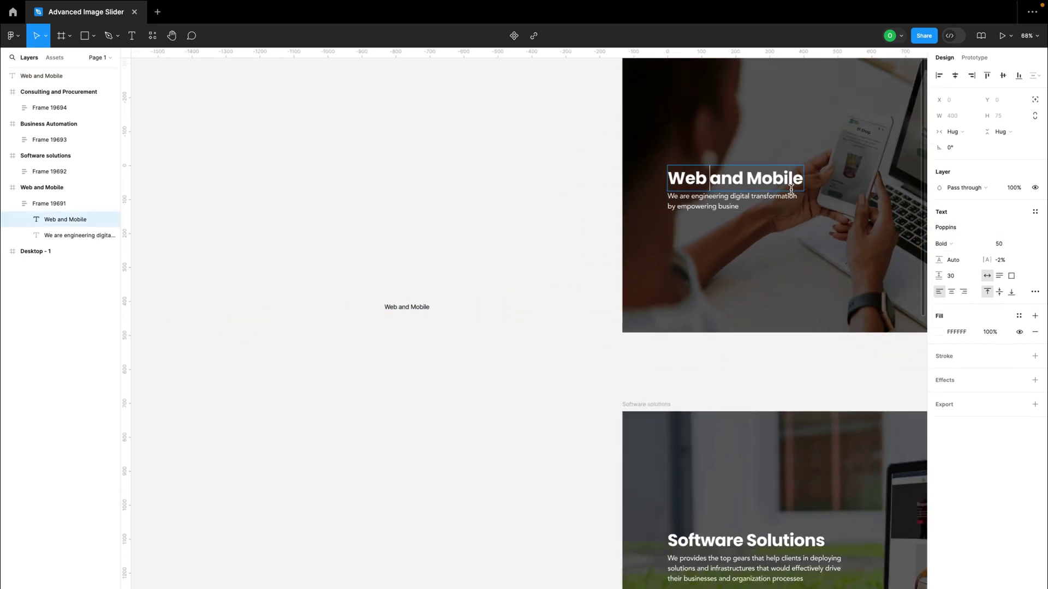
click(747, 201)
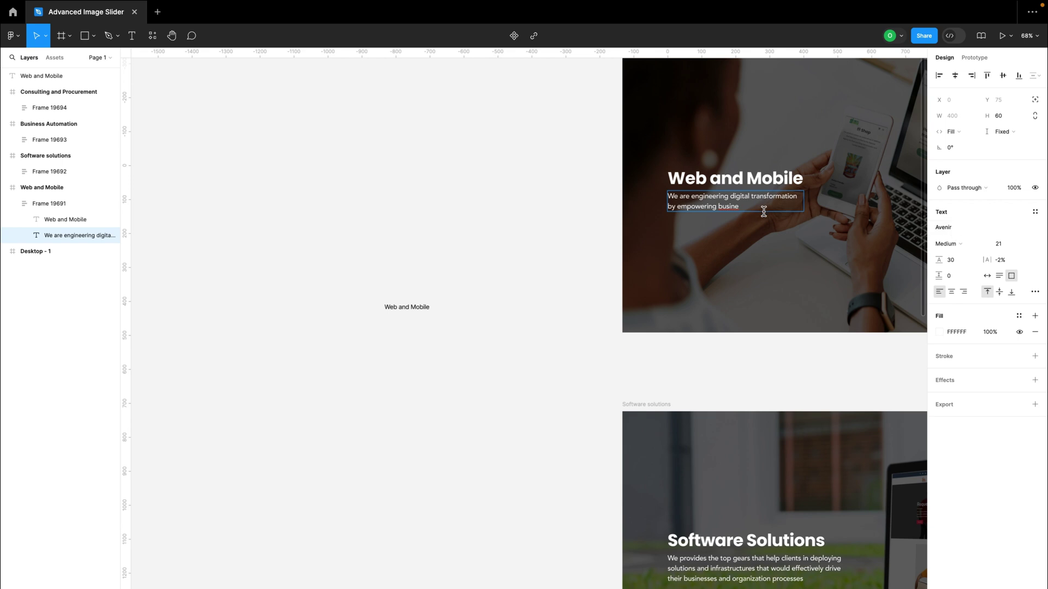
Select the standalone Web and Mobile text, zoom to it and highlight its contents.
key(Escape)
click(736, 185)
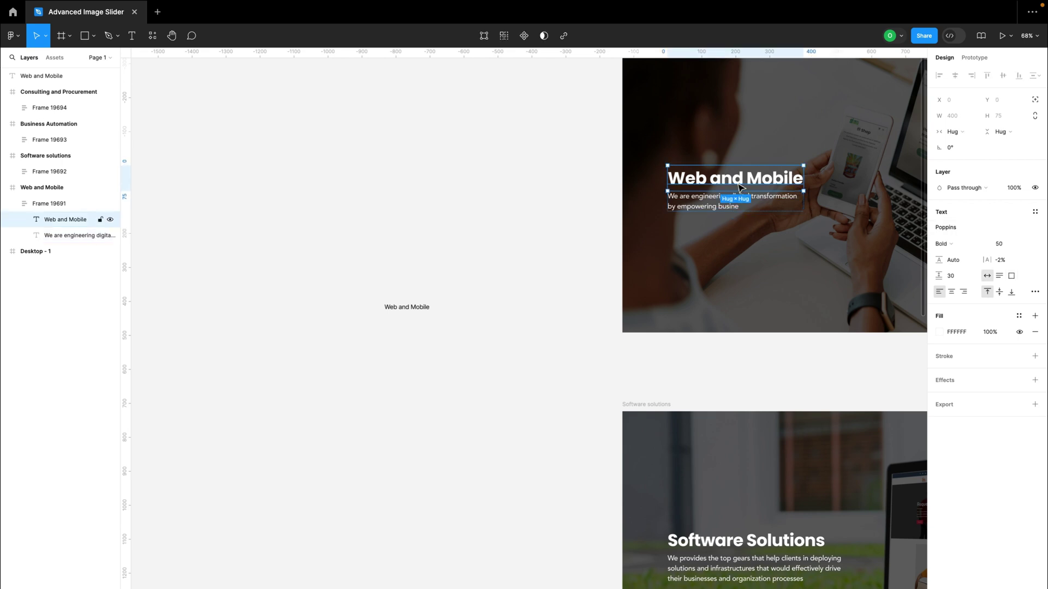
click(404, 307)
key(shift+2)
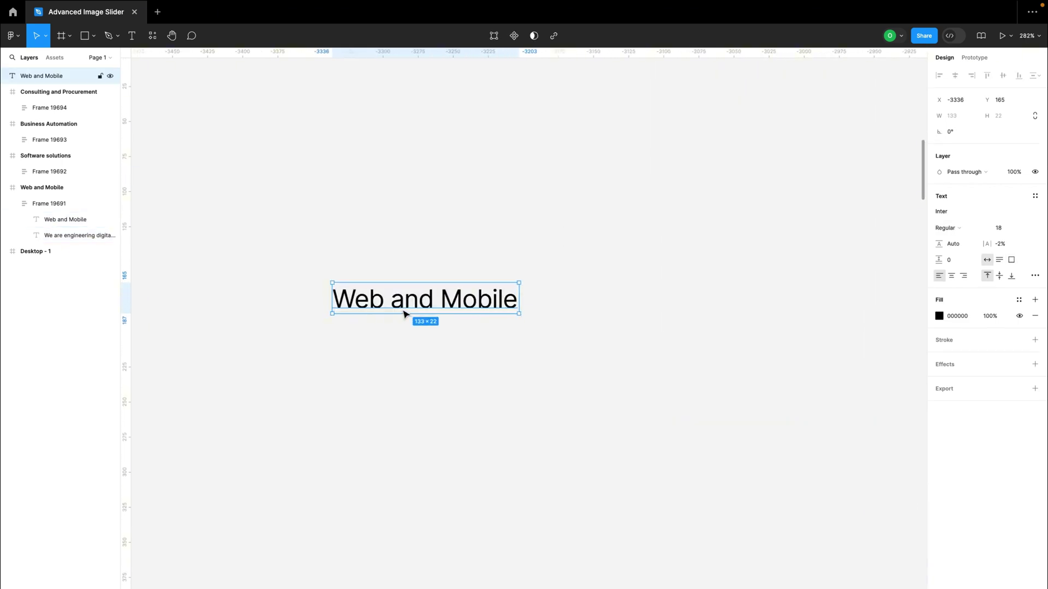
double_click(404, 313)
Change the label's font to Poppins Medium.
click(952, 216)
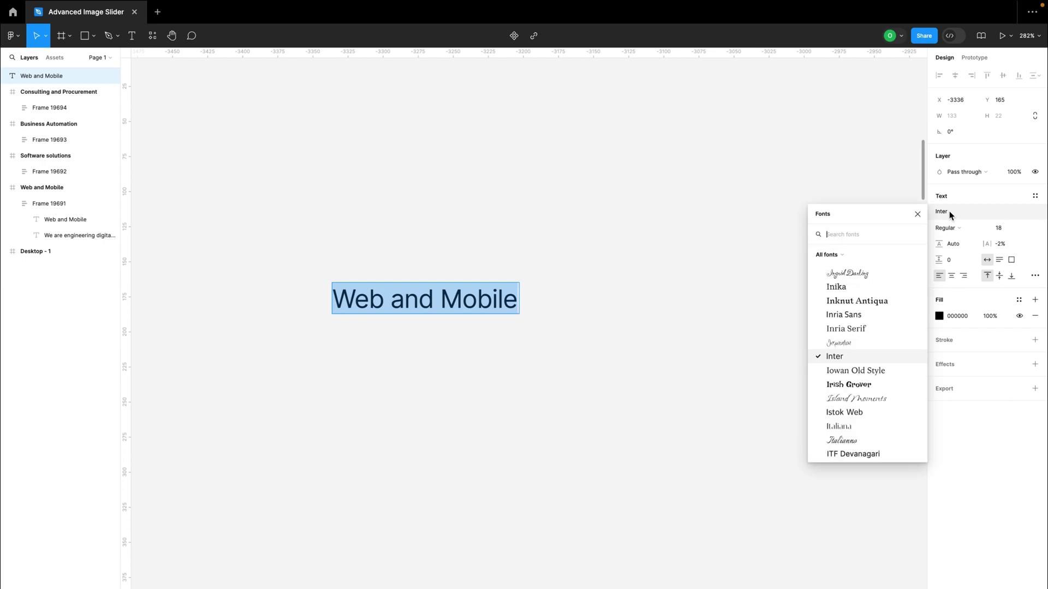
text(popp)
click(875, 252)
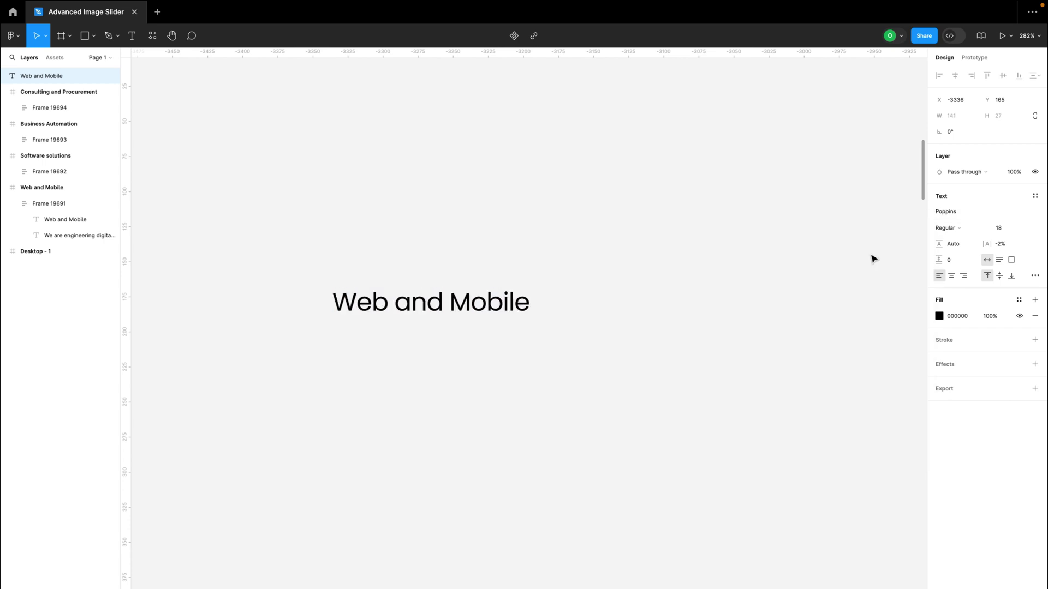
click(940, 228)
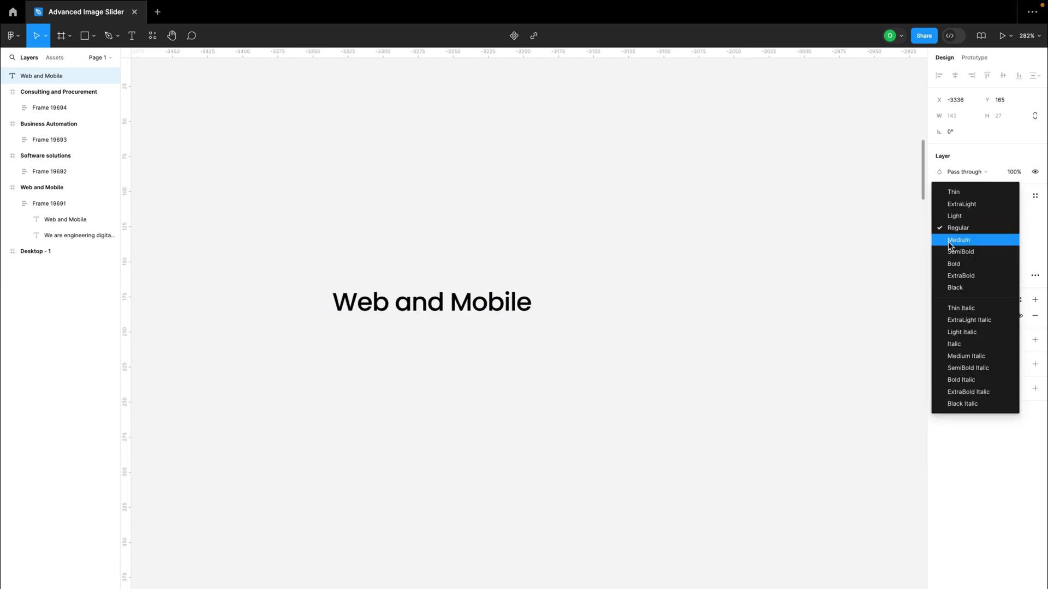
click(952, 243)
click(621, 321)
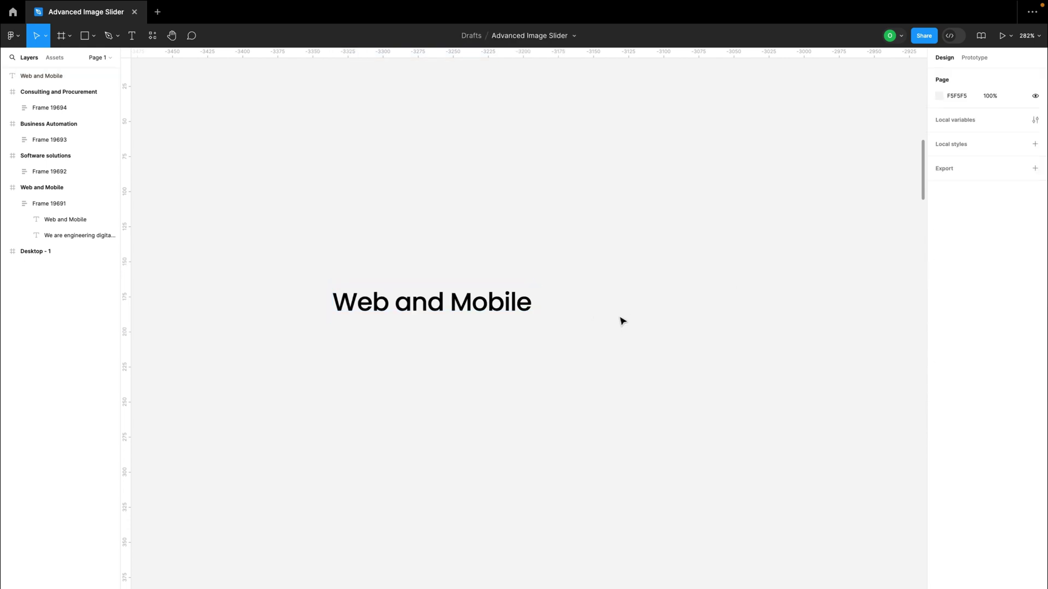
click(442, 306)
Wrap the label in an auto-layout frame of 360 × 100 and nudge it left.
key(shift+a)
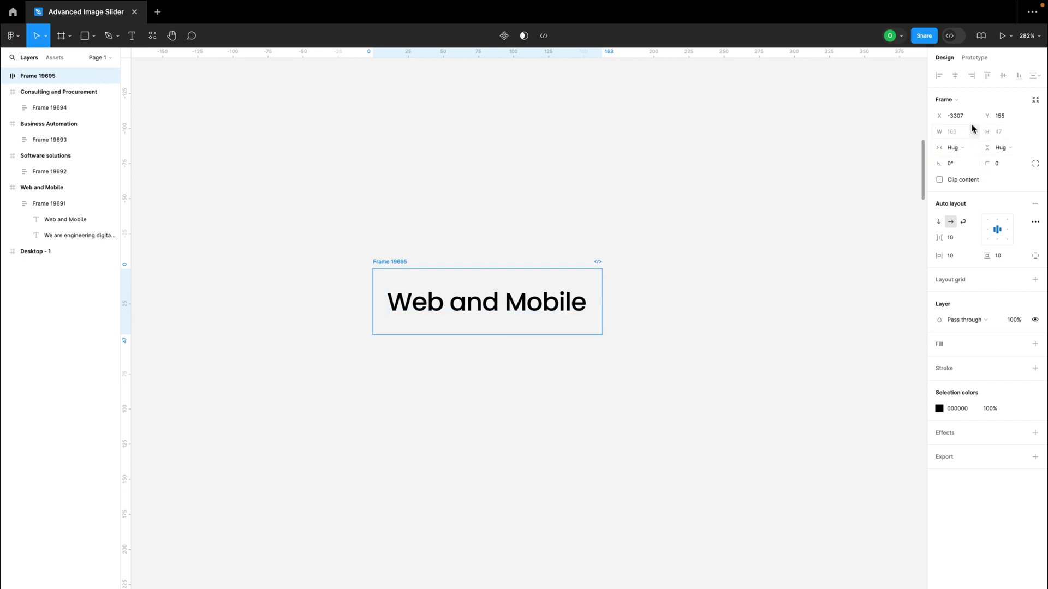
click(956, 138)
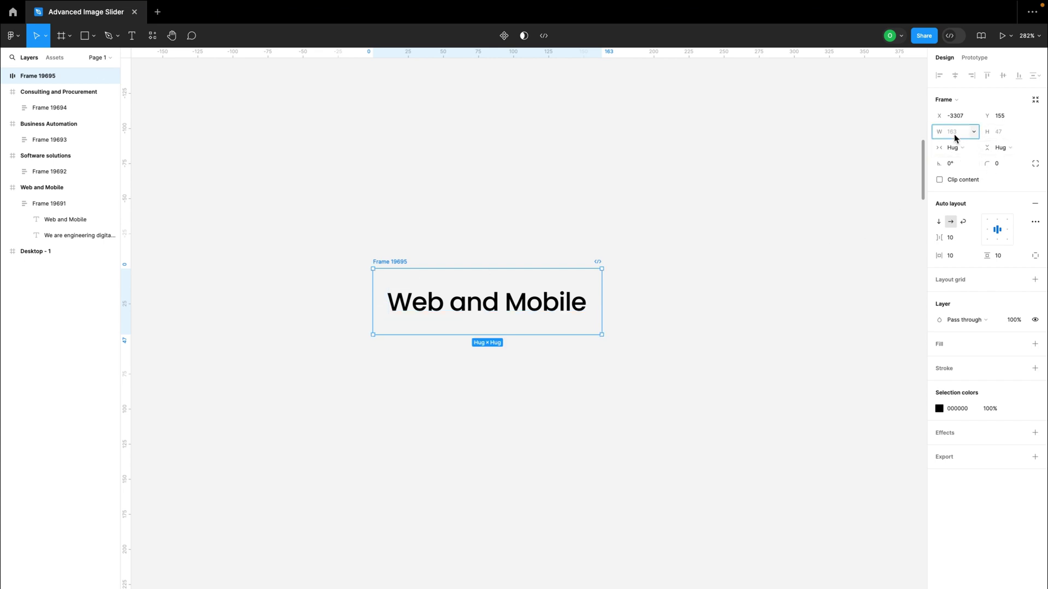
text(360)
key(Return)
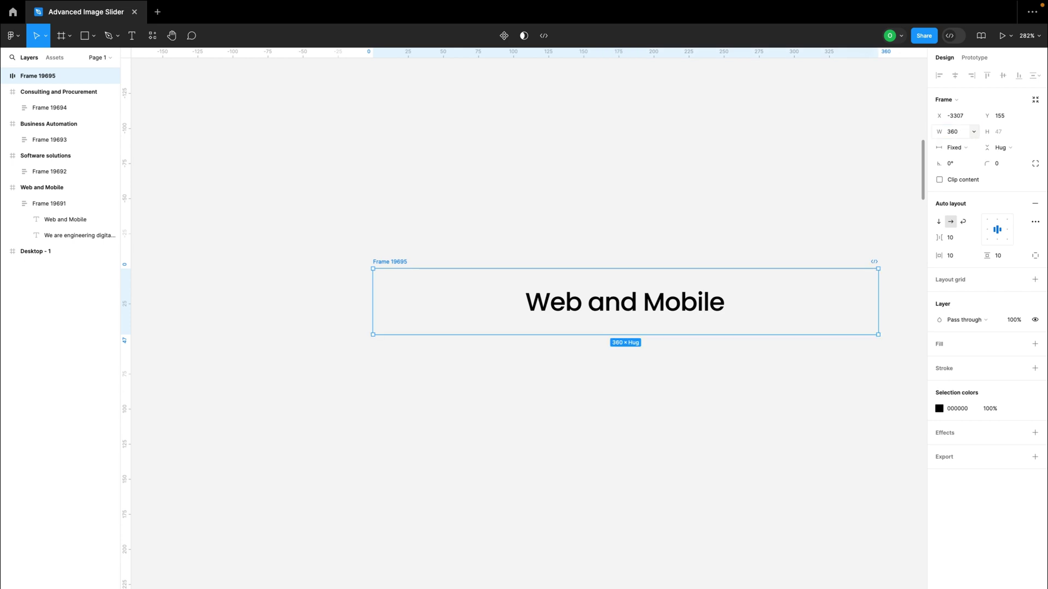
click(999, 135)
text(100)
key(Return)
scroll(705, 229, down, 3)
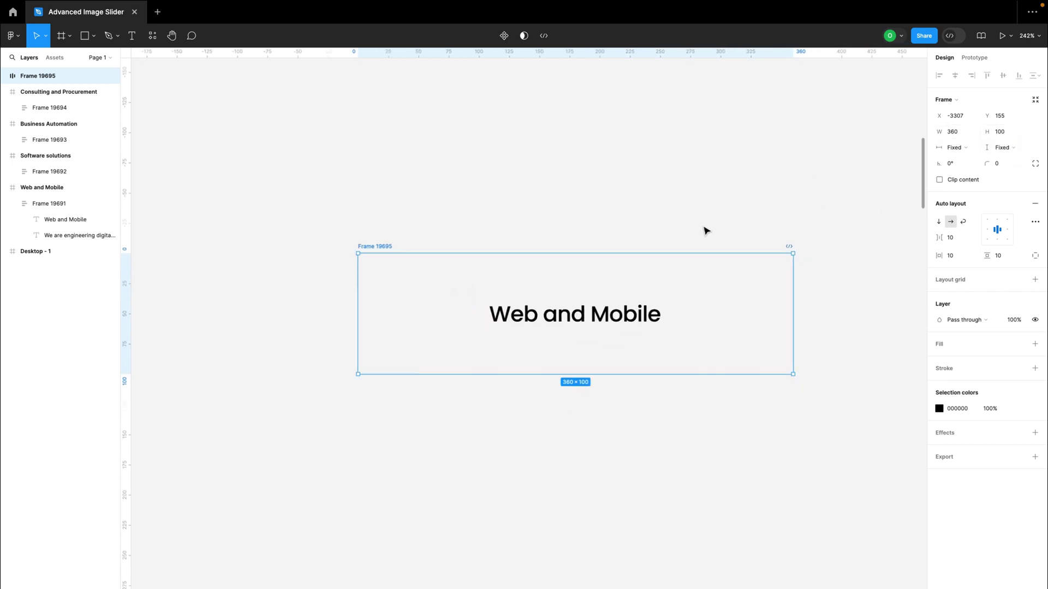
scroll(705, 229, down, 5)
drag(518, 223, 410, 231)
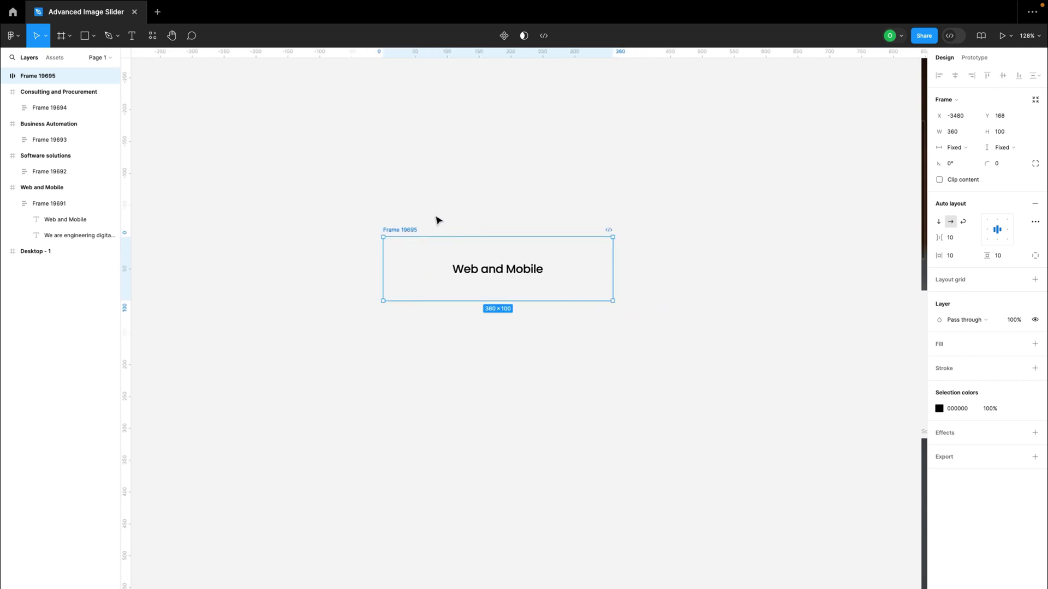
Draw a thin rectangle right of the label frame, sized 1 × 100.
click(85, 39)
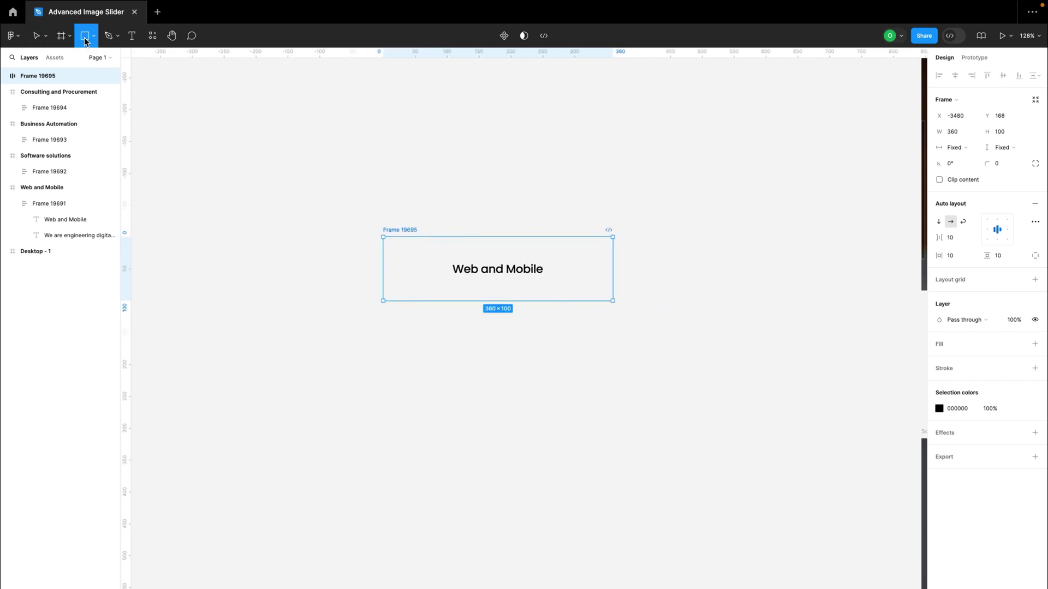
drag(622, 237, 635, 298)
click(996, 116)
text(100)
key(Return)
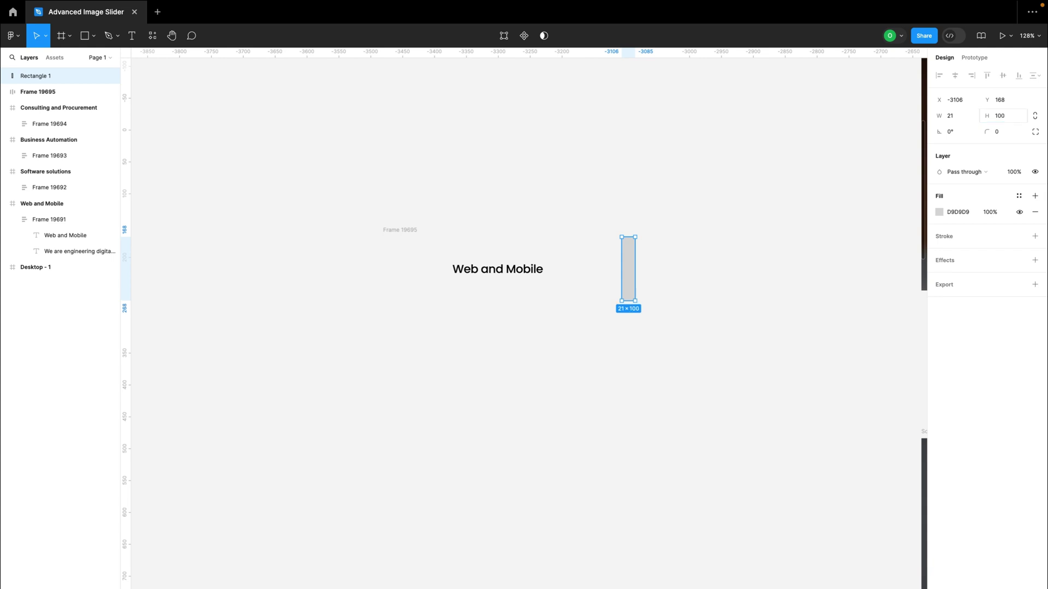
click(410, 240)
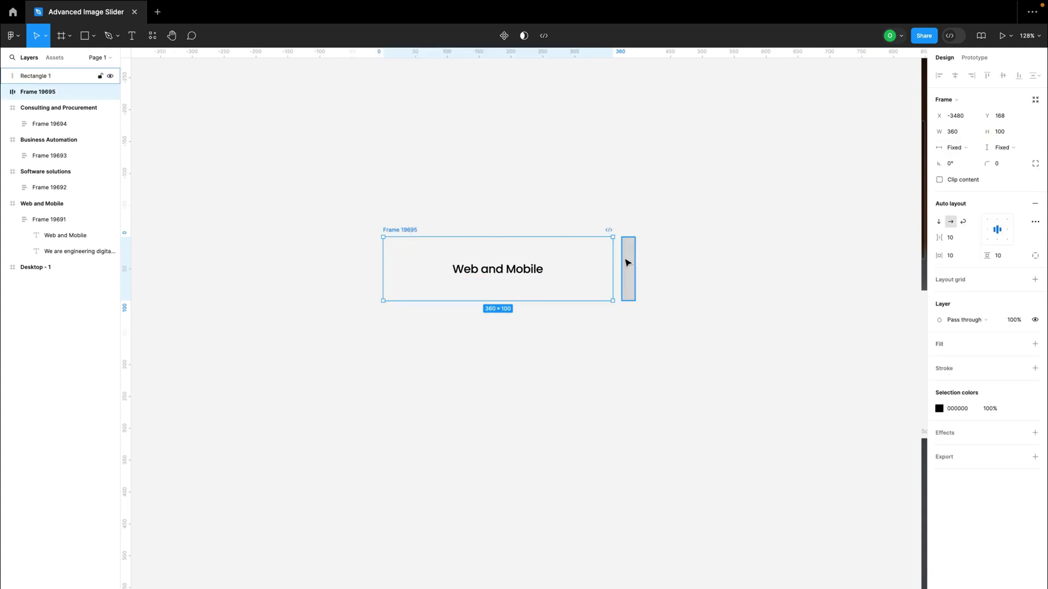
click(631, 264)
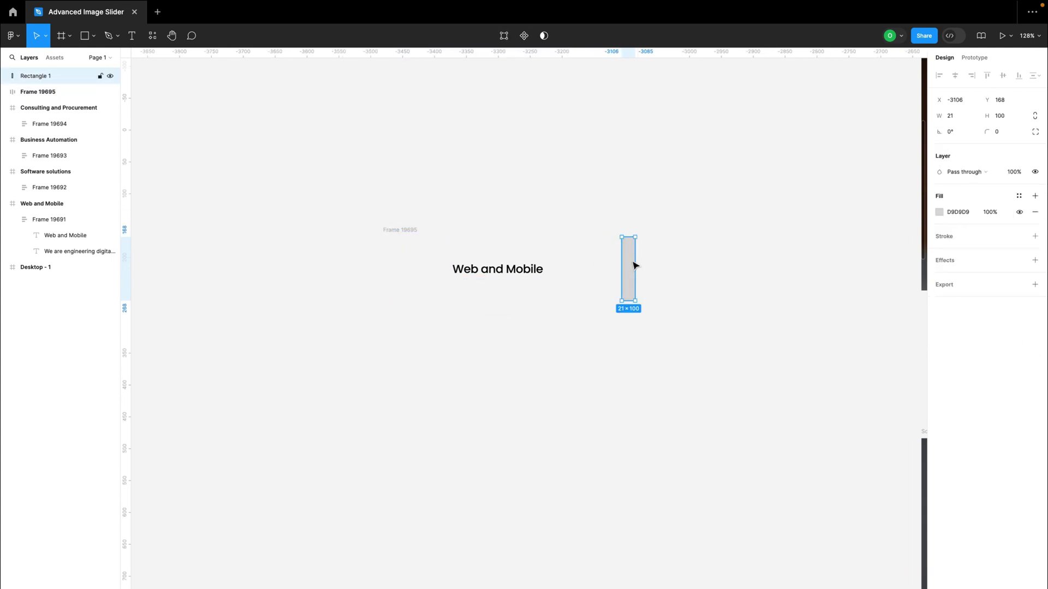
click(956, 123)
text(1)
key(Return)
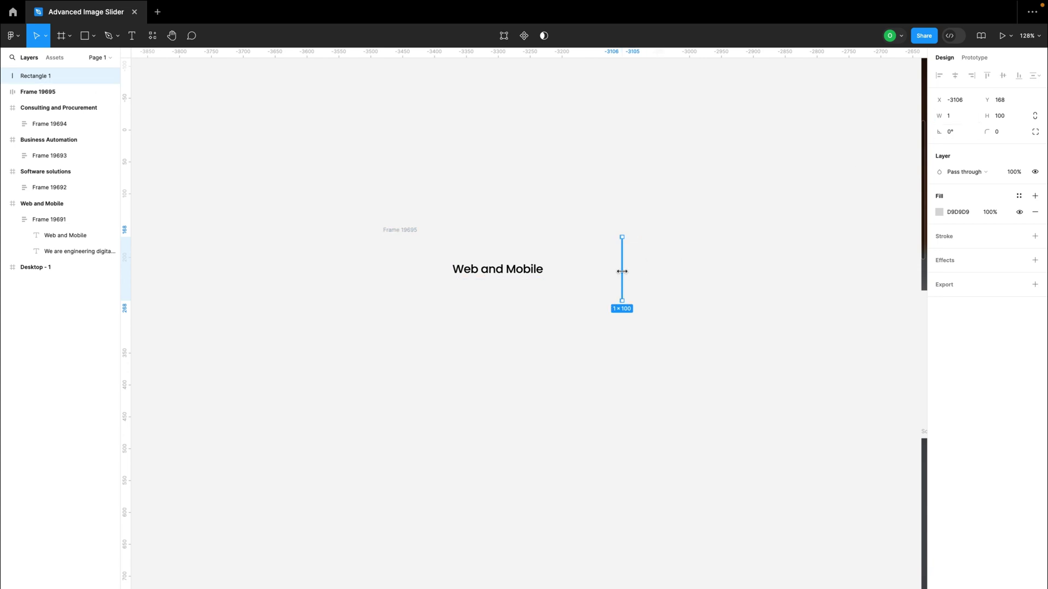
Fill the line with blue 1976D2 and select it together with the label frame.
scroll(624, 263, up, 5)
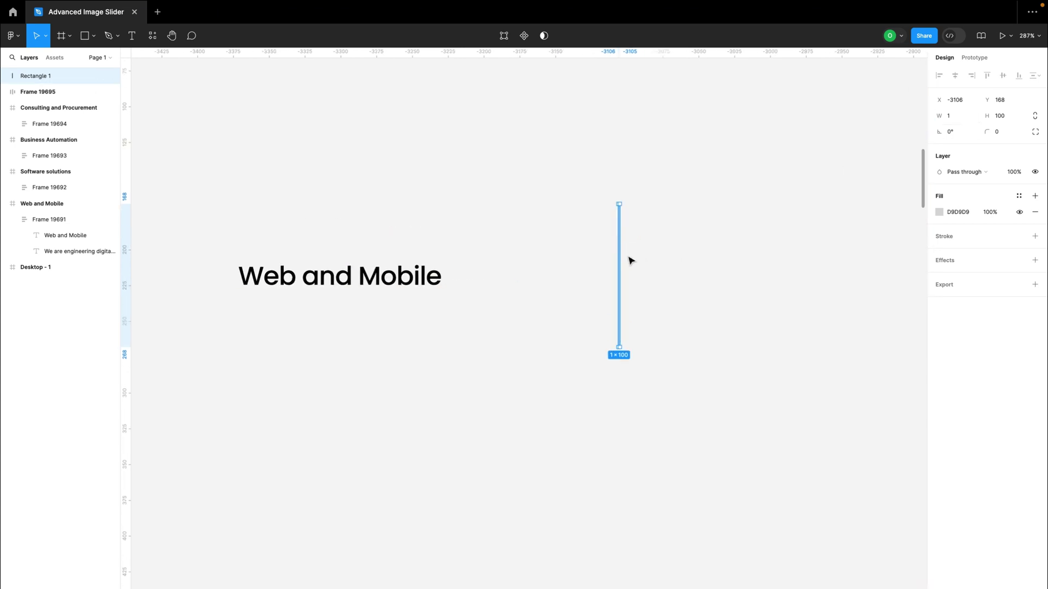
scroll(620, 267, left, 2)
scroll(620, 267, down, 5)
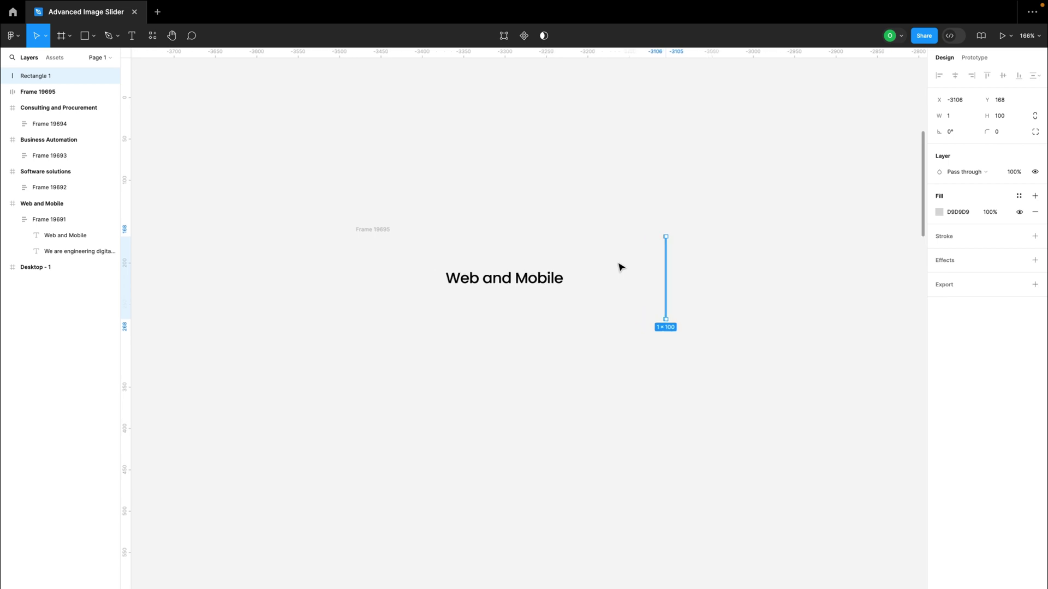
click(939, 212)
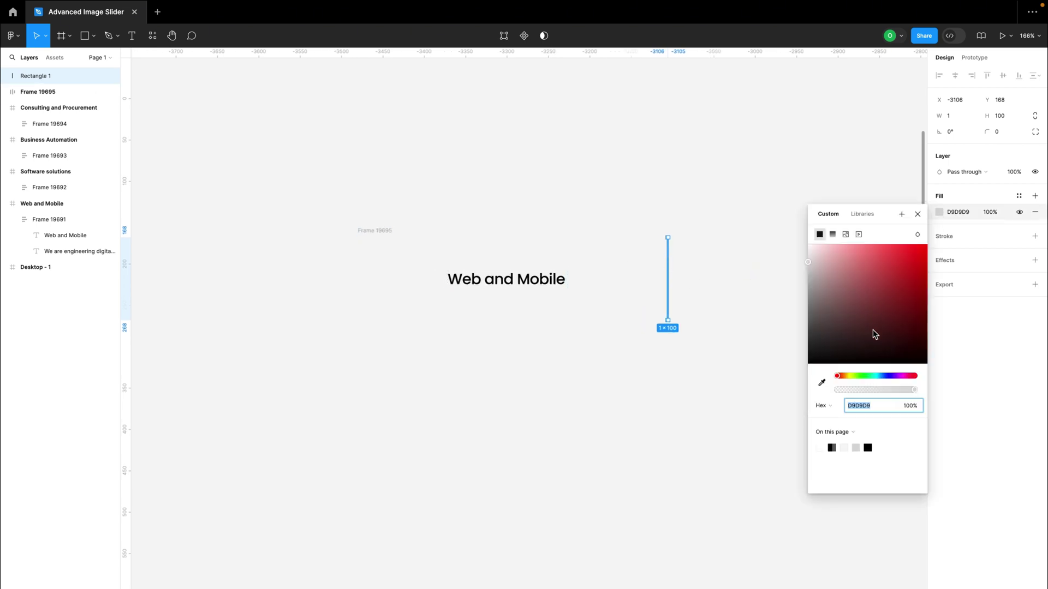
text(28509F)
key(Return)
click(874, 400)
text(1976D2)
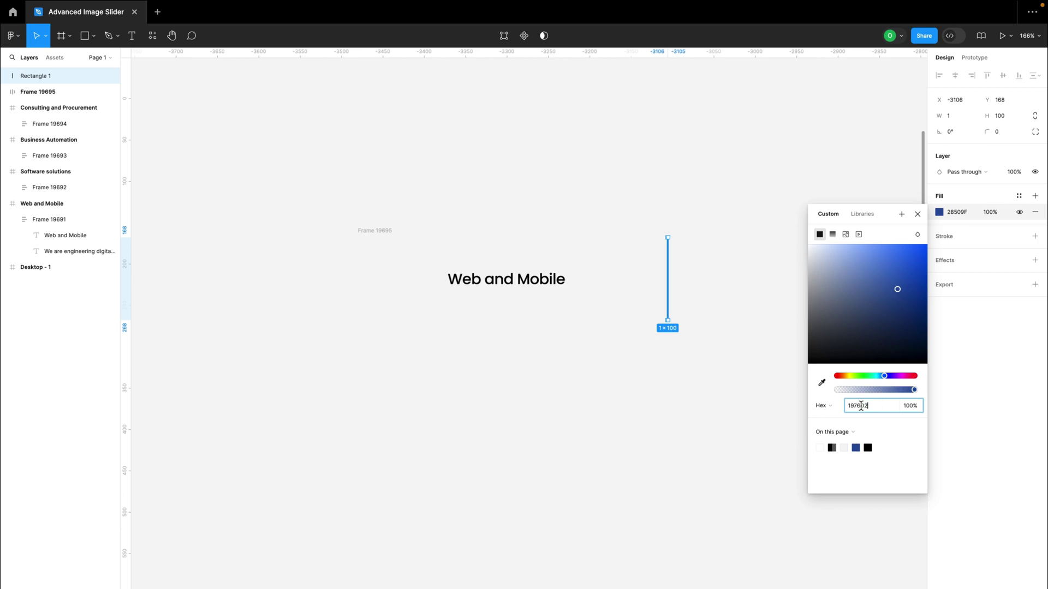
key(Return)
click(743, 389)
click(668, 292)
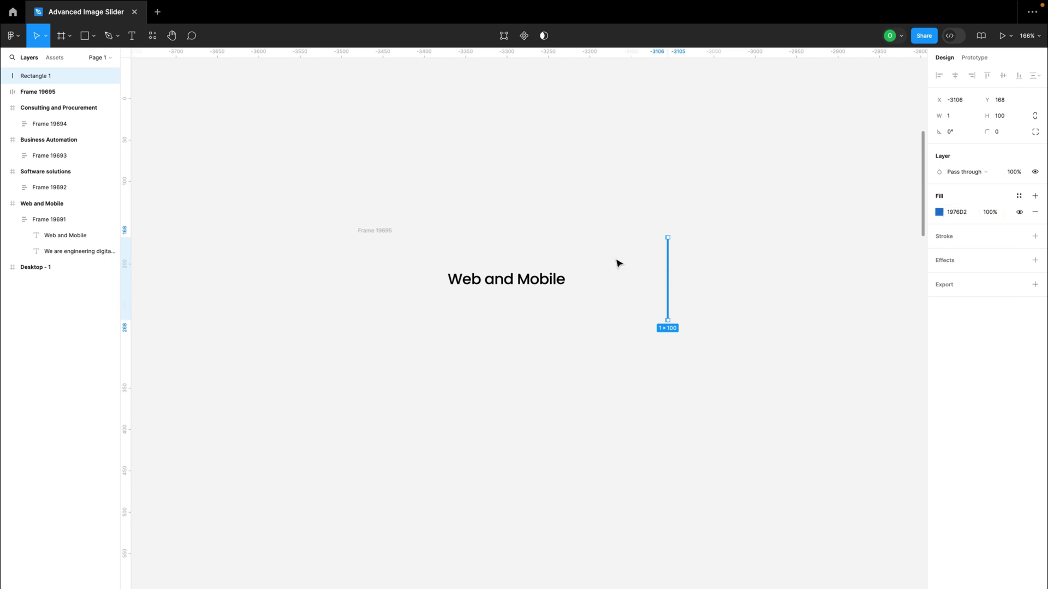
drag(328, 197, 800, 423)
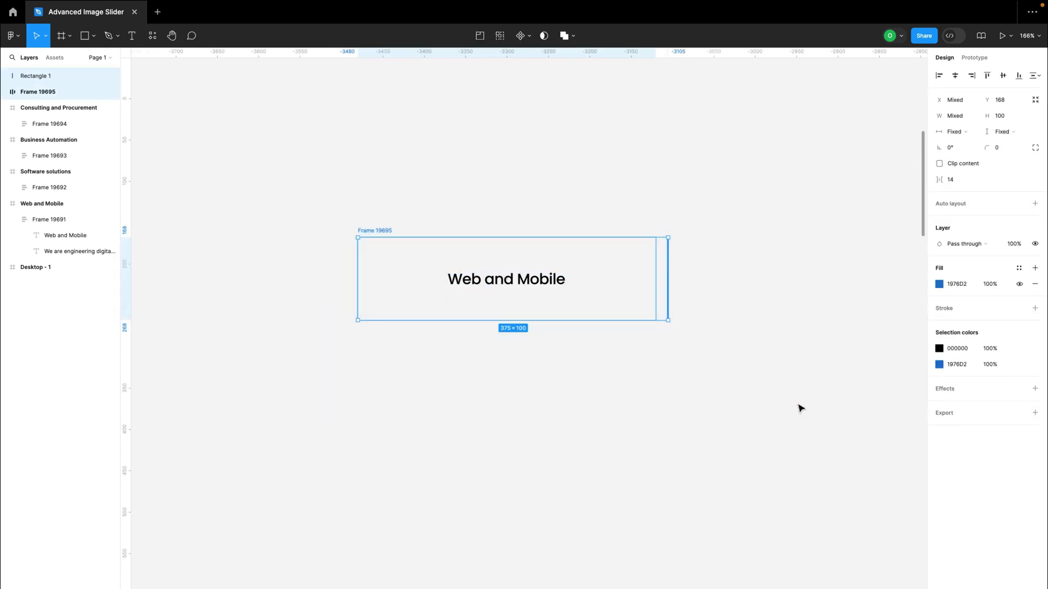
Align the line left with the label frame and wrap both in a new frame.
click(940, 76)
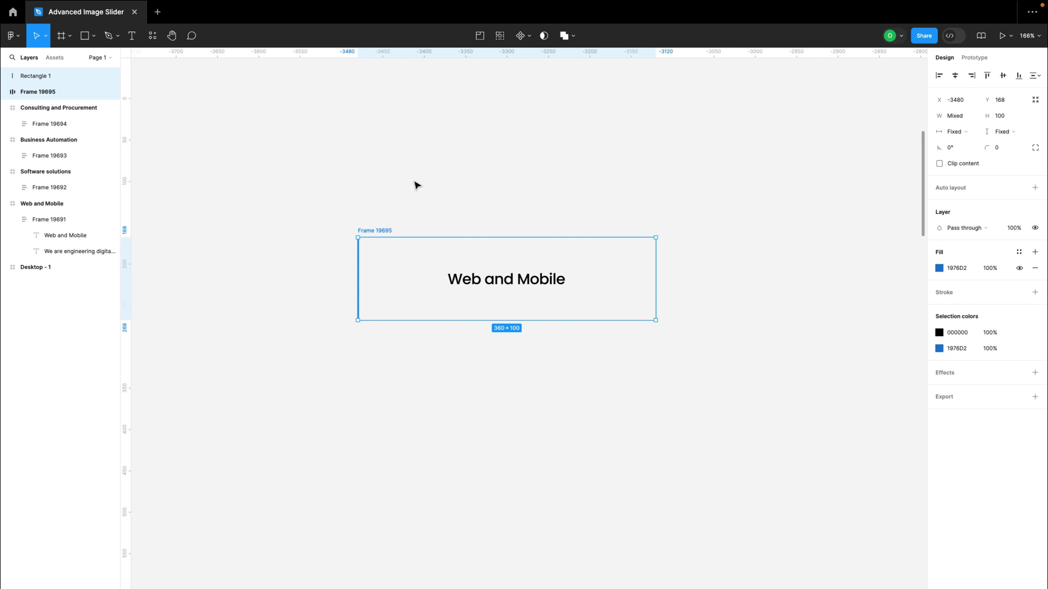
drag(331, 211, 683, 367)
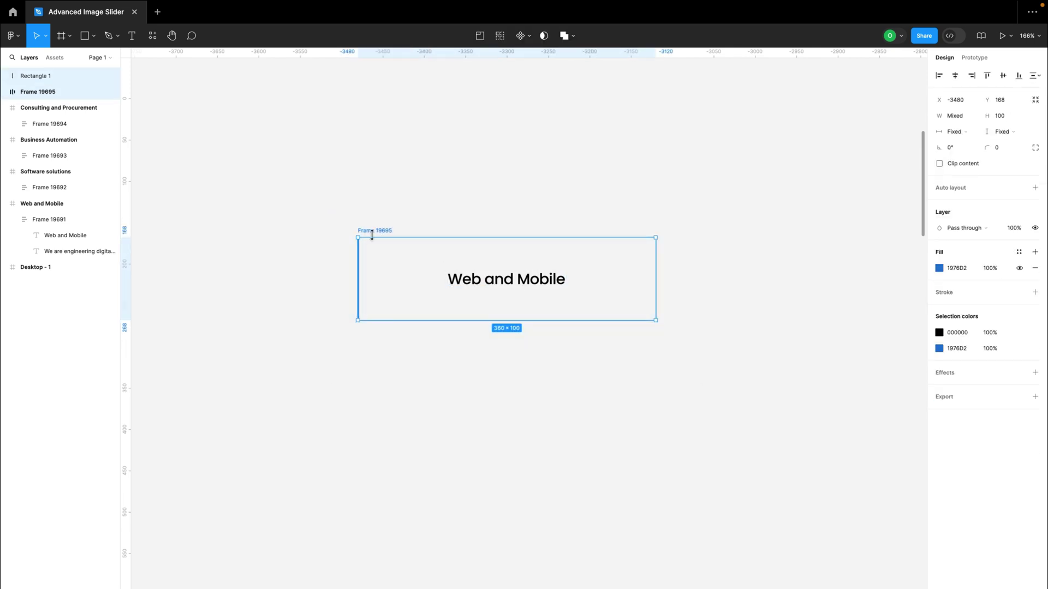
right_click(416, 286)
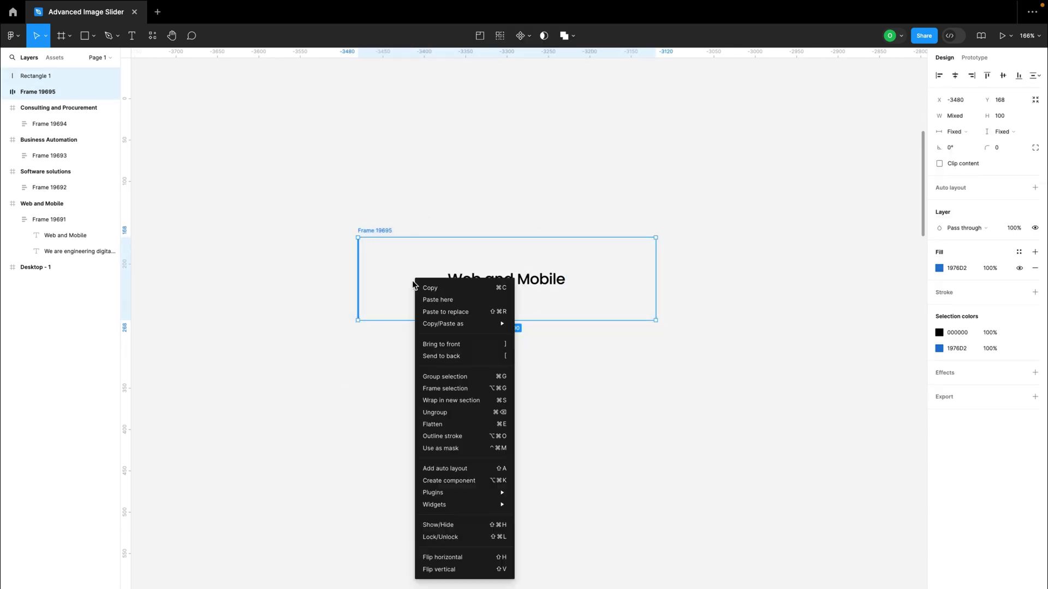
click(454, 387)
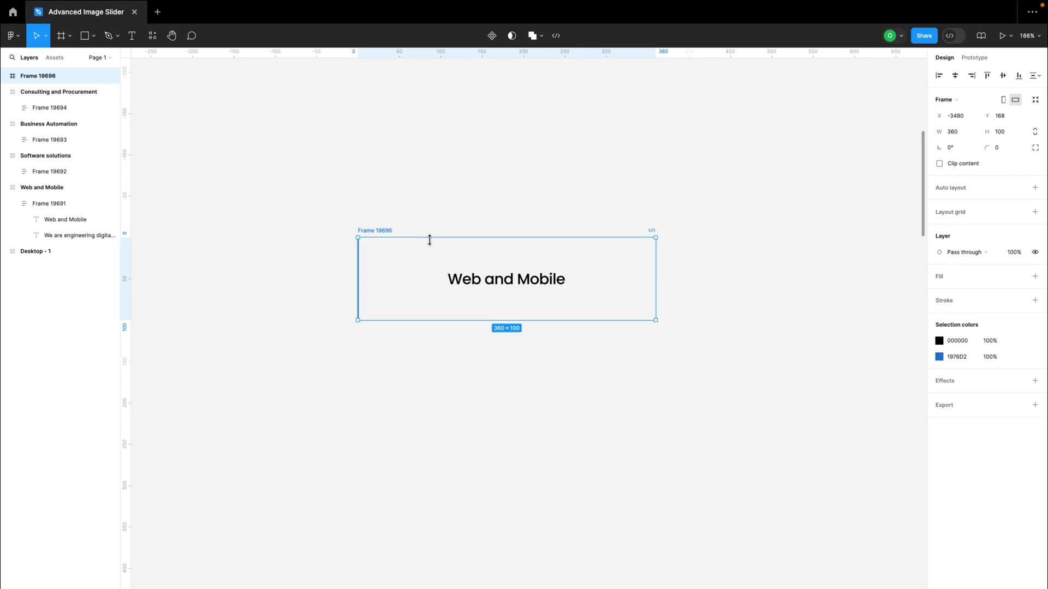
Move Rectangle 1 below Frame 19695 in the new frame's layer stack.
click(5, 76)
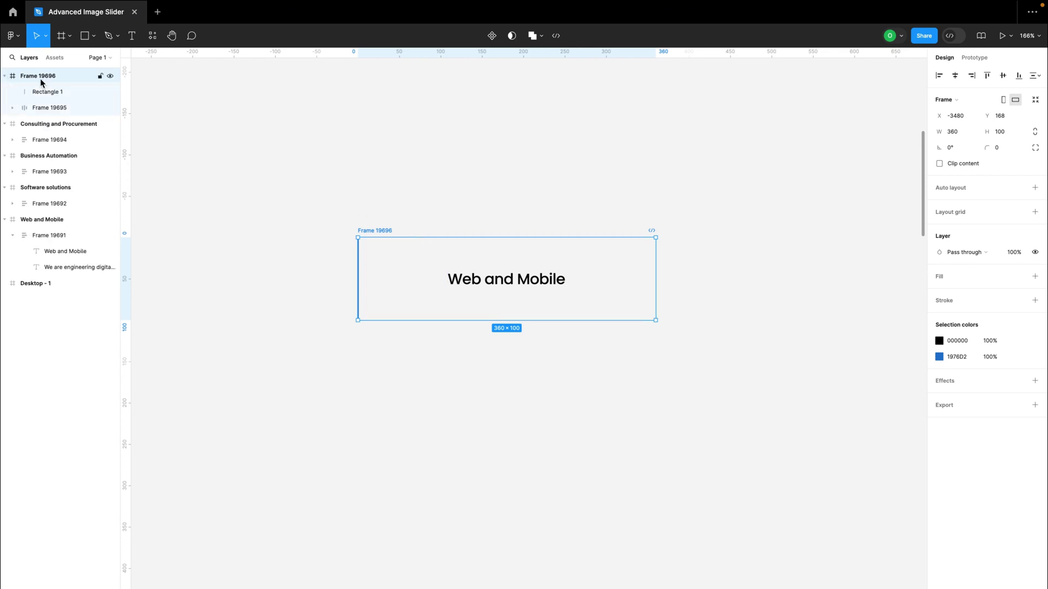
click(41, 90)
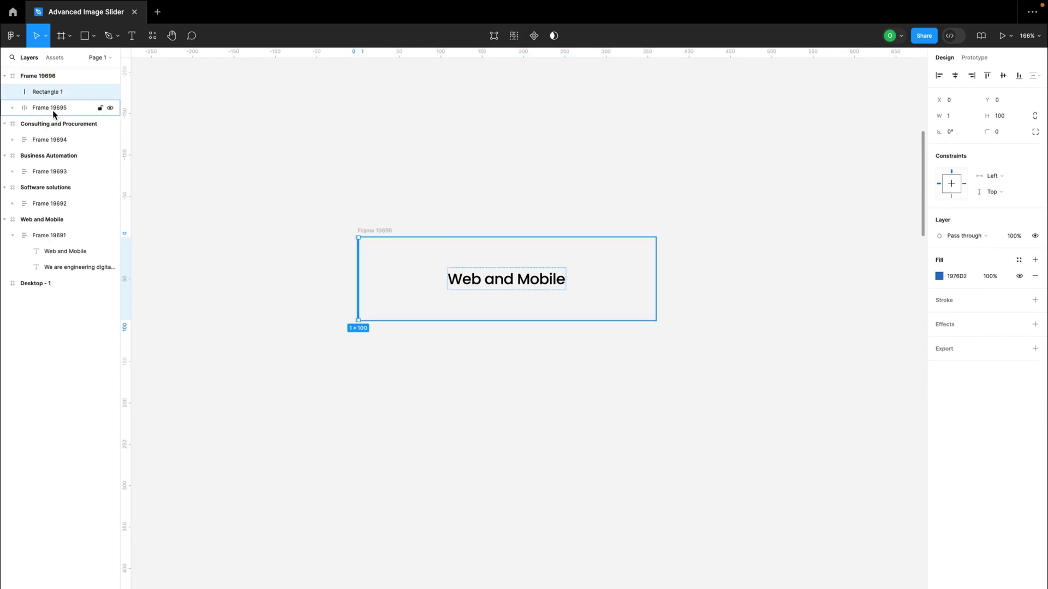
click(53, 108)
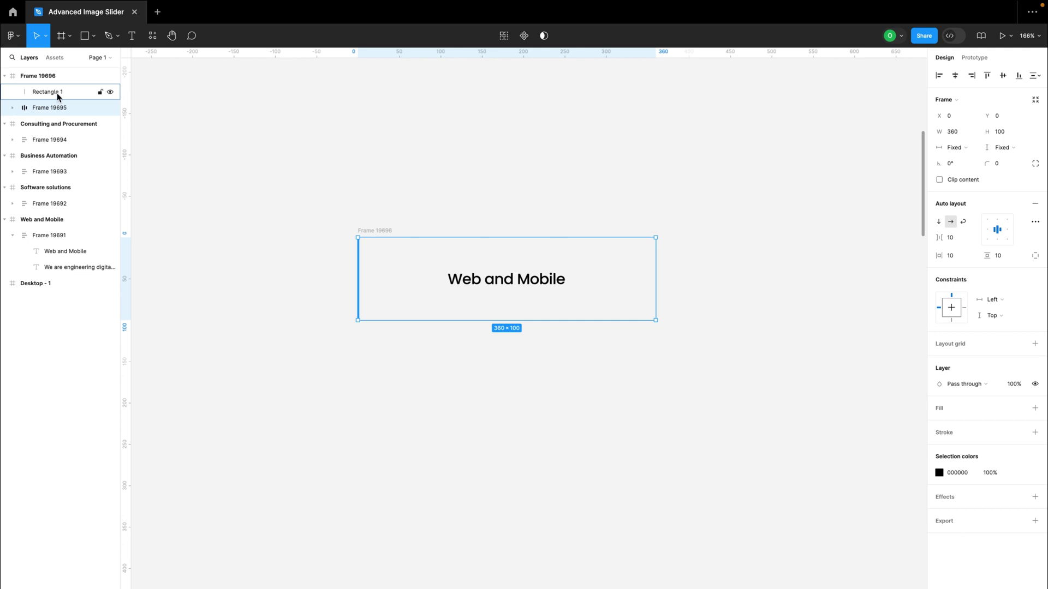
click(57, 93)
drag(61, 93, 62, 109)
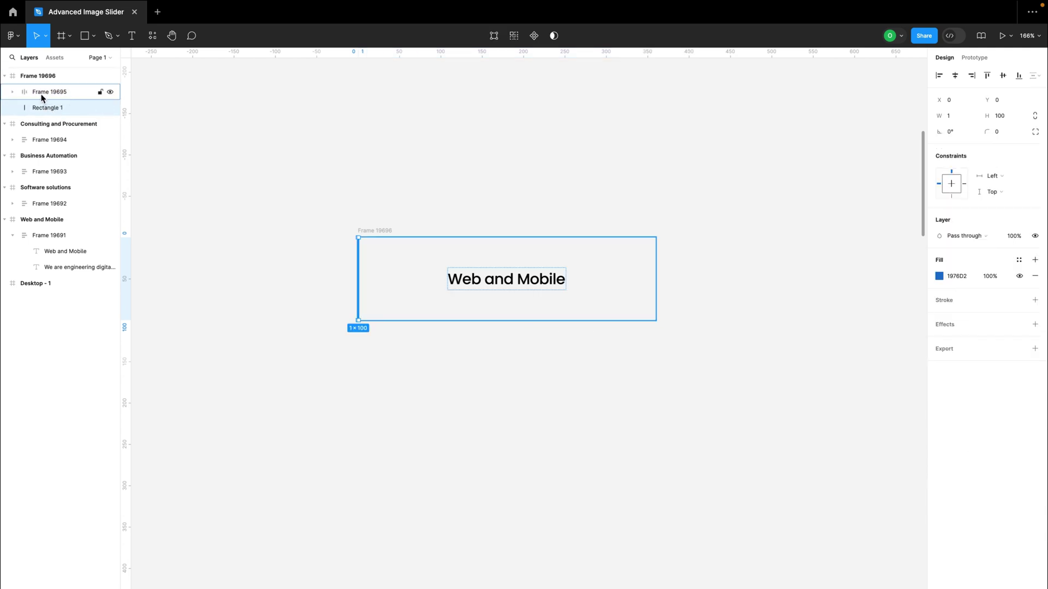
Rename the Frame 19695 layer to 'text'.
click(49, 94)
double_click(48, 94)
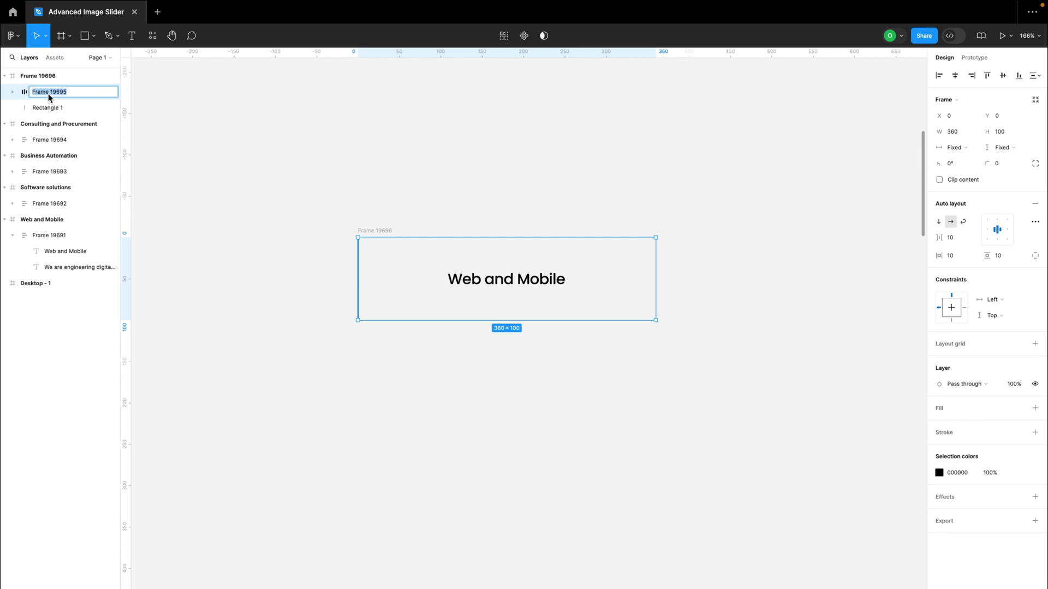
text(text)
key(Return)
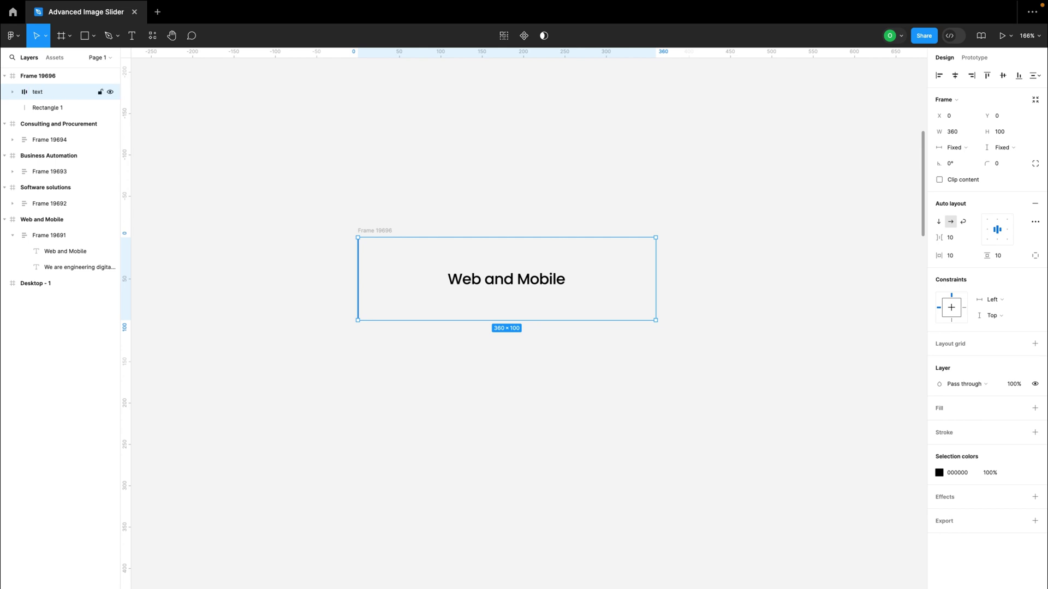
click(57, 107)
click(57, 92)
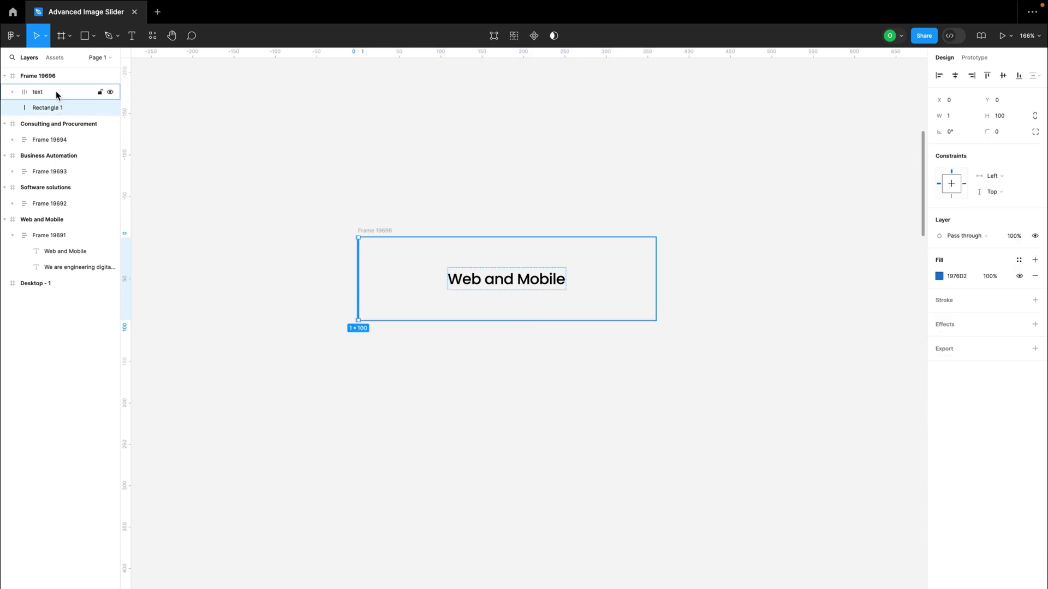
click(60, 104)
click(4, 76)
Zoom out and review the slide frames alongside the Frame 19696 tab.
click(33, 76)
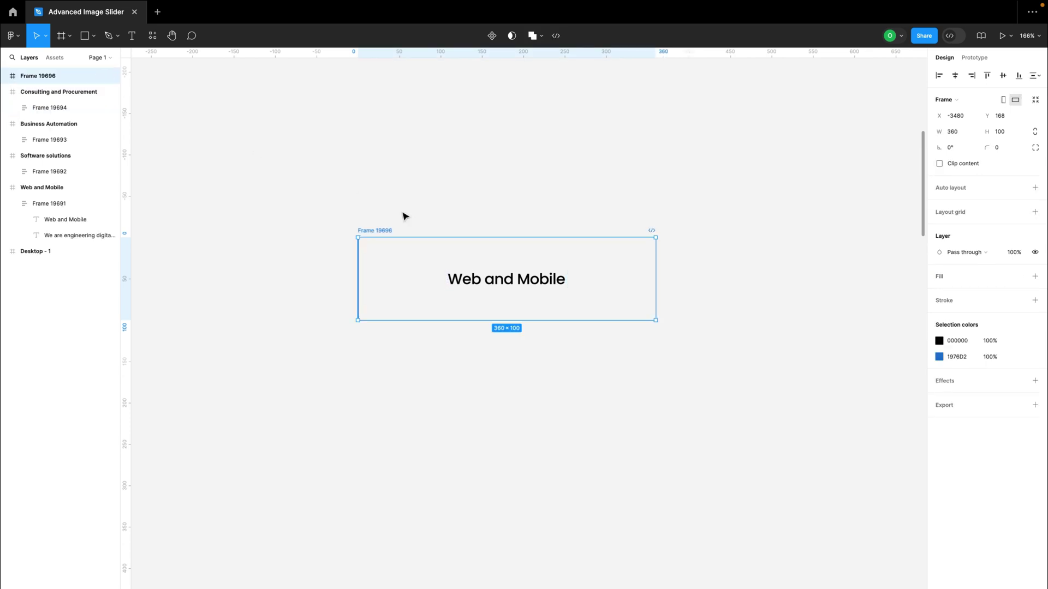
scroll(382, 208, down, 10)
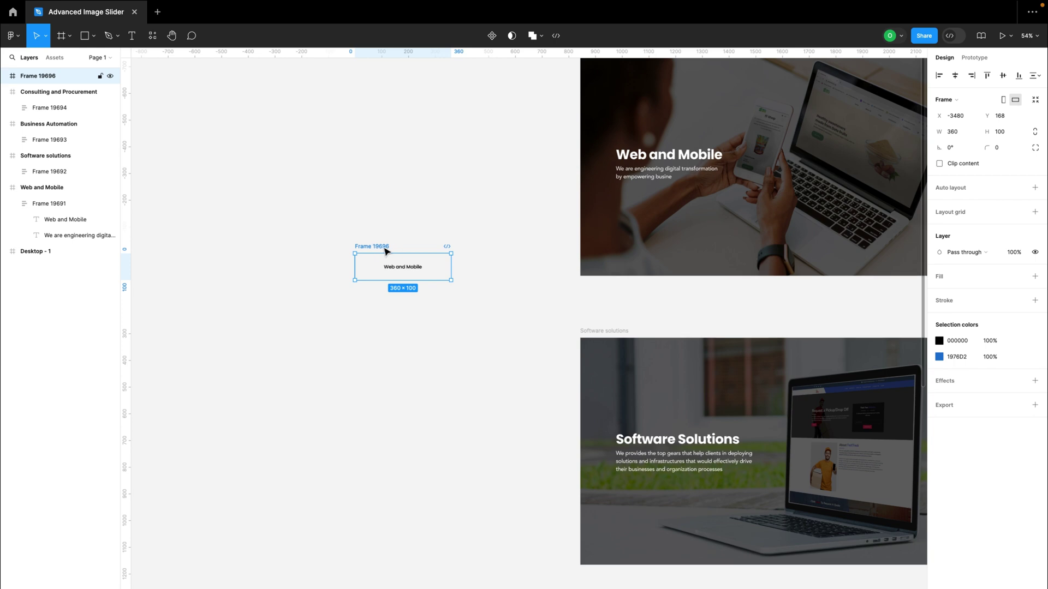
scroll(388, 265, up, 3)
scroll(508, 248, down, 4)
scroll(508, 249, down, 5)
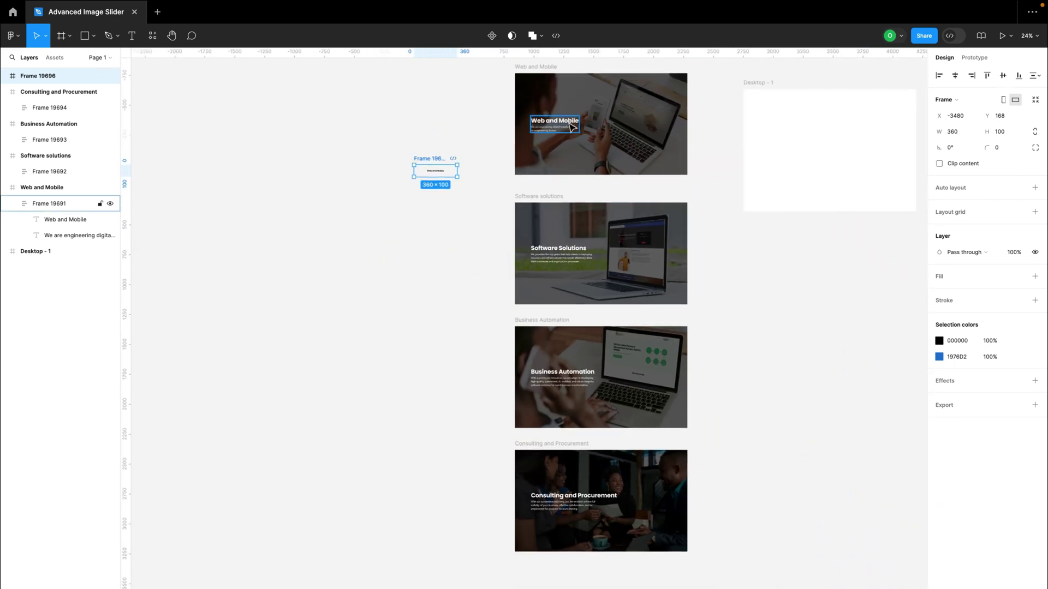
click(572, 127)
click(592, 249)
click(433, 254)
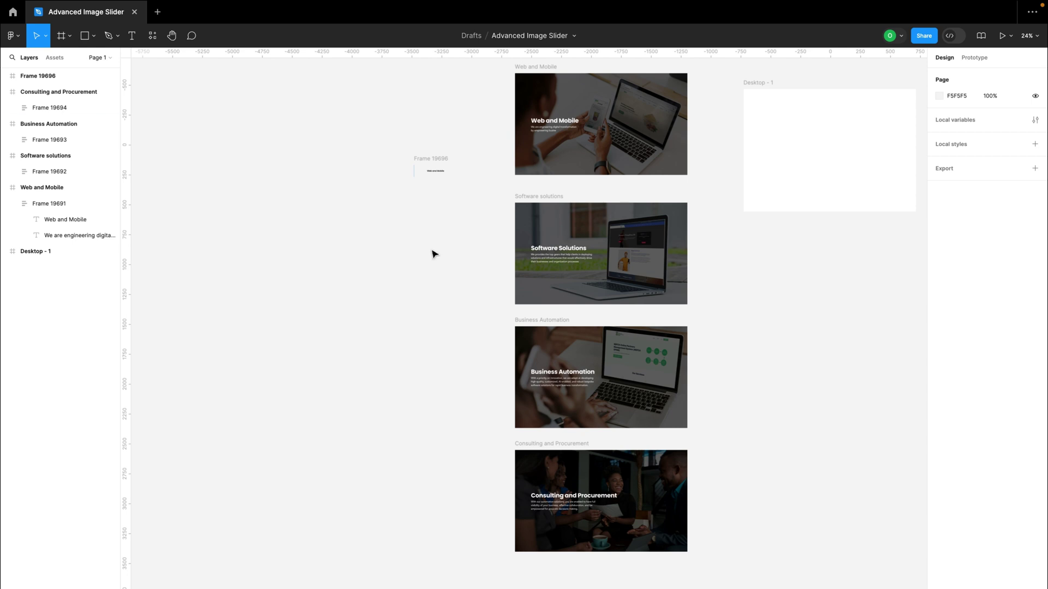
scroll(433, 252, up, 8)
Move Frame 19696 left to X -4028 and duplicate it to its right as Frame 19697.
click(481, 182)
drag(481, 182, 215, 185)
scroll(217, 191, up, 2)
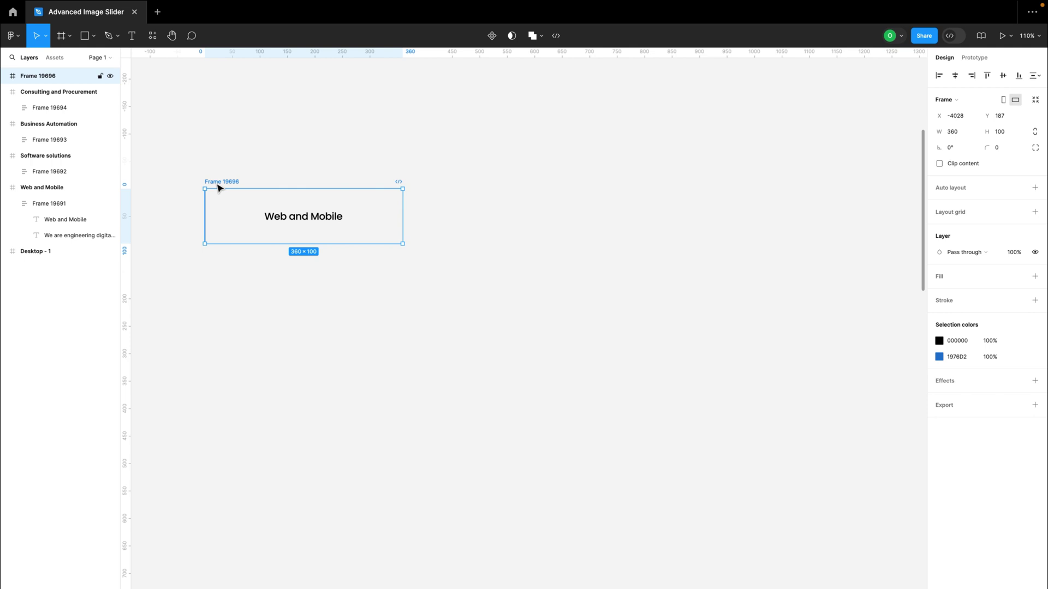
drag(217, 187, 449, 188)
Butt the copied tab against the first one and relabel it 'Software Solutions'.
drag(429, 186, 417, 187)
double_click(491, 218)
double_click(491, 218)
scroll(488, 216, down, 5)
scroll(487, 217, up, 8)
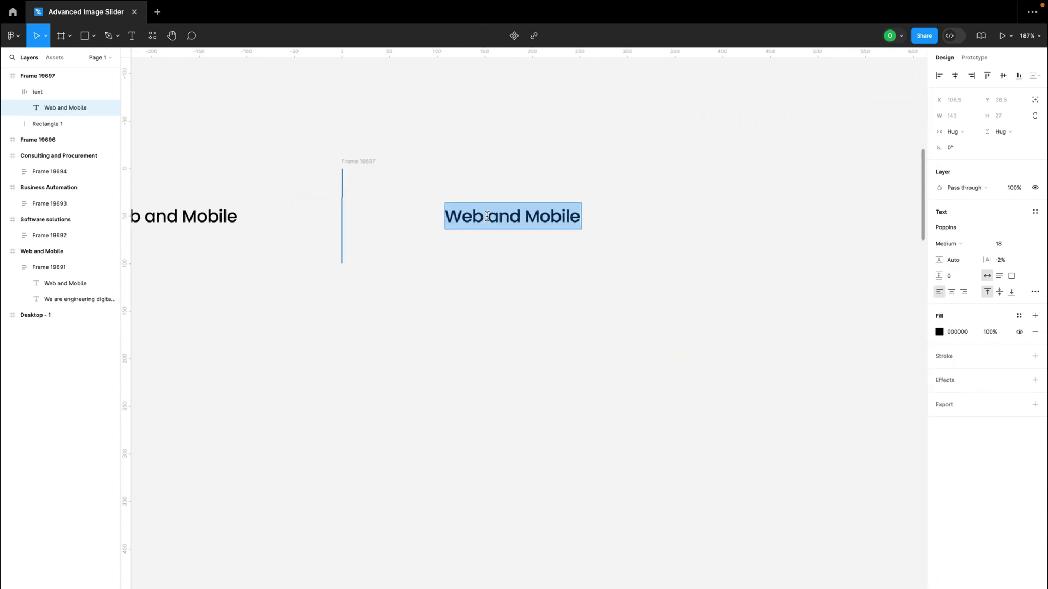
text(Softw)
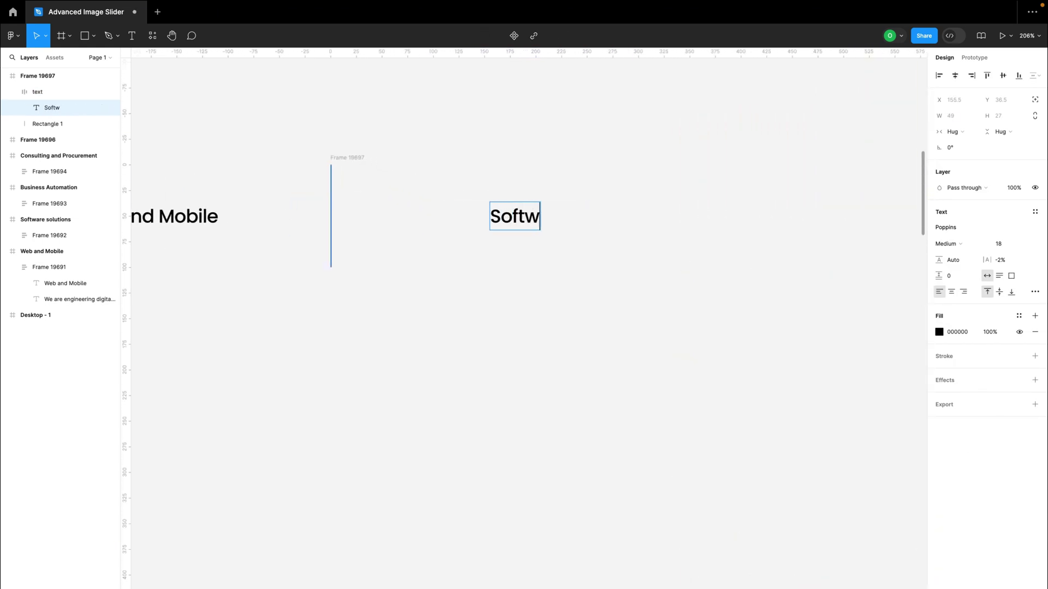
text(are Soluiton)
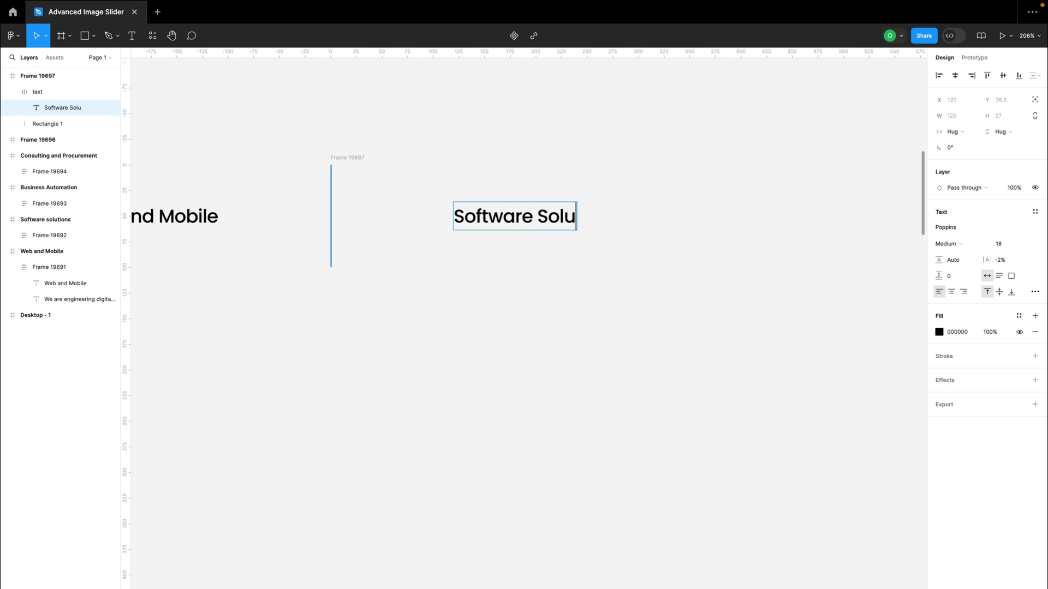
key(BackSpace)
key(BackSpace)
key(BackSpace)
key(BackSpace)
text(tions)
scroll(561, 271, down, 5)
key(Escape)
Duplicate the Software Solutions tab to its right and relabel the copy 'Business Automation'.
scroll(541, 350, right, 3)
scroll(742, 424, down, 8)
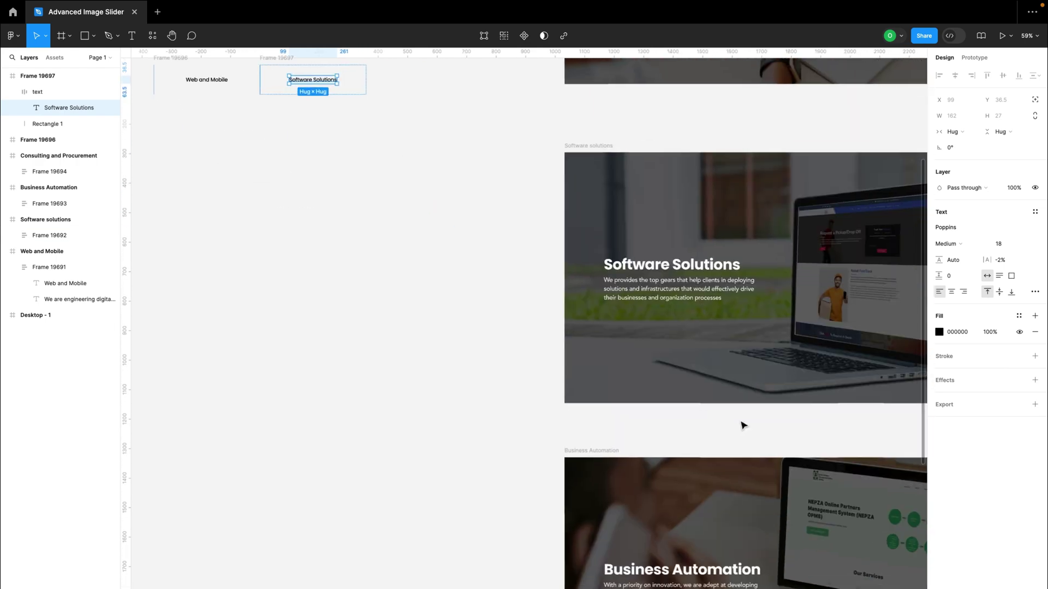
scroll(713, 423, right, 2)
scroll(625, 450, down, 5)
scroll(538, 192, up, 5)
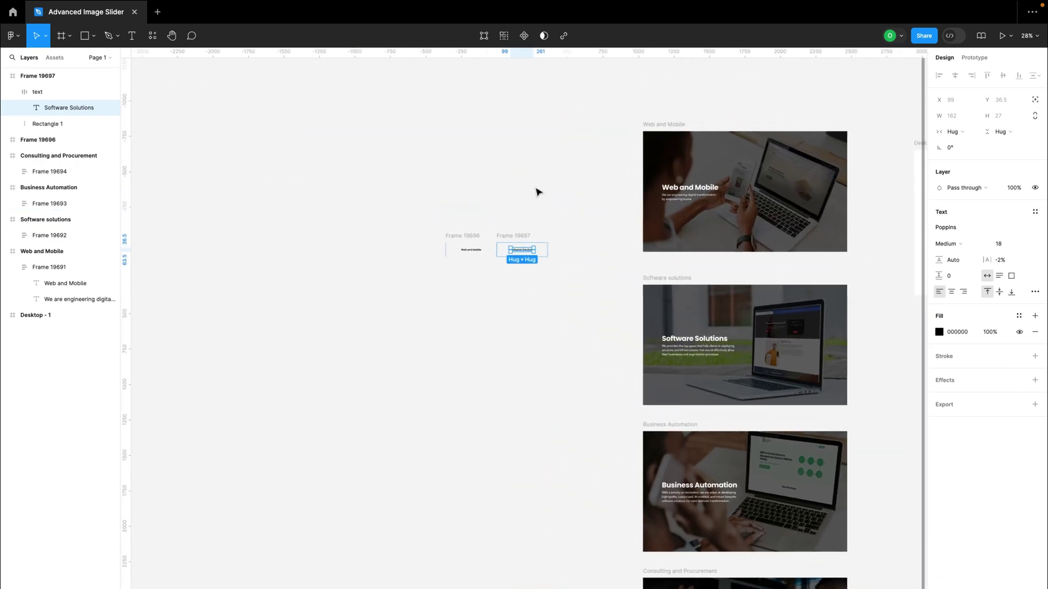
click(417, 377)
drag(420, 375, 596, 376)
double_click(643, 404)
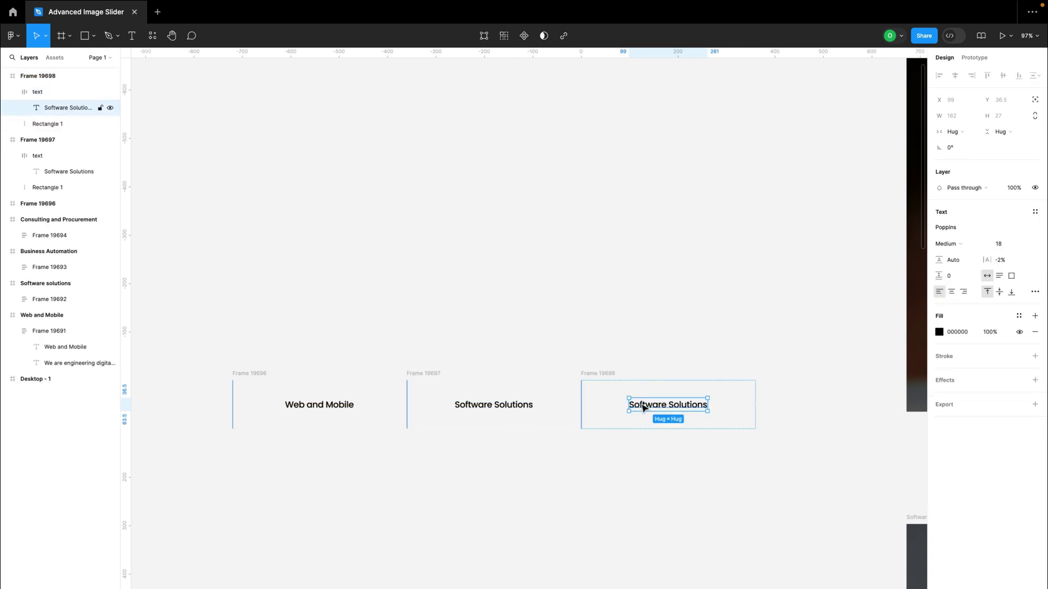
double_click(641, 403)
text(Busine)
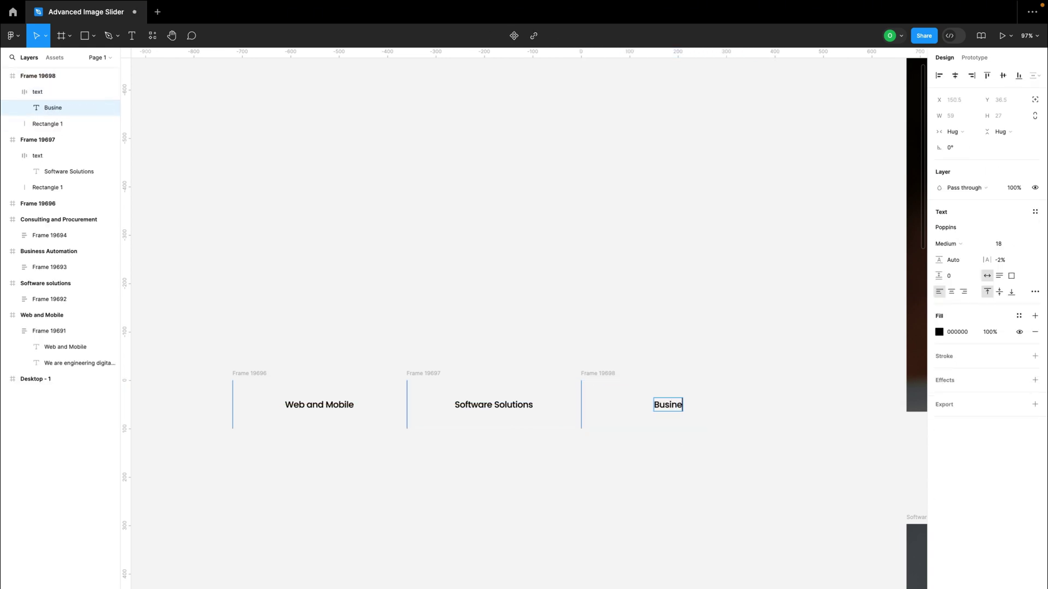
text(ss Automation)
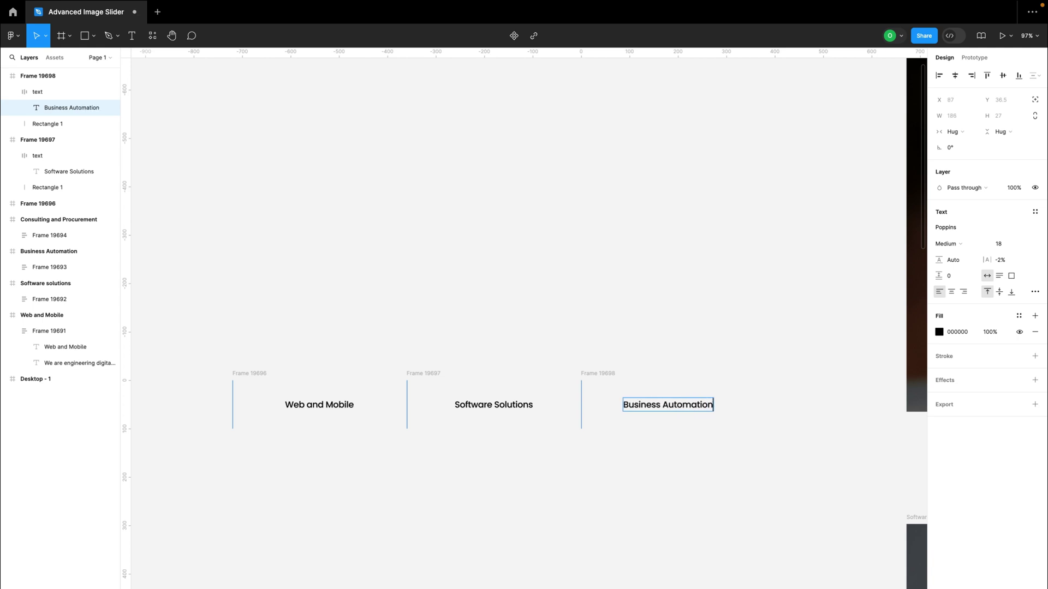
key(Escape)
Move the three tab frames together up and to the left.
scroll(688, 491, down, 5)
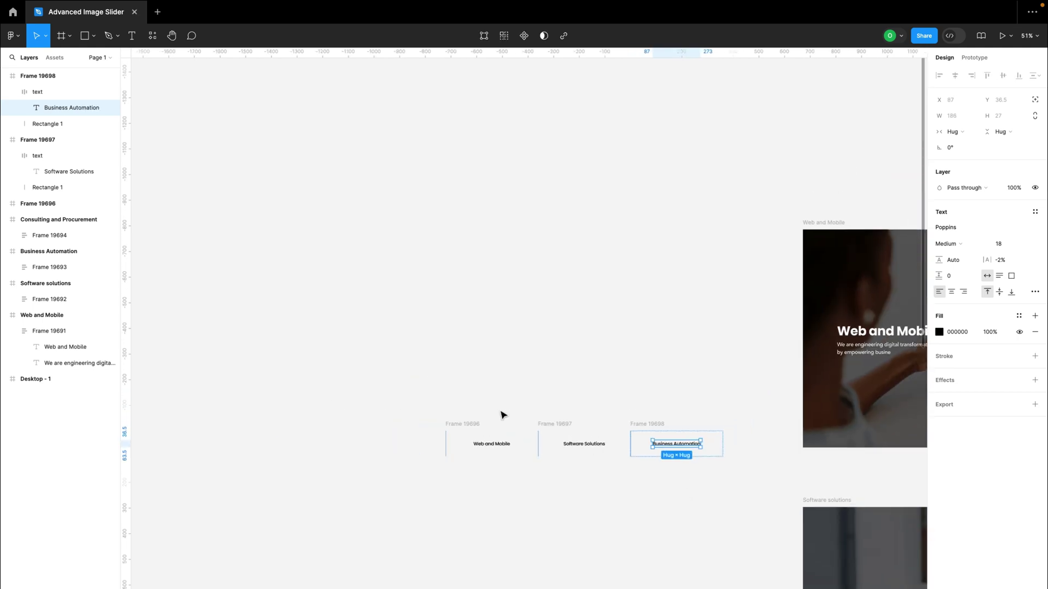
drag(402, 387, 796, 494)
drag(608, 447, 405, 264)
scroll(405, 265, up, 5)
scroll(405, 265, left, 3)
scroll(405, 265, down, 3)
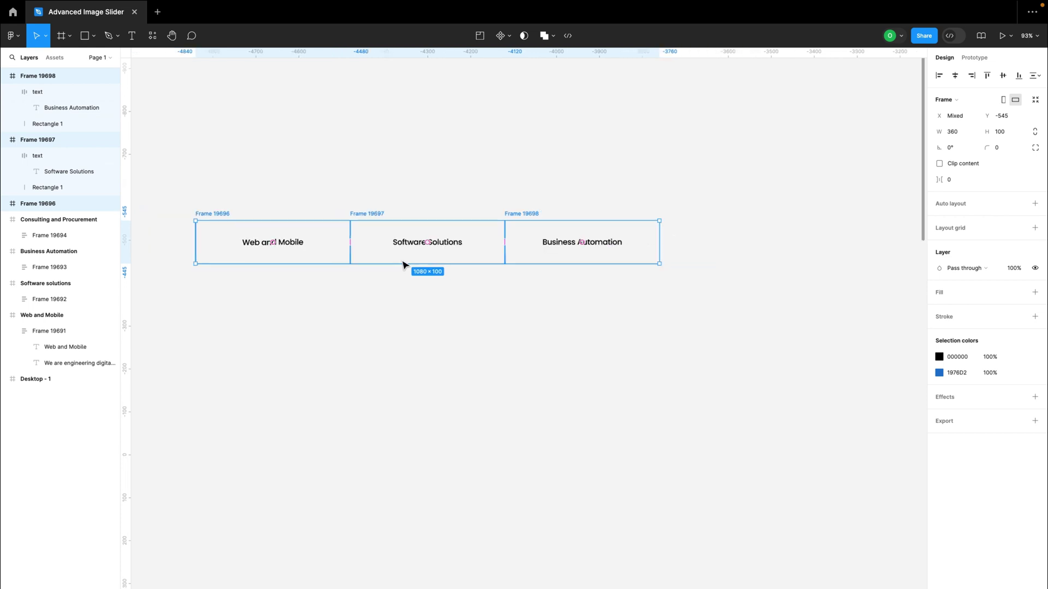
scroll(518, 310, down, 5)
scroll(546, 327, down, 4)
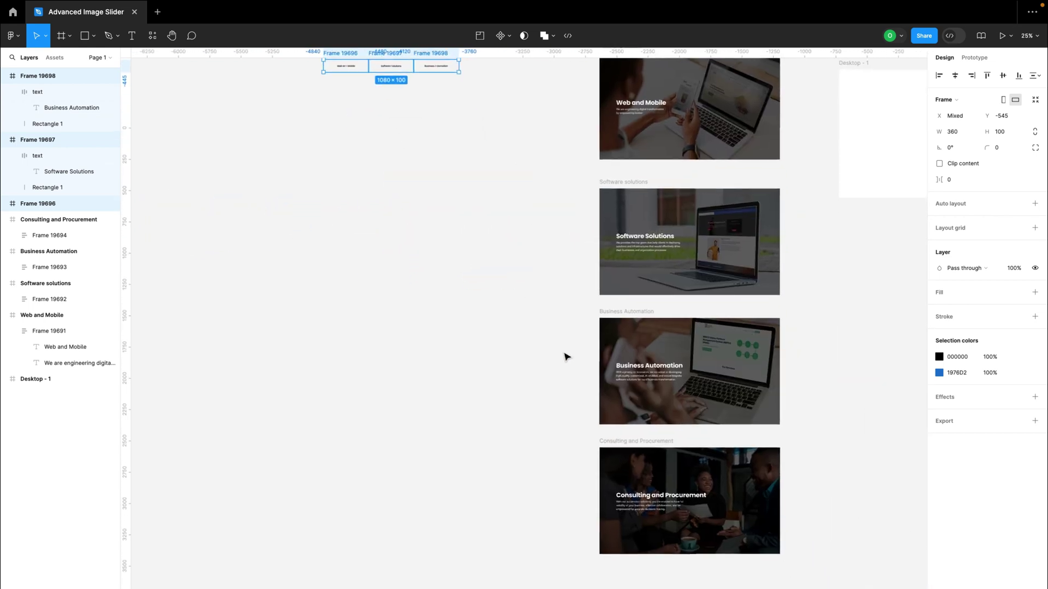
scroll(492, 278, up, 3)
scroll(479, 252, up, 10)
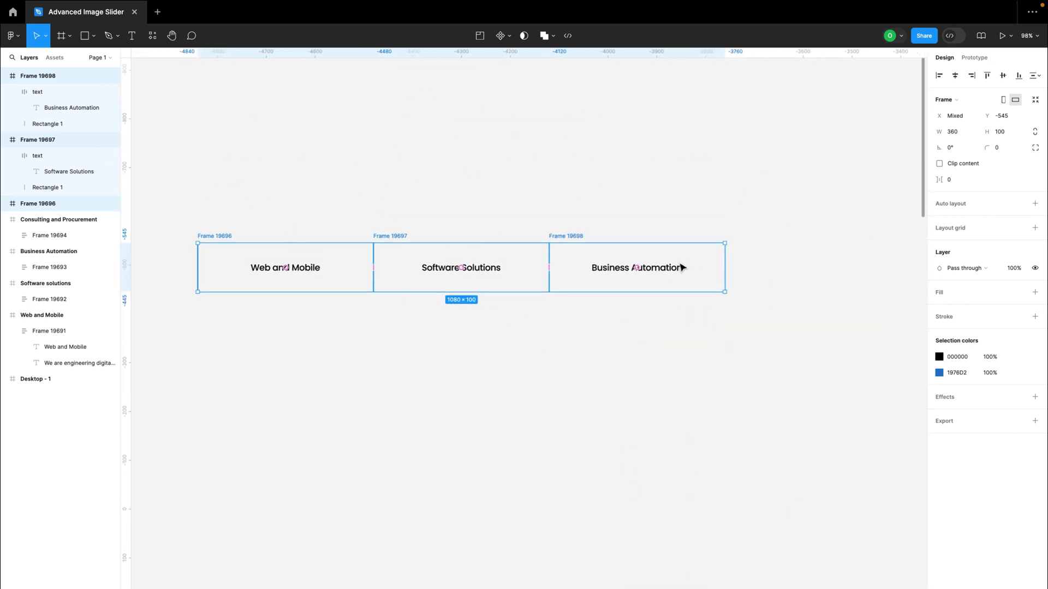
scroll(691, 268, up, 5)
scroll(428, 196, right, 2)
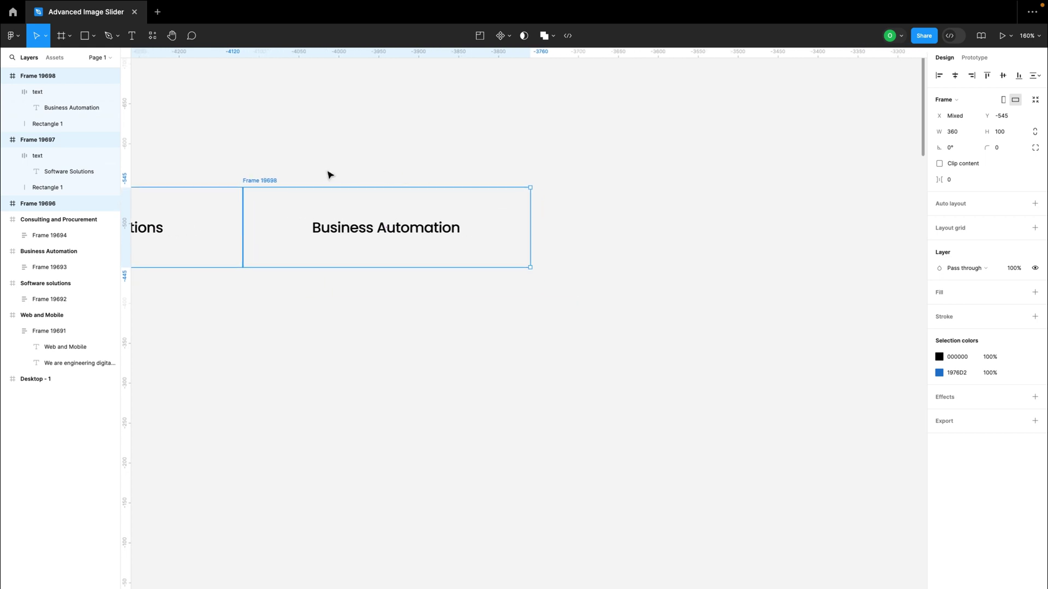
click(329, 175)
Duplicate the Business Automation tab to its right and relabel the copy 'Consulting'.
click(248, 181)
alt+drag(258, 183, 548, 180)
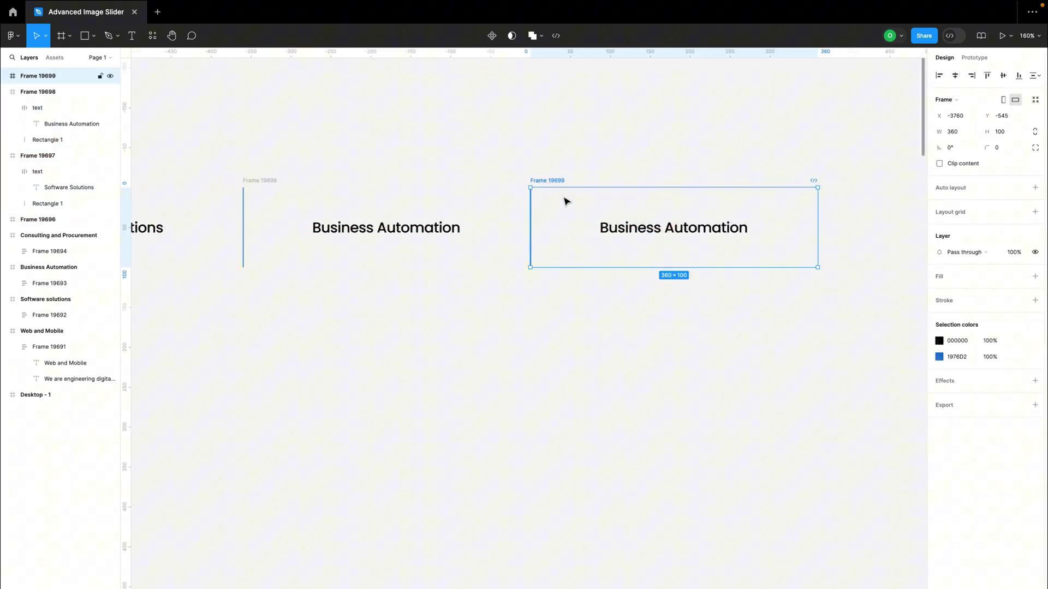
double_click(615, 232)
text(Cons)
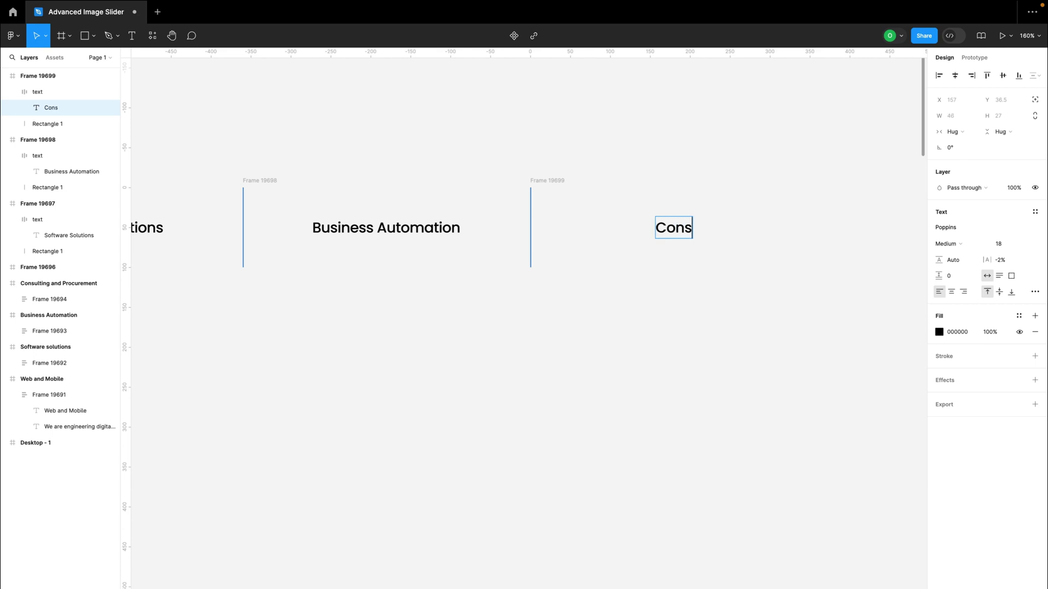
text(ulting)
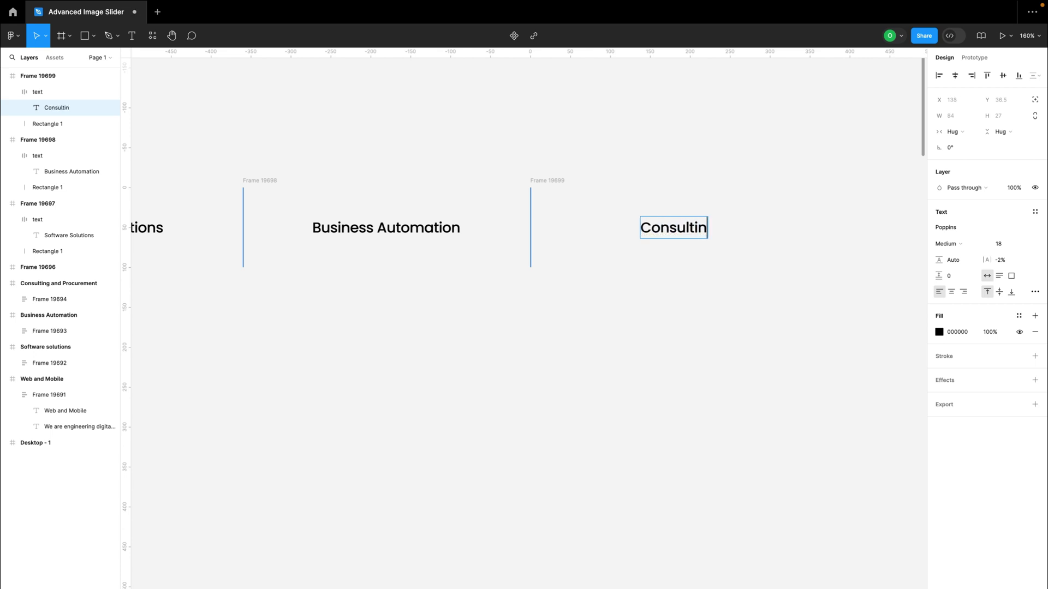
click(700, 339)
scroll(701, 339, down, 5)
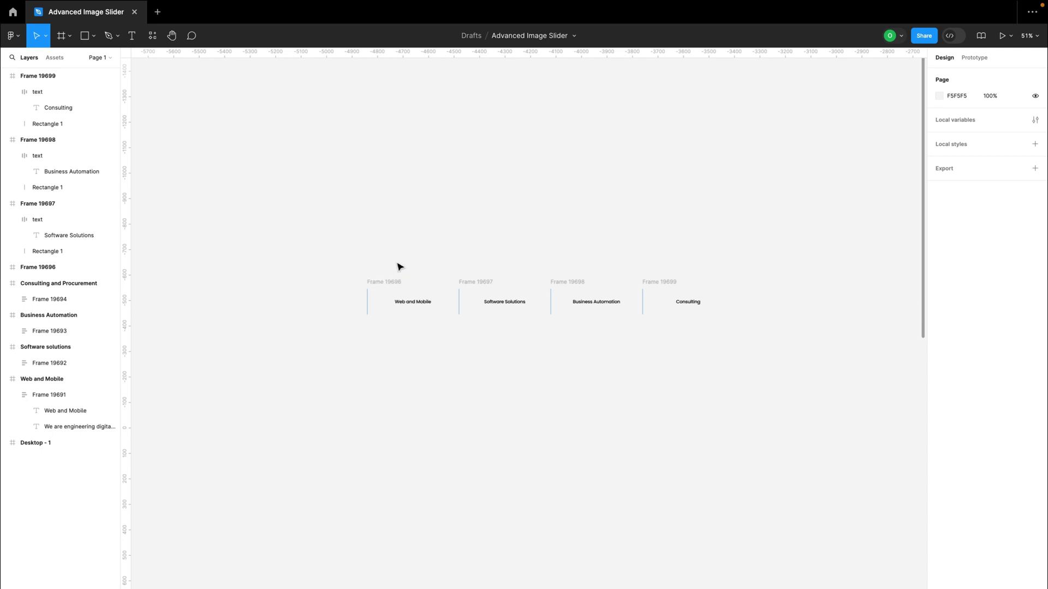
scroll(400, 267, down, 2)
Wrap the four tab frames in a horizontal auto-layout frame, Frame 19700, and copy it.
drag(347, 247, 665, 344)
key(shift+2)
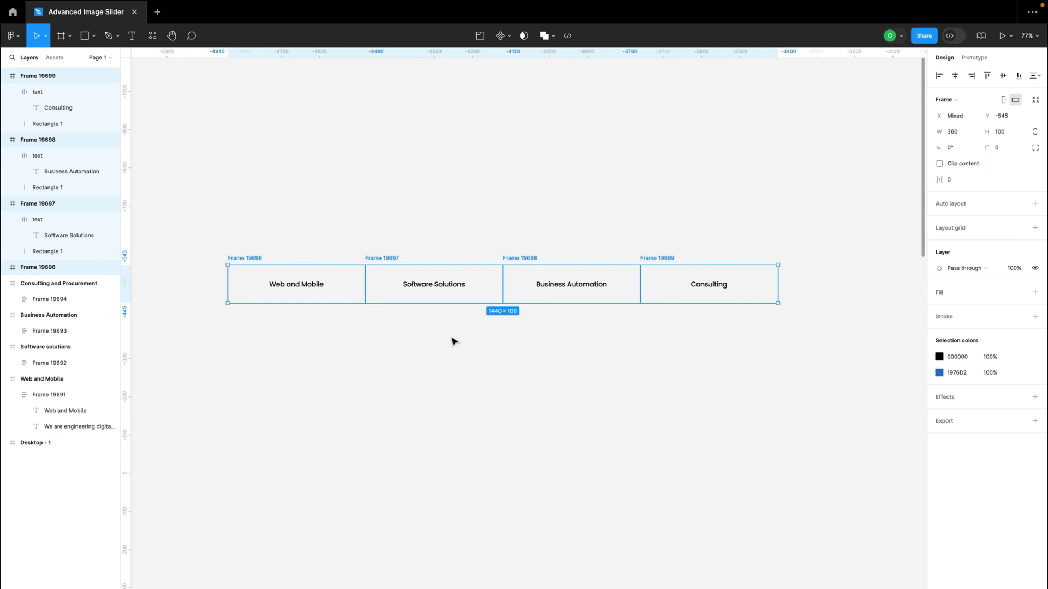
key(shift+a)
key(minus)
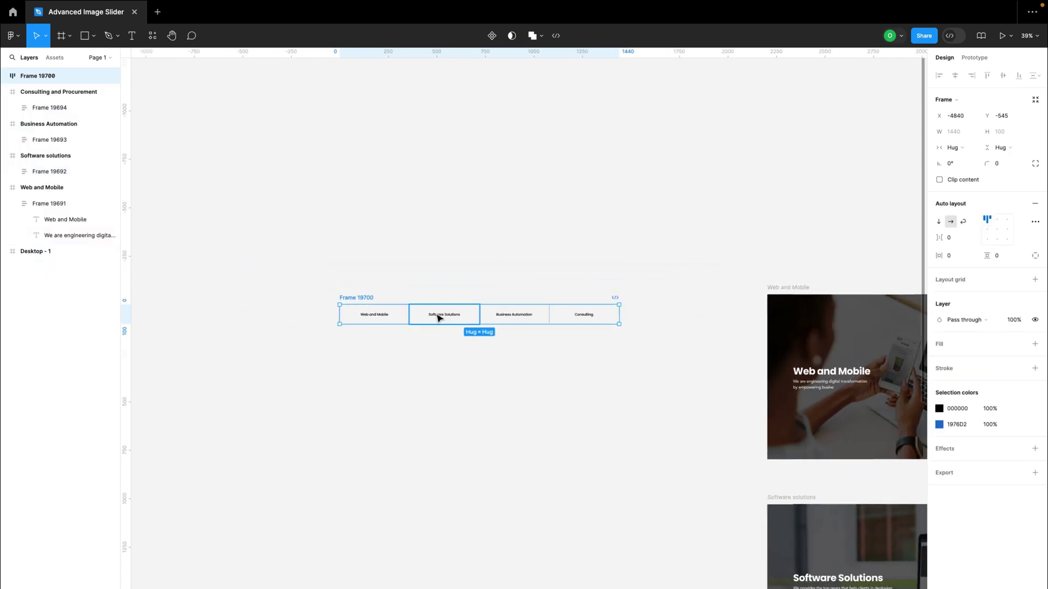
Move the tab bar to X -4832, Y -560 and select the Web and Mobile slide.
mouse_move(359, 295)
mouse_down()
mouse_move(360, 283)
mouse_move(360, 293)
mouse_up()
scroll(519, 358, right, 6)
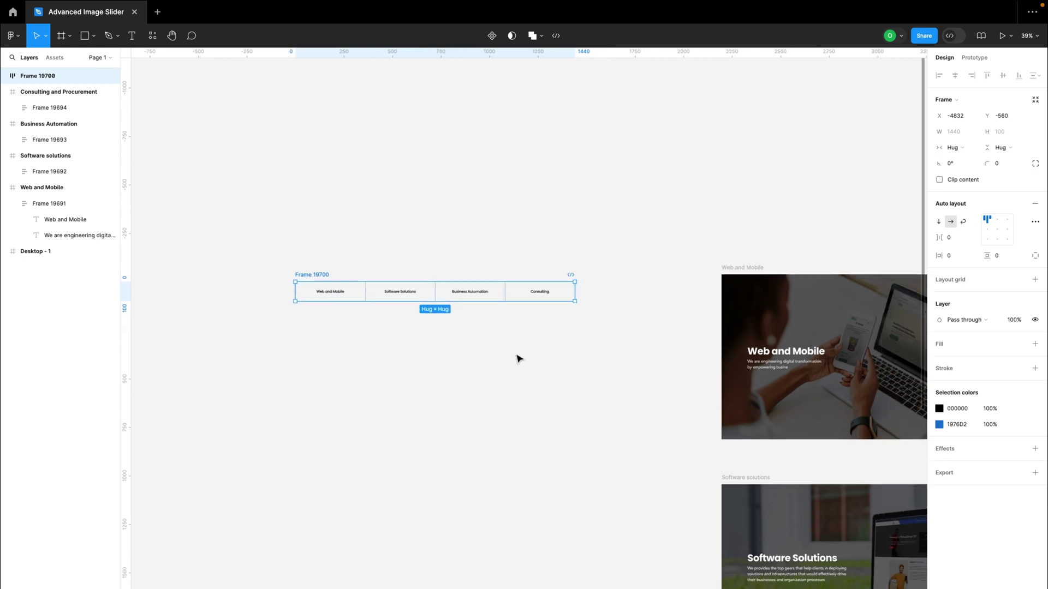
scroll(519, 358, up, 5)
scroll(519, 358, up, 1)
click(277, 113)
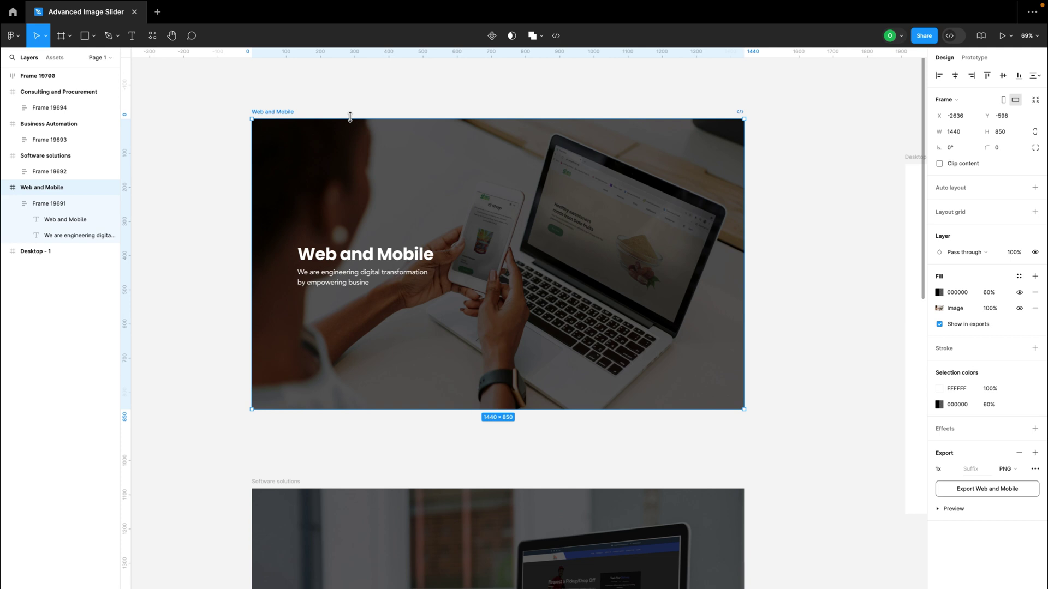
Paste the tab bar into the Web and Mobile slide, bottom-aligned at X 0, Y 750.
key(ctrl+v)
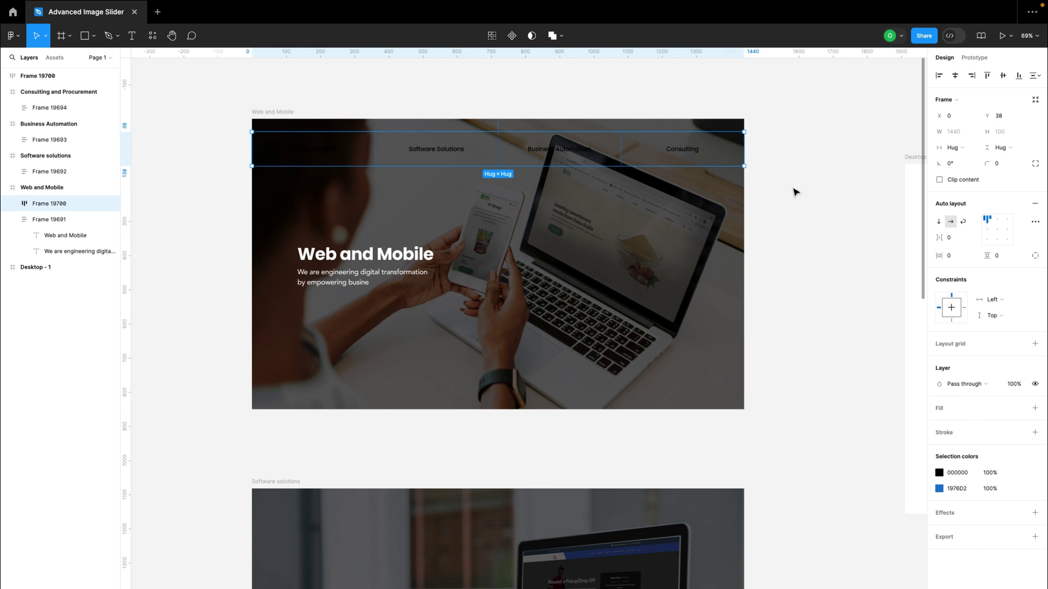
click(1018, 78)
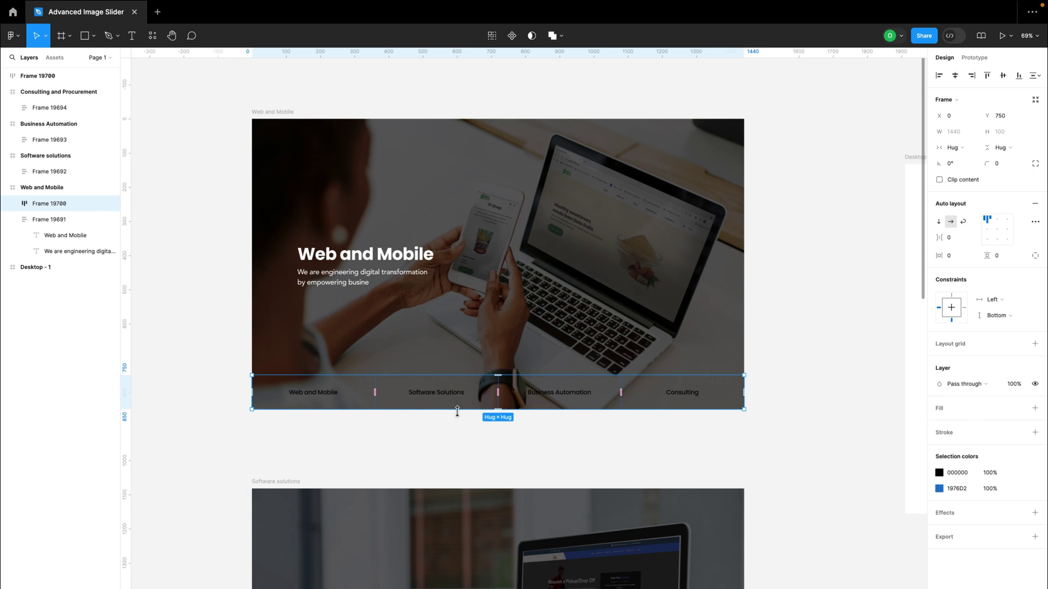
scroll(726, 389, down, 1)
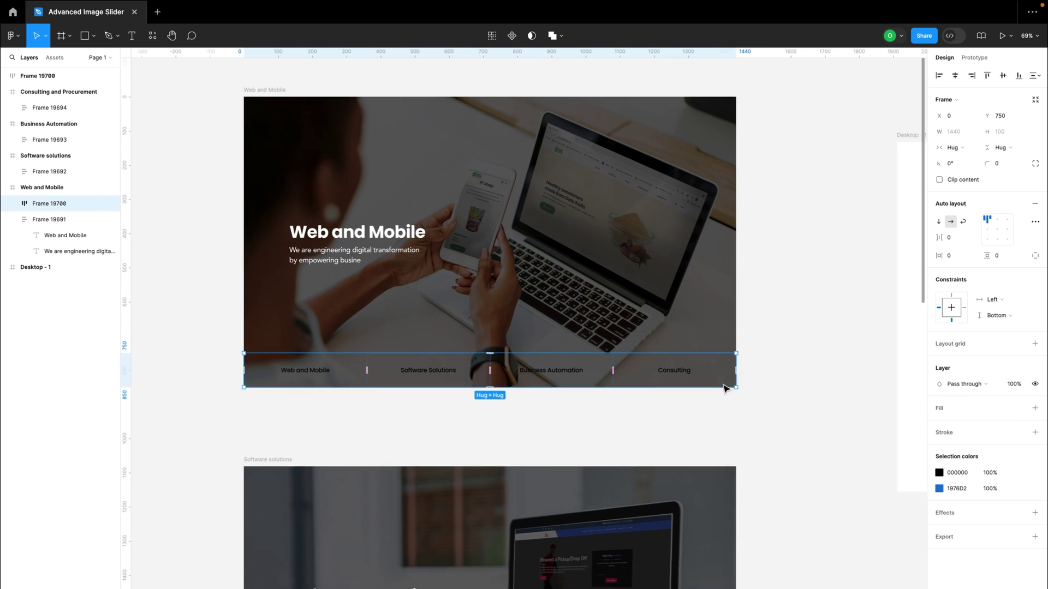
scroll(285, 467, up, 3)
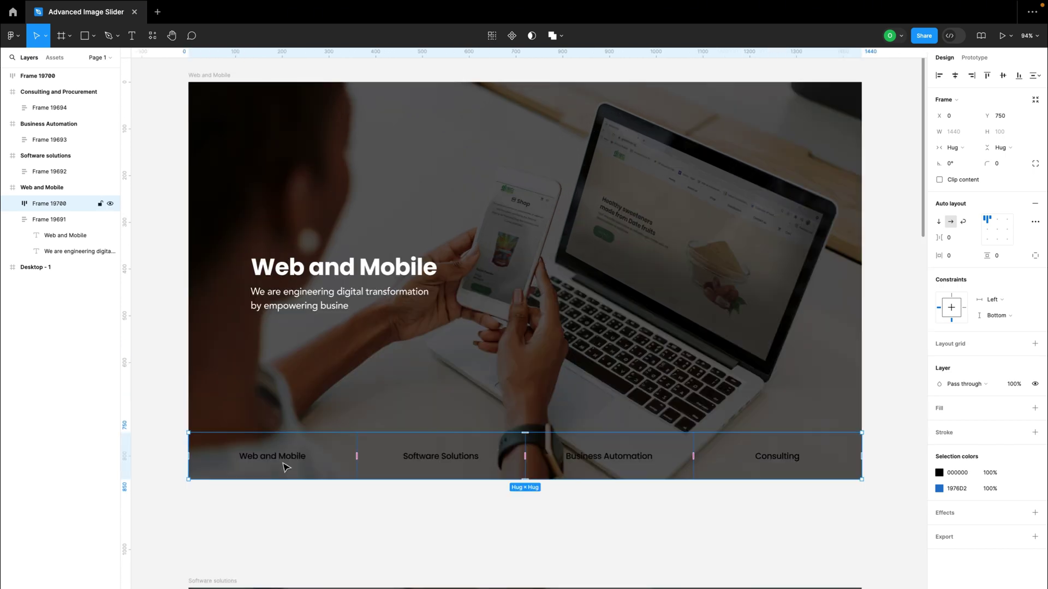
scroll(309, 470, down, 3)
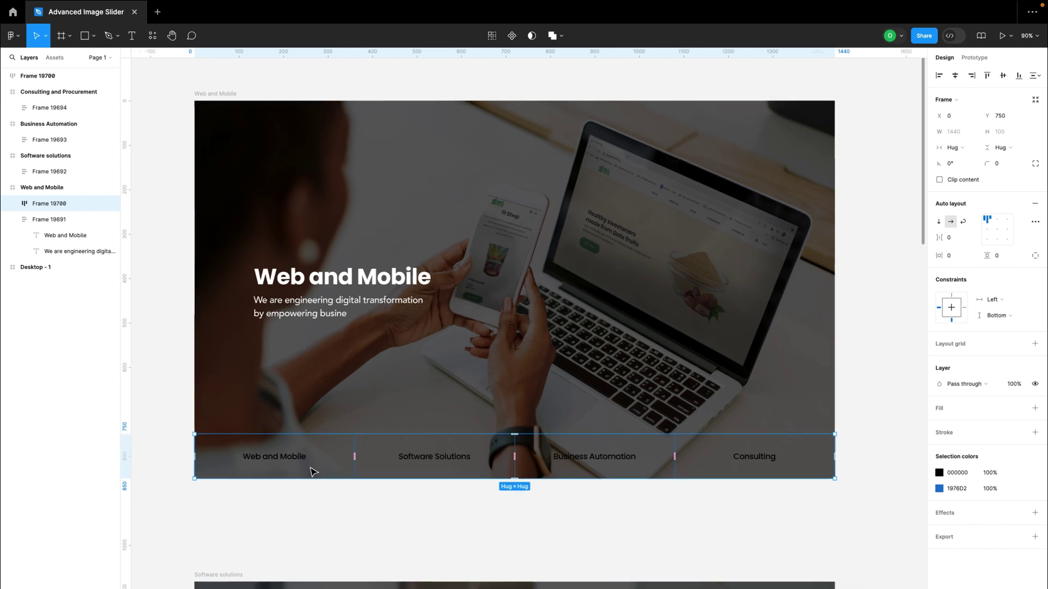
scroll(313, 469, up, 2)
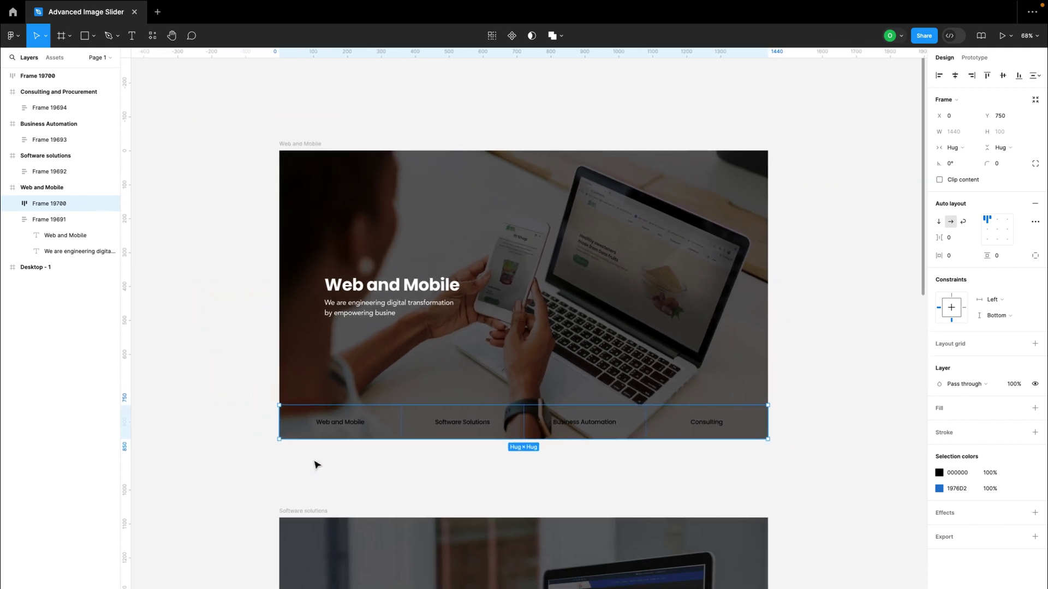
scroll(316, 463, right, 2)
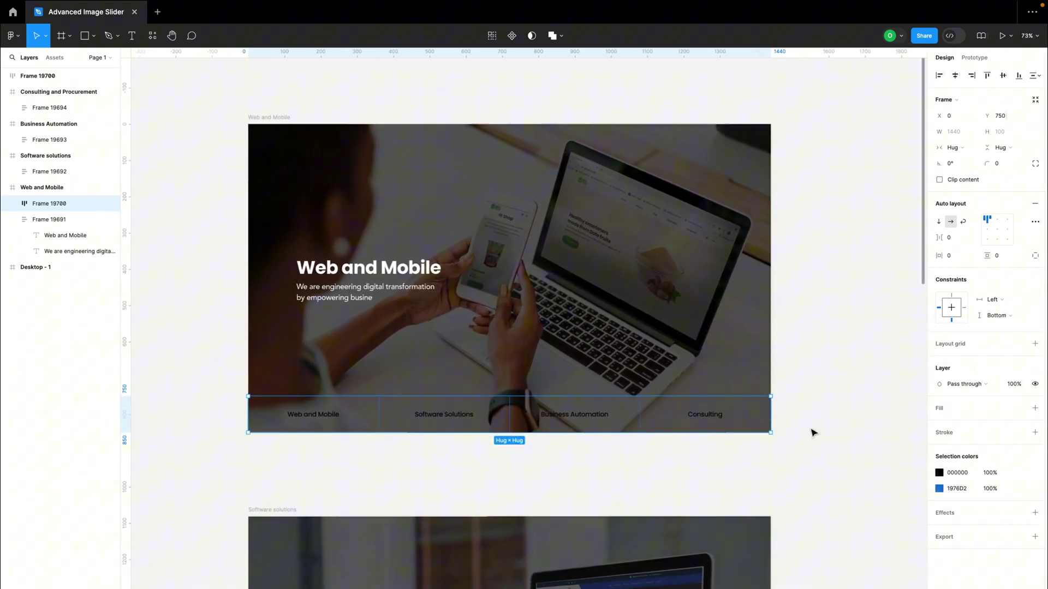
Change the tab label colour from black to white (FFFFFF).
click(939, 473)
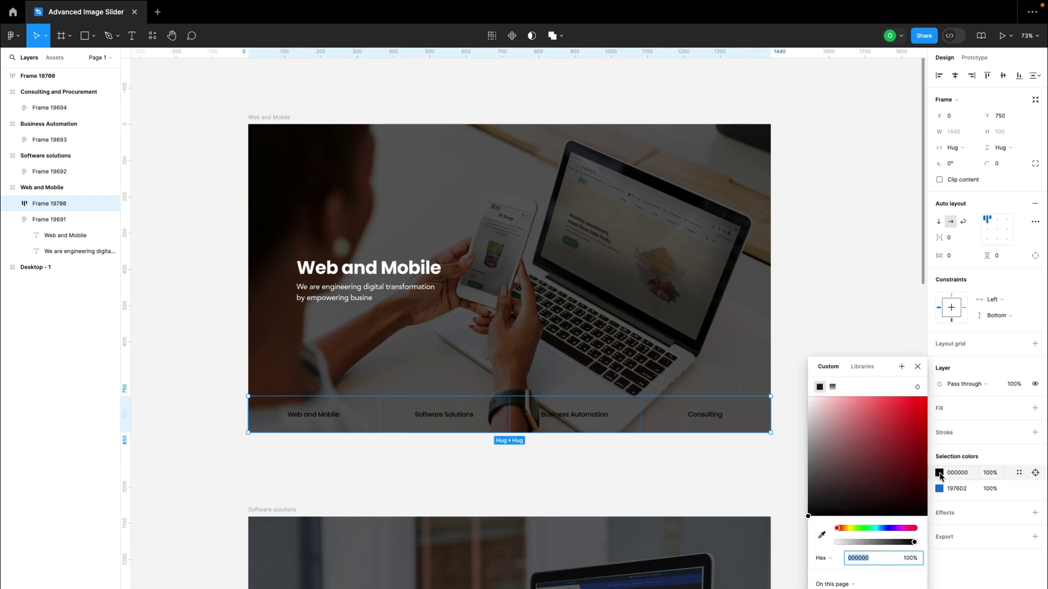
click(856, 453)
drag(855, 454, 764, 342)
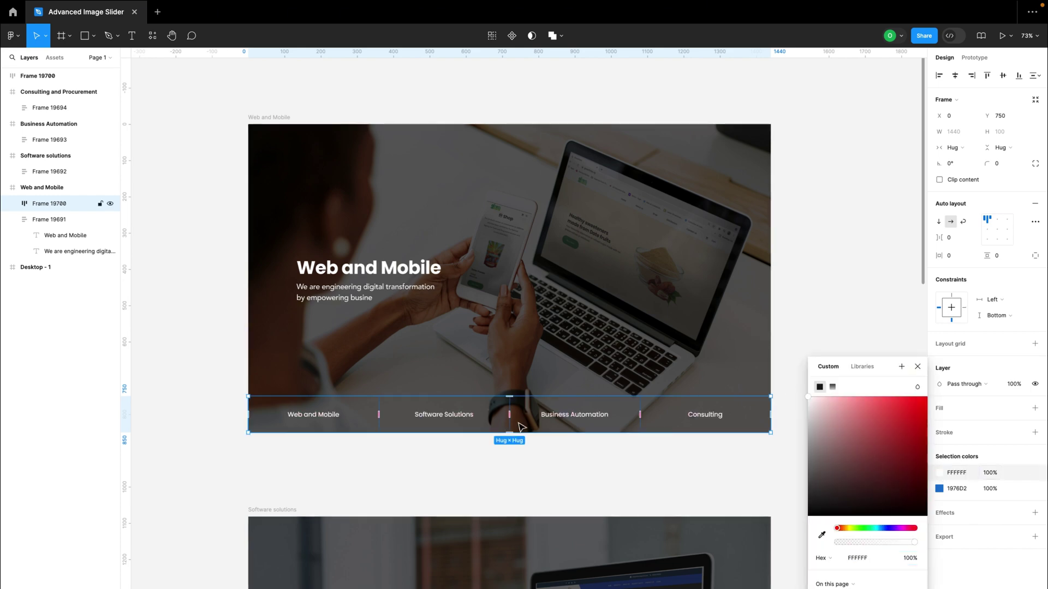
click(417, 463)
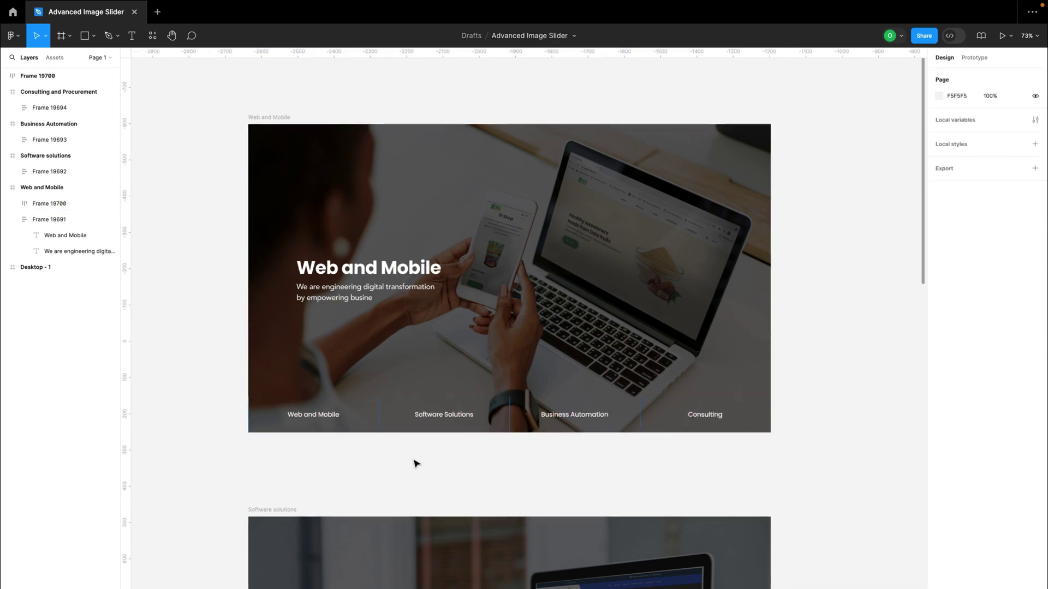
Give all four tabs a 1px white (FFFFFF) inside stroke.
click(364, 426)
click(365, 426)
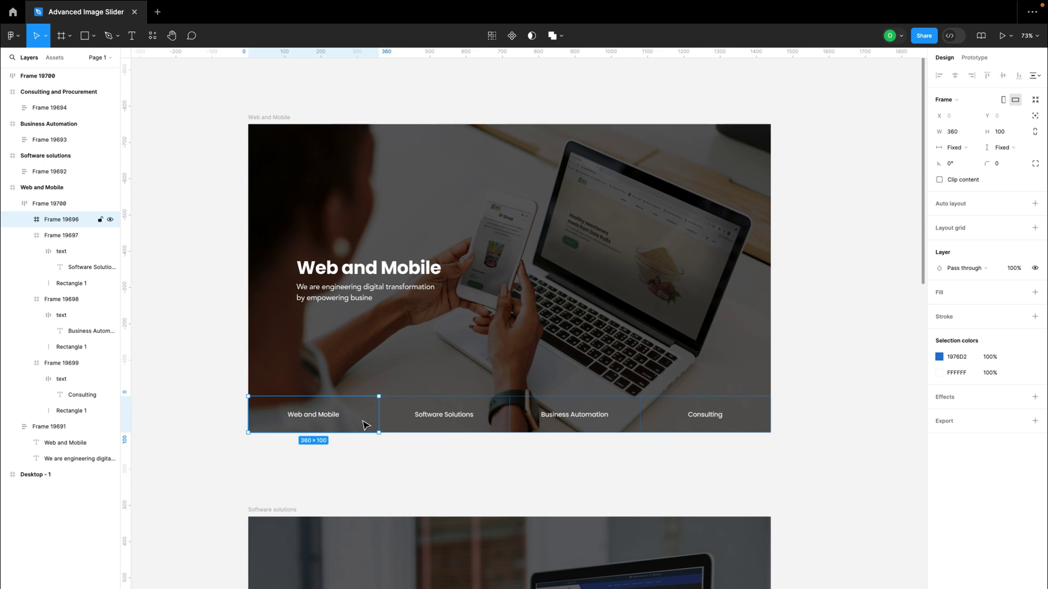
shift+click(461, 416)
shift+click(565, 410)
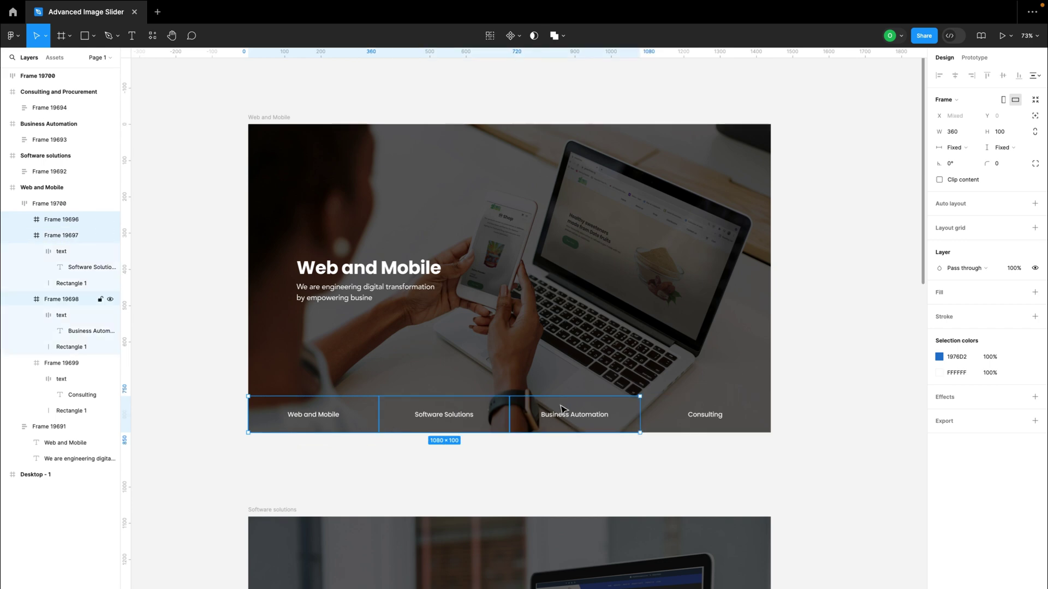
shift+click(682, 406)
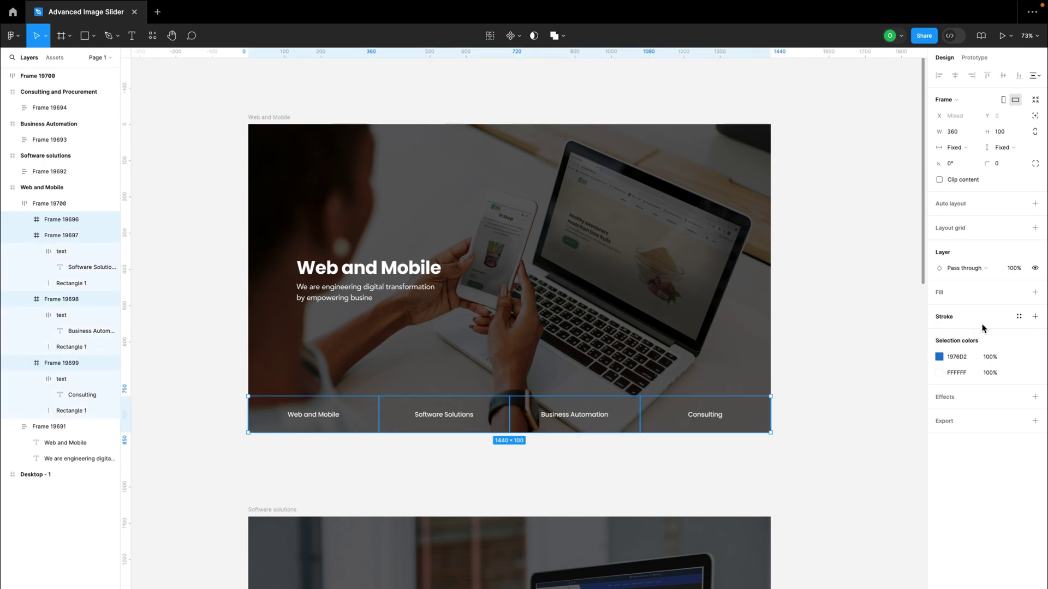
click(1035, 317)
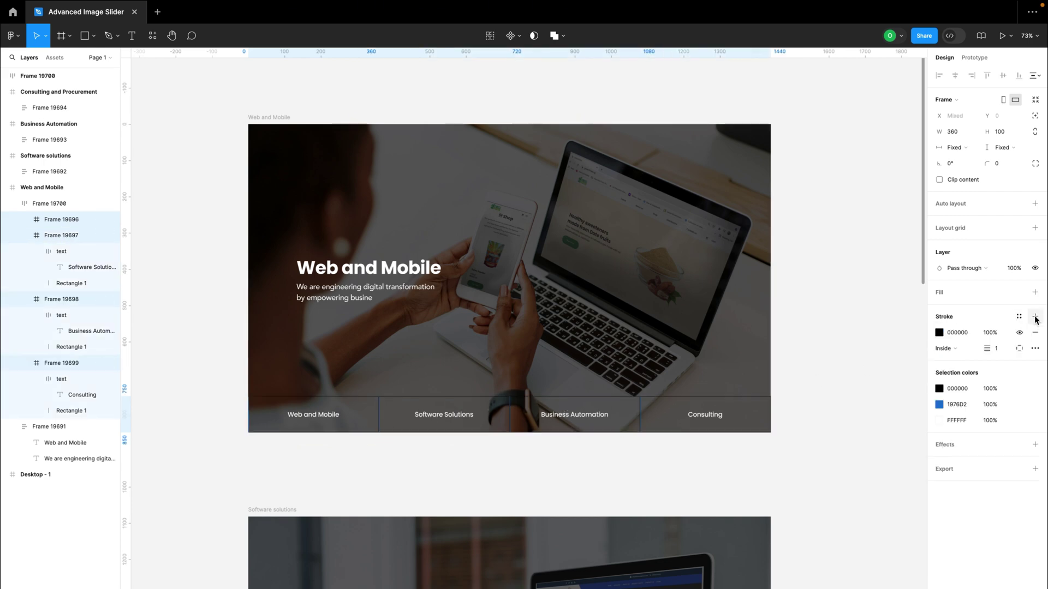
click(939, 332)
drag(865, 374, 765, 302)
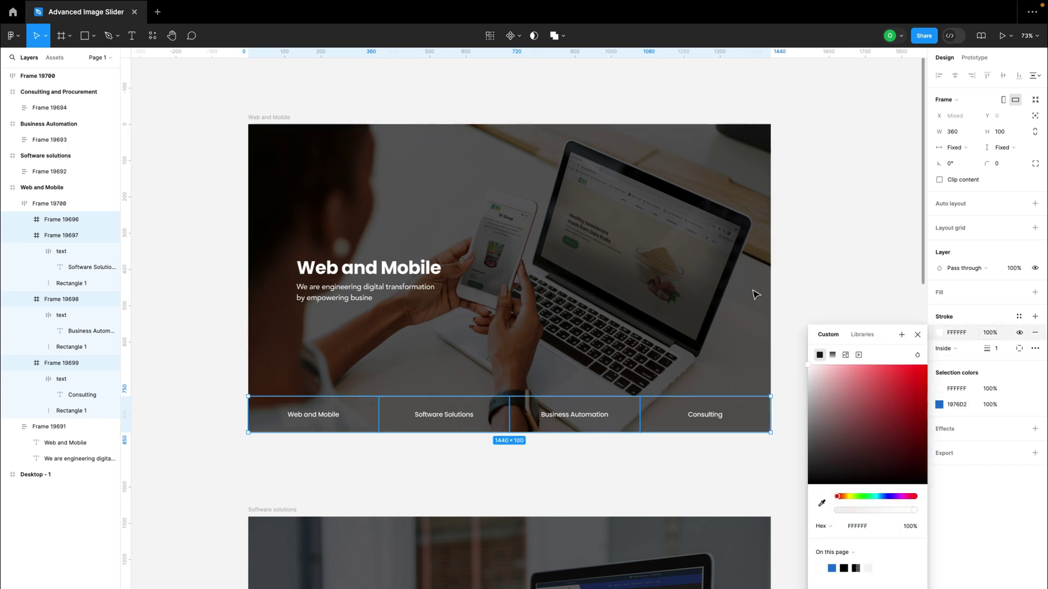
click(822, 230)
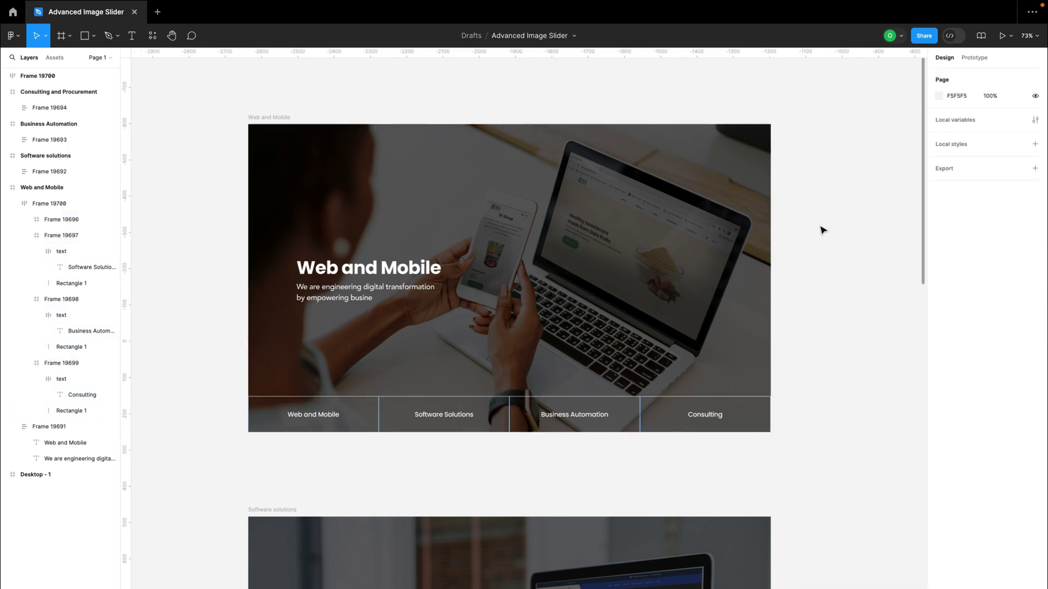
Select the finished tab bar, then the Software Solutions slide and its tab bar.
scroll(632, 348, down, 5)
scroll(622, 338, down, 2)
click(594, 316)
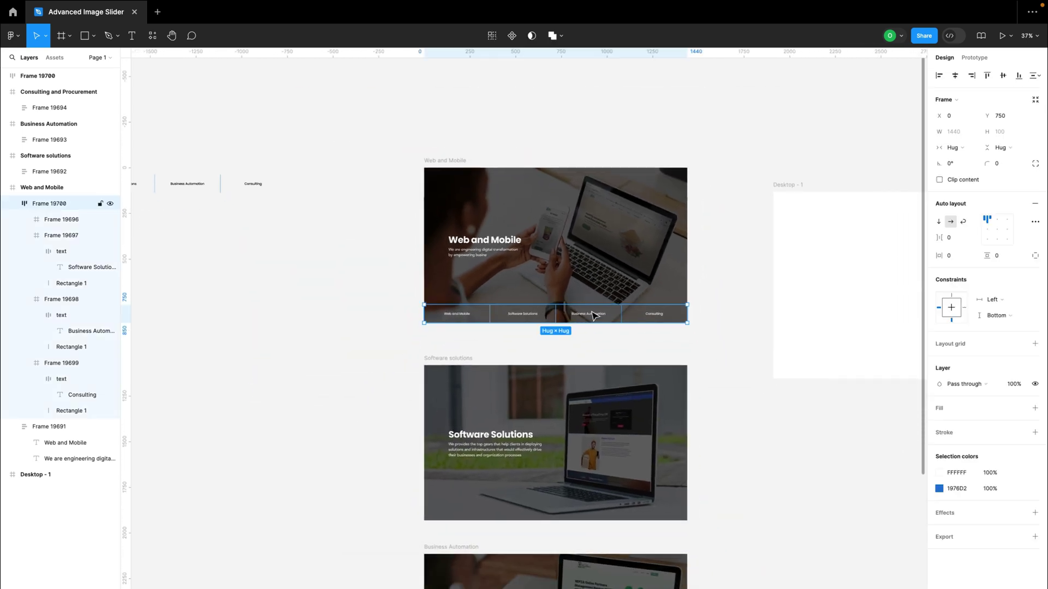
click(461, 364)
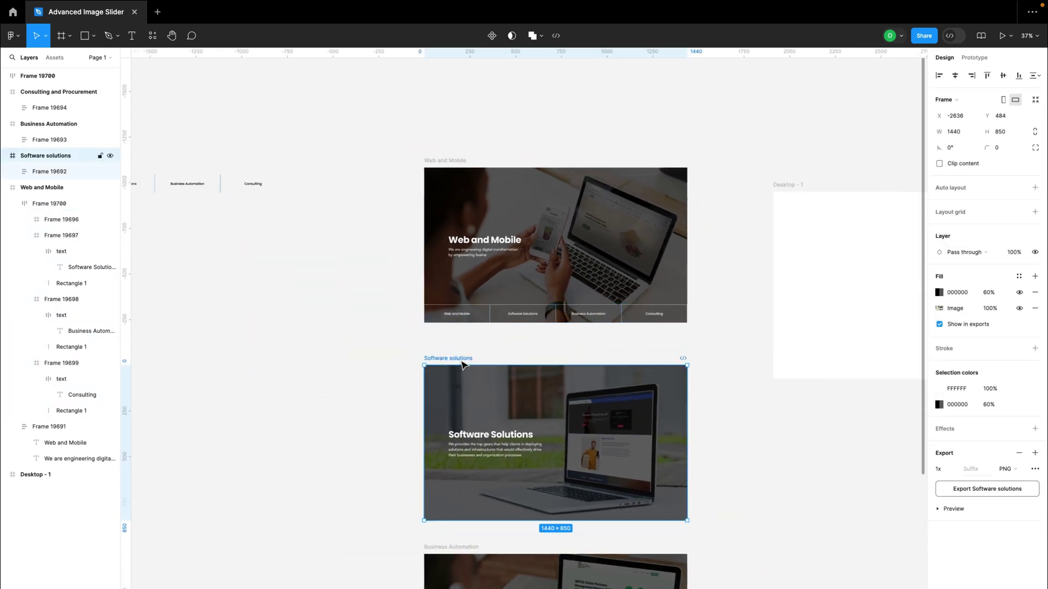
click(462, 510)
scroll(462, 382, down, 4)
scroll(459, 362, up, 5)
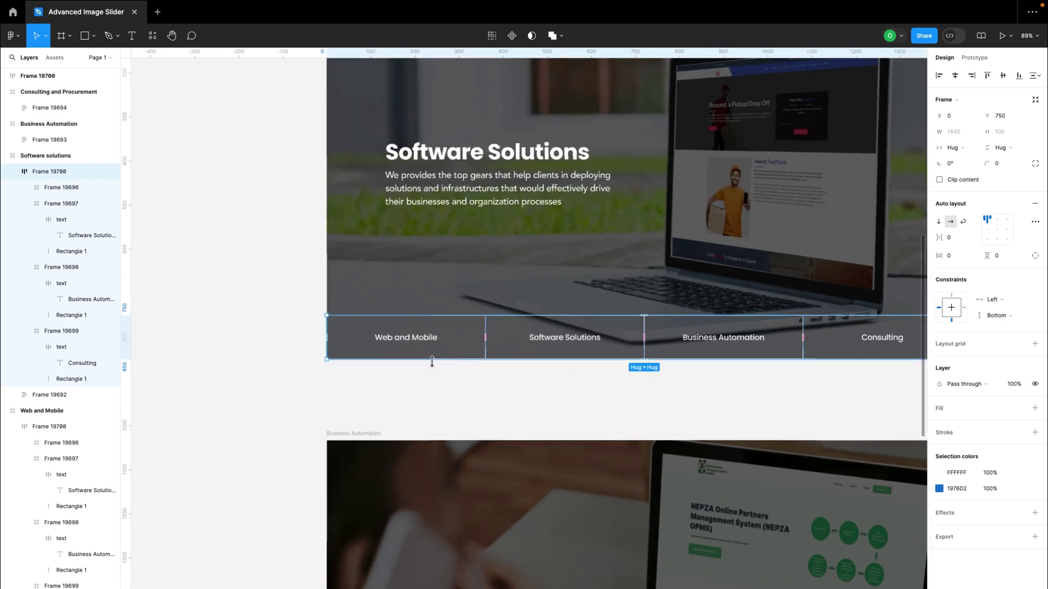
scroll(456, 376, down, 4)
scroll(385, 311, down, 2)
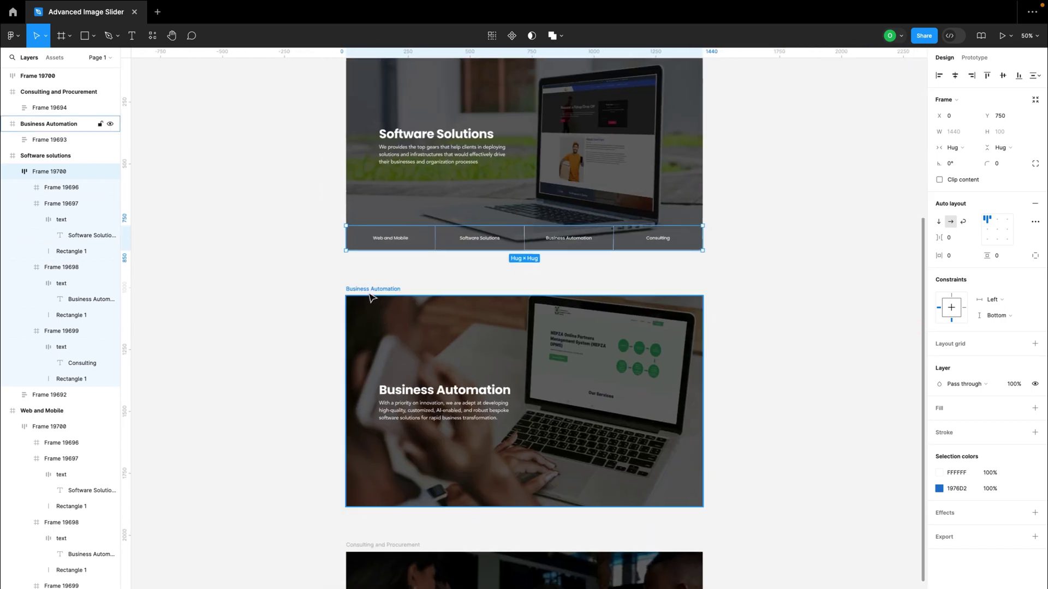
Paste the tab bar into the Business Automation and Consulting and Procurement slides.
click(371, 298)
key(ctrl+v)
scroll(371, 328, down, 5)
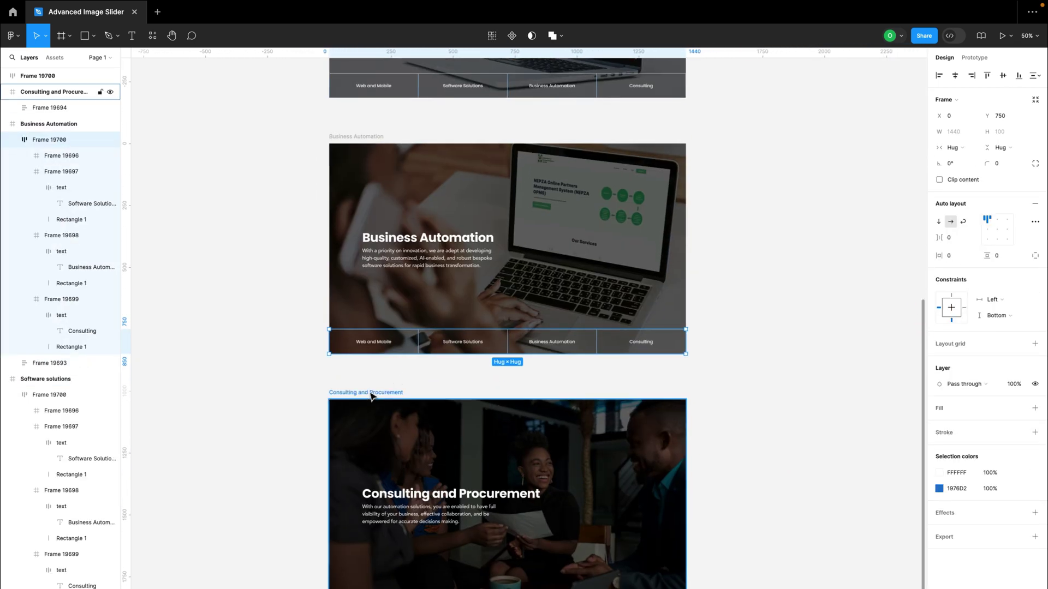
click(370, 397)
key(ctrl+v)
scroll(370, 398, down, 3)
scroll(461, 293, up, 4)
scroll(410, 292, up, 5)
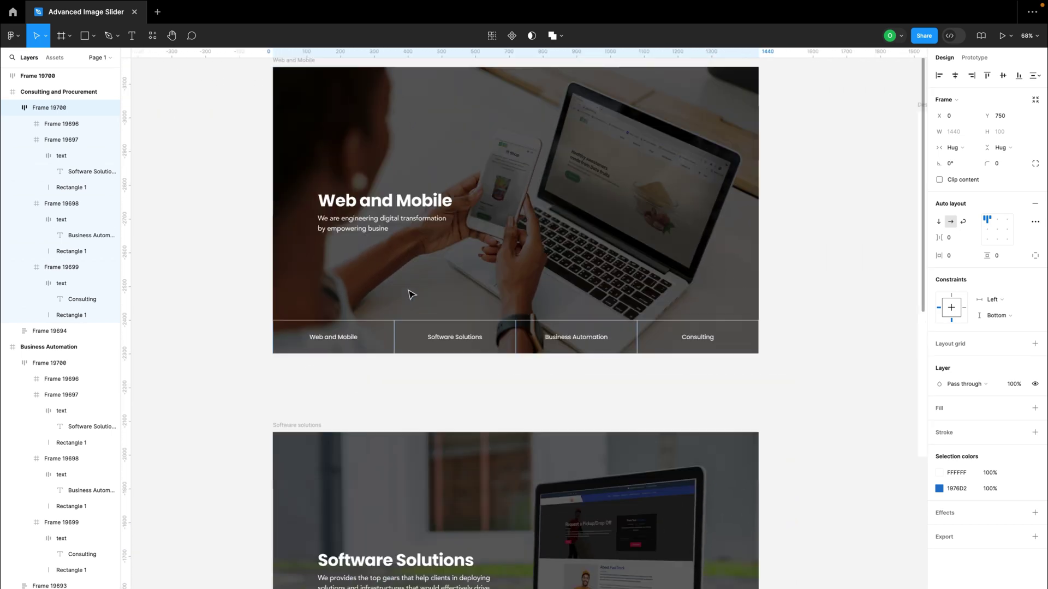
Check the Web and Mobile slide's tab bar, then clear the selection.
click(362, 363)
click(369, 363)
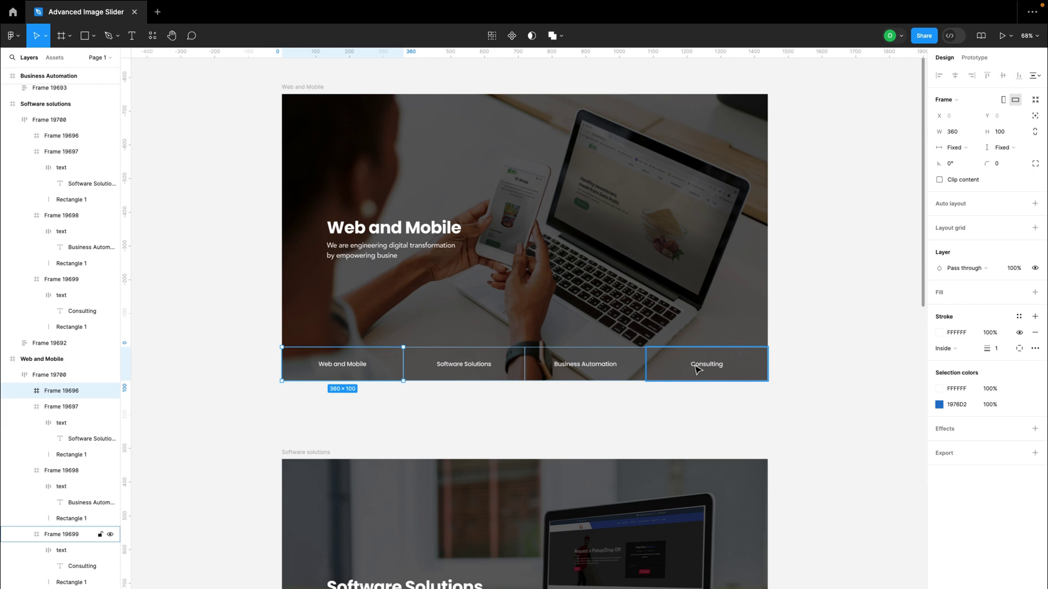
click(825, 362)
scroll(826, 362, down, 3)
scroll(826, 362, down, 3)
scroll(826, 362, down, 3)
scroll(826, 362, up, 3)
scroll(826, 362, up, 2)
scroll(826, 362, down, 5)
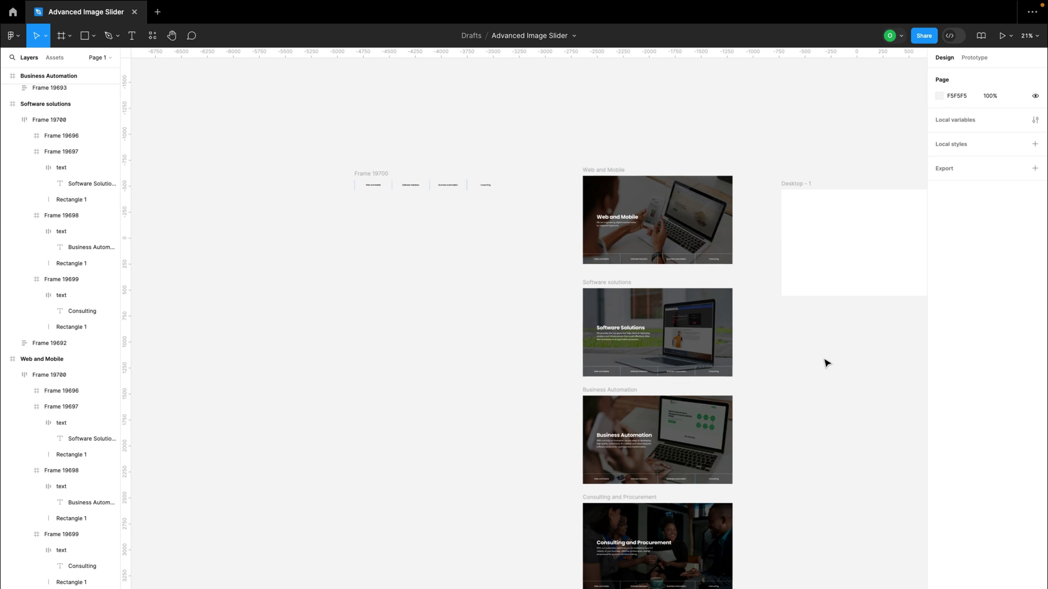
Inspect the Business Automation slide and the Web and Mobile slide's tab bar.
scroll(744, 365, right, 3)
scroll(744, 365, down, 2)
click(562, 419)
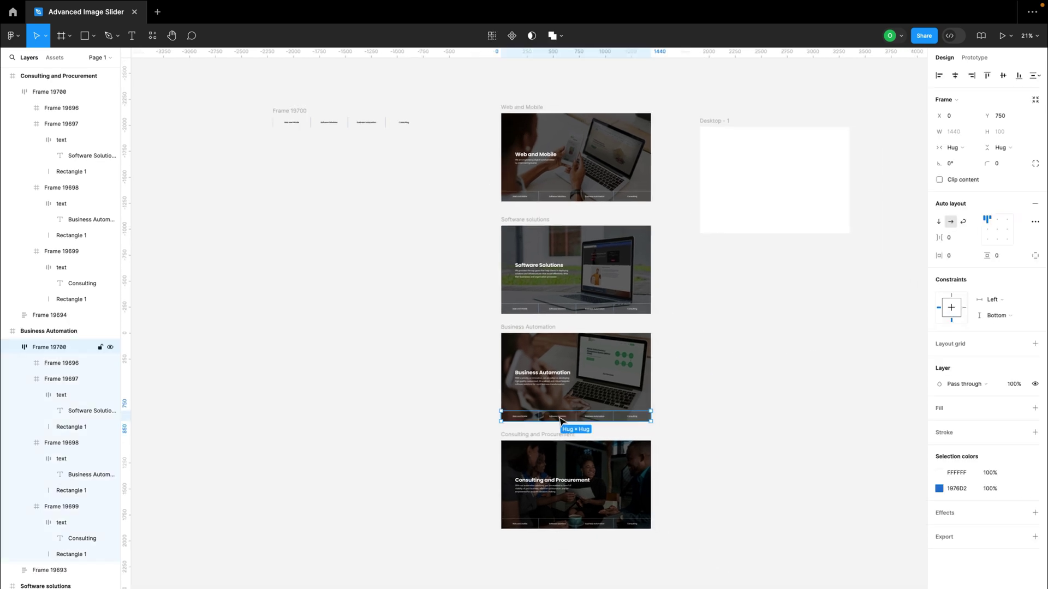
click(516, 330)
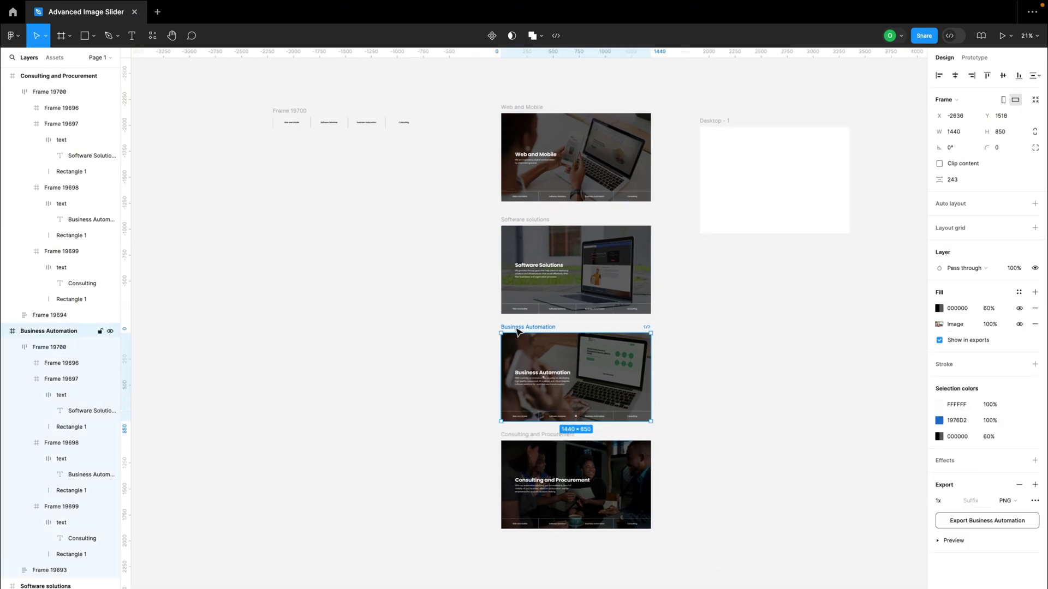
scroll(534, 226, up, 3)
scroll(533, 226, right, 1)
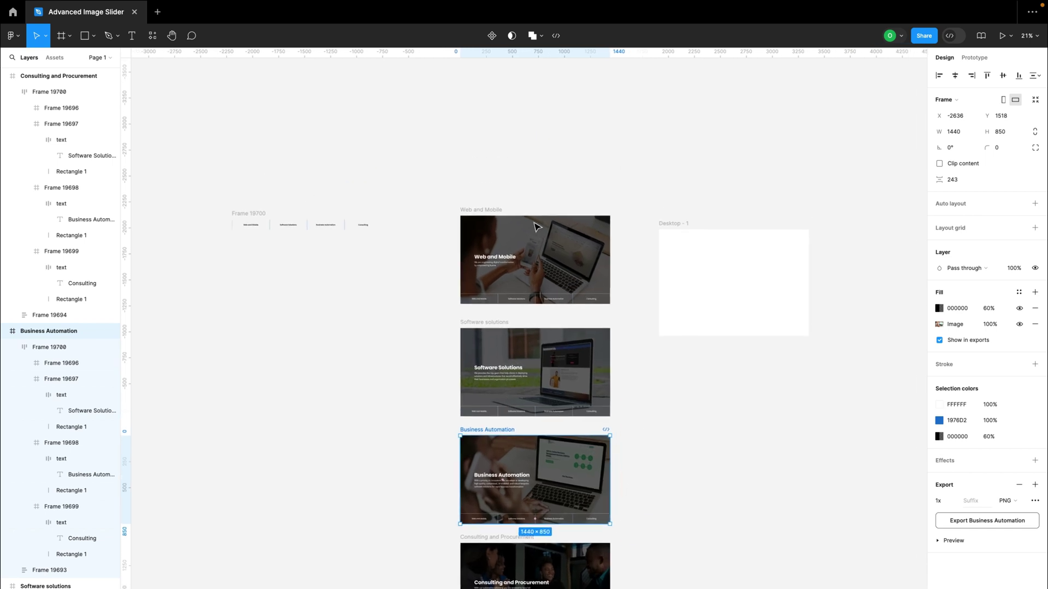
scroll(534, 226, up, 5)
click(528, 481)
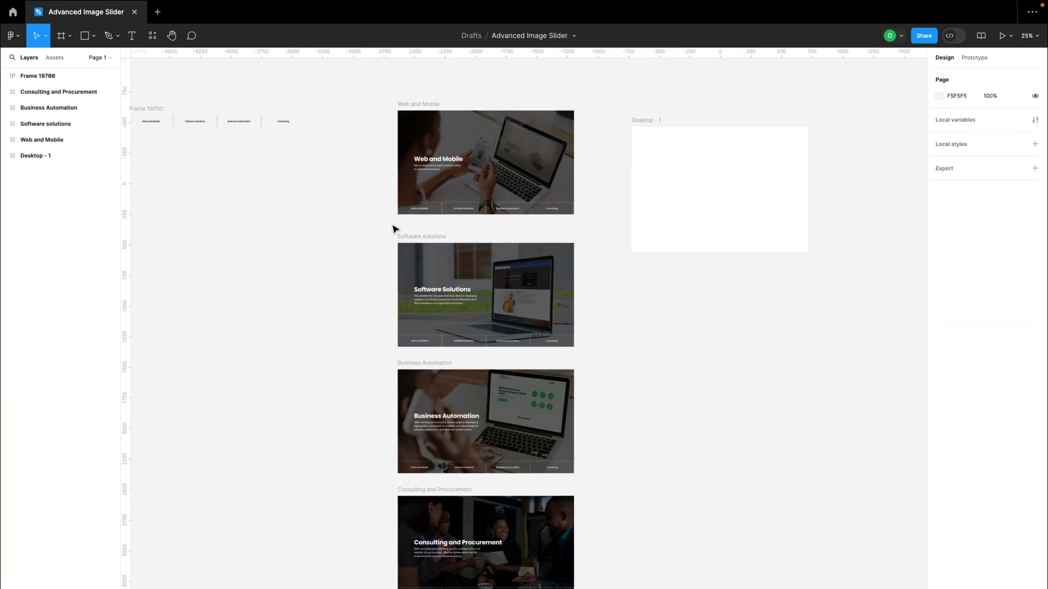
scroll(398, 184, down, 3)
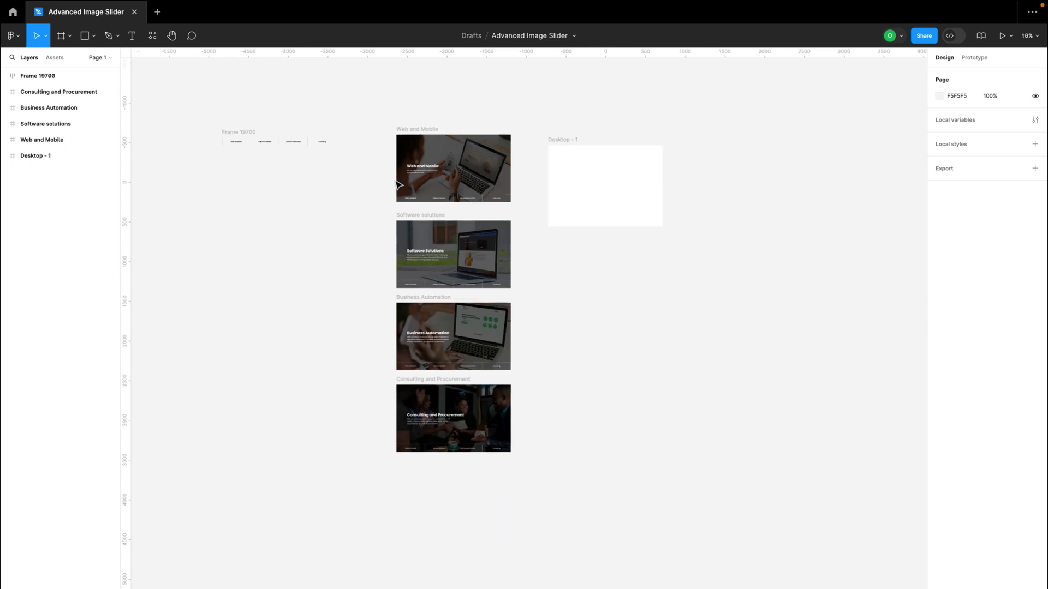
Stack the four slides in vertical auto-layout Frame 19701 with 200 spacing, then duplicate Web and Mobile.
drag(383, 123, 529, 489)
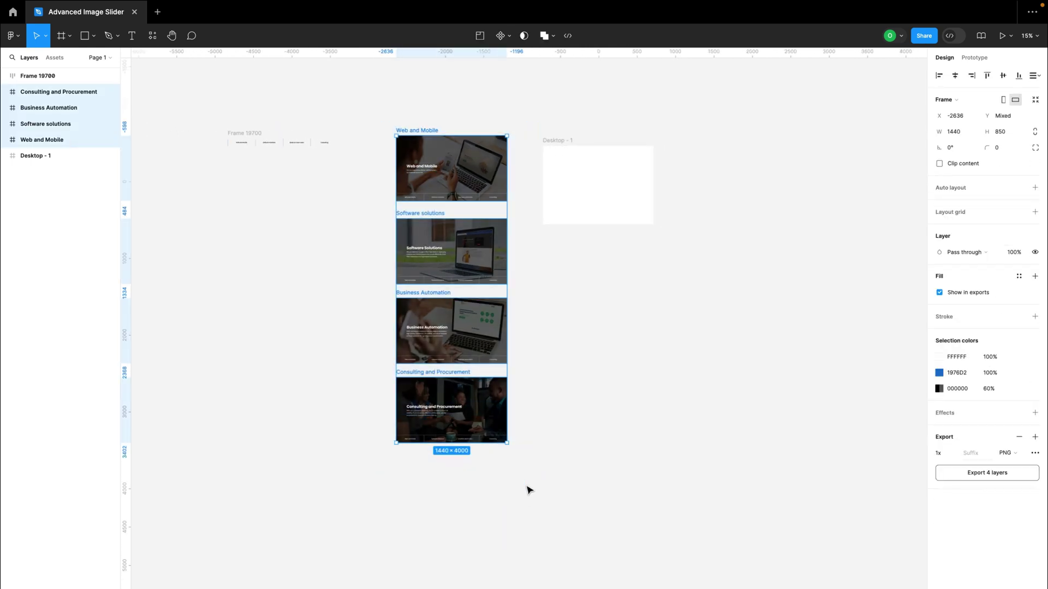
key(shift+a)
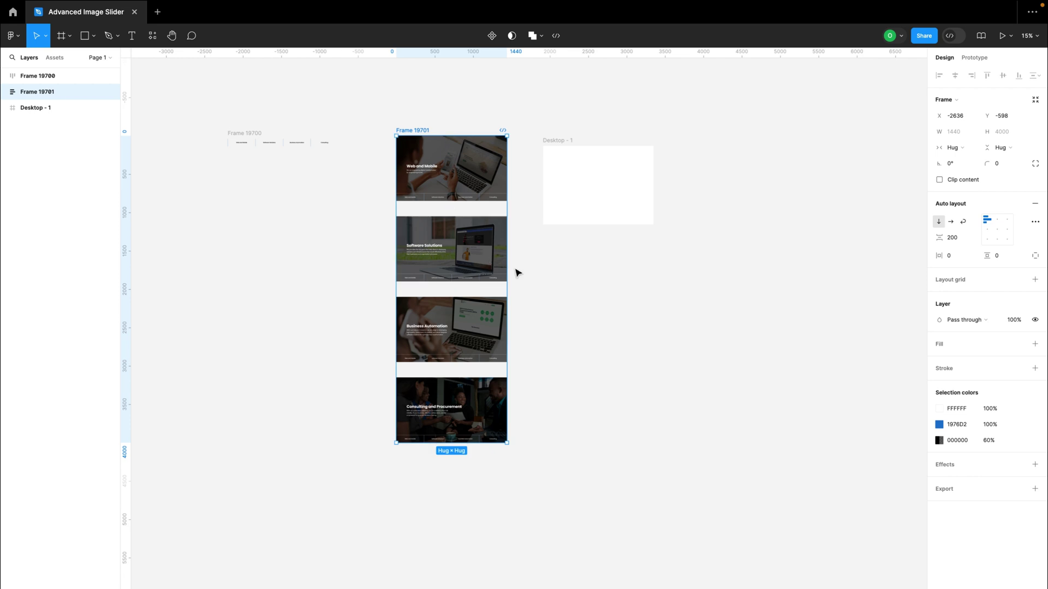
scroll(517, 271, up, 2)
scroll(523, 222, up, 5)
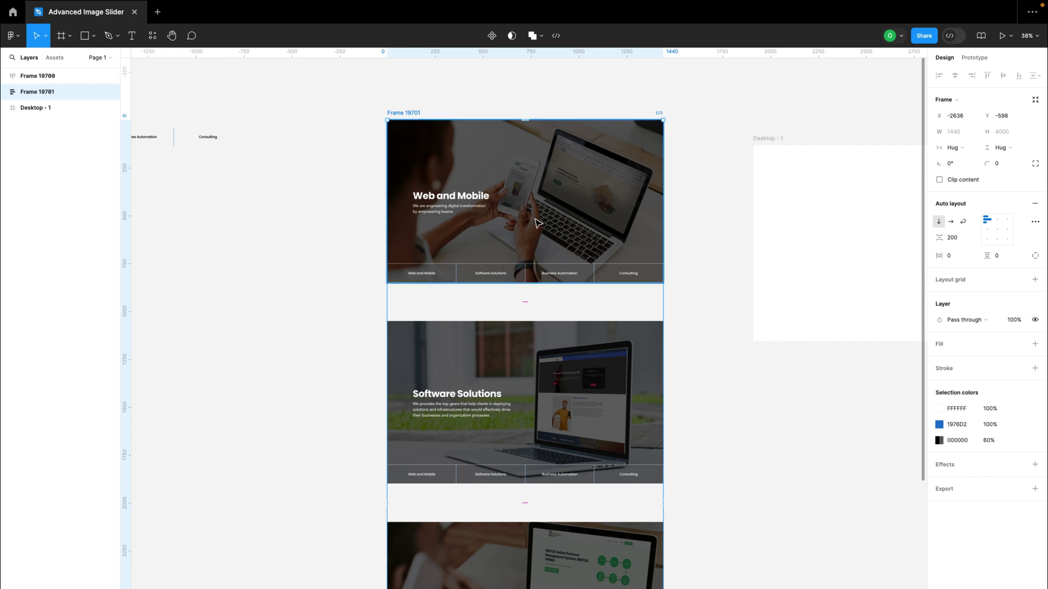
click(537, 223)
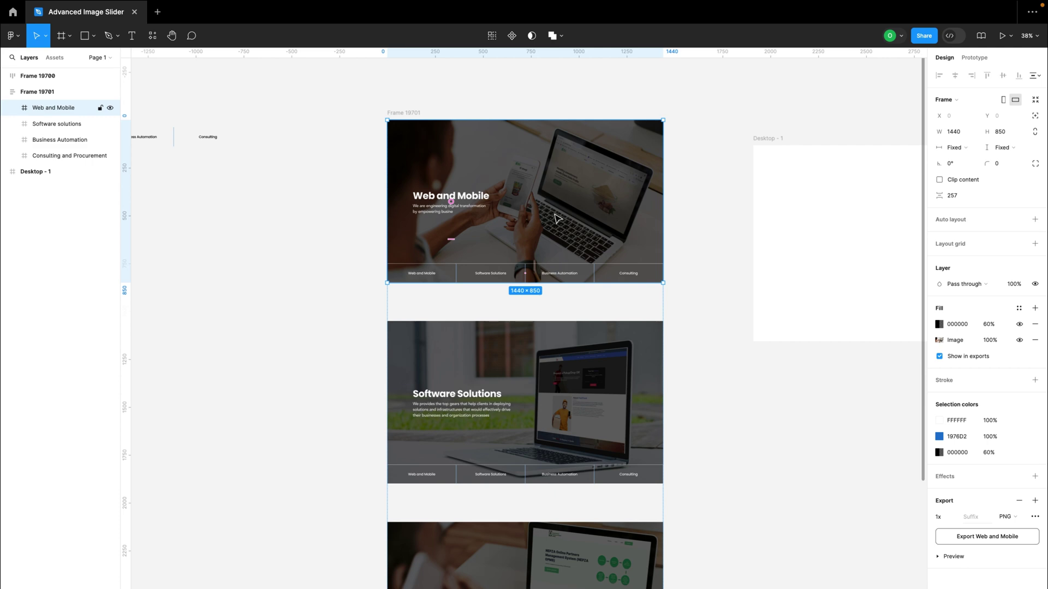
key(ctrl+d)
Duplicate the Software solutions, Business Automation and Consulting and Procurement slides, giving eight stacked slides.
scroll(556, 219, down, 10)
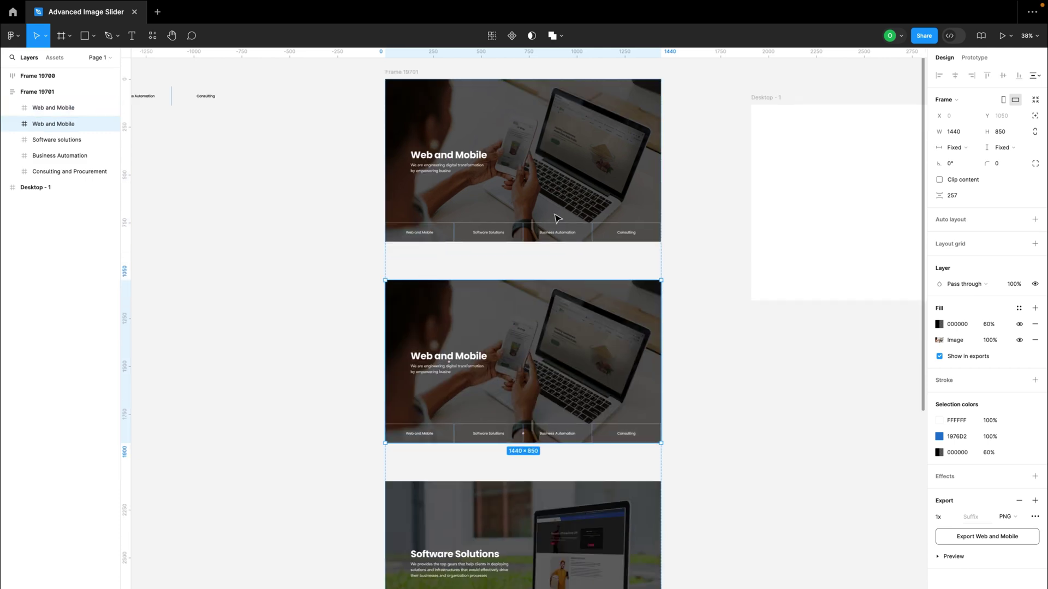
click(562, 176)
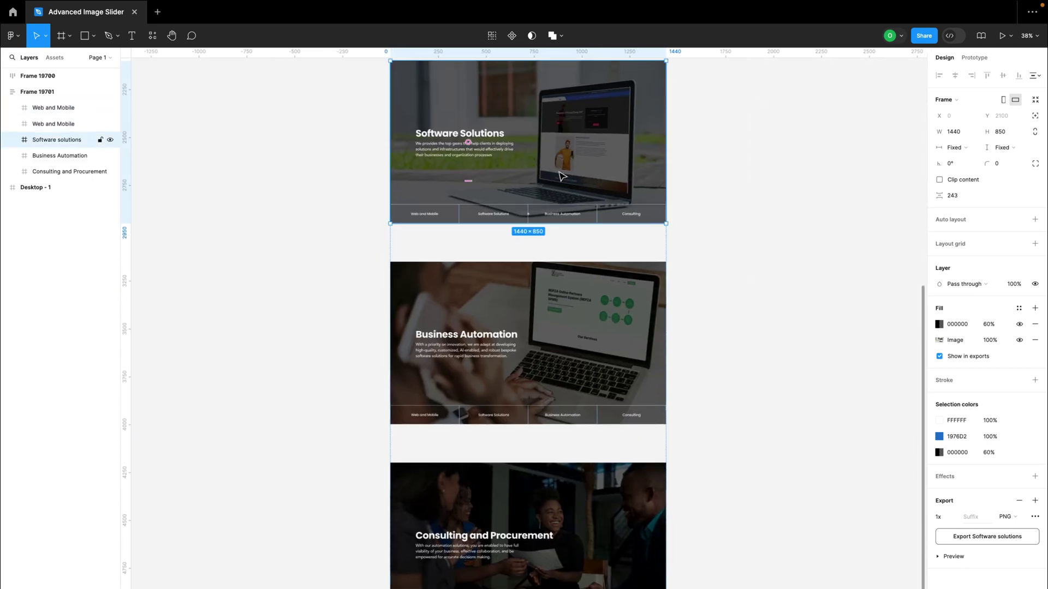
scroll(562, 178, up, 2)
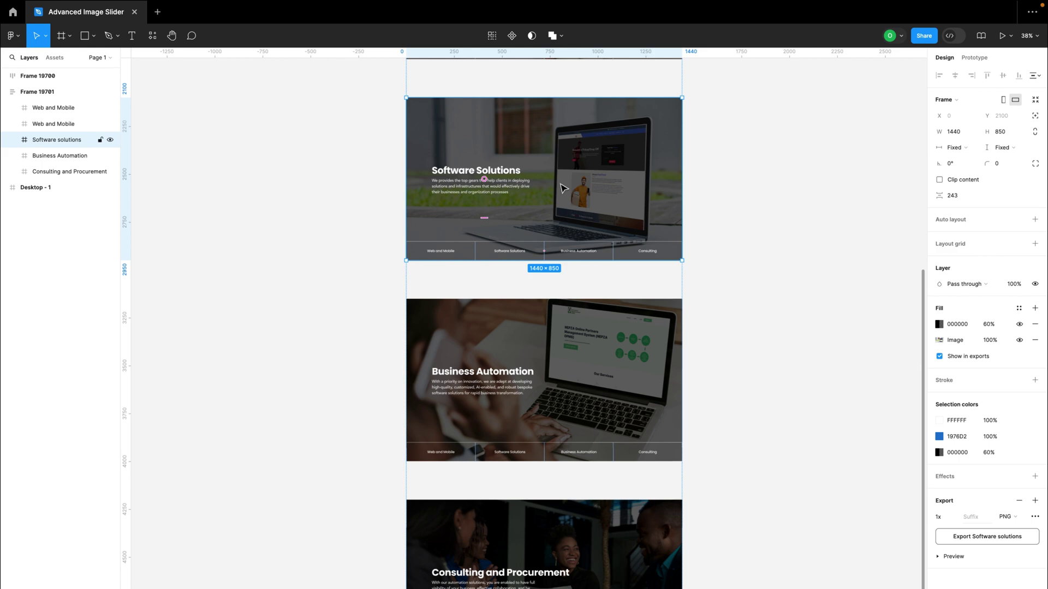
key(ctrl+d)
scroll(566, 258, down, 5)
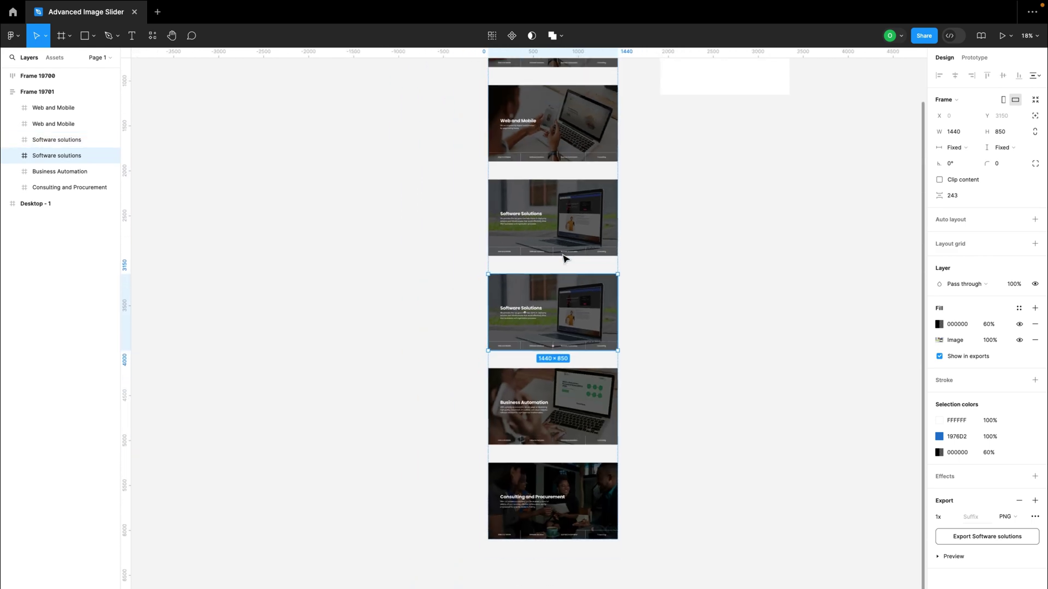
scroll(546, 273, down, 5)
scroll(521, 288, up, 6)
scroll(520, 288, up, 2)
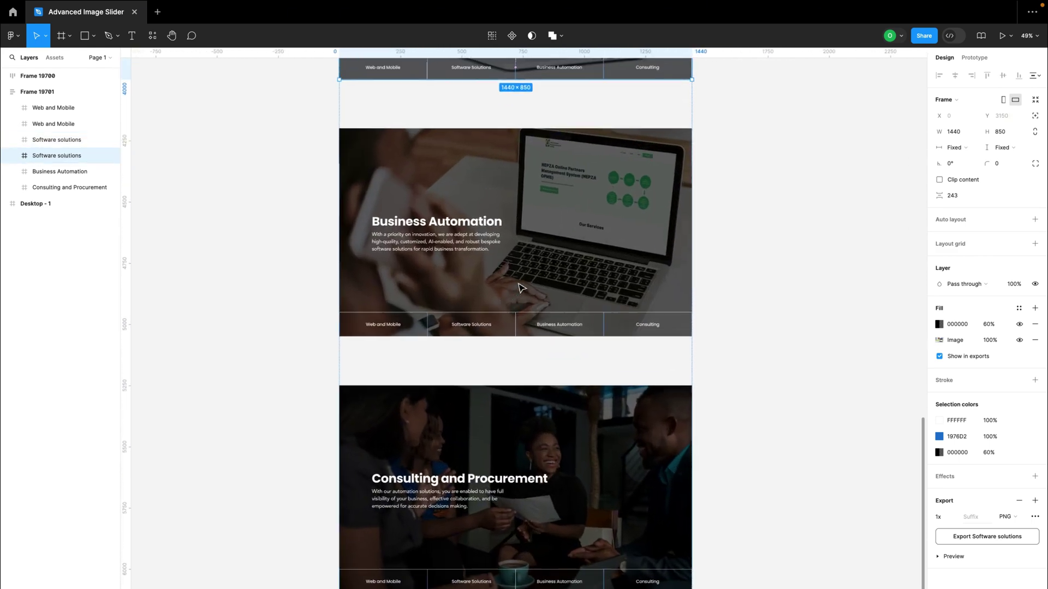
scroll(546, 273, up, 5)
scroll(555, 265, down, 3)
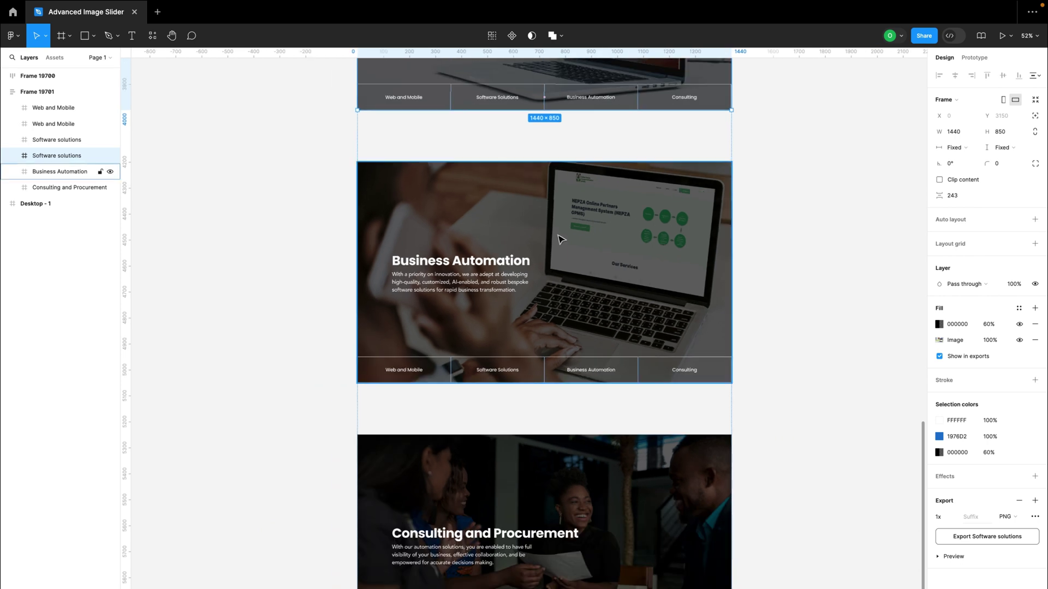
click(557, 237)
key(ctrl+d)
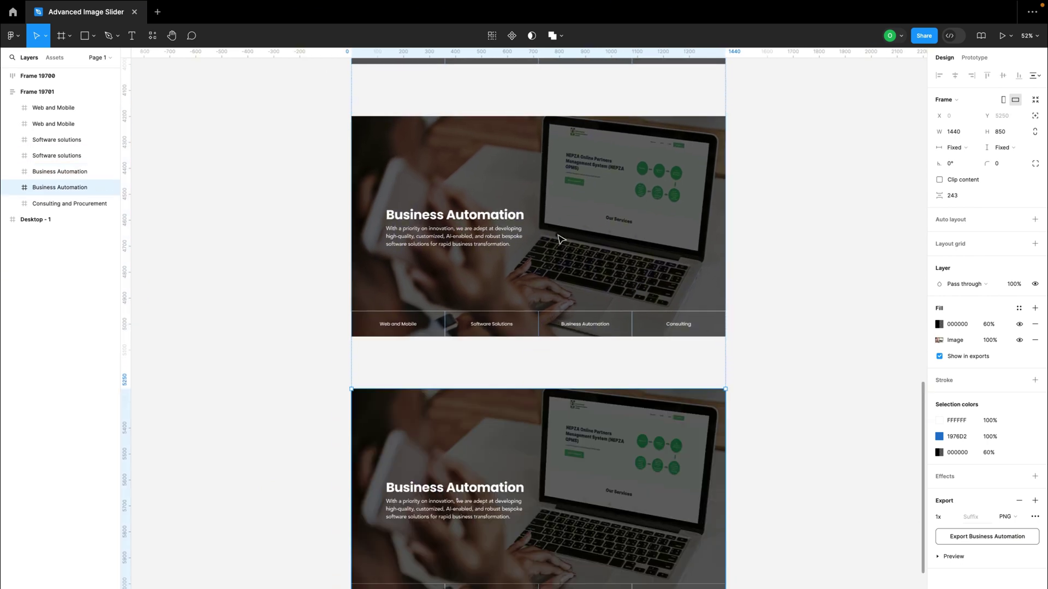
scroll(562, 273, down, 4)
scroll(567, 311, up, 4)
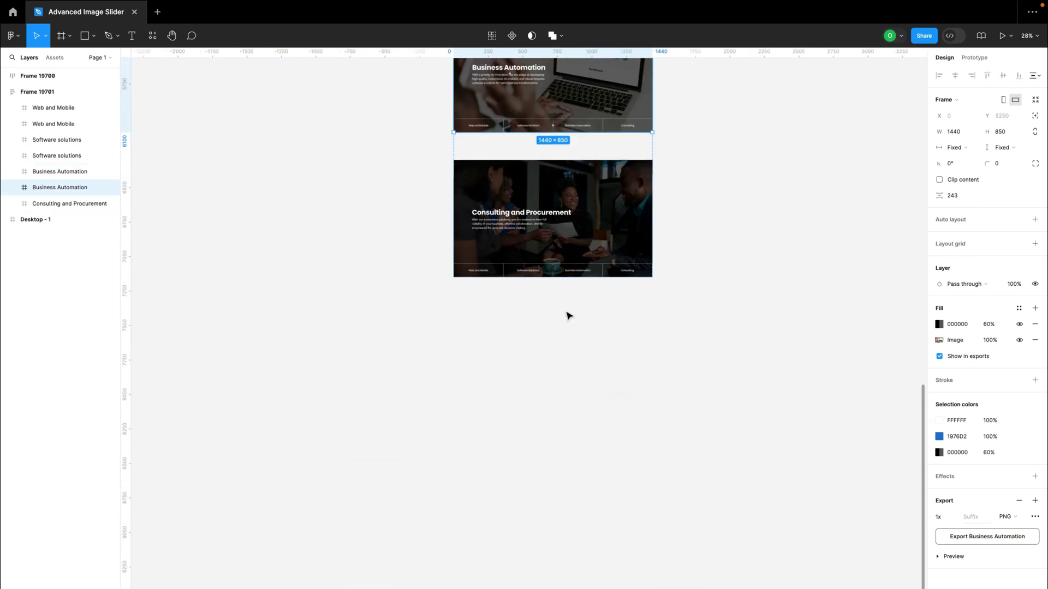
click(592, 267)
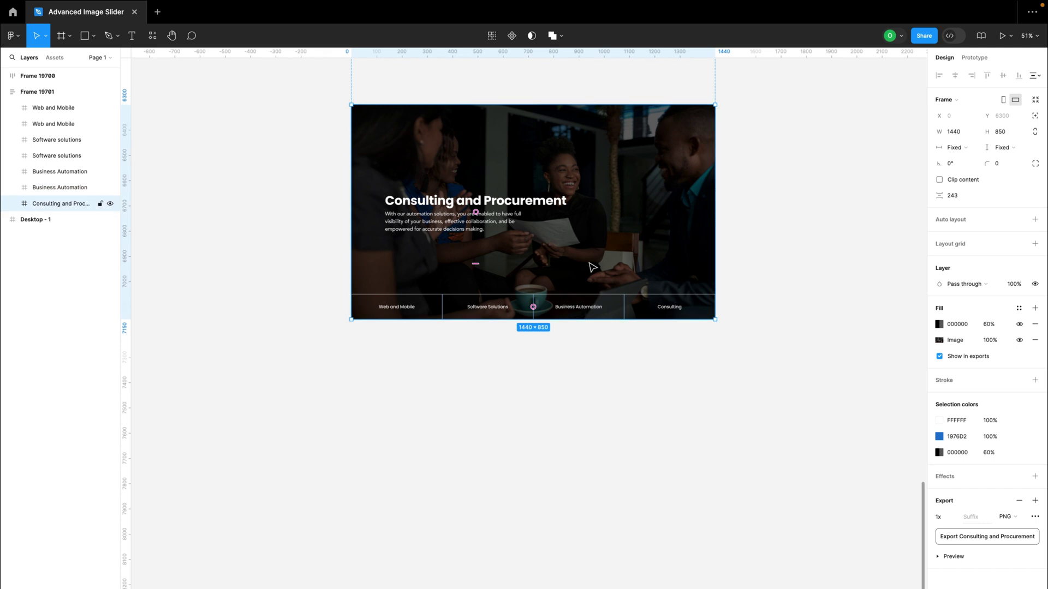
key(ctrl+d)
scroll(592, 268, down, 10)
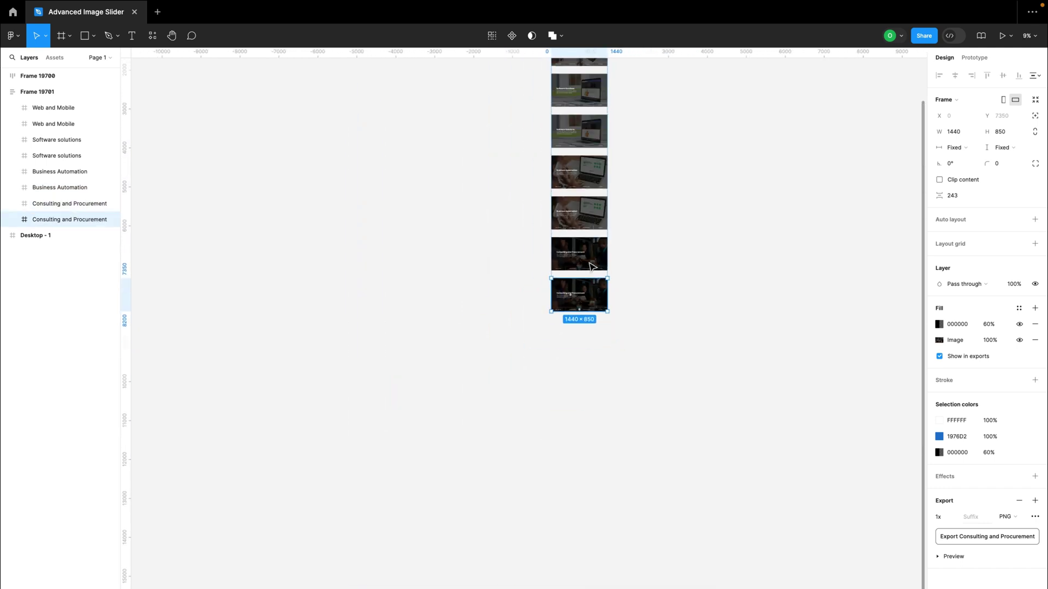
scroll(582, 155, up, 5)
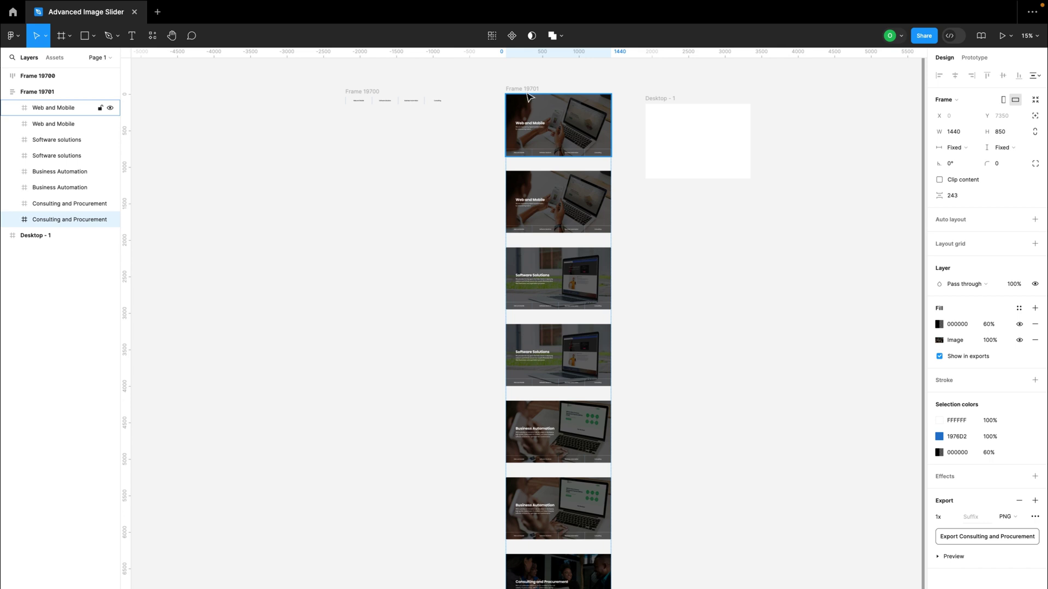
Ungroup Frame 19701 and wrap the eight slides in a new auto-layout frame.
click(33, 91)
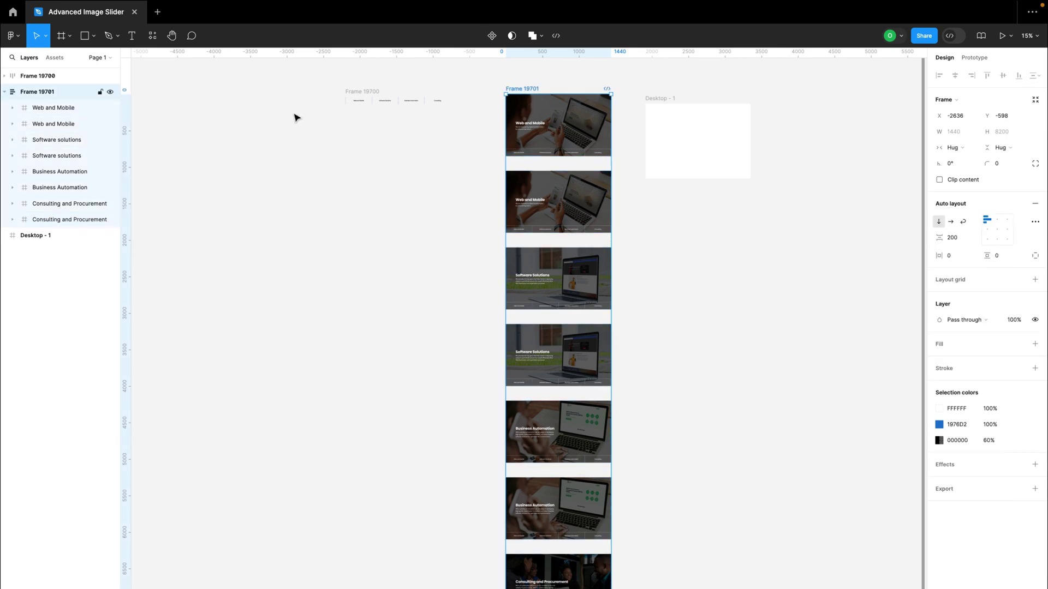
scroll(505, 235, down, 5)
scroll(505, 235, up, 4)
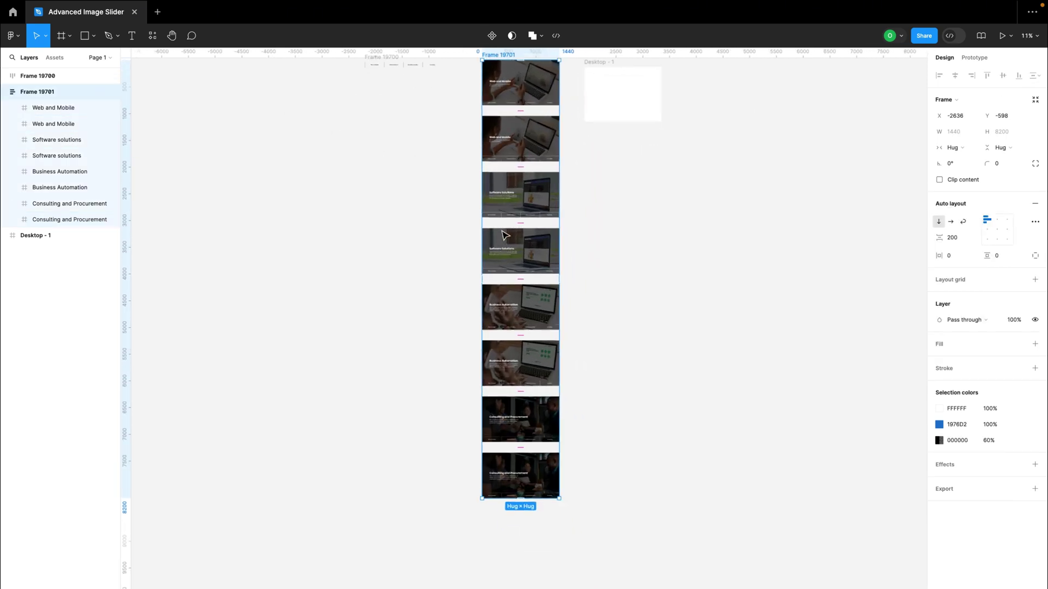
scroll(505, 234, down, 2)
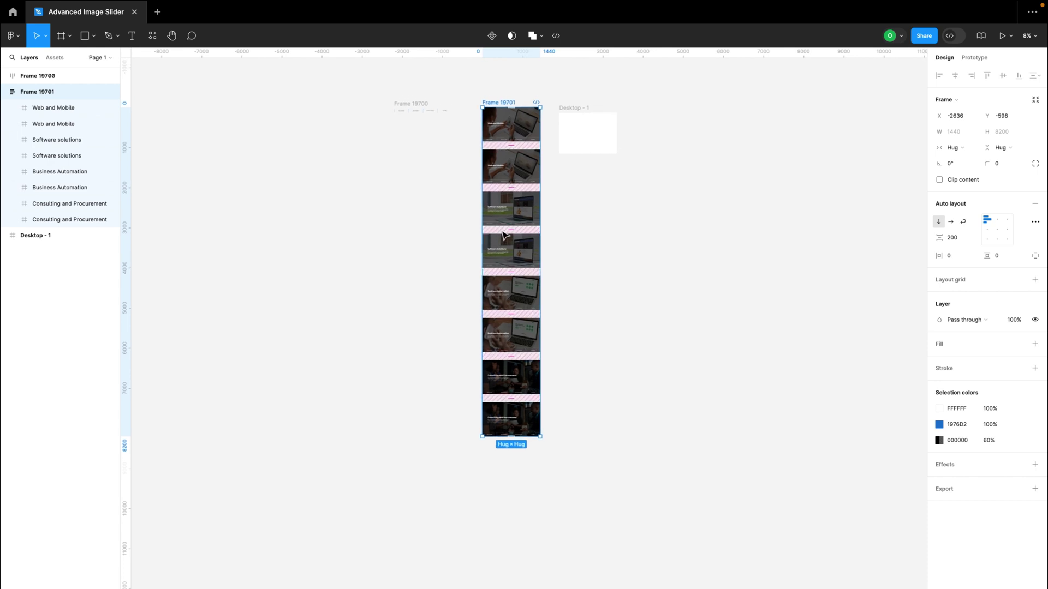
key(ctrl+shift+g)
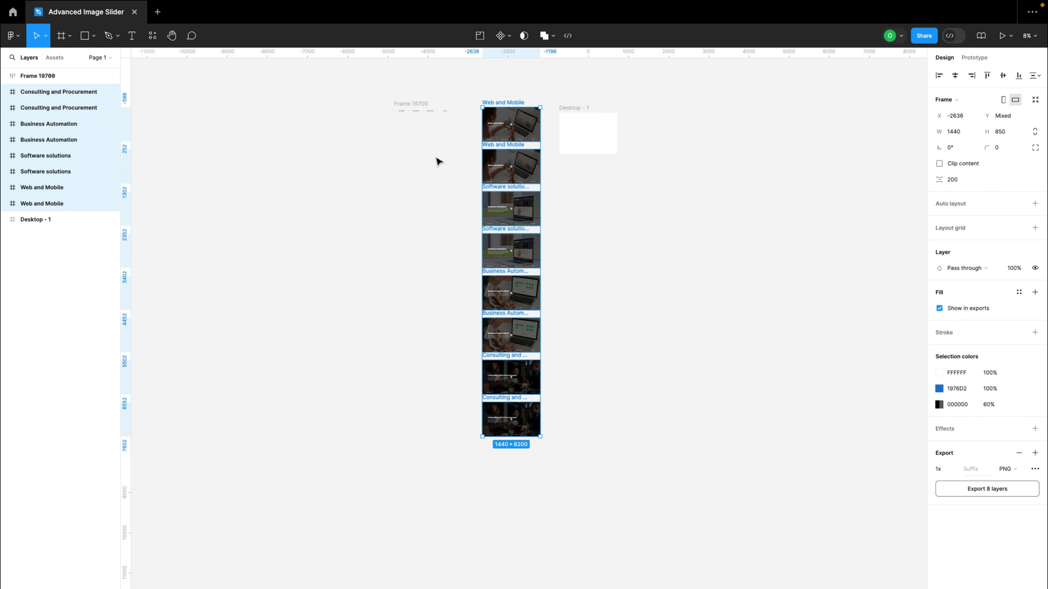
key(shift+a)
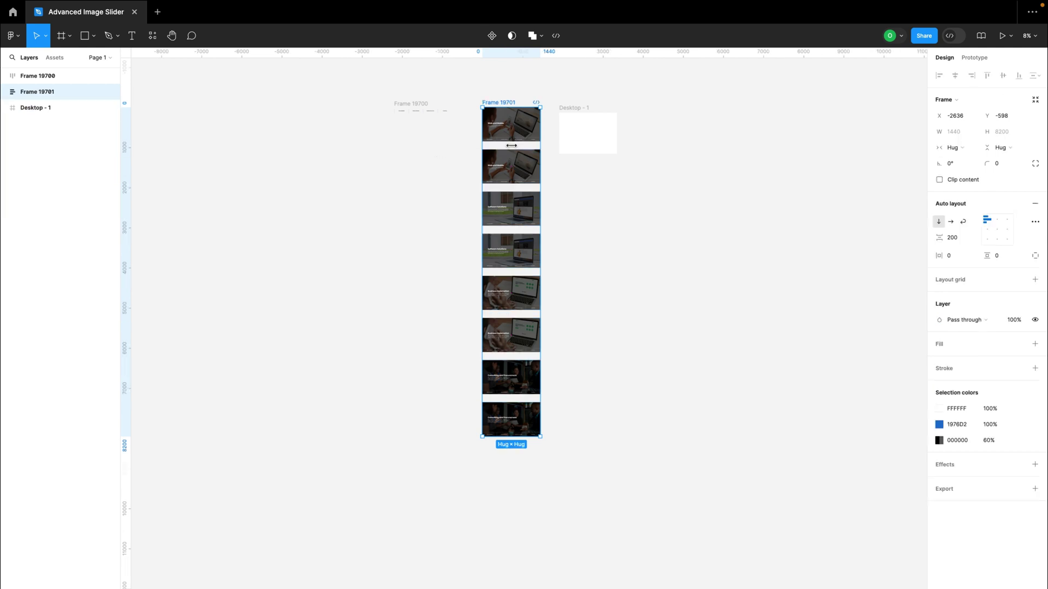
Drag the eight slides out of Frame 19701, then undo the move.
click(5, 91)
click(44, 107)
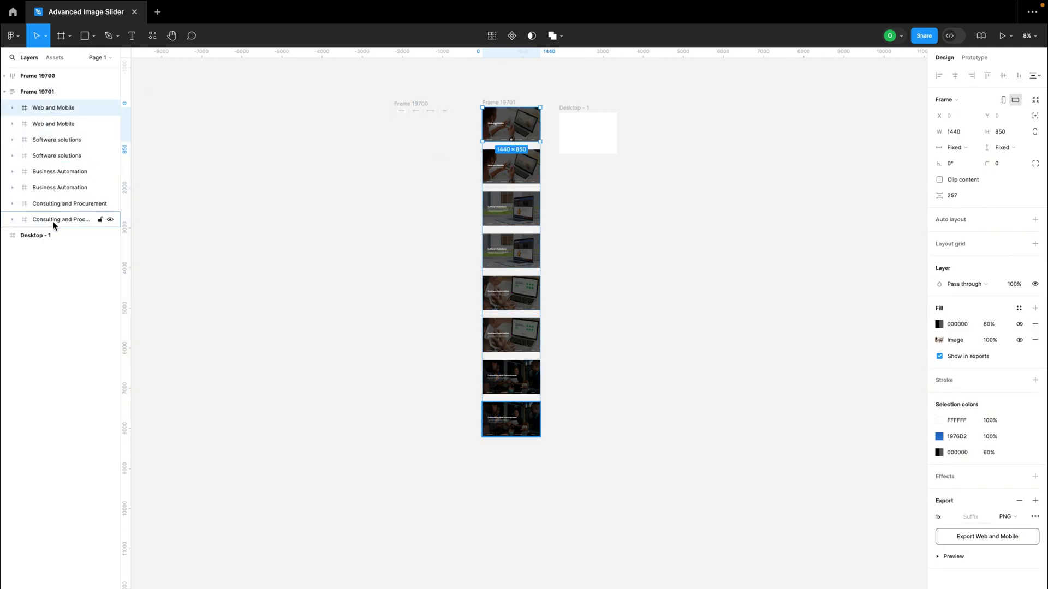
shift+click(52, 220)
drag(513, 176, 732, 192)
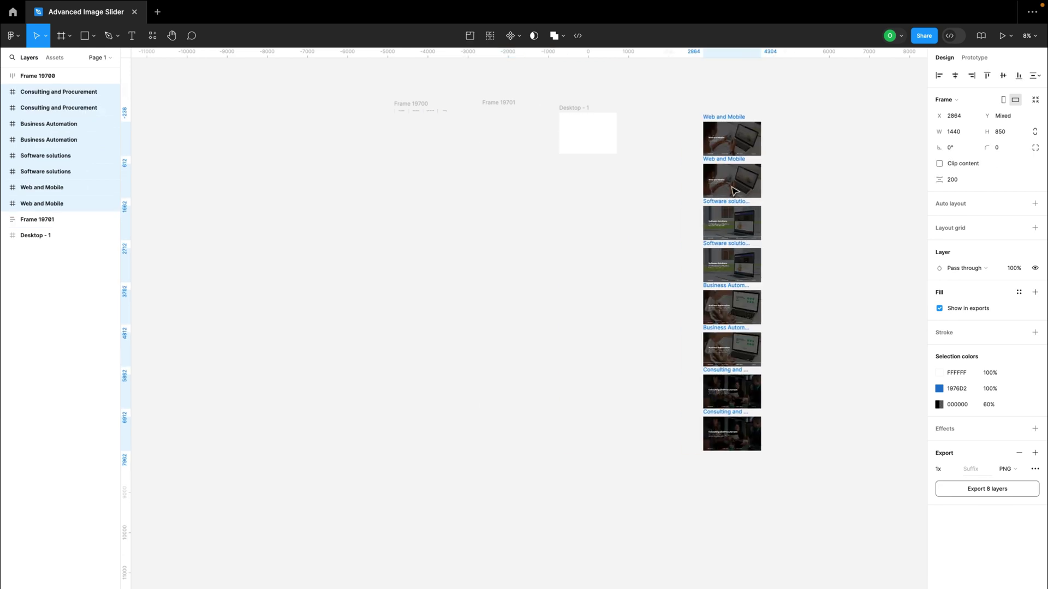
click(498, 103)
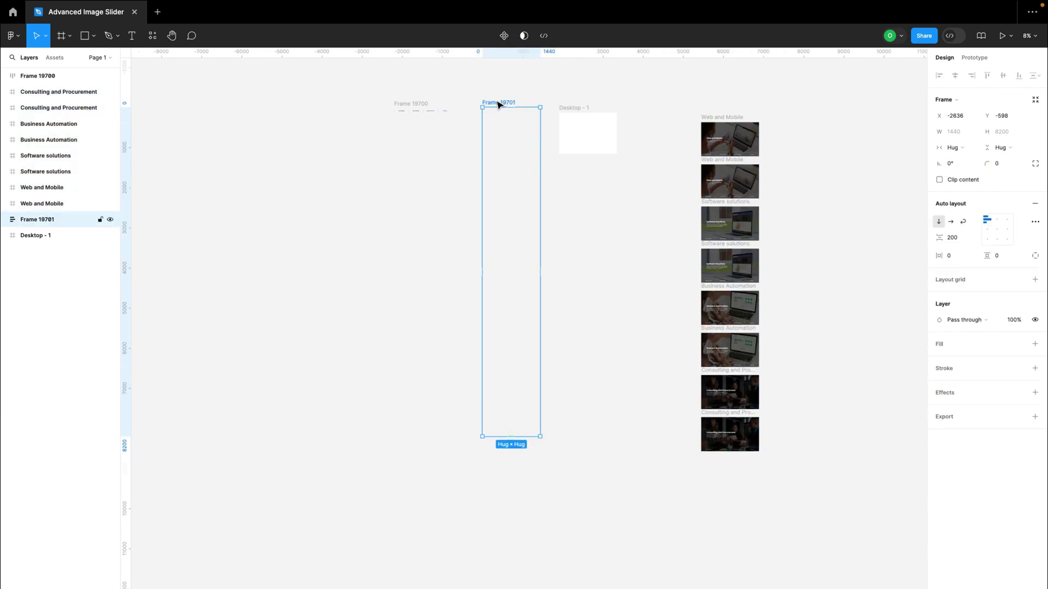
key(ctrl+z)
key(ctrl+z)
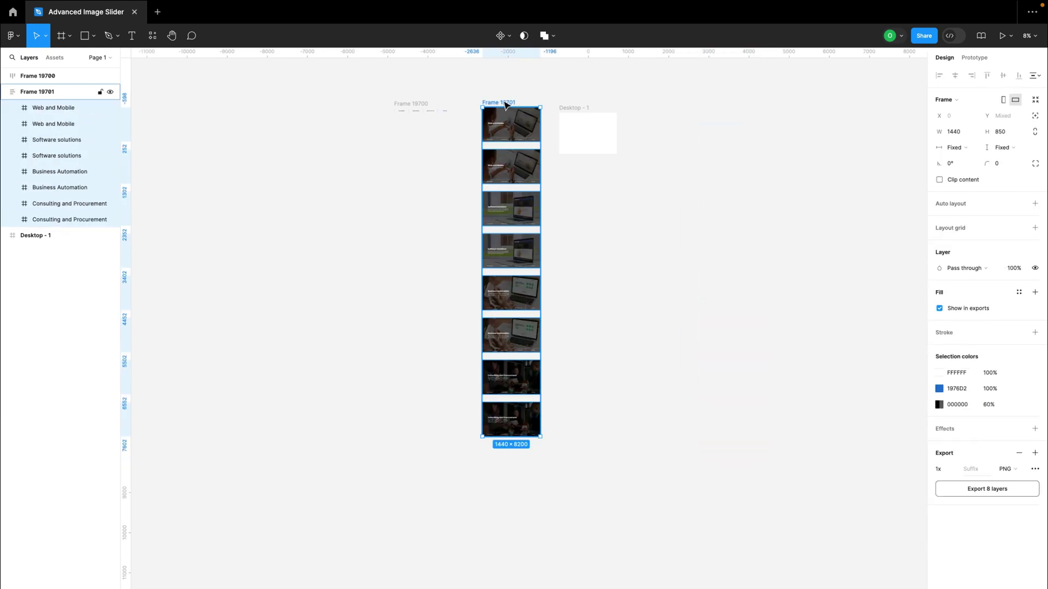
Remove the wrapper frame around the slides and marquee-select all eight slide frames.
click(505, 104)
key(ctrl+shift+g)
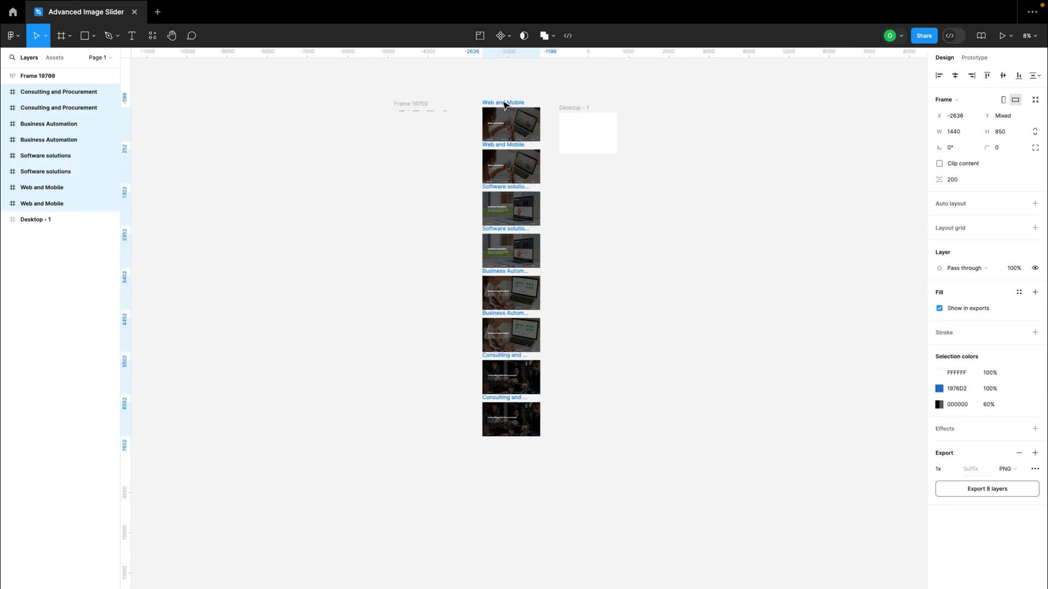
scroll(548, 204, up, 3)
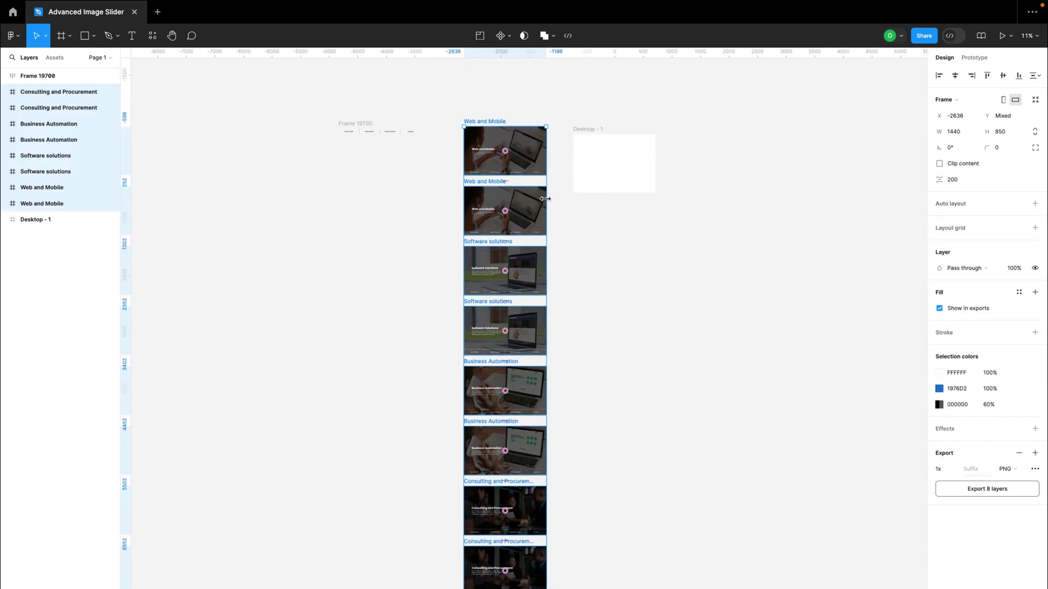
click(562, 198)
drag(444, 103, 571, 485)
click(585, 327)
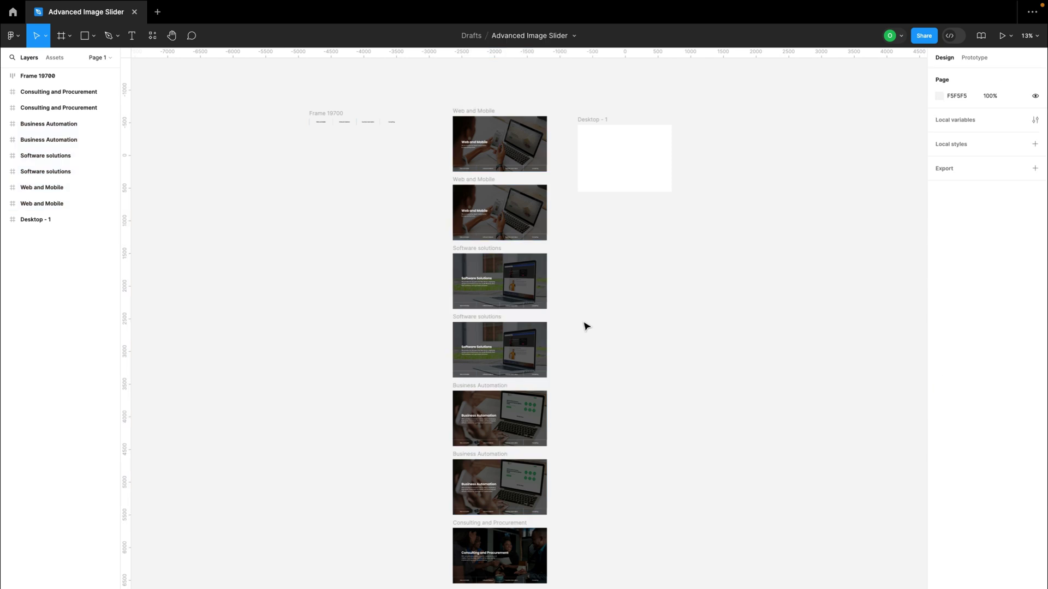
scroll(585, 327, down, 3)
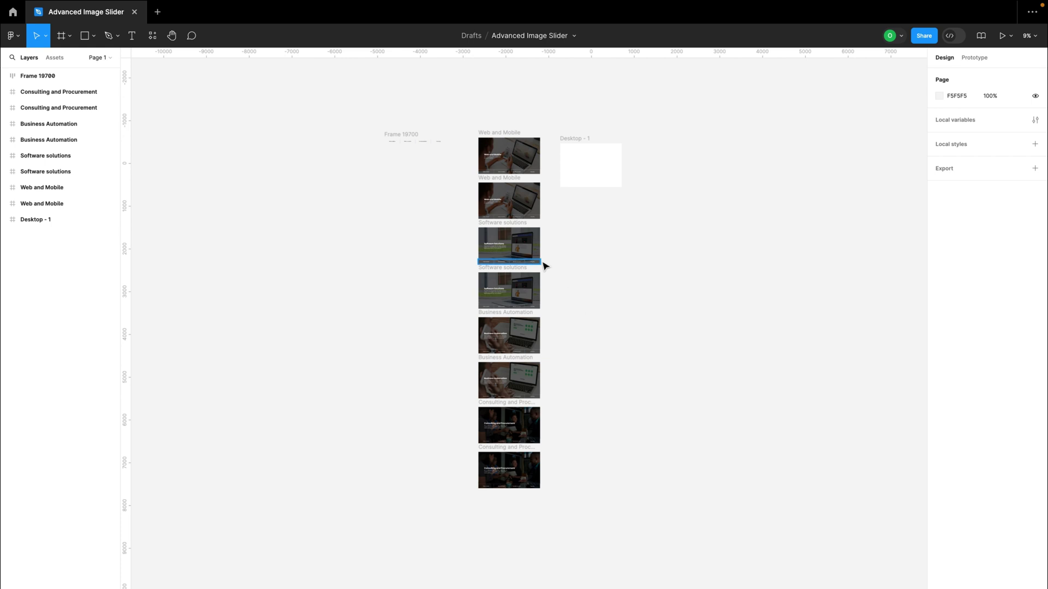
scroll(517, 207, down, 1)
drag(453, 100, 538, 496)
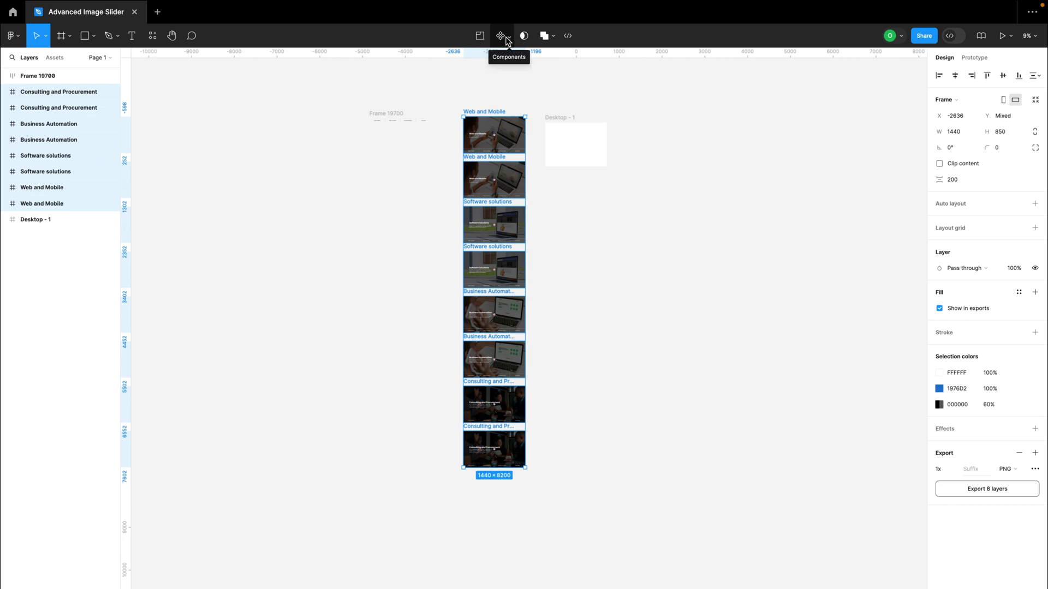
Combine the eight selected slide frames into a component set with Create component set.
click(503, 39)
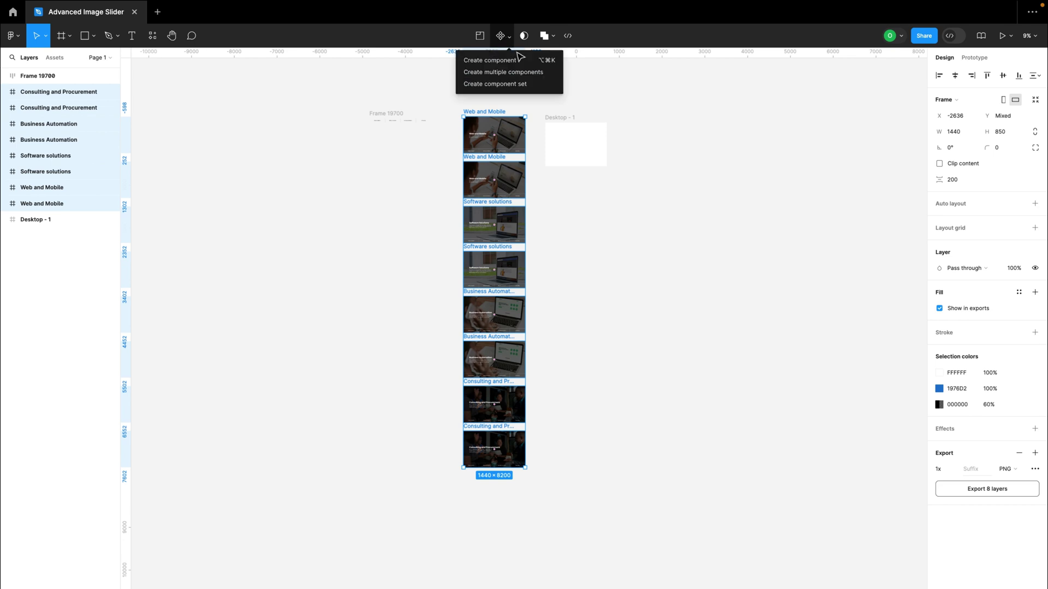
click(489, 86)
scroll(513, 105, up, 8)
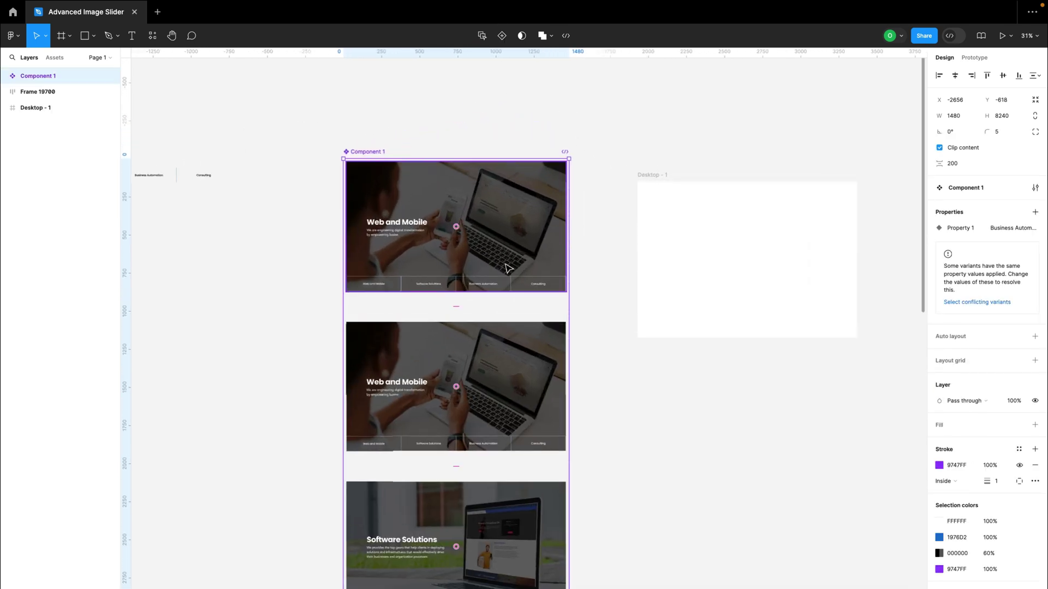
scroll(505, 267, up, 2)
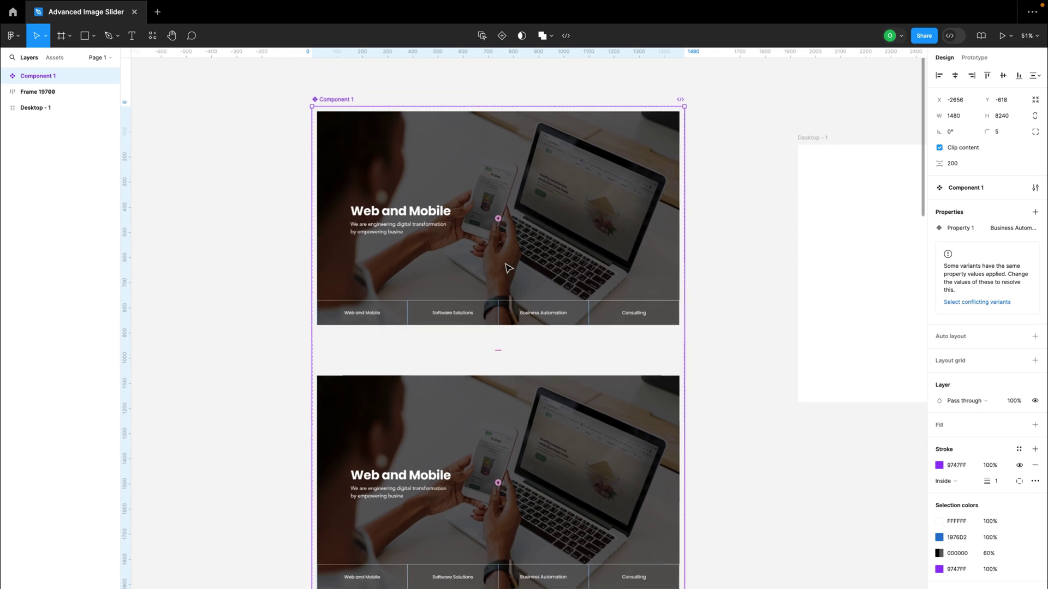
scroll(540, 180, down, 3)
click(653, 162)
Select the Web and Mobile variants one by one to inspect them.
scroll(585, 187, down, 1)
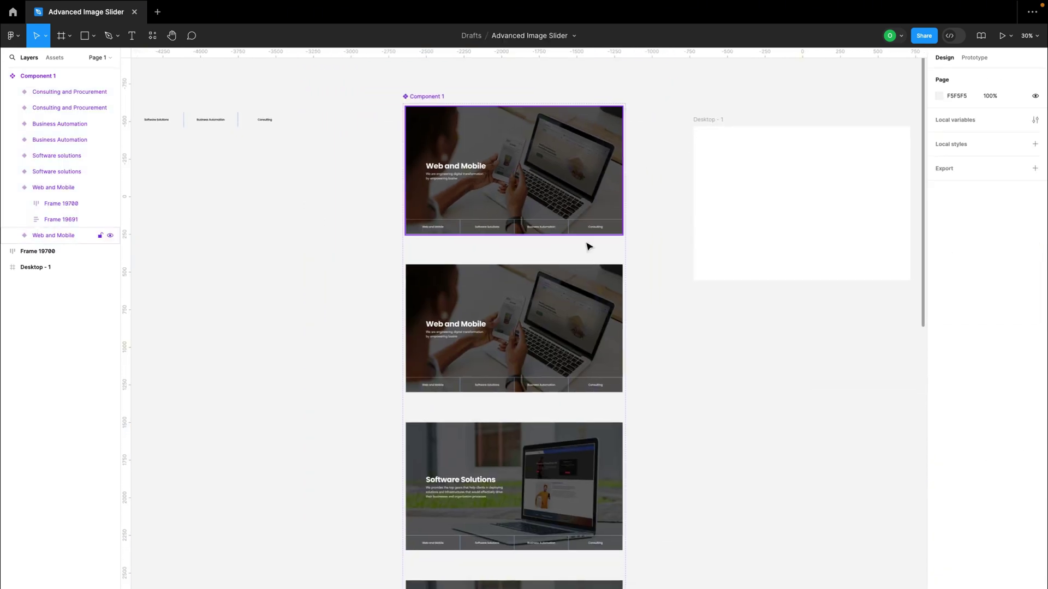
click(573, 316)
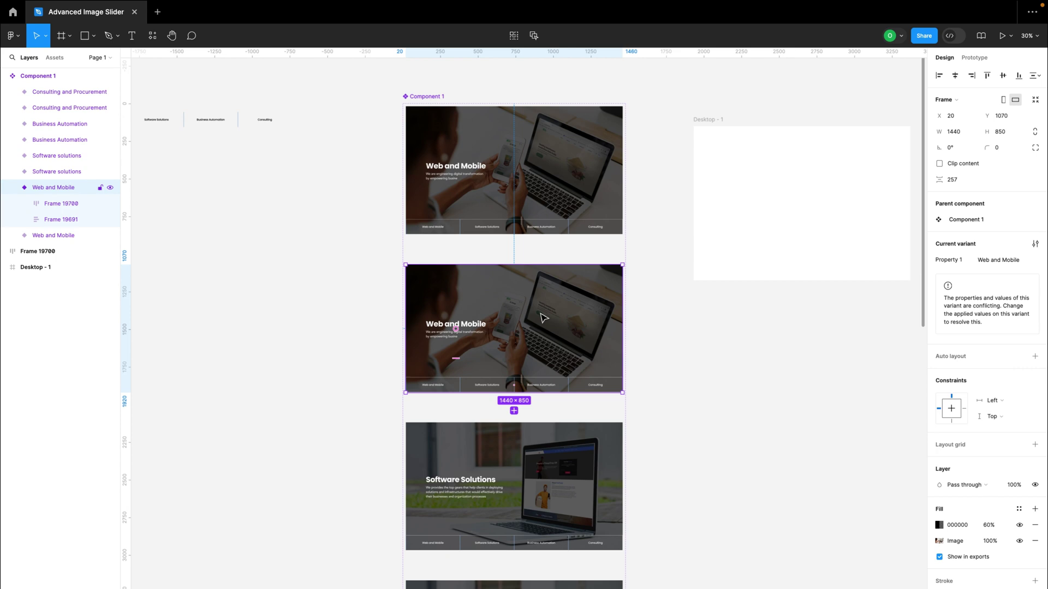
scroll(542, 317, down, 1)
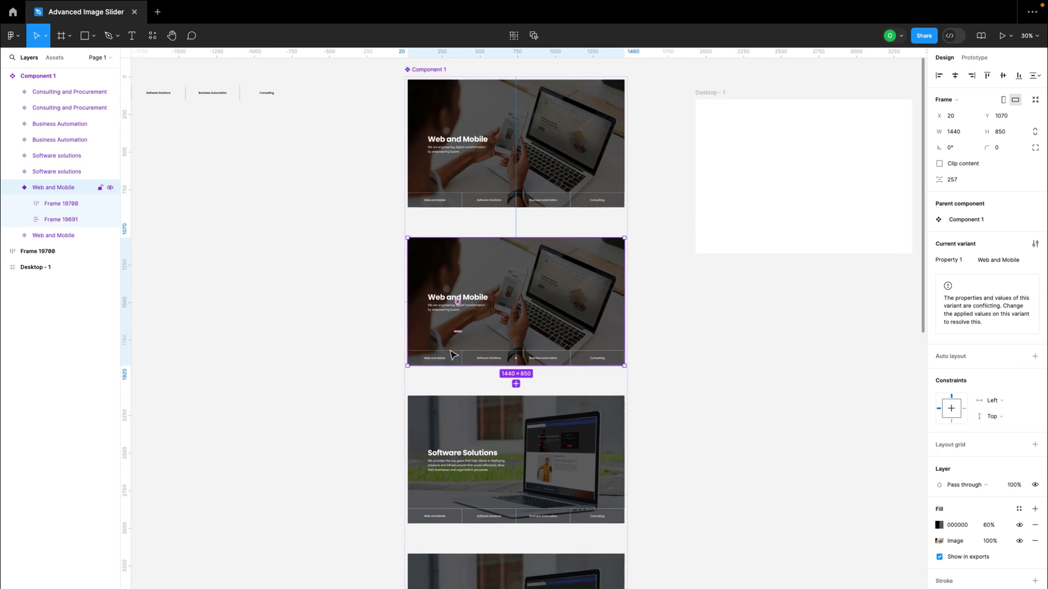
scroll(452, 355, up, 5)
scroll(452, 354, up, 1)
scroll(452, 354, down, 5)
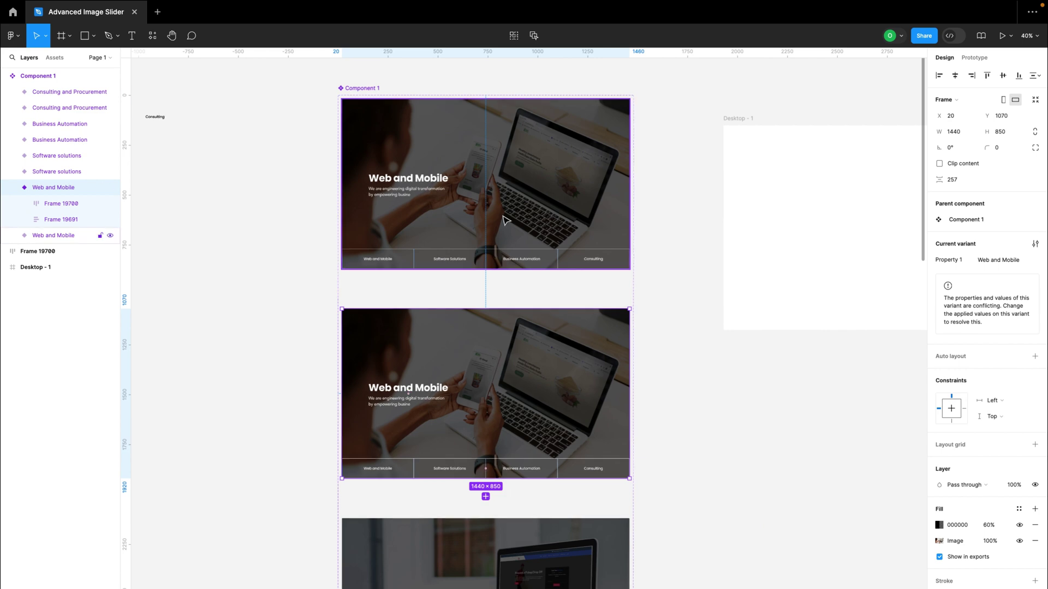
click(504, 219)
scroll(502, 220, up, 3)
scroll(497, 217, down, 3)
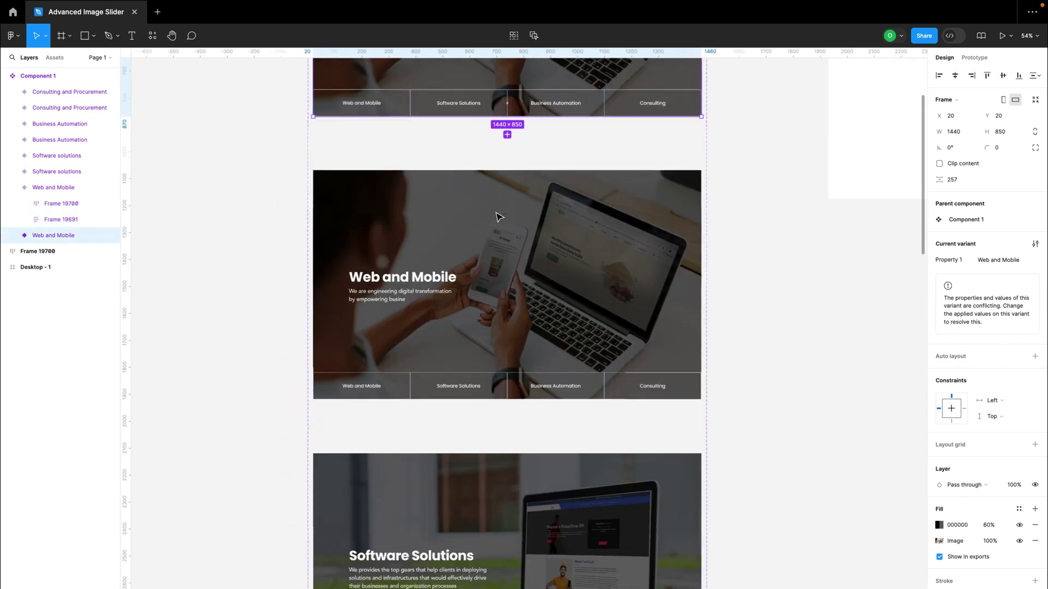
scroll(496, 216, up, 5)
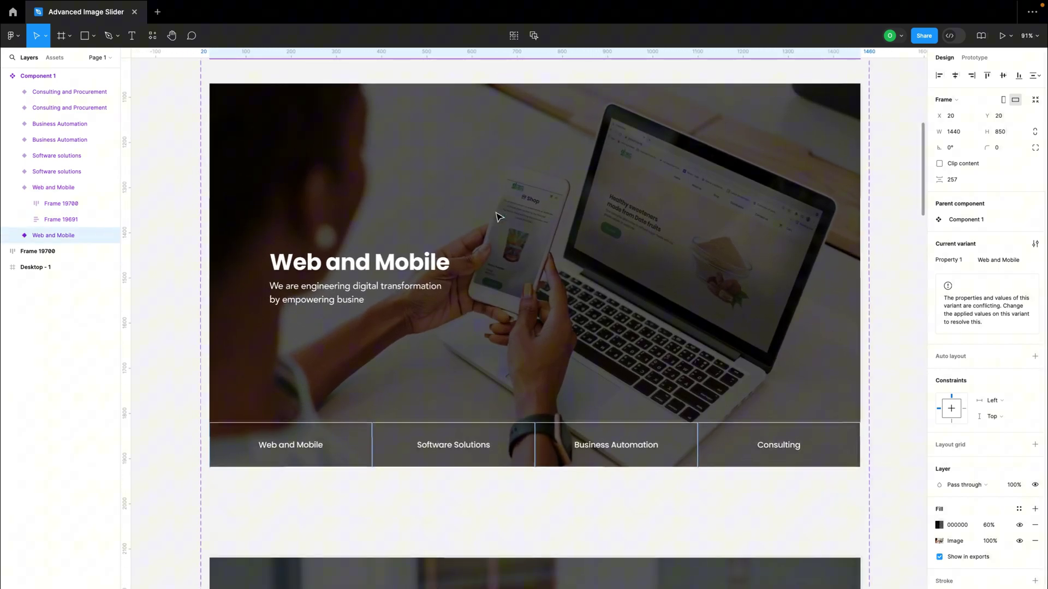
click(399, 361)
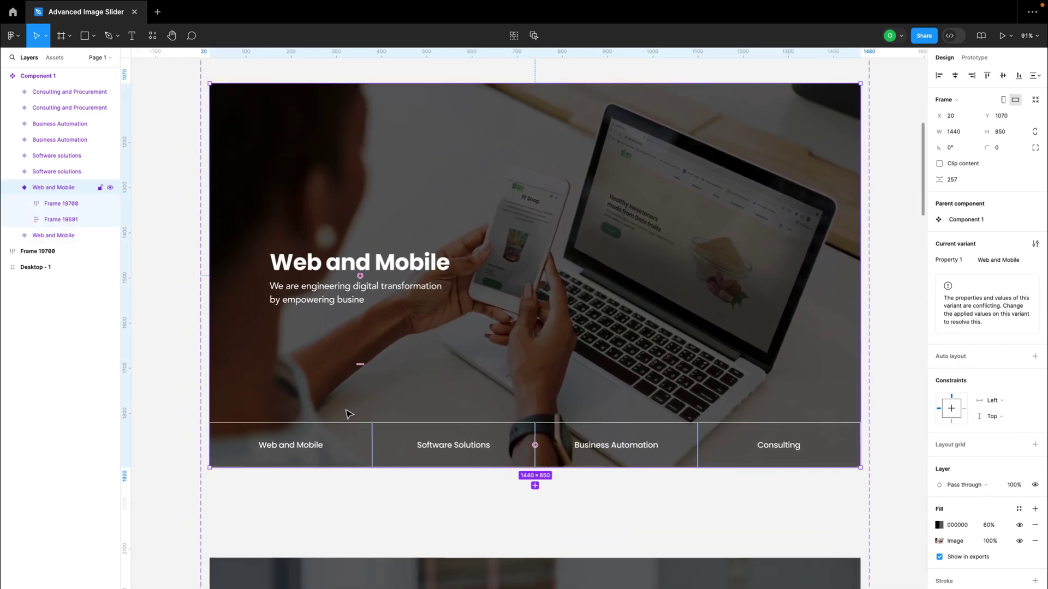
scroll(333, 432, down, 1)
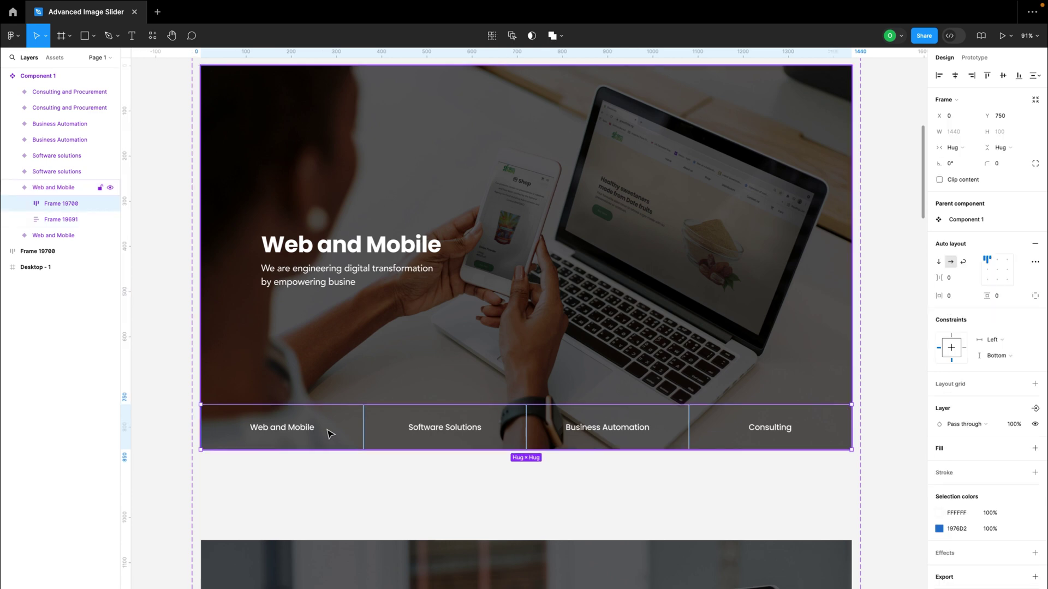
Widen Rectangle 1 in the Web and Mobile tab to W 360 as the blue highlight.
double_click(330, 434)
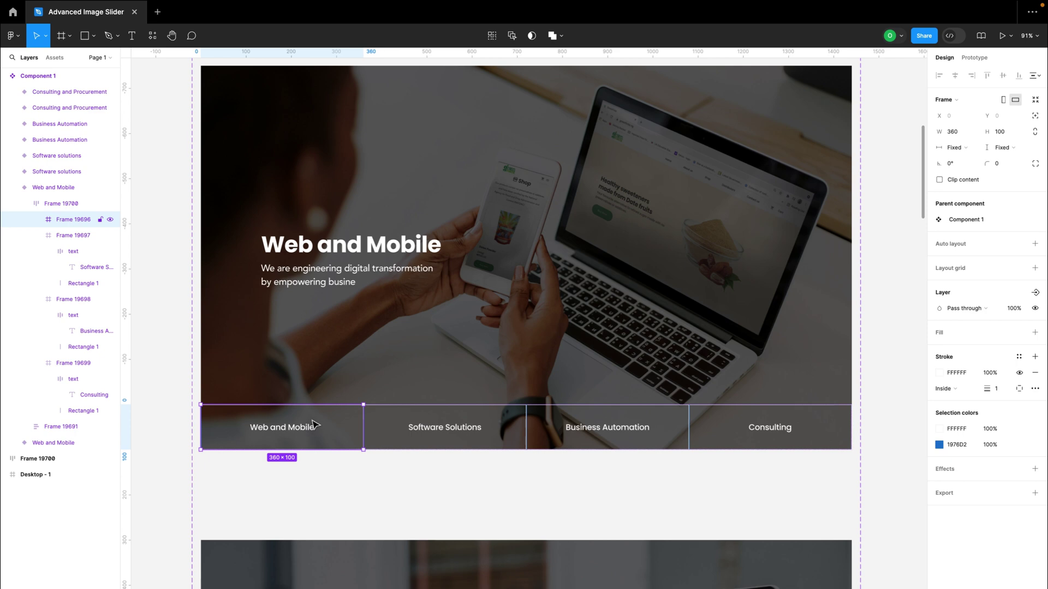
click(35, 220)
click(78, 252)
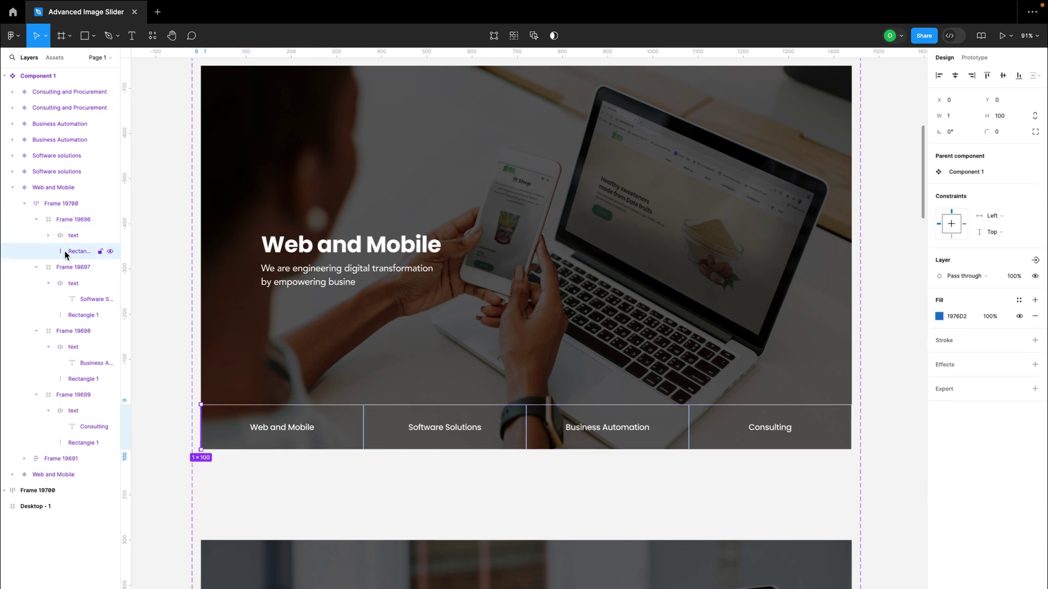
click(956, 119)
key(BackSpace)
key(Return)
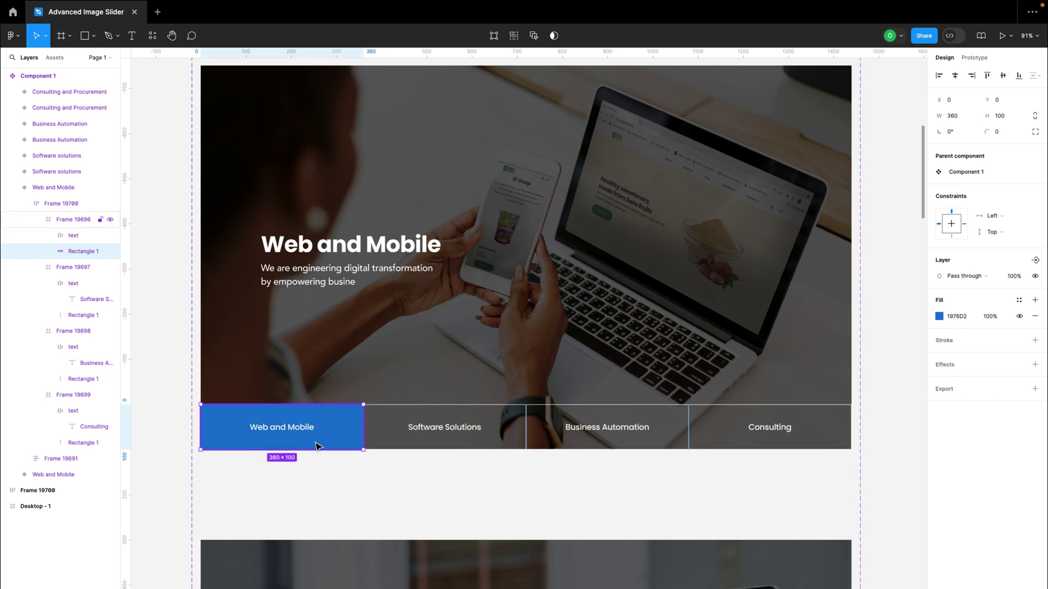
scroll(382, 480, down, 5)
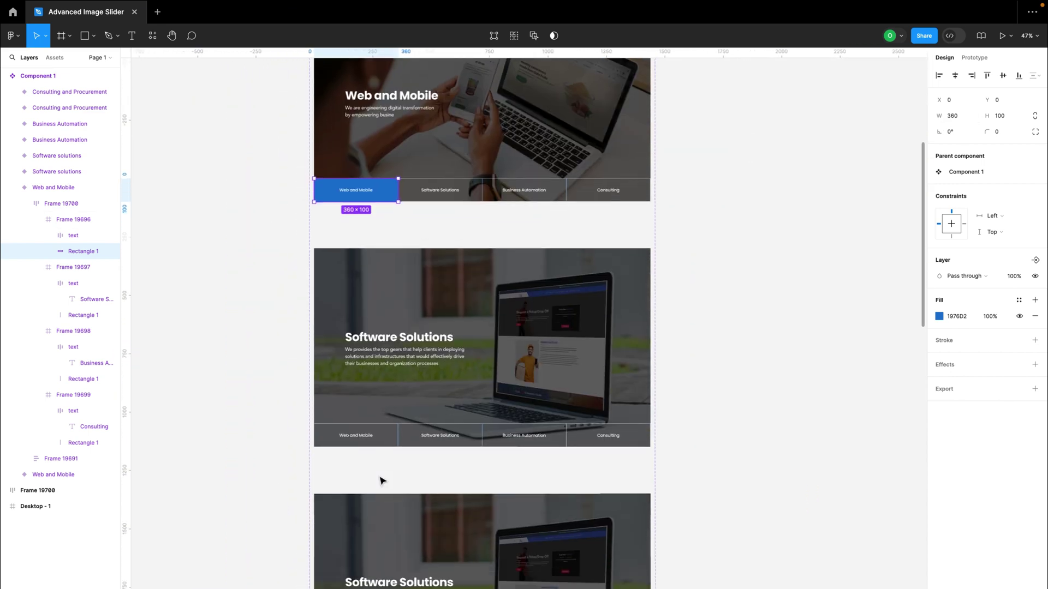
Select Rectangle 1 inside a Software solutions variant's Software Solutions tab.
scroll(456, 325, down, 2)
click(456, 325)
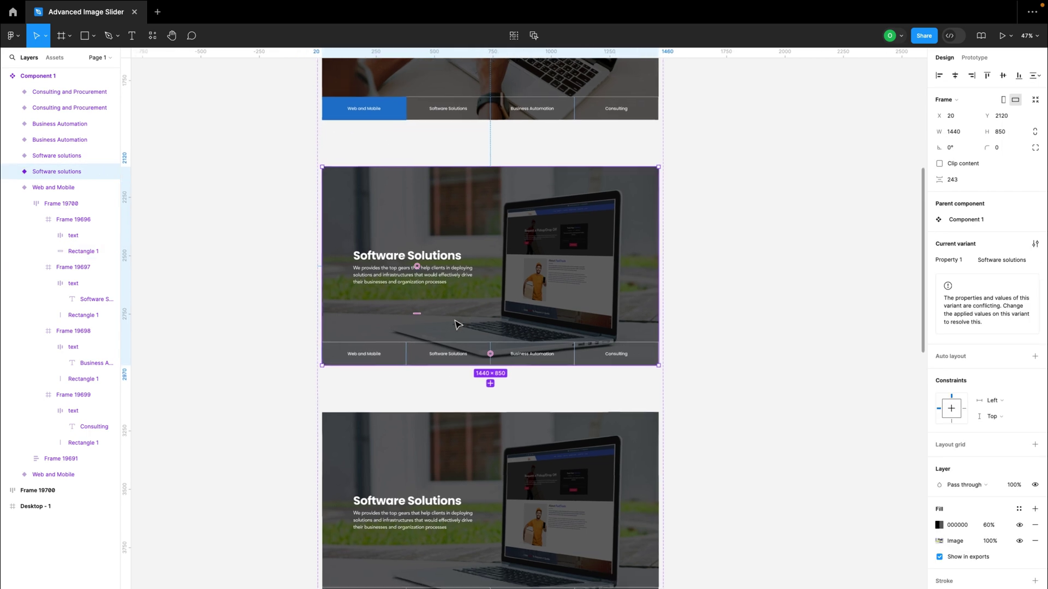
scroll(456, 324, up, 4)
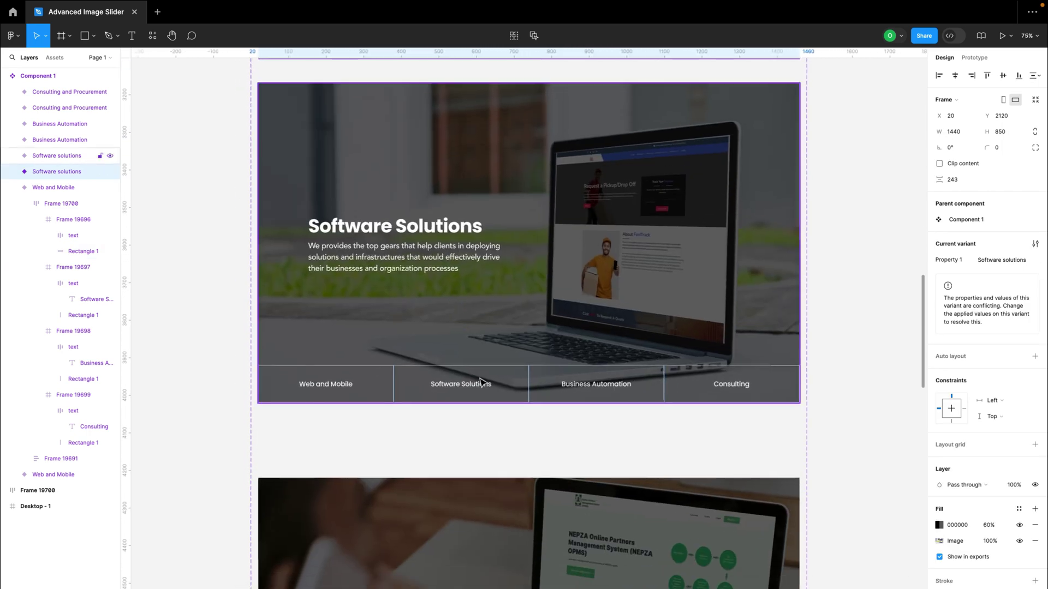
double_click(472, 396)
scroll(473, 394, up, 6)
scroll(349, 328, down, 2)
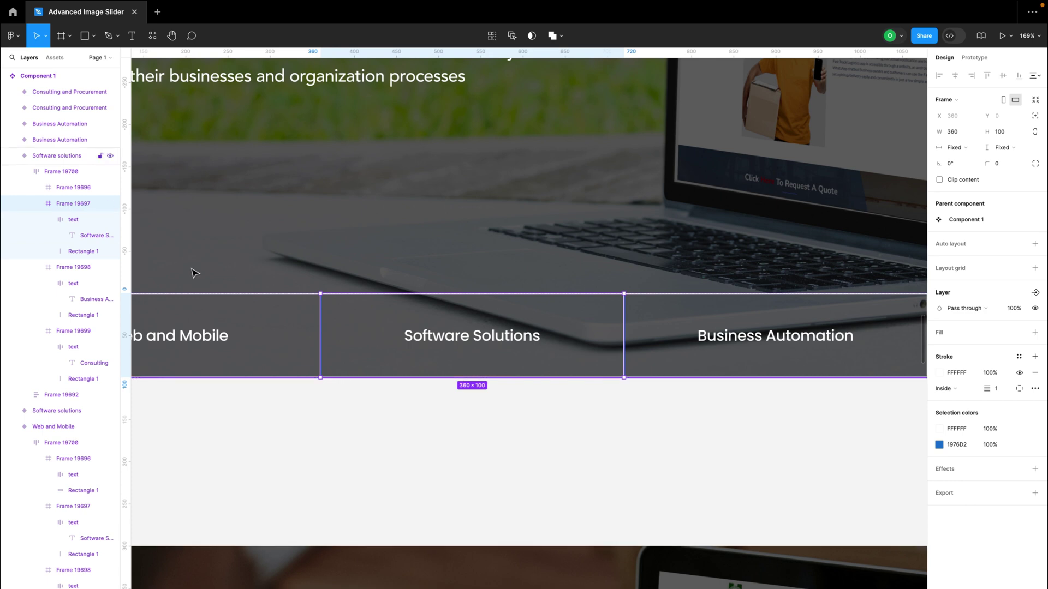
click(83, 251)
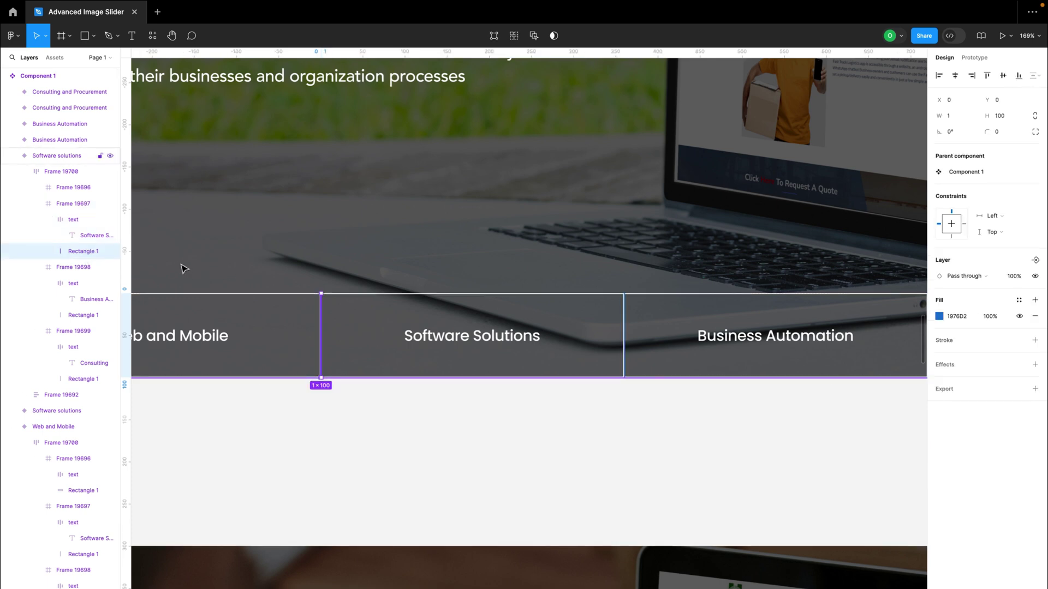
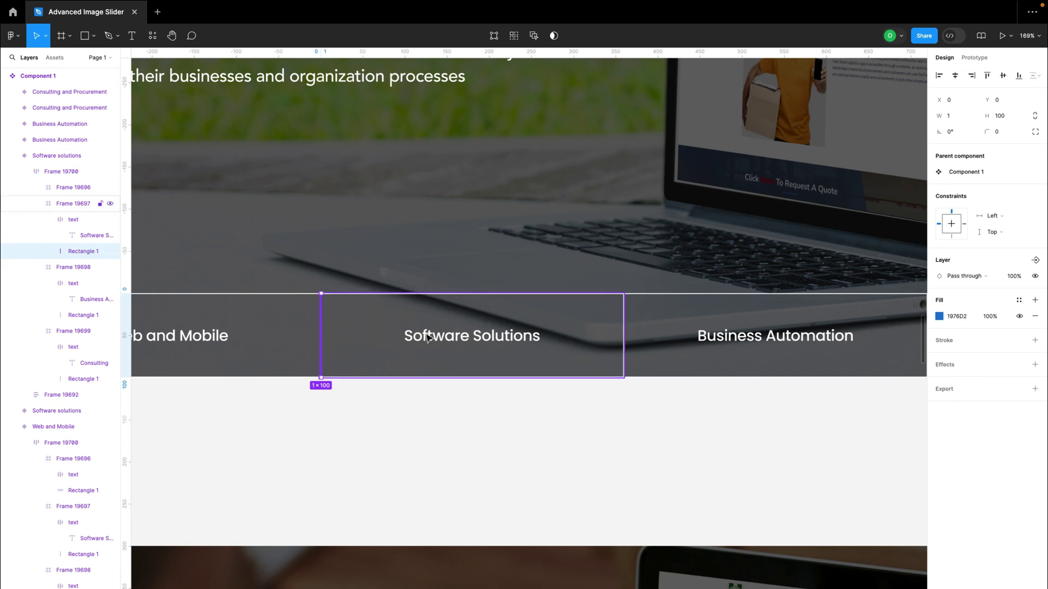
Set the Software Solutions highlight rectangle's width to 360.
click(959, 118)
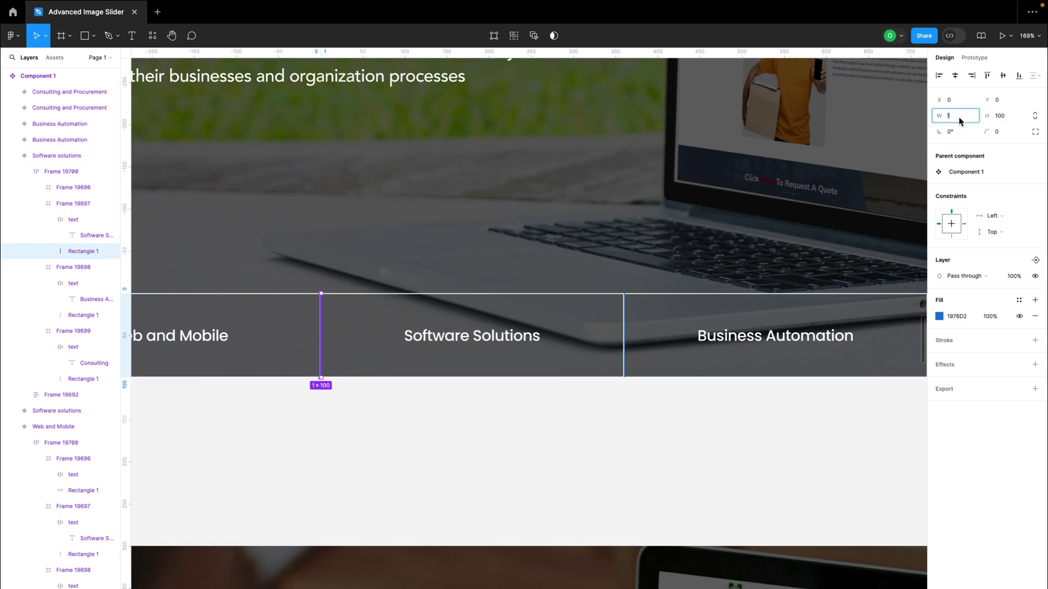
text(360)
key(Return)
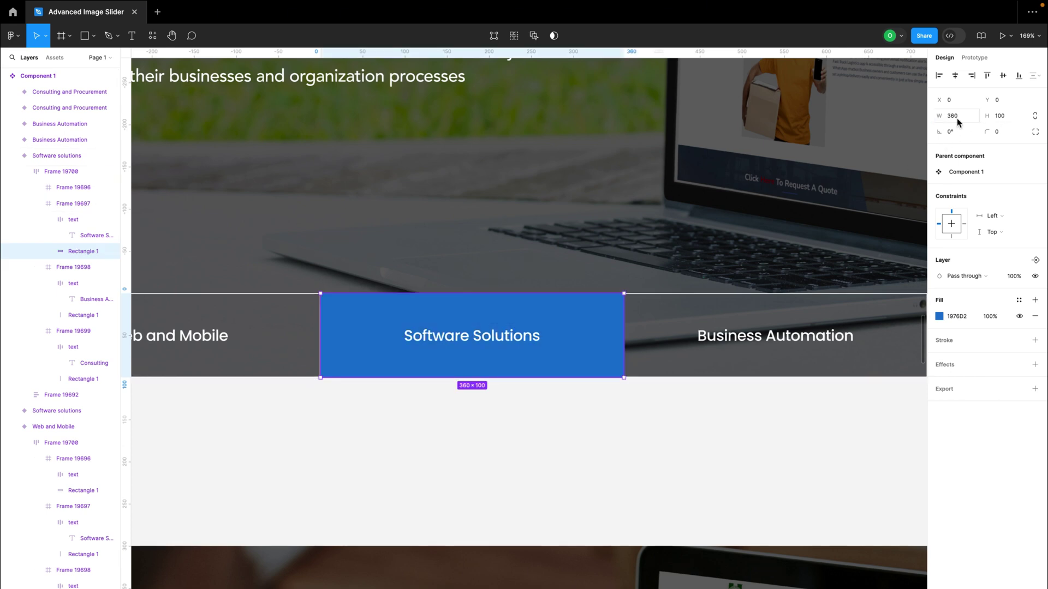
In the Business Automation variant, widen the tab's Rectangle 1 to 360 so it turns blue.
scroll(877, 164, down, 5)
scroll(878, 164, right, 3)
scroll(688, 319, down, 3)
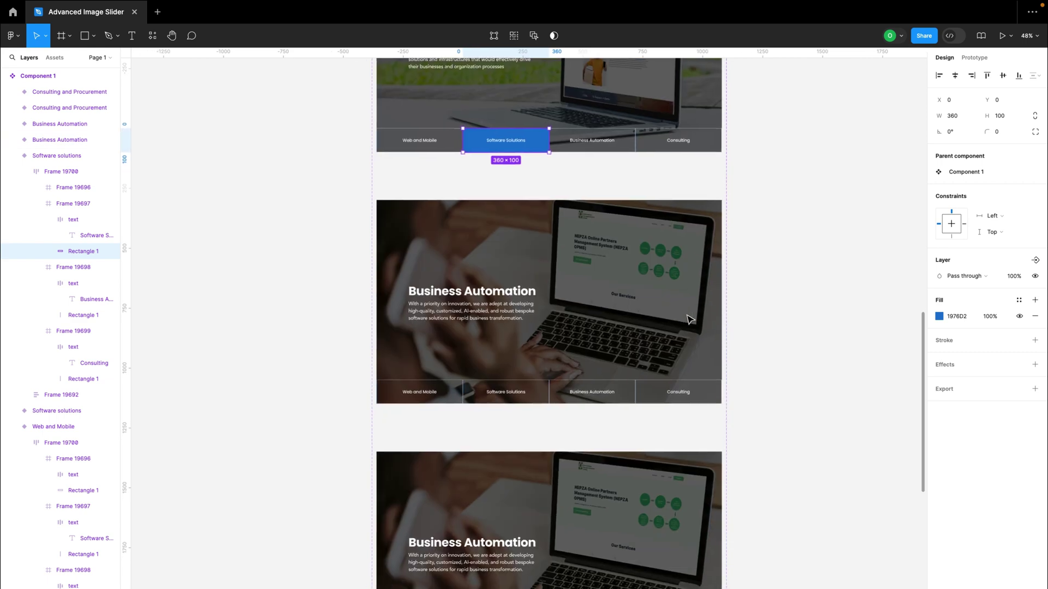
scroll(689, 319, up, 5)
scroll(689, 319, down, 1)
scroll(689, 319, down, 3)
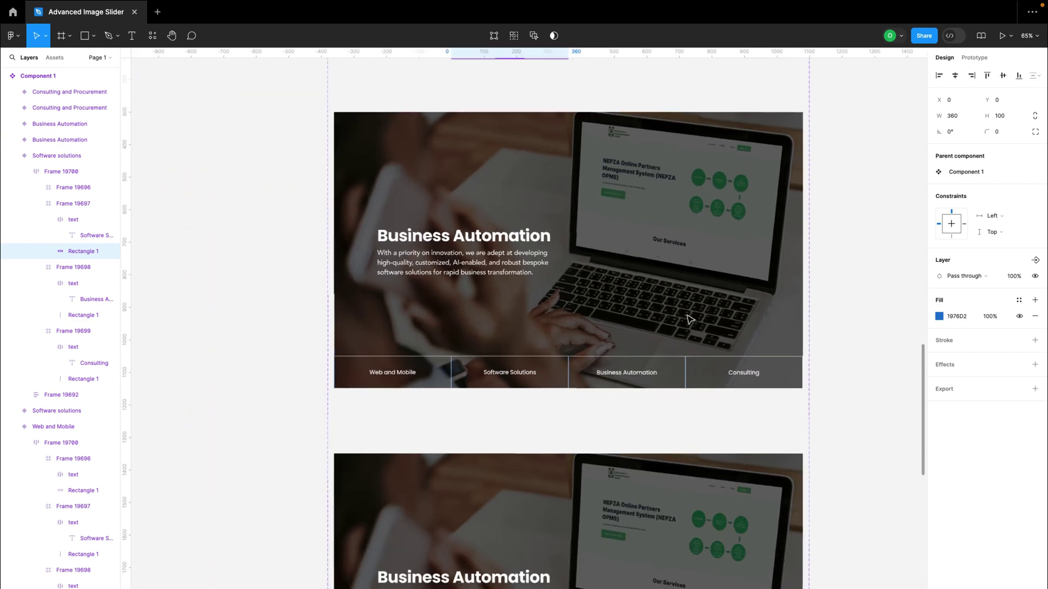
click(659, 300)
scroll(656, 309, down, 4)
click(655, 314)
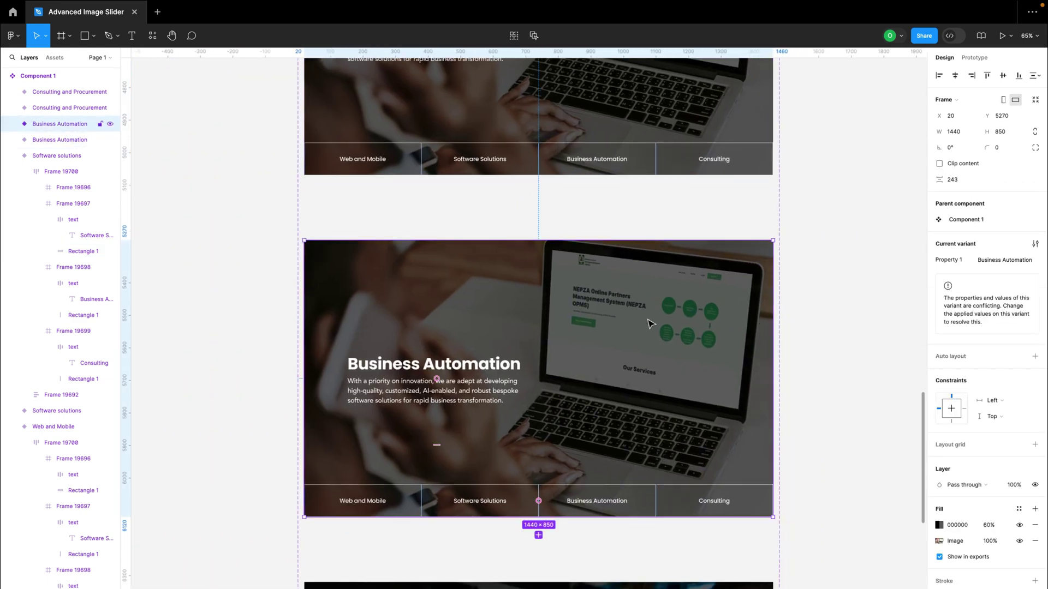
scroll(650, 323, down, 4)
click(616, 313)
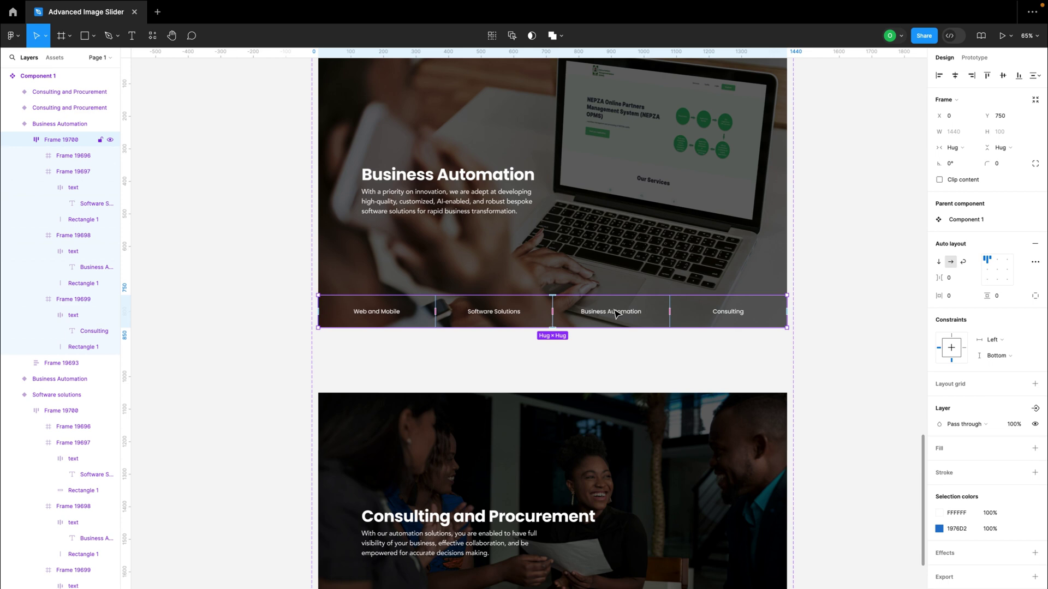
click(616, 314)
scroll(615, 314, up, 5)
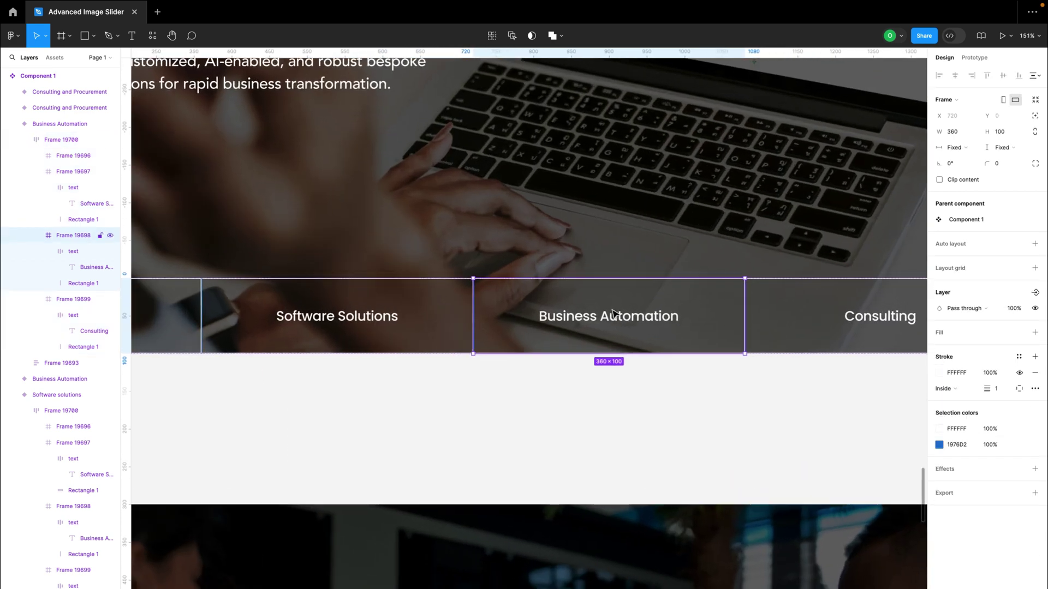
click(82, 285)
click(956, 117)
text(360)
key(Return)
In the Consulting variant, widen the tab's rectangle to 360 and clear the selection.
scroll(568, 271, down, 4)
scroll(588, 363, down, 2)
scroll(590, 367, down, 3)
scroll(731, 340, up, 3)
click(731, 341)
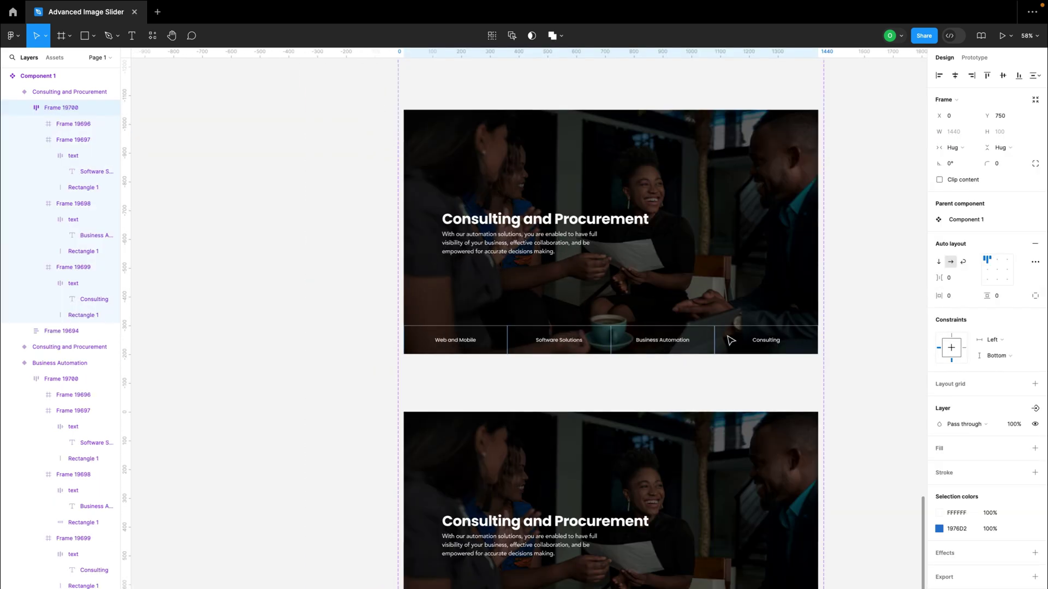
scroll(731, 340, down, 4)
scroll(732, 341, up, 1)
scroll(617, 356, up, 4)
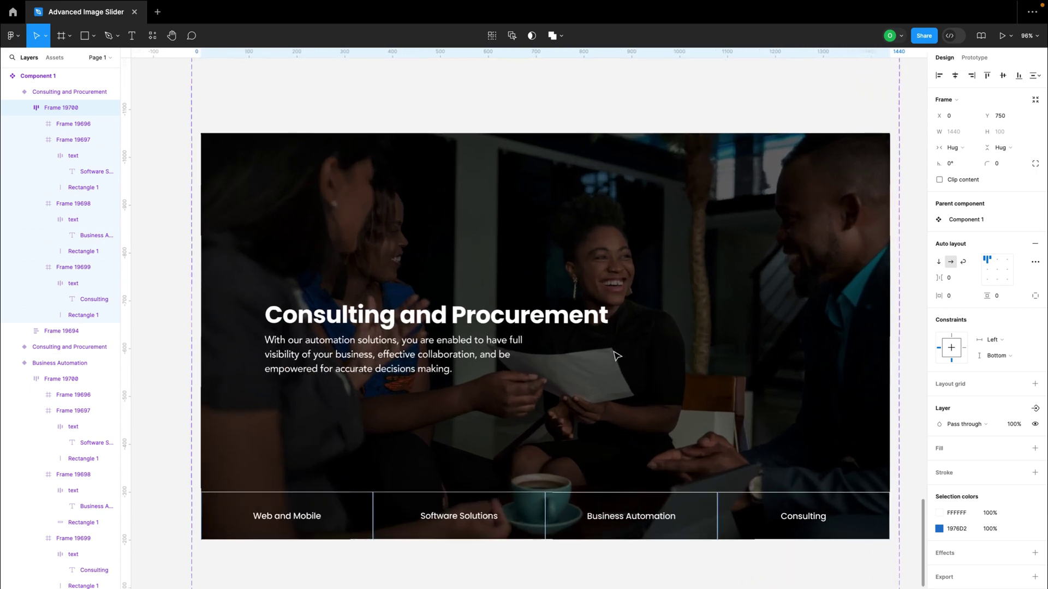
scroll(617, 356, down, 2)
scroll(616, 356, down, 4)
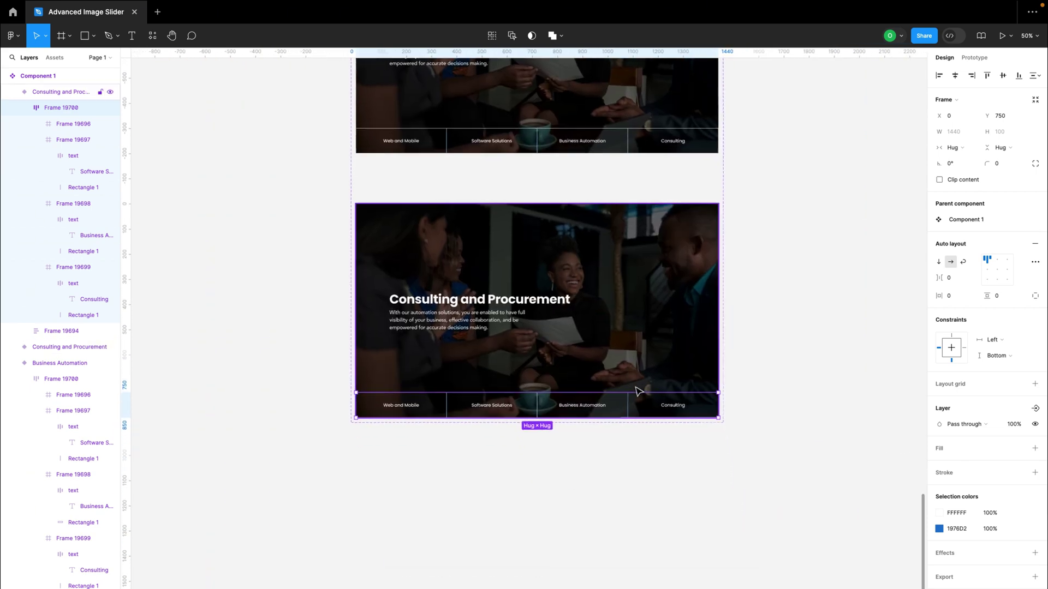
scroll(638, 390, up, 3)
scroll(660, 398, left, 1)
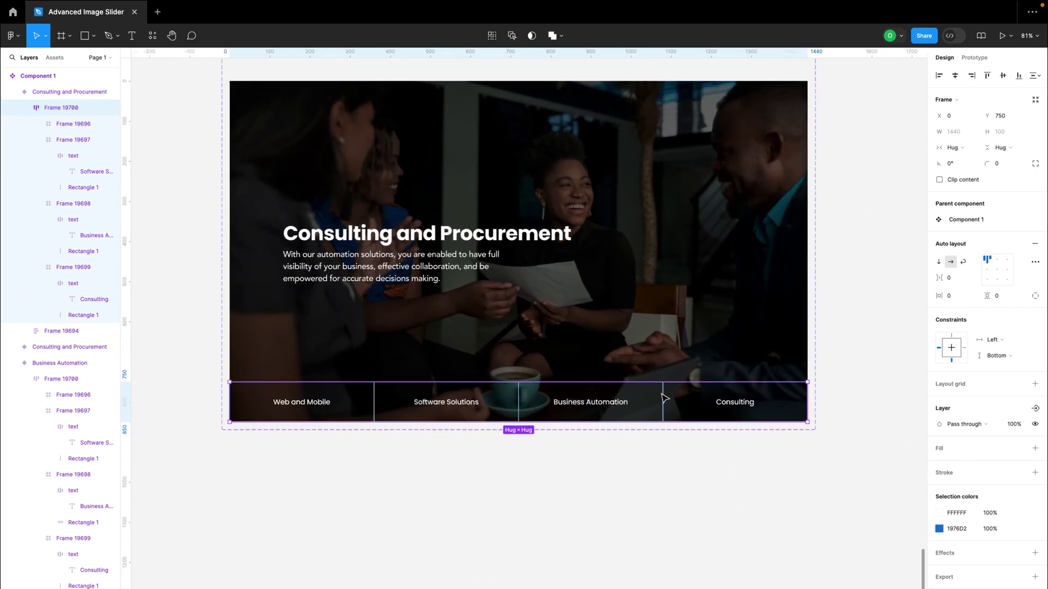
double_click(726, 414)
double_click(726, 414)
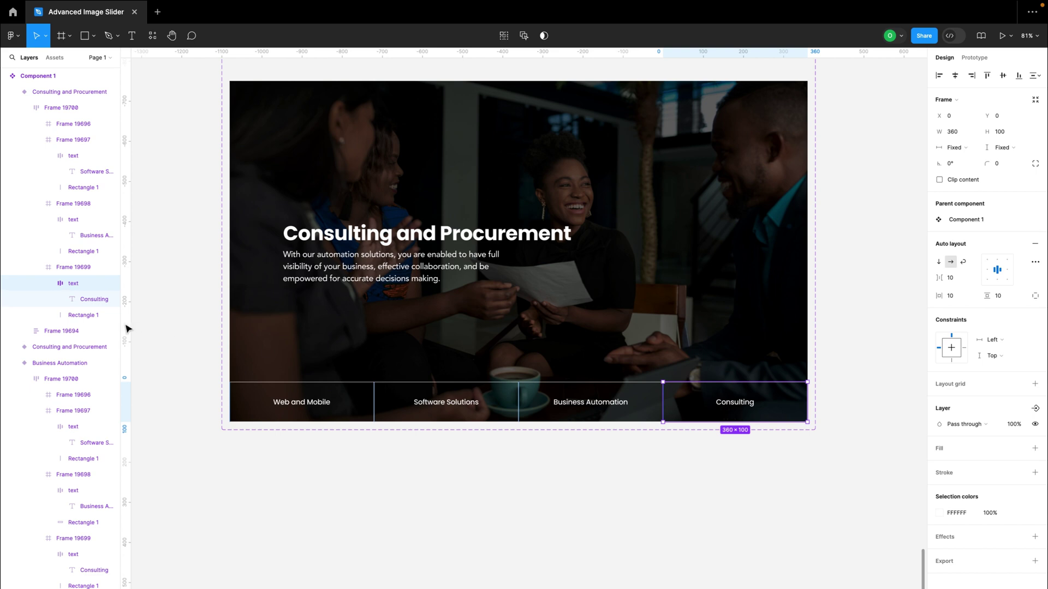
click(80, 316)
click(959, 114)
text(360)
key(Return)
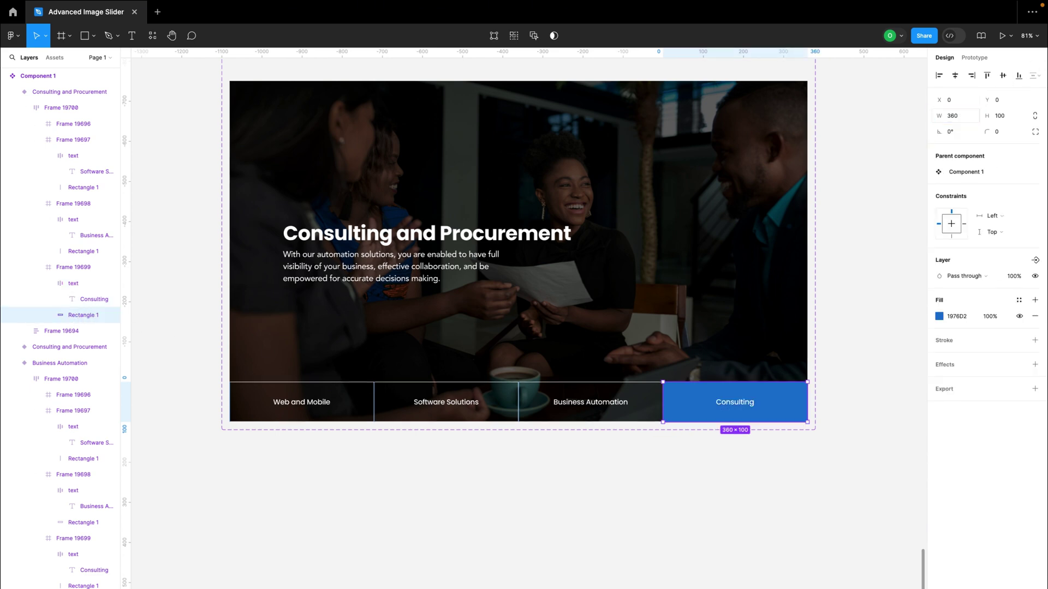
click(846, 290)
scroll(846, 289, down, 10)
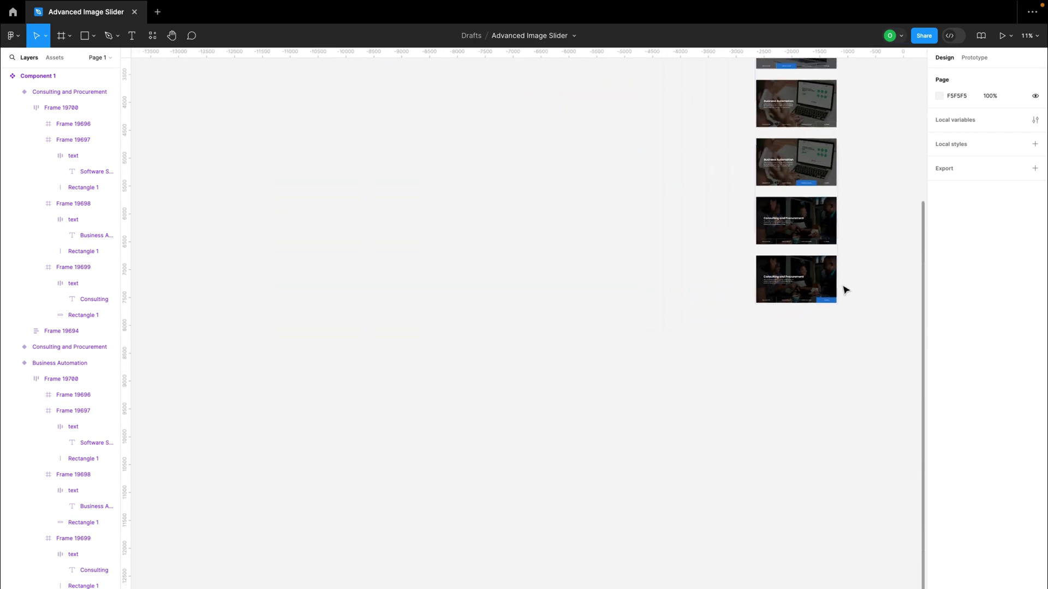
Review the Component 1 variants, then switch to Prototype mode with Shift+E.
scroll(845, 290, up, 5)
scroll(845, 290, right, 2)
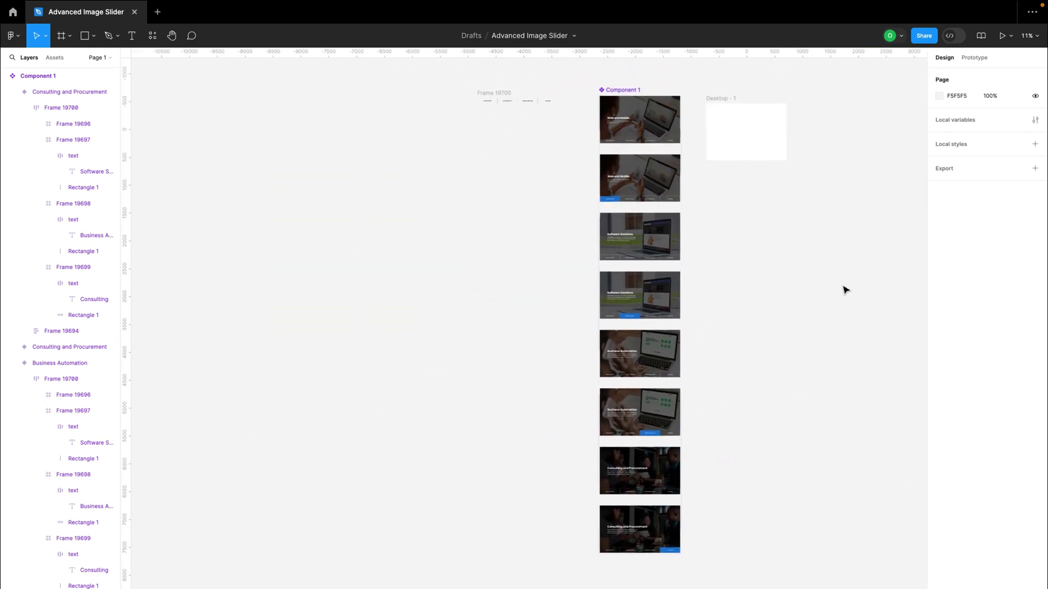
scroll(559, 273, up, 5)
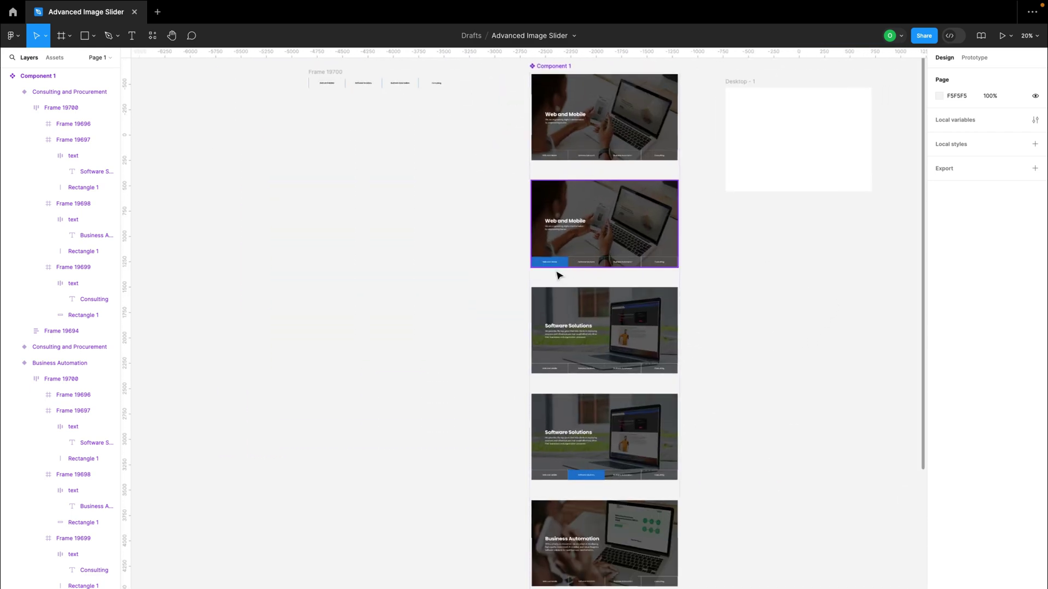
scroll(620, 456, down, 5)
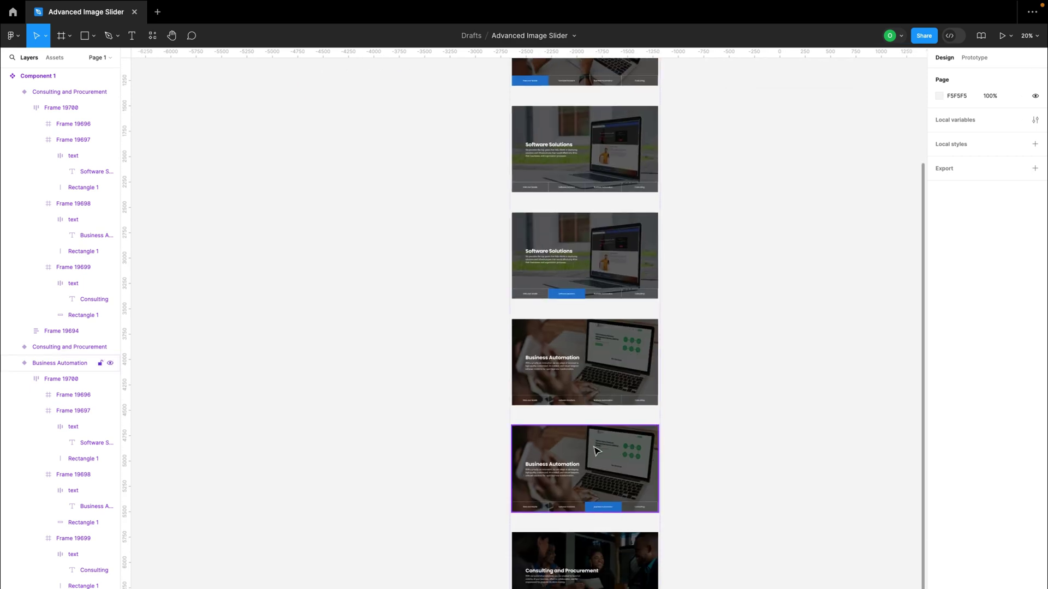
scroll(597, 450, down, 5)
scroll(602, 507, down, 5)
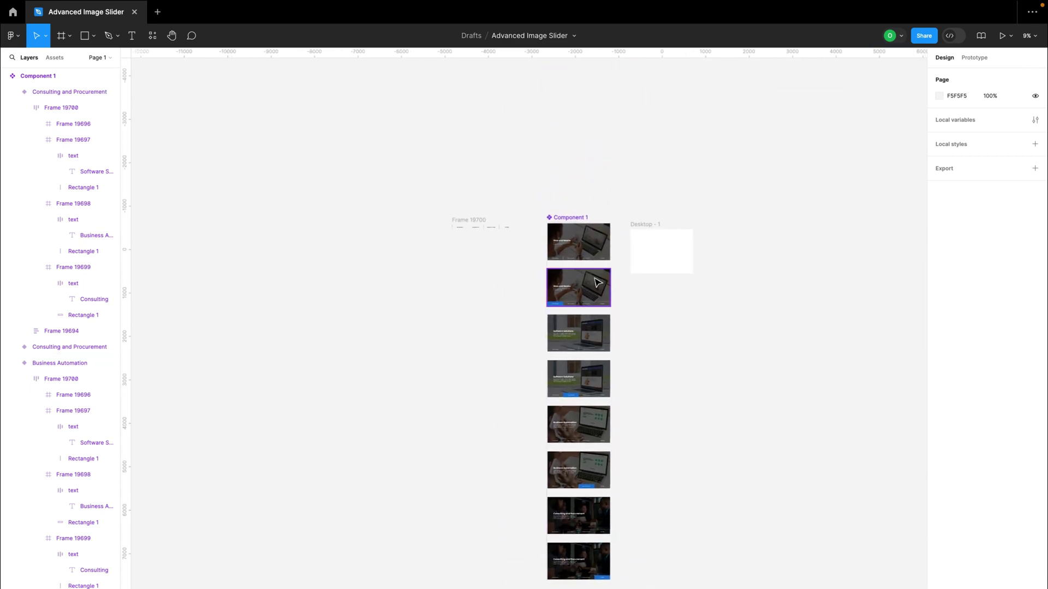
scroll(613, 221, up, 4)
scroll(613, 220, up, 6)
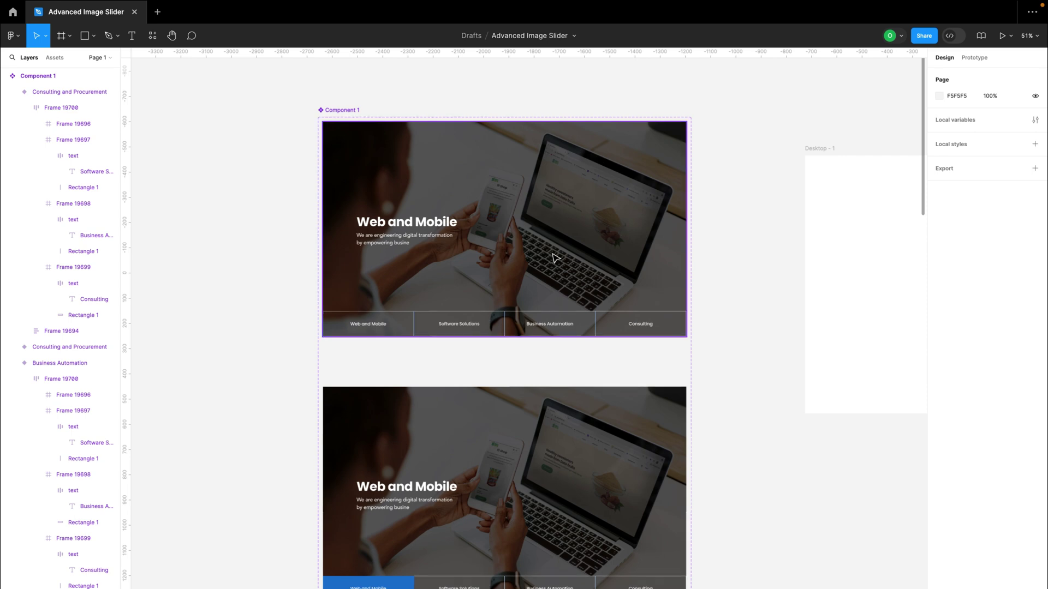
key(shift+e)
scroll(840, 470, up, 2)
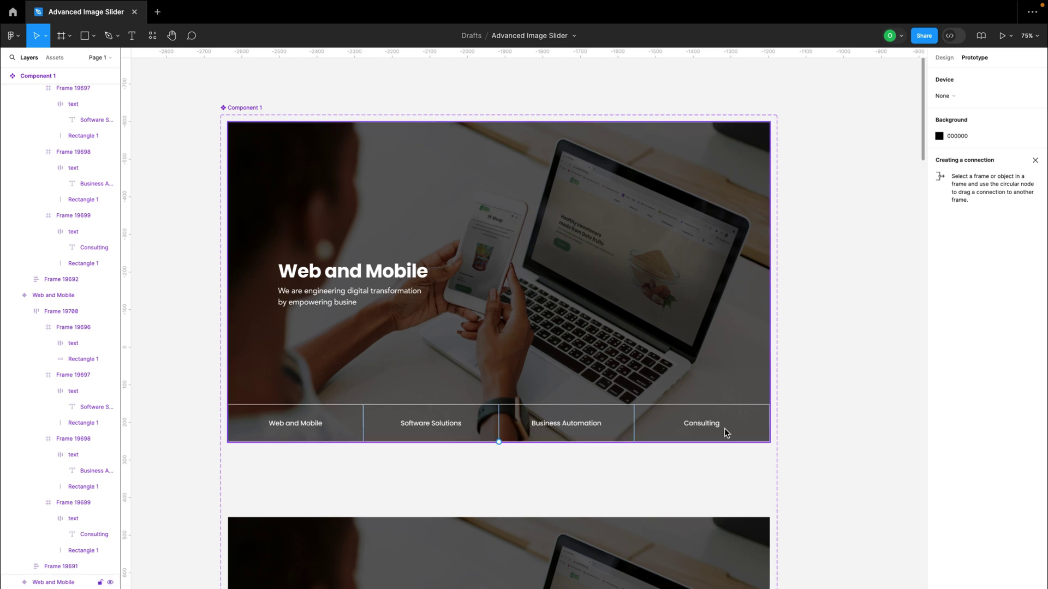
scroll(725, 429, left, 2)
Link the first Web and Mobile slide to the second with After delay, Smart animate, 3000ms.
click(633, 325)
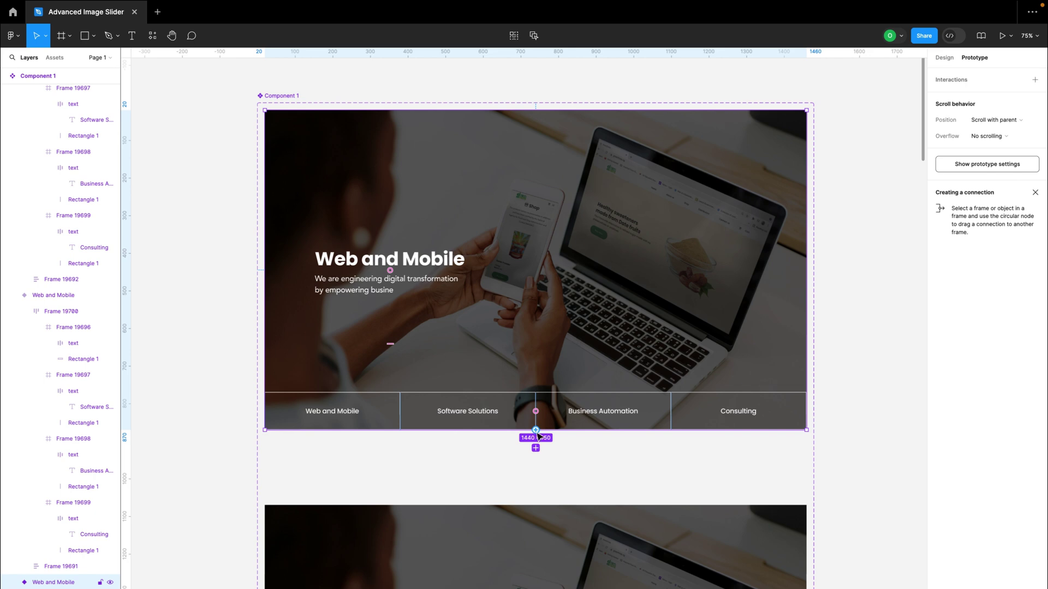
drag(537, 433, 539, 551)
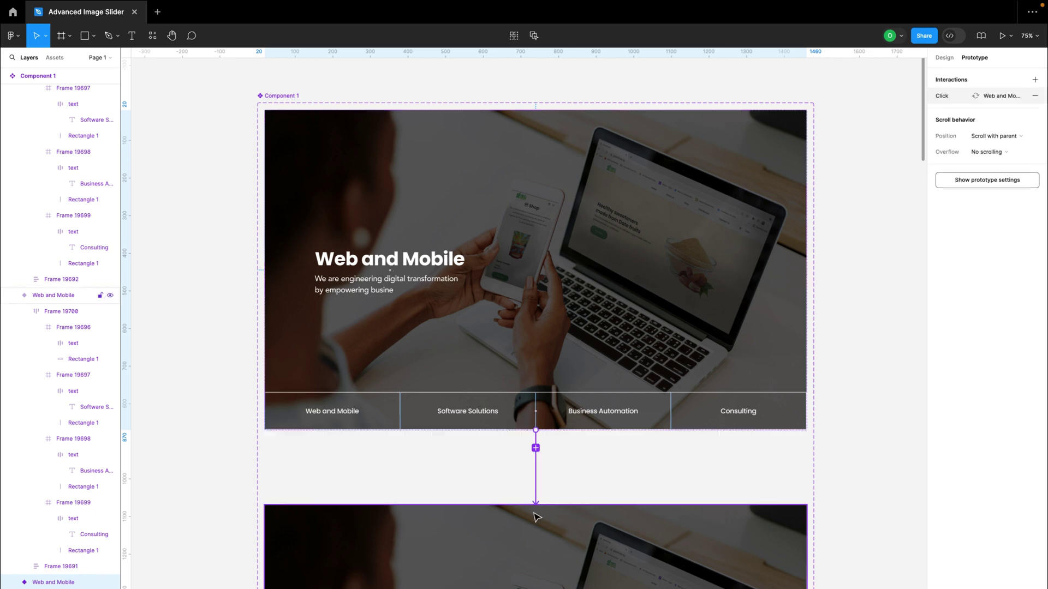
scroll(535, 518, down, 5)
click(545, 282)
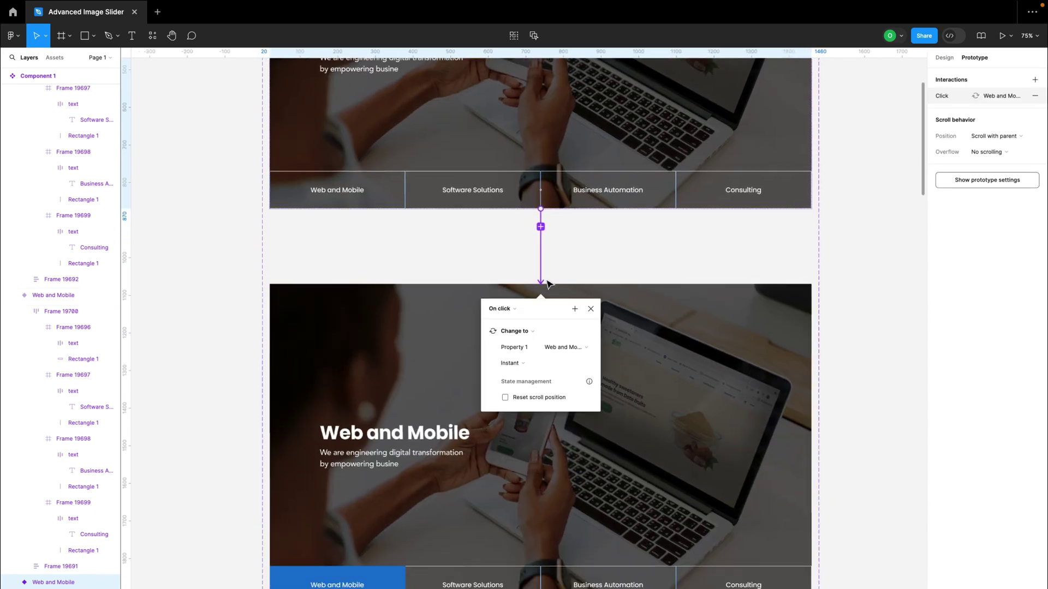
click(502, 309)
click(506, 437)
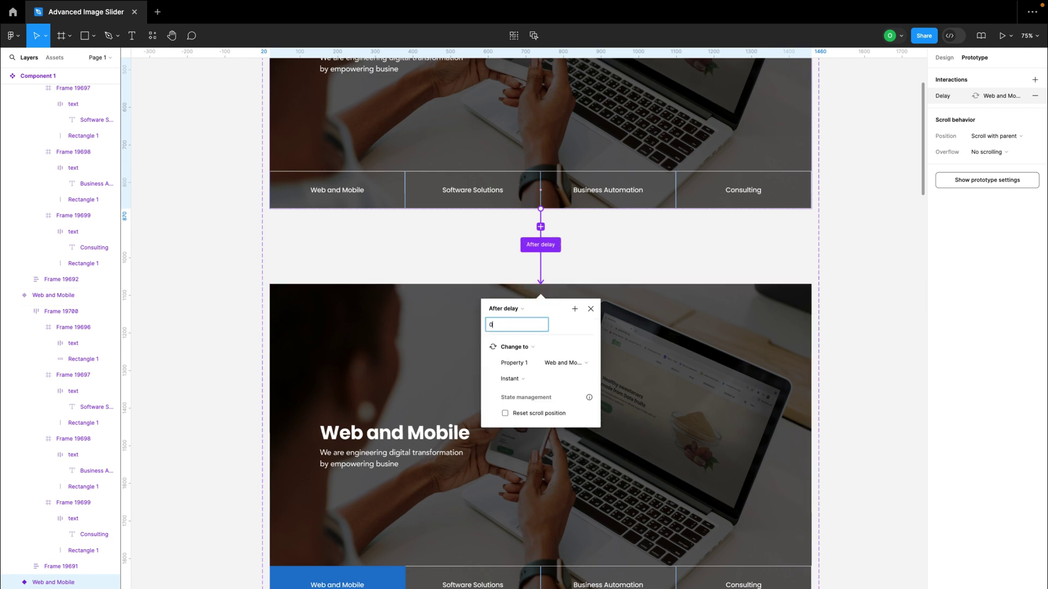
click(512, 380)
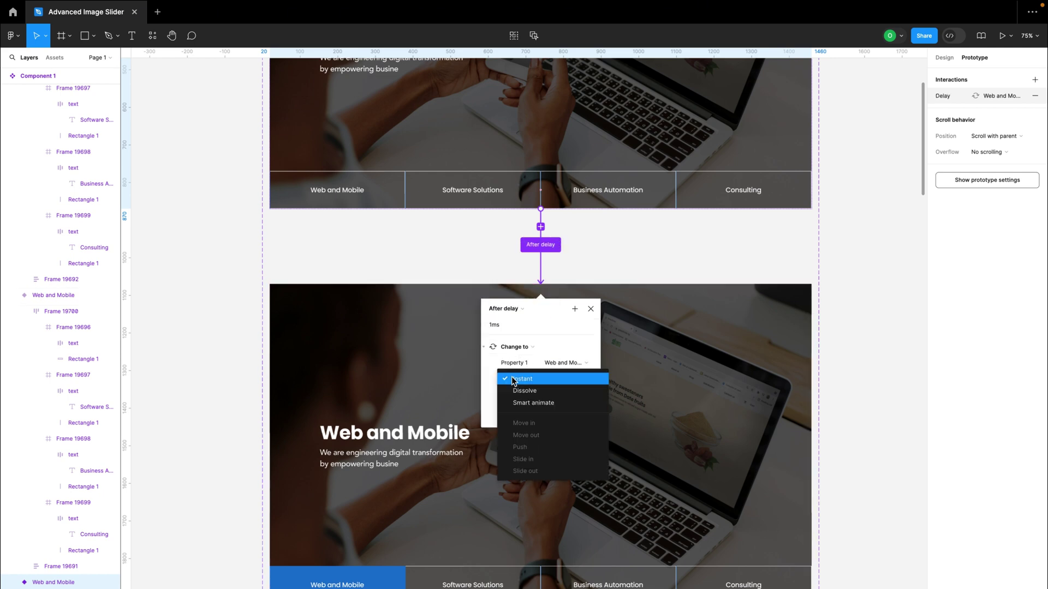
click(536, 403)
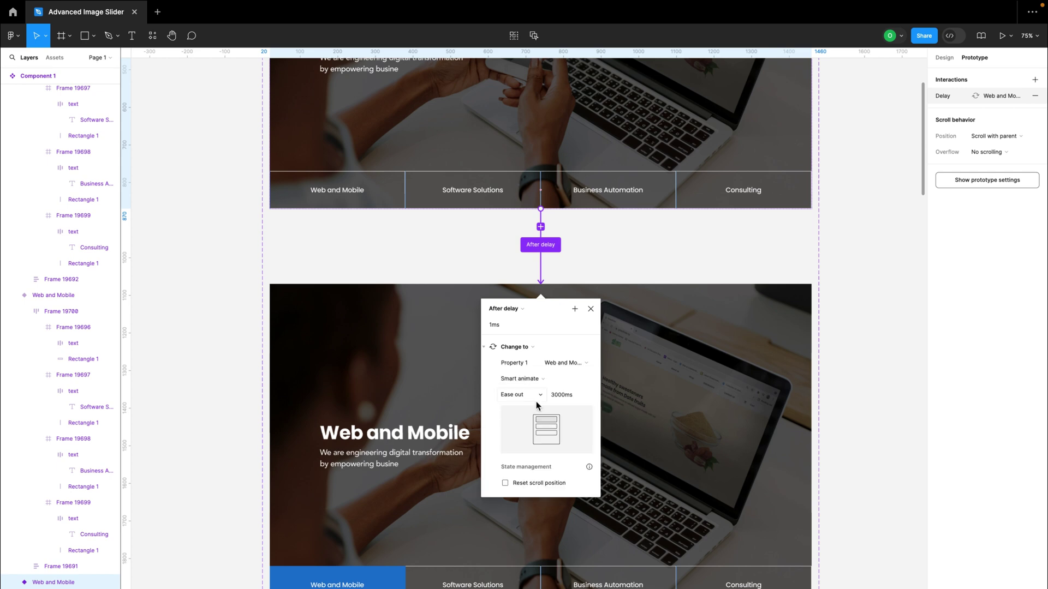
click(567, 395)
text(3000)
key(Return)
key(Escape)
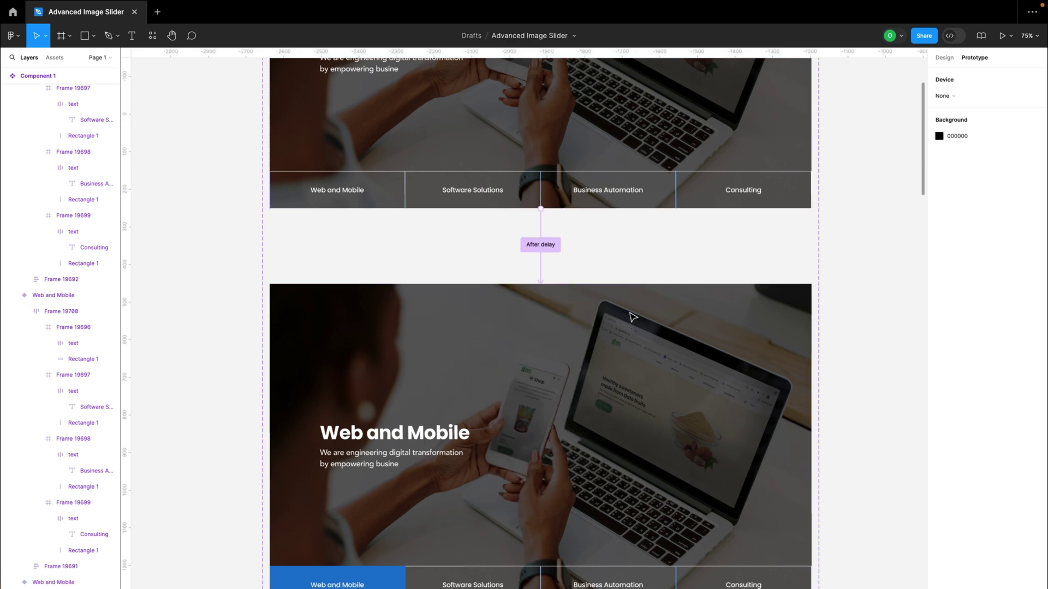
Recheck the Web and Mobile After delay interaction, then close its settings.
scroll(628, 313, down, 5)
scroll(616, 306, right, 3)
scroll(615, 304, up, 2)
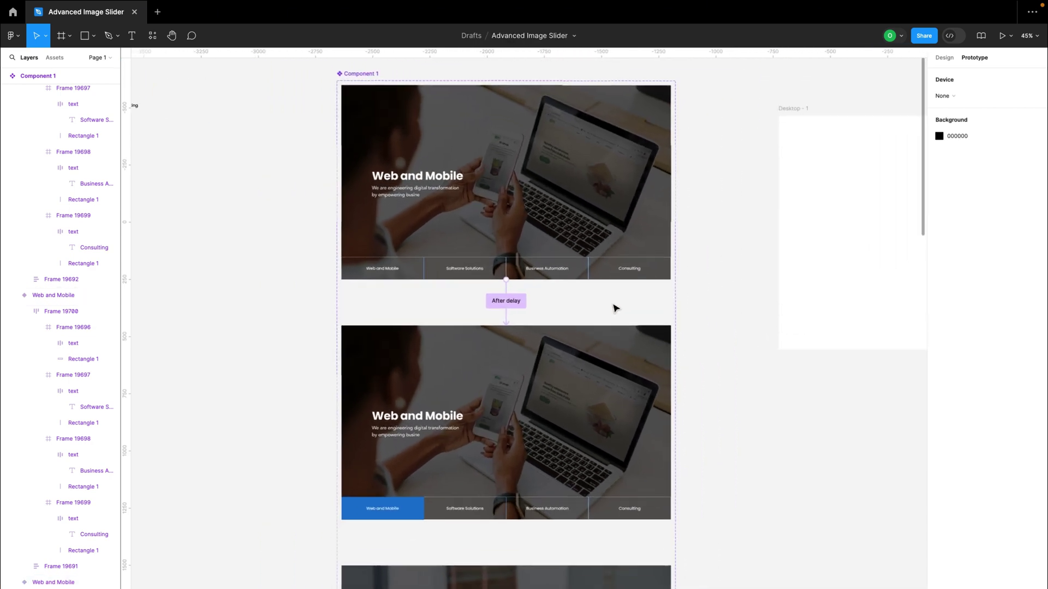
click(586, 193)
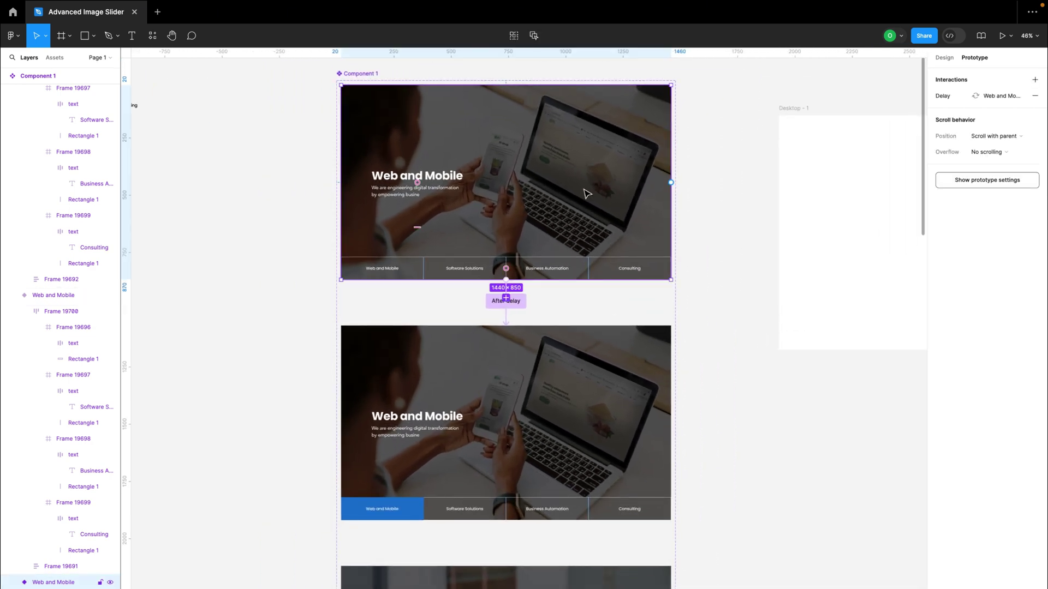
click(580, 345)
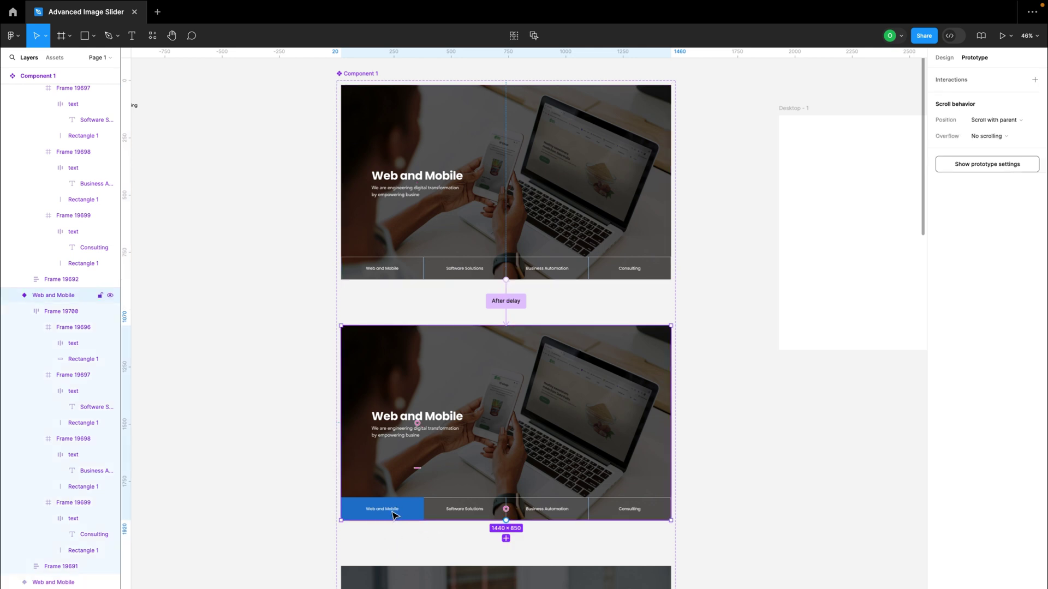
click(506, 300)
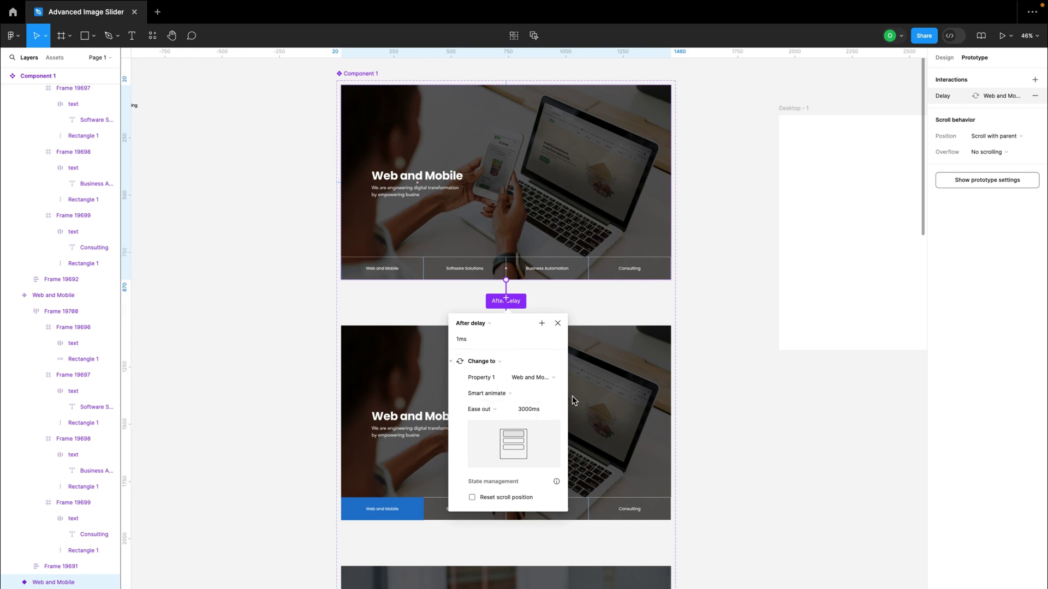
click(694, 390)
scroll(695, 391, down, 5)
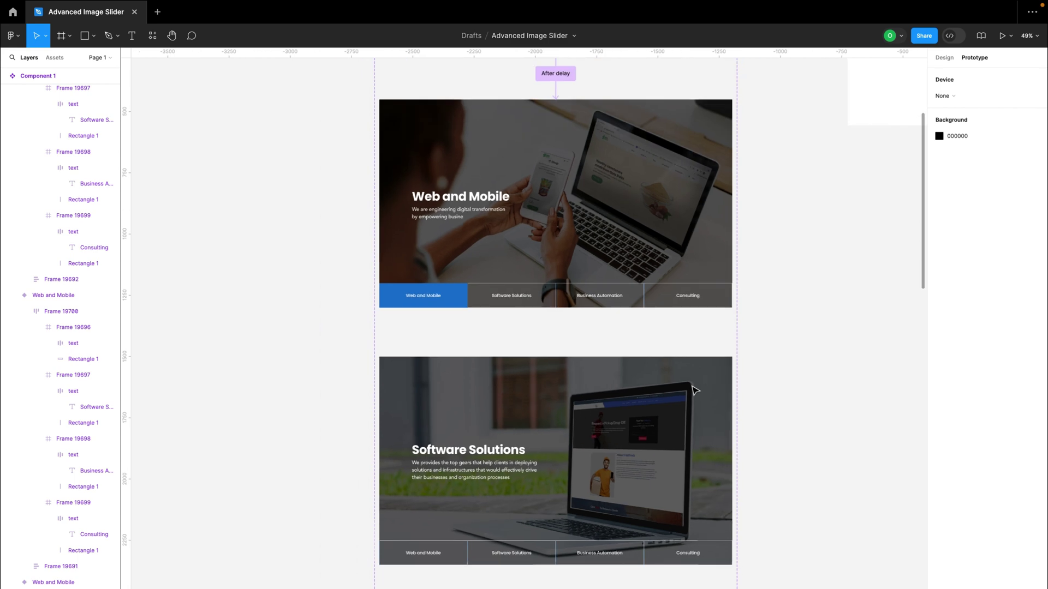
Connect Web and Mobile to Software Solutions using After delay 1ms and an Instant transition.
click(571, 304)
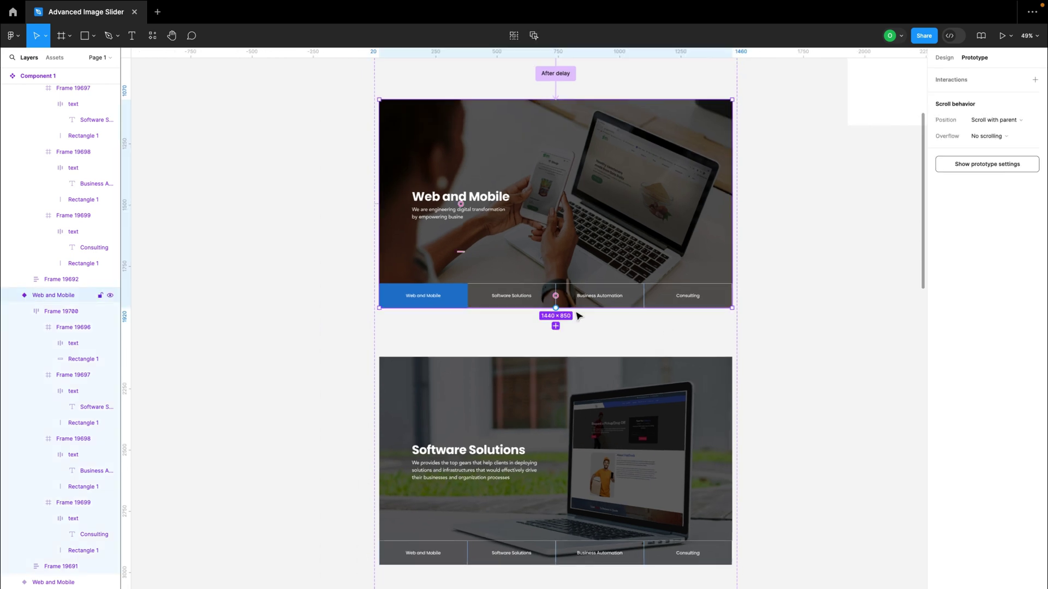
drag(558, 311, 559, 369)
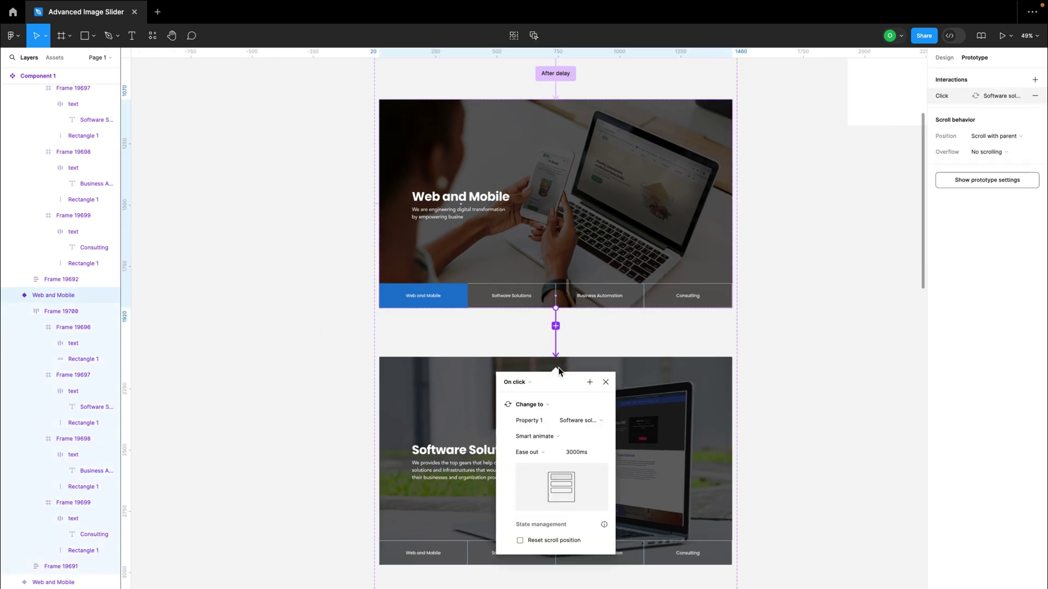
scroll(558, 368, up, 5)
scroll(558, 367, down, 5)
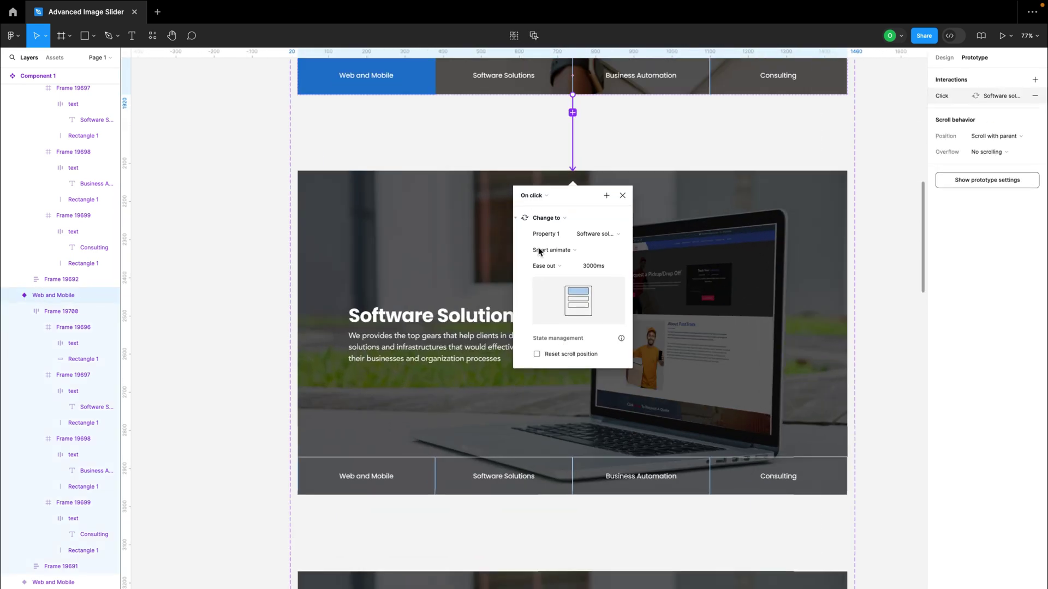
click(531, 197)
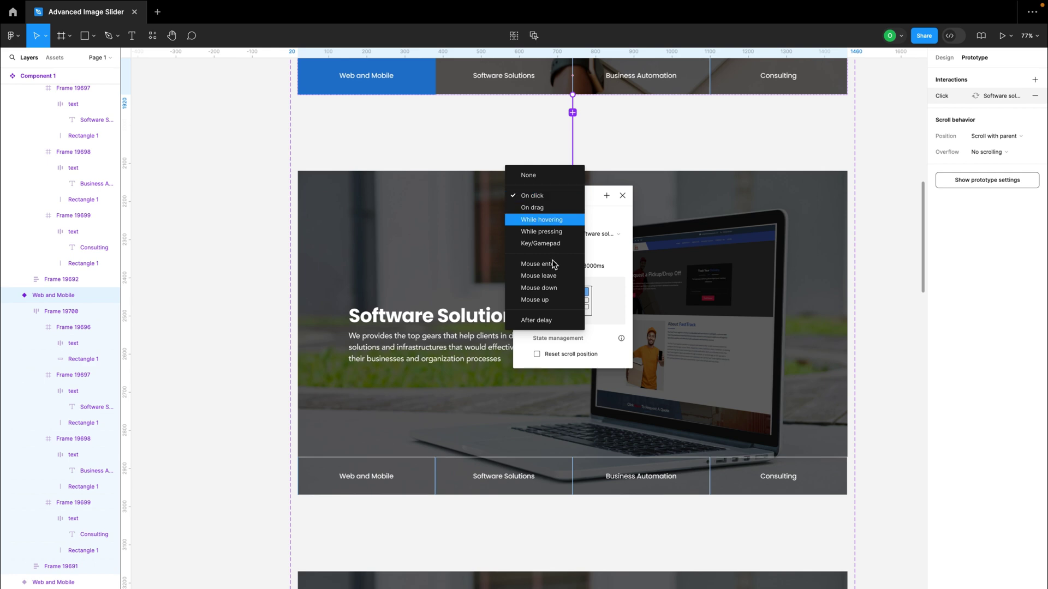
click(539, 320)
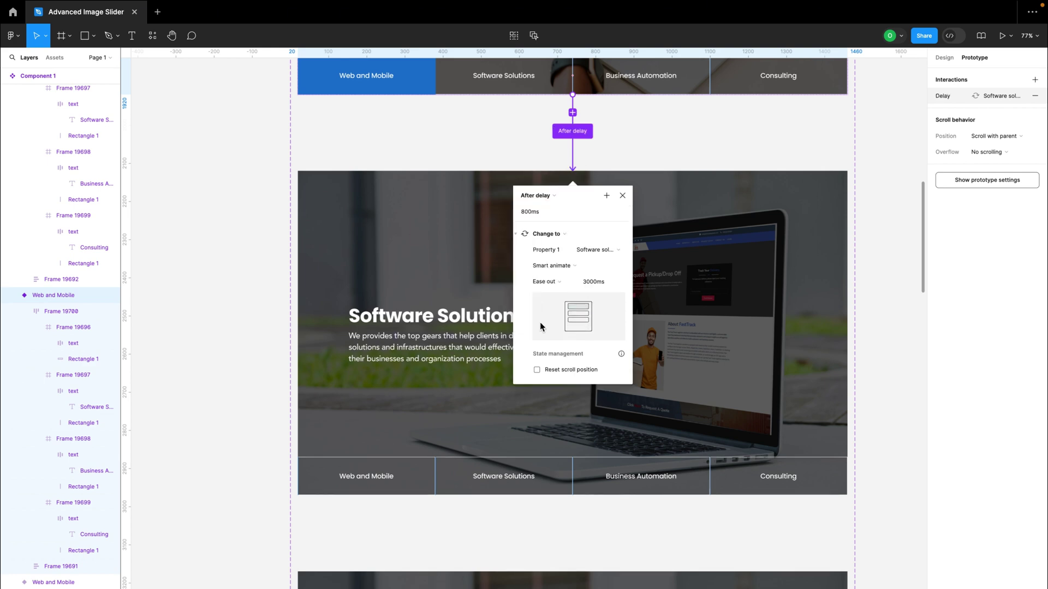
double_click(537, 211)
text(1)
key(Return)
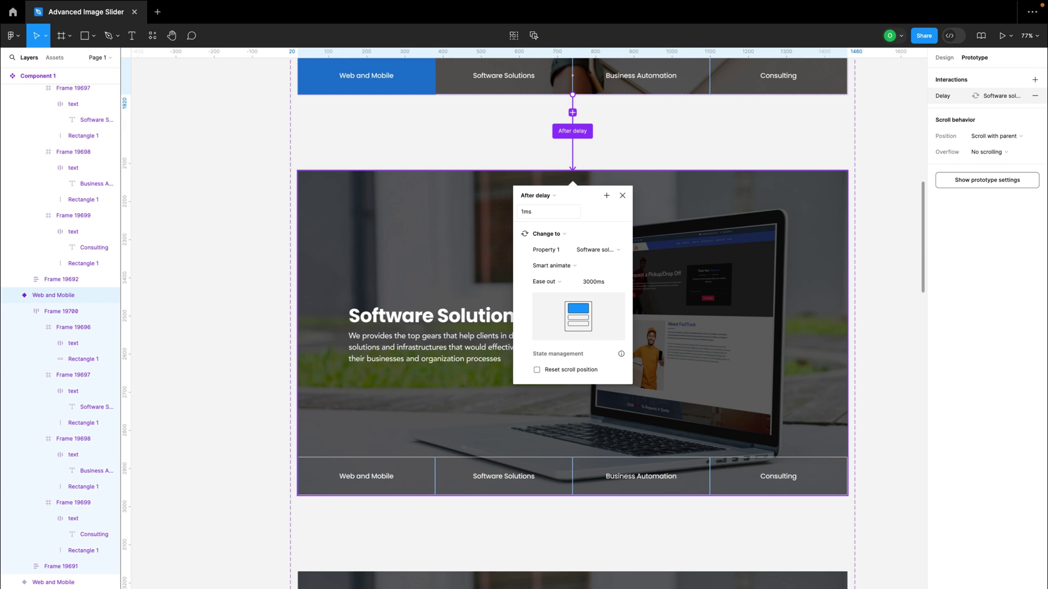
click(558, 264)
click(561, 248)
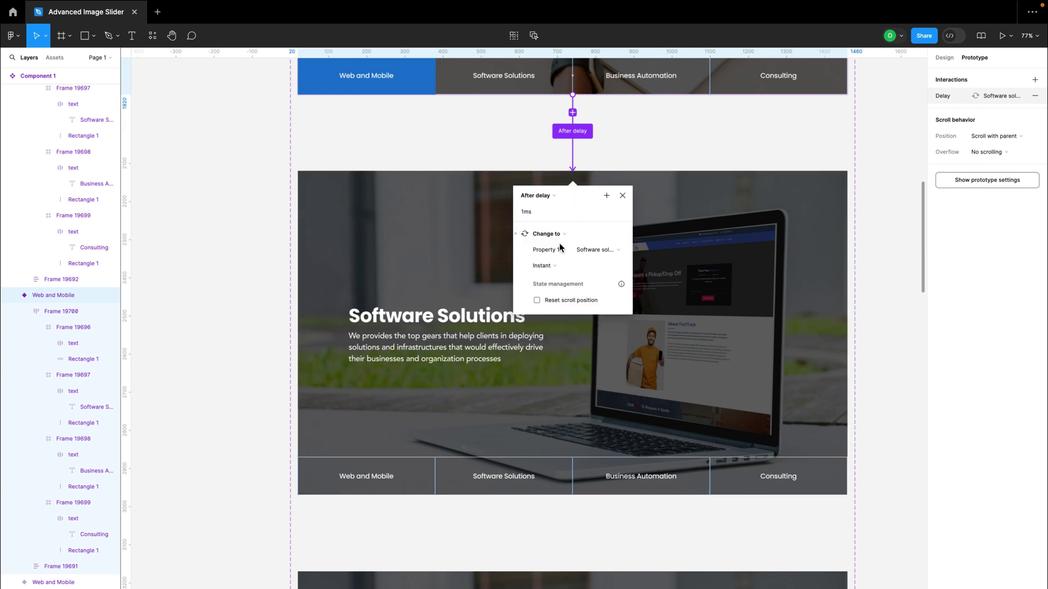
click(622, 197)
Drag a prototype connection from the Software Solutions variant to the next variant below.
scroll(623, 199, down, 5)
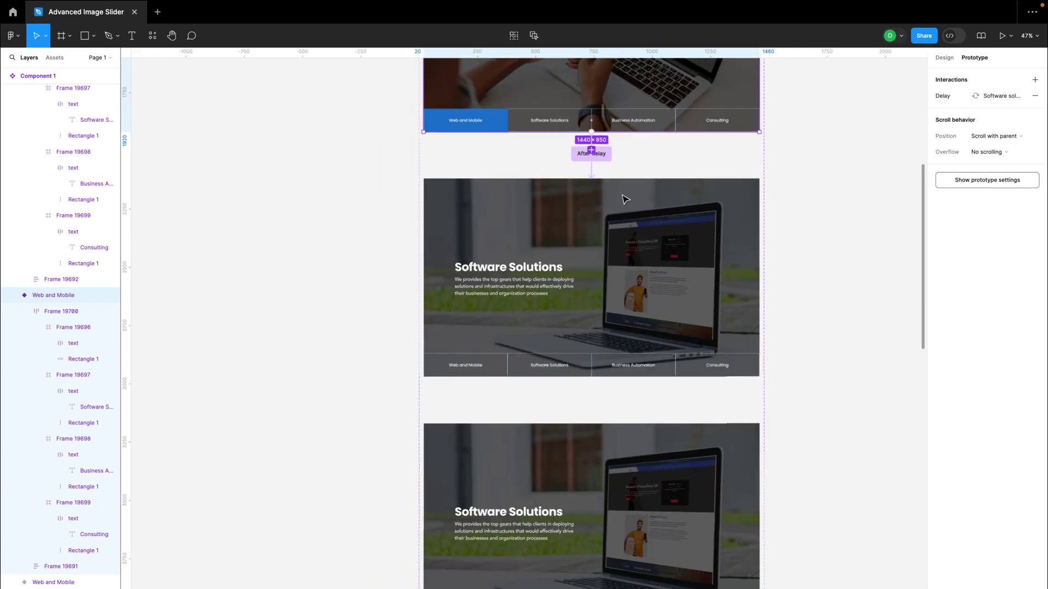
click(586, 211)
scroll(579, 240, down, 2)
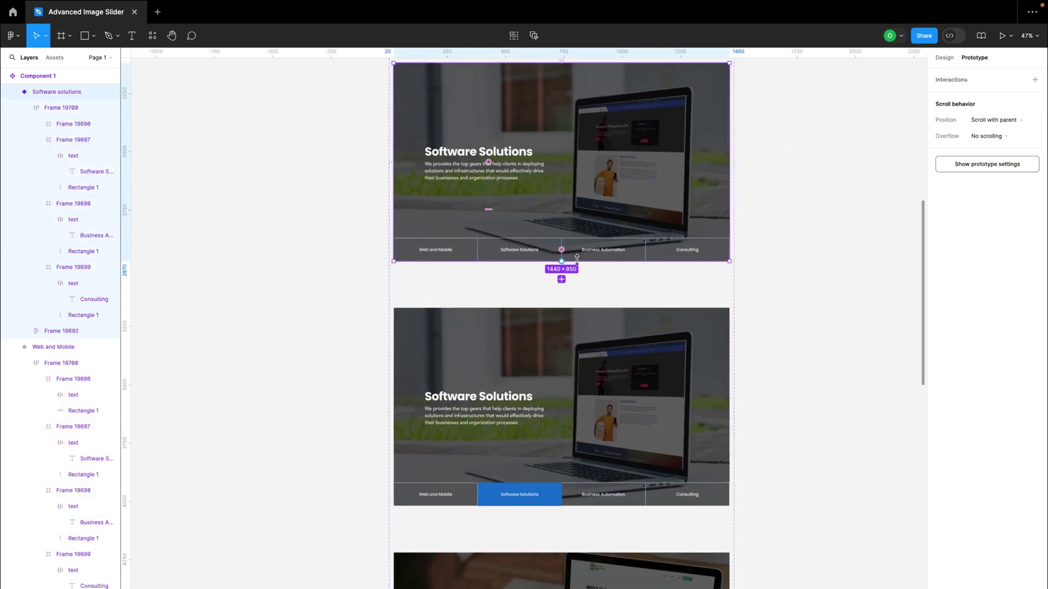
scroll(572, 273, up, 3)
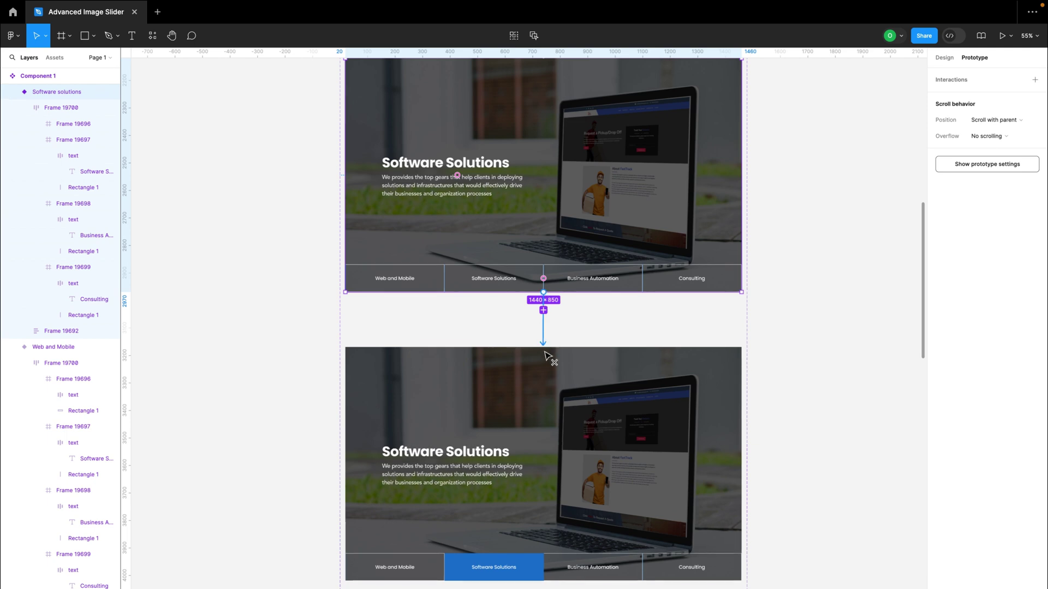
drag(545, 351, 543, 359)
scroll(522, 382, down, 2)
scroll(524, 349, up, 5)
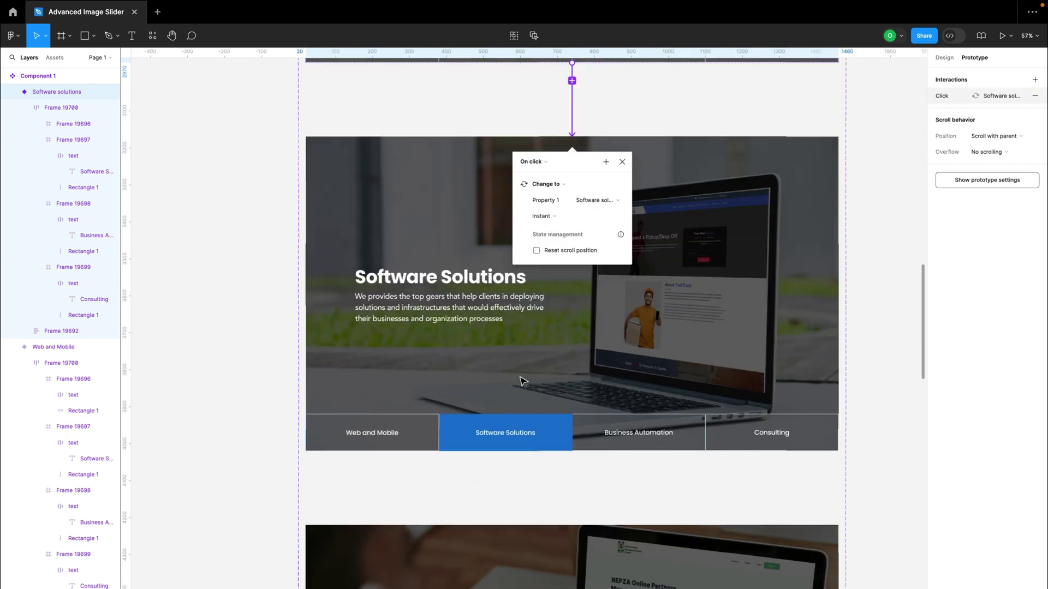
Set that connection to After delay 1ms with a Smart animate transition.
click(557, 92)
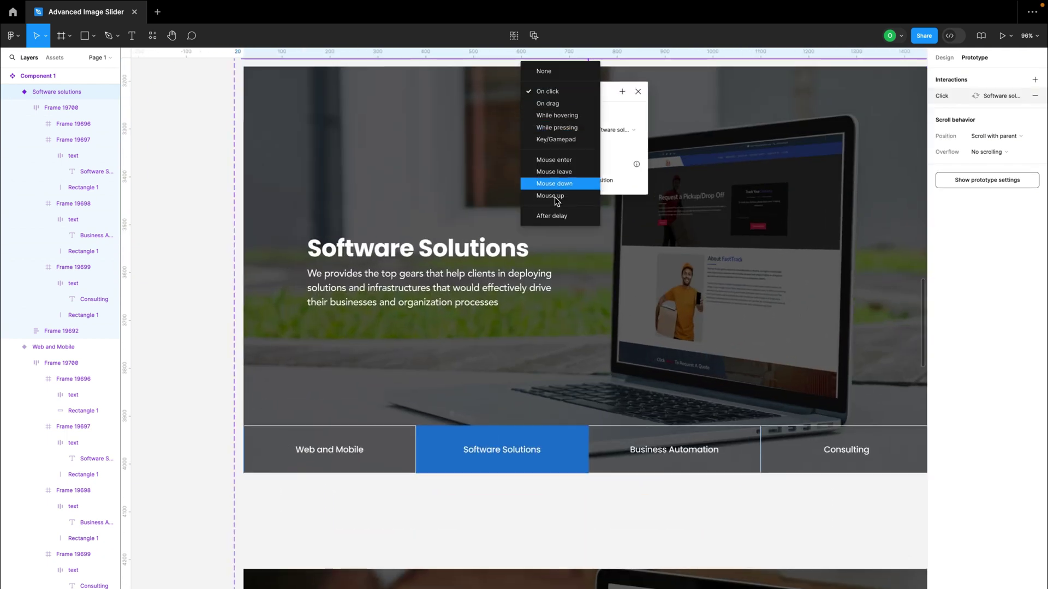
click(556, 215)
click(559, 107)
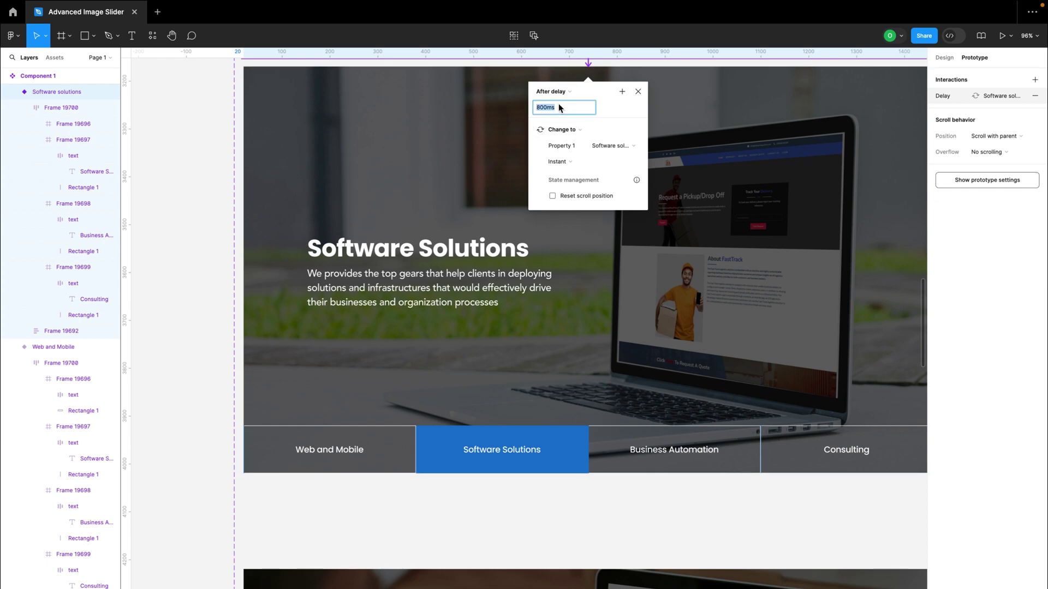
click(562, 162)
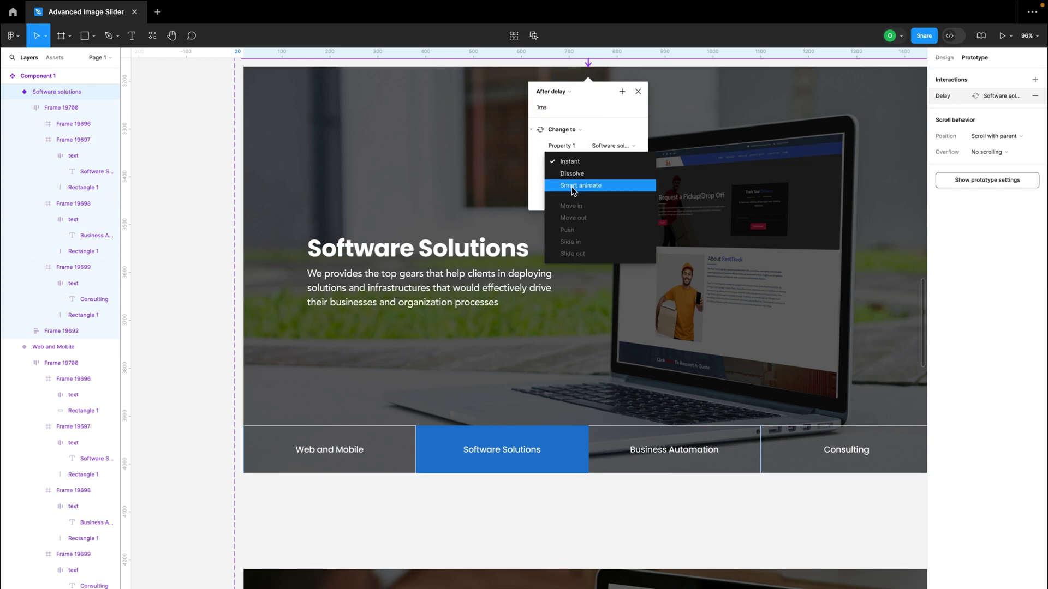
click(573, 188)
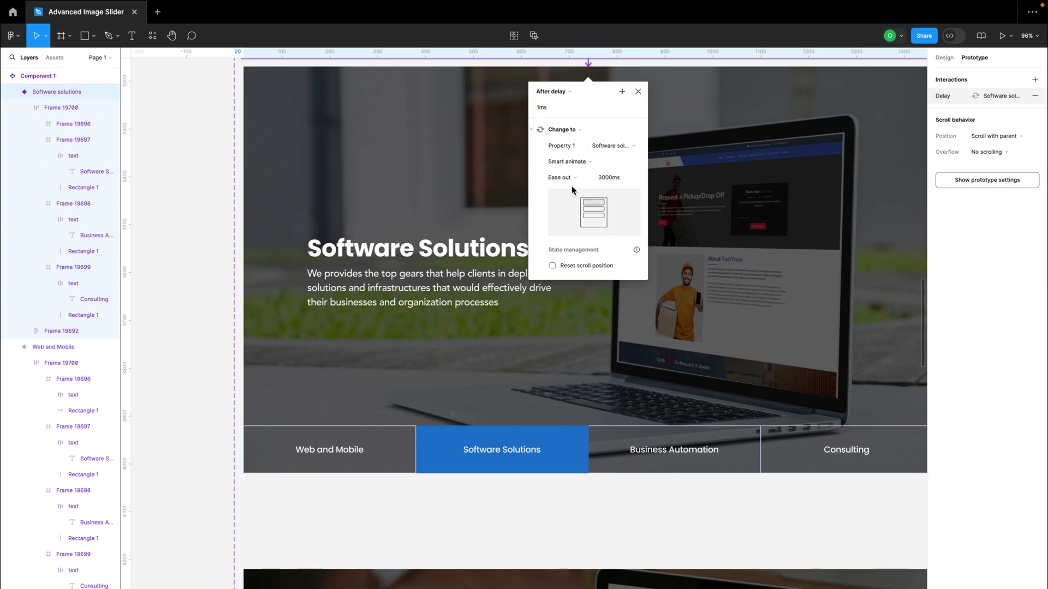
click(680, 179)
scroll(677, 273, down, 5)
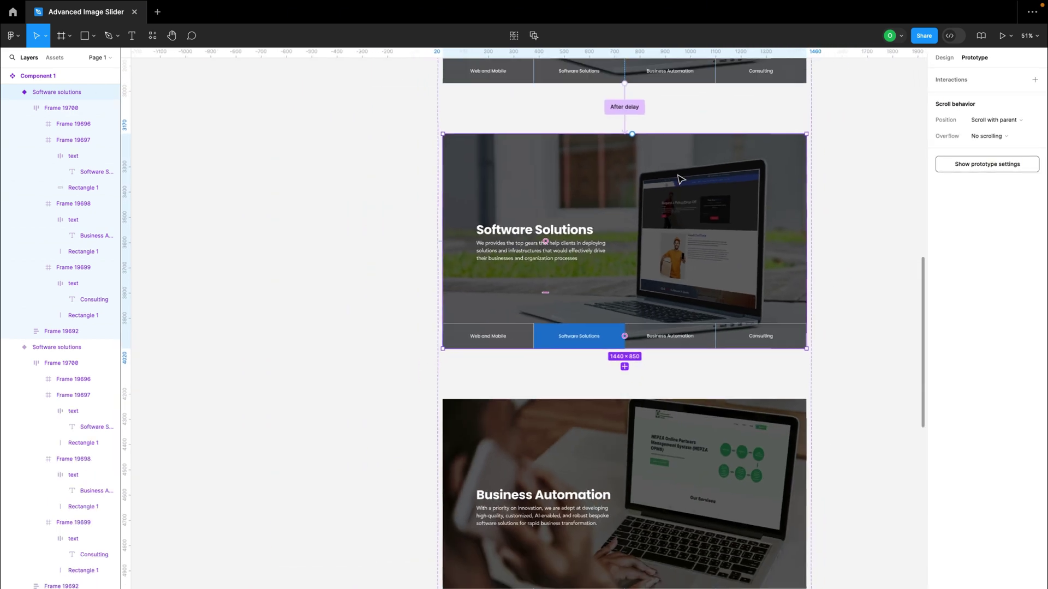
scroll(675, 302, up, 2)
scroll(674, 303, down, 4)
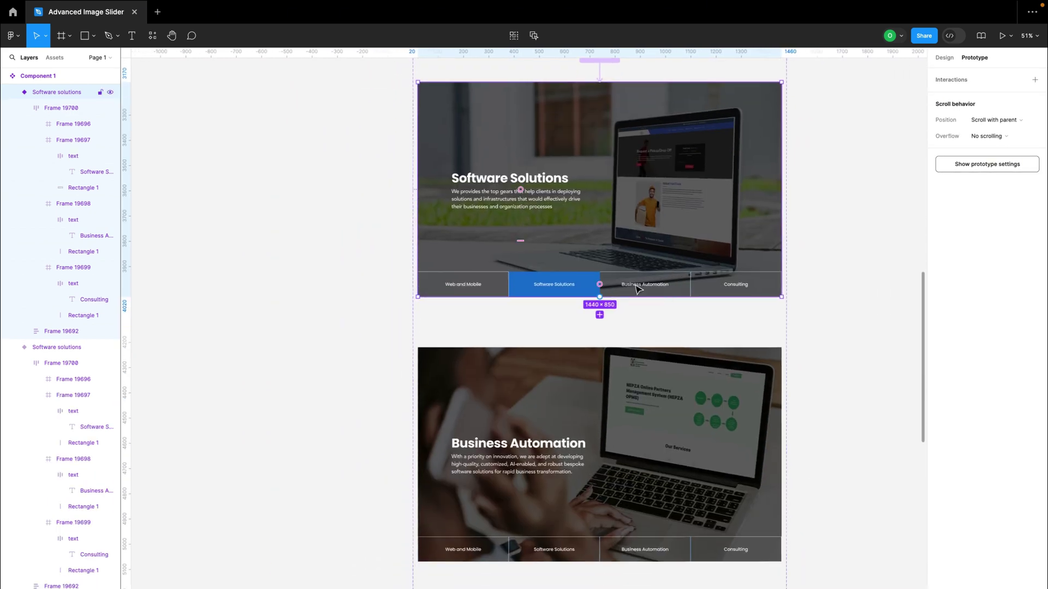
scroll(636, 286, up, 2)
scroll(568, 271, down, 1)
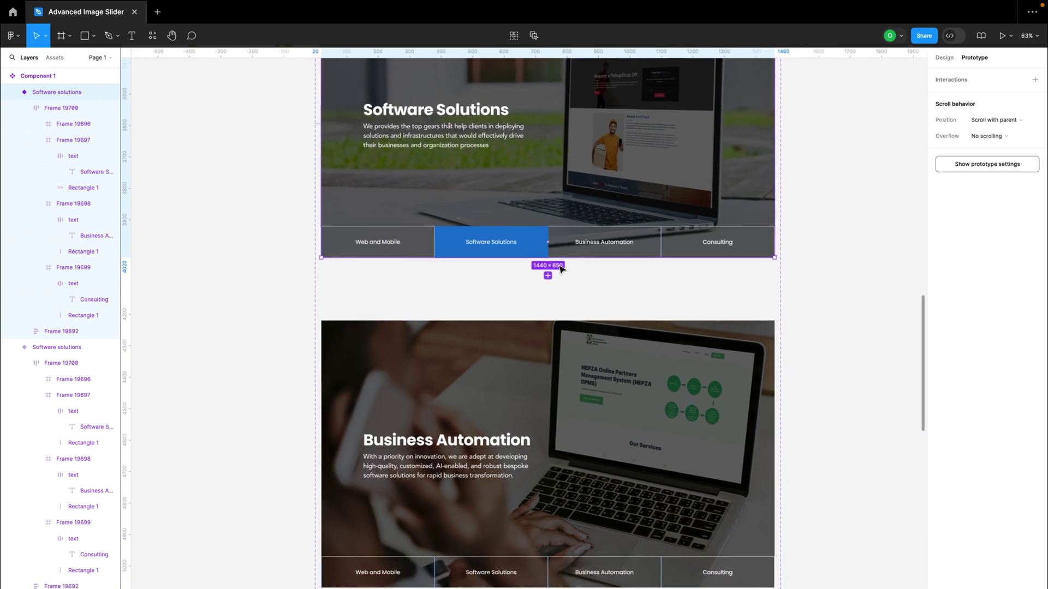
Link Software Solutions to Business Automation with After delay 1ms and Instant transition.
drag(548, 257, 554, 334)
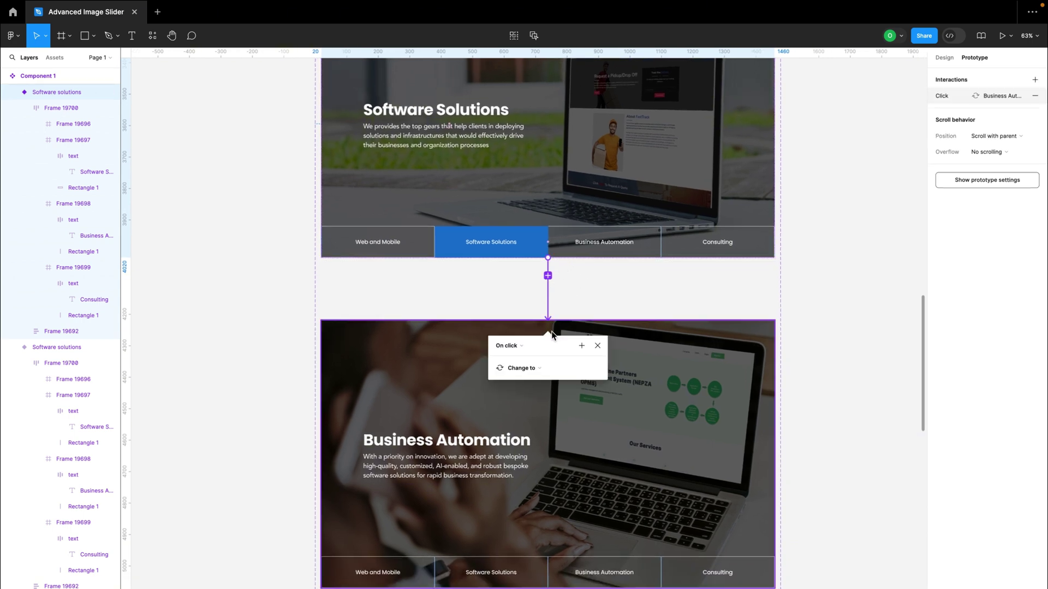
click(516, 346)
click(522, 473)
click(518, 363)
text(1ms)
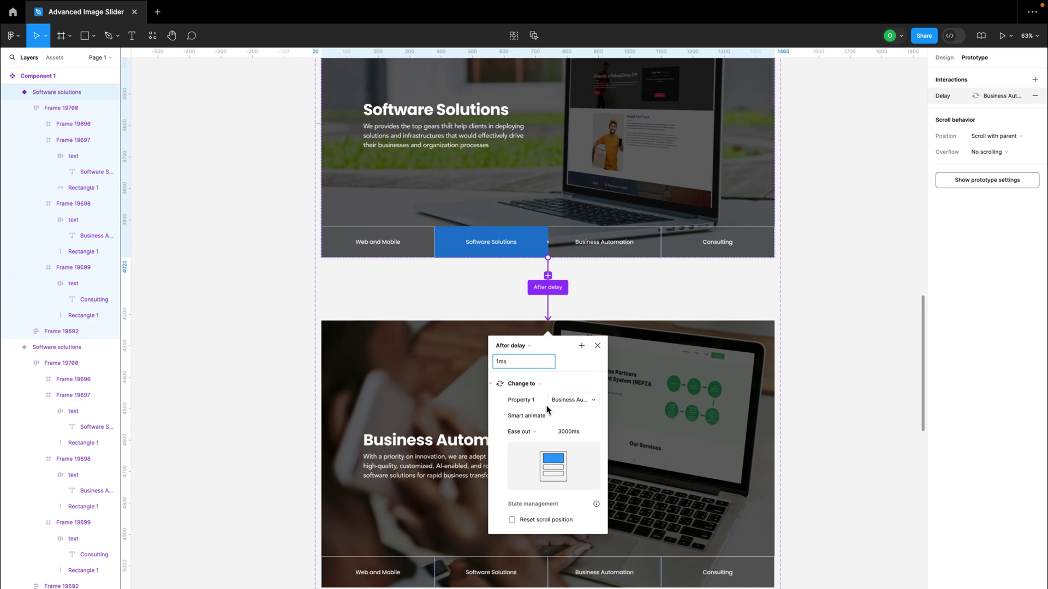
click(527, 416)
click(524, 399)
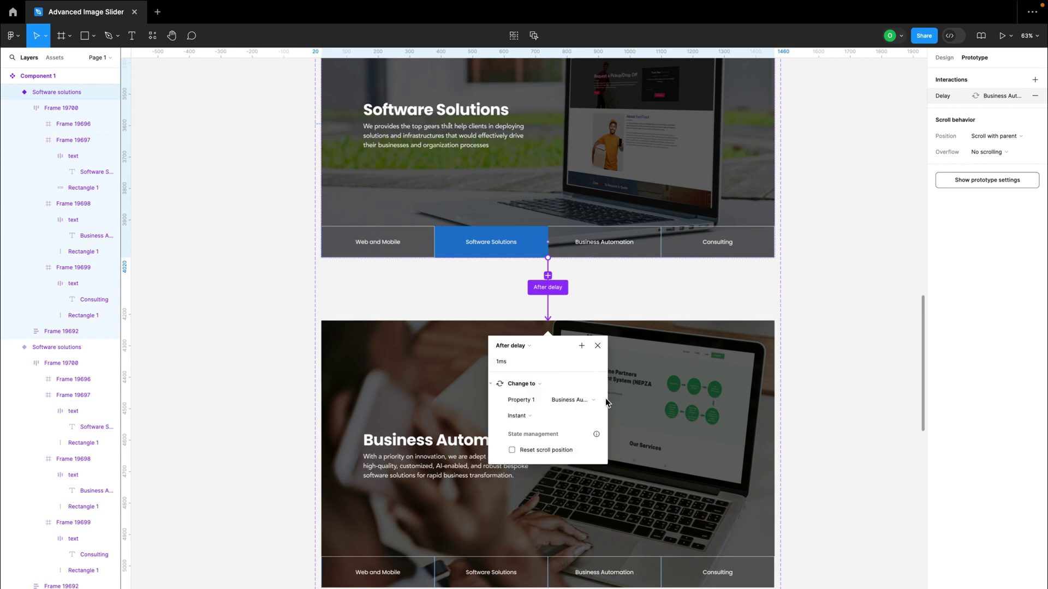
scroll(606, 382, down, 2)
click(597, 284)
scroll(593, 290, down, 5)
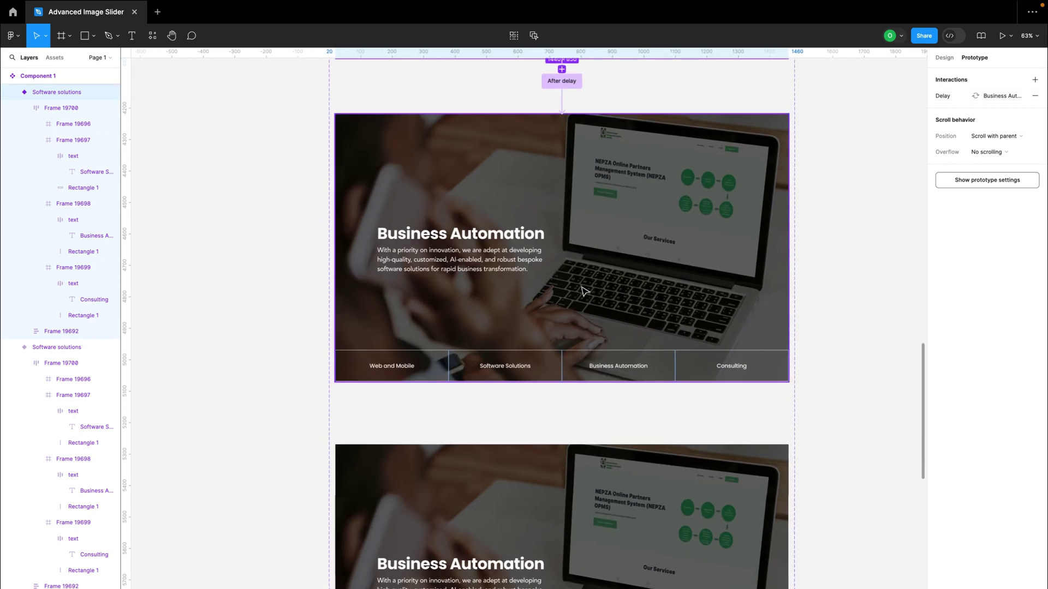
Link Business Automation to the next variant using After delay and Smart animate.
click(591, 293)
scroll(592, 306, down, 4)
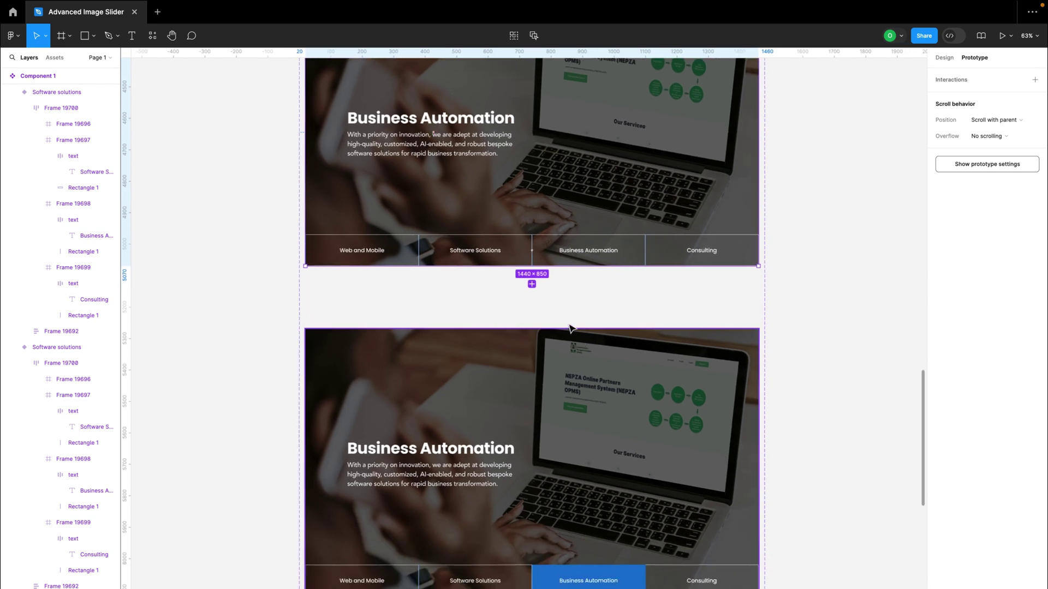
drag(533, 267, 533, 342)
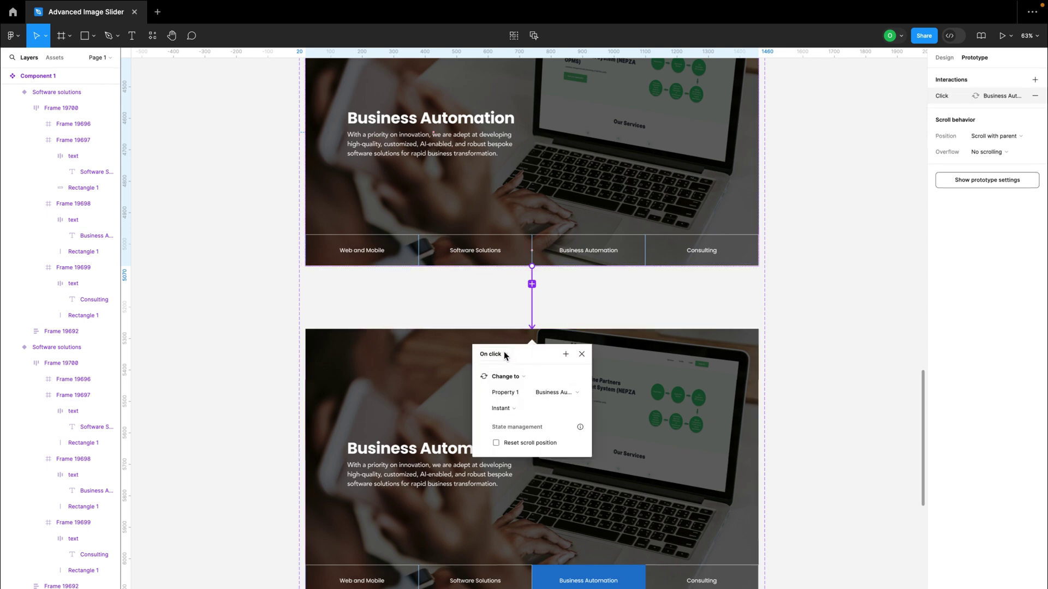
scroll(503, 356, down, 2)
click(497, 280)
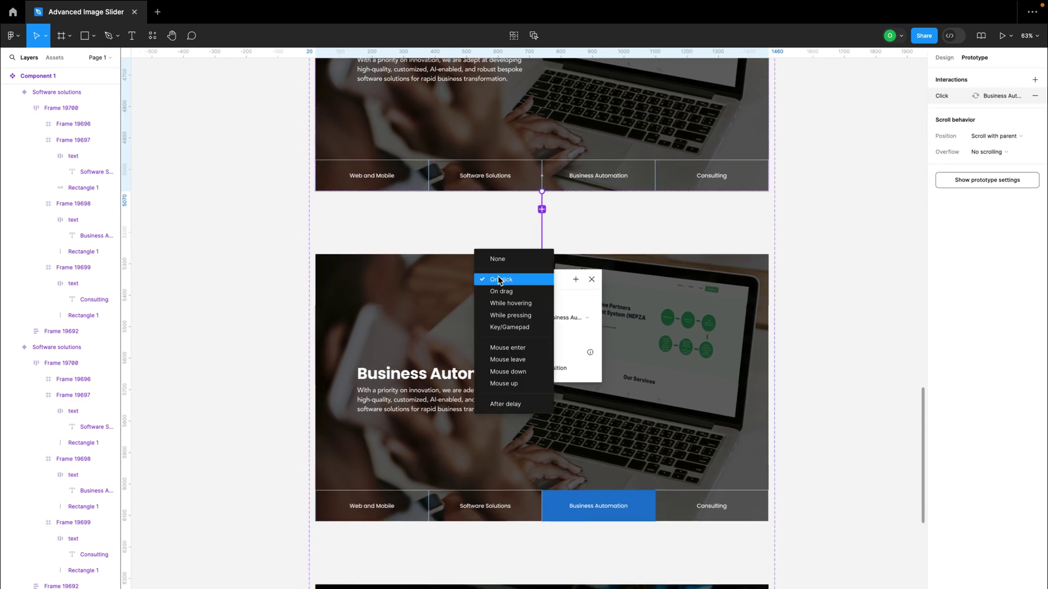
click(500, 403)
click(511, 295)
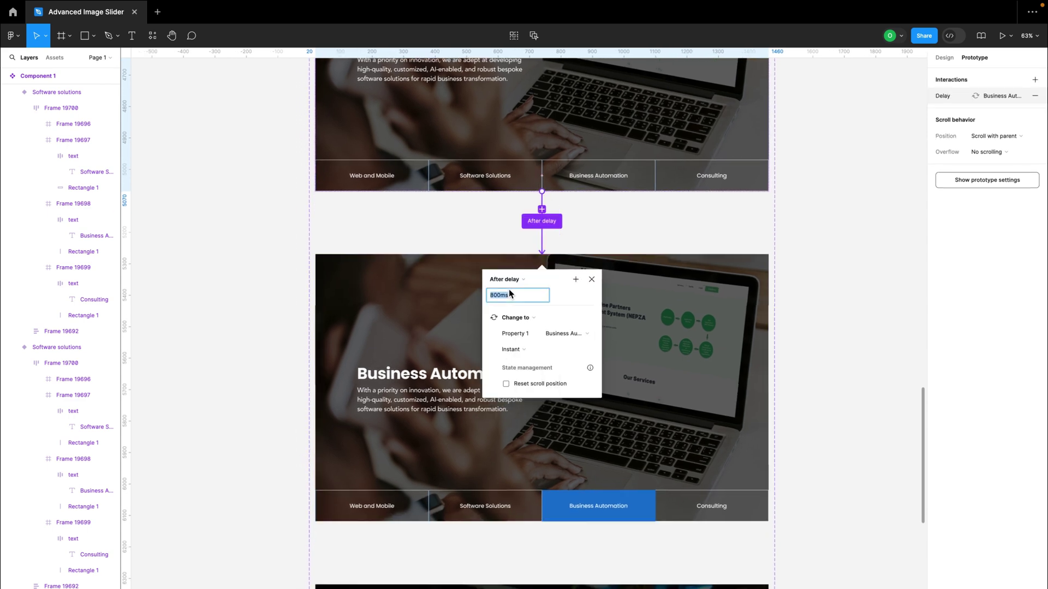
text(1ma)
click(525, 350)
click(535, 373)
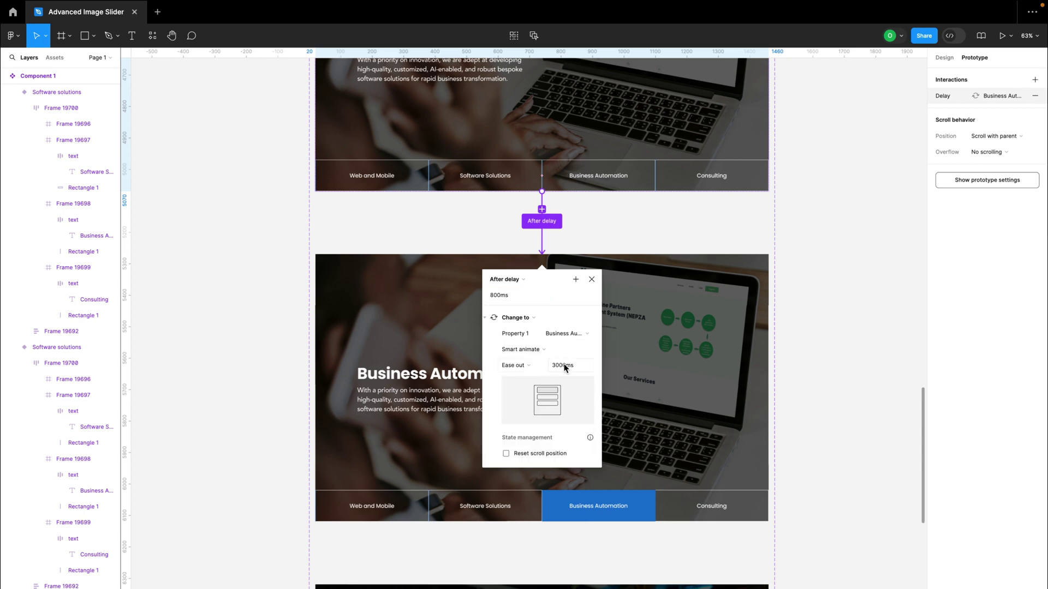
click(644, 346)
scroll(644, 346, down, 4)
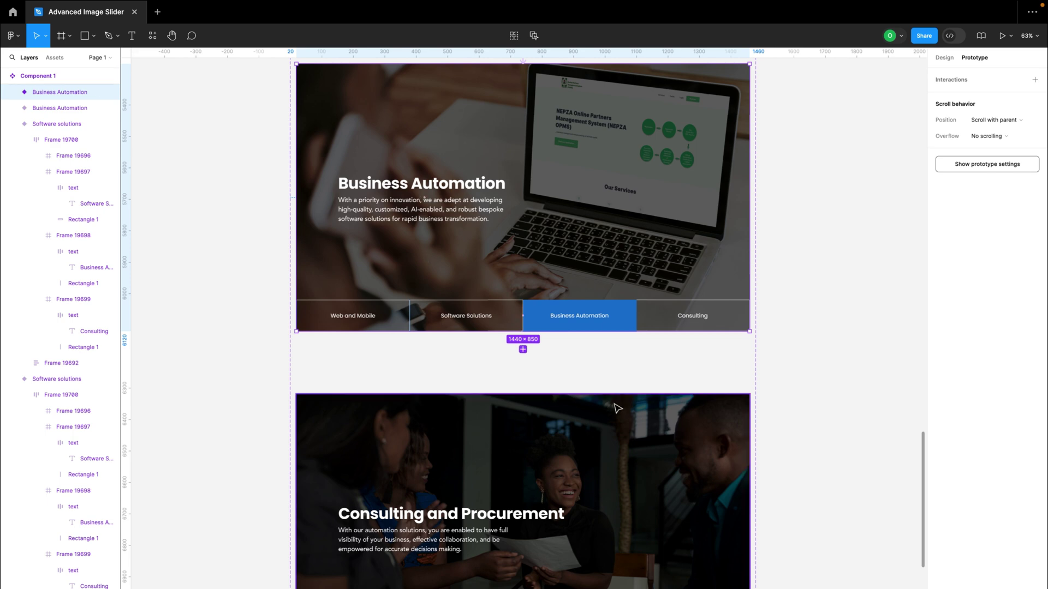
Link the Business Automation slide to the Consulting and Procurement variant with an After delay of 1 and an instant change.
scroll(615, 404, down, 3)
scroll(615, 404, up, 2)
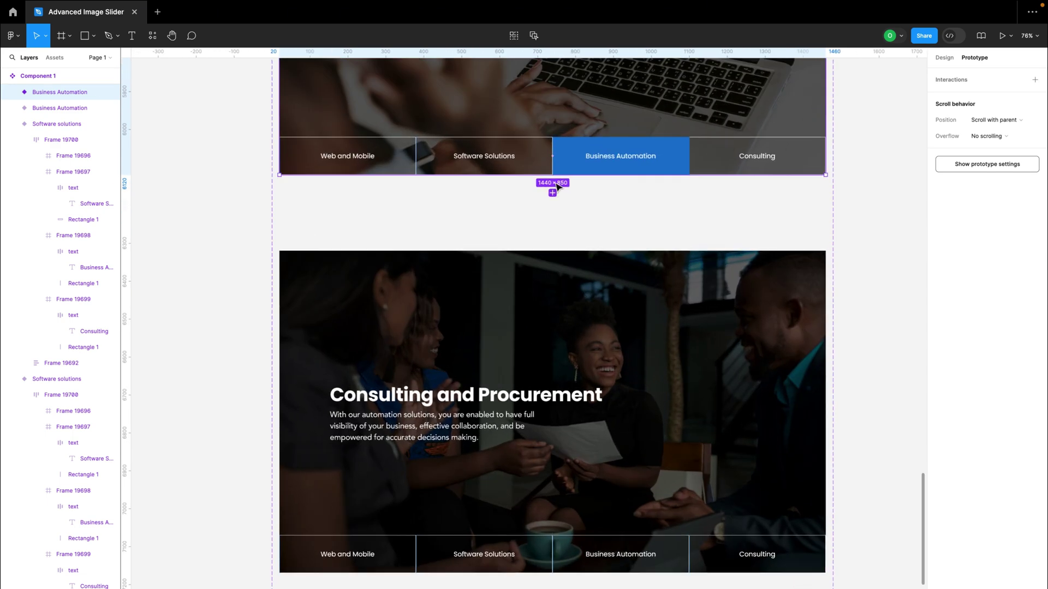
drag(556, 229, 559, 276)
click(517, 276)
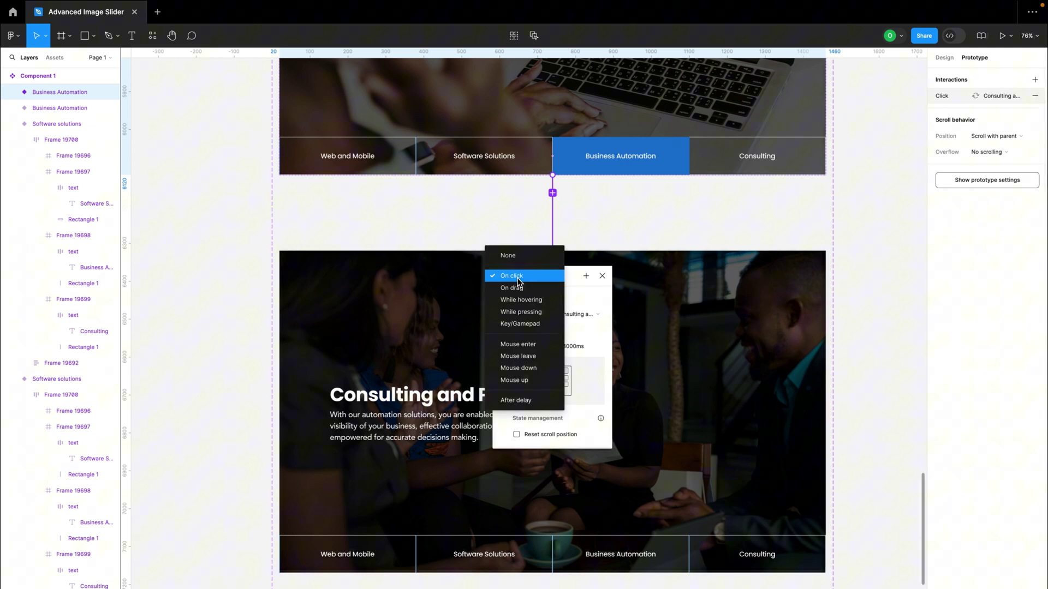
click(526, 399)
click(522, 291)
text(1ms)
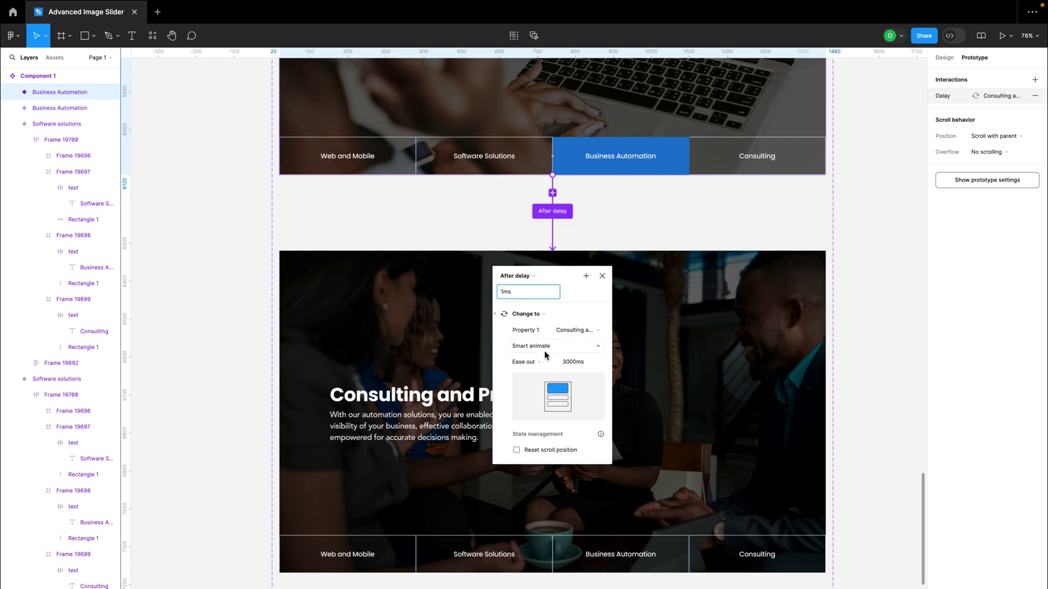
click(543, 348)
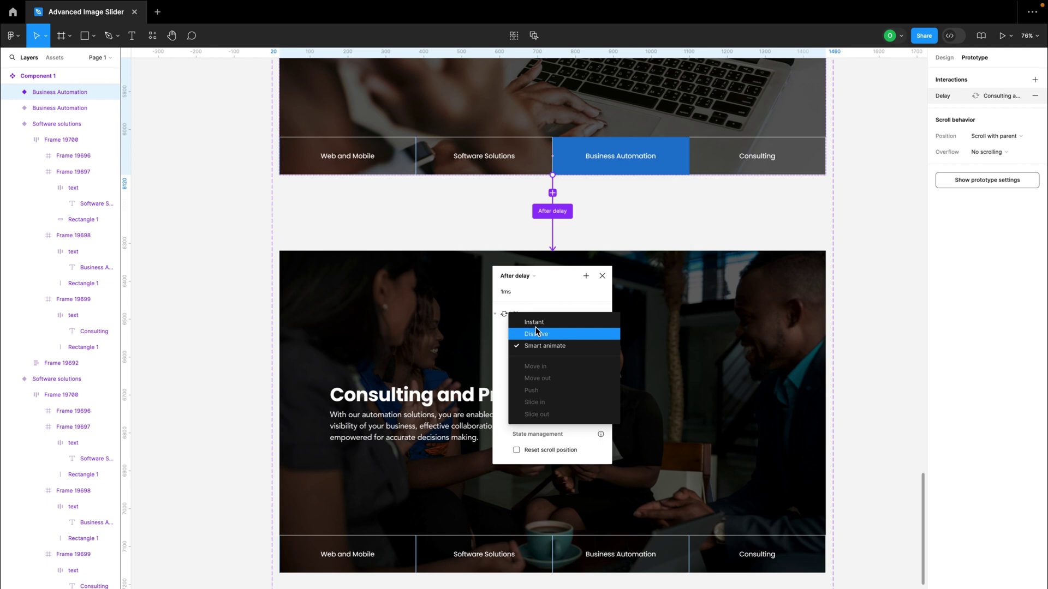
click(535, 324)
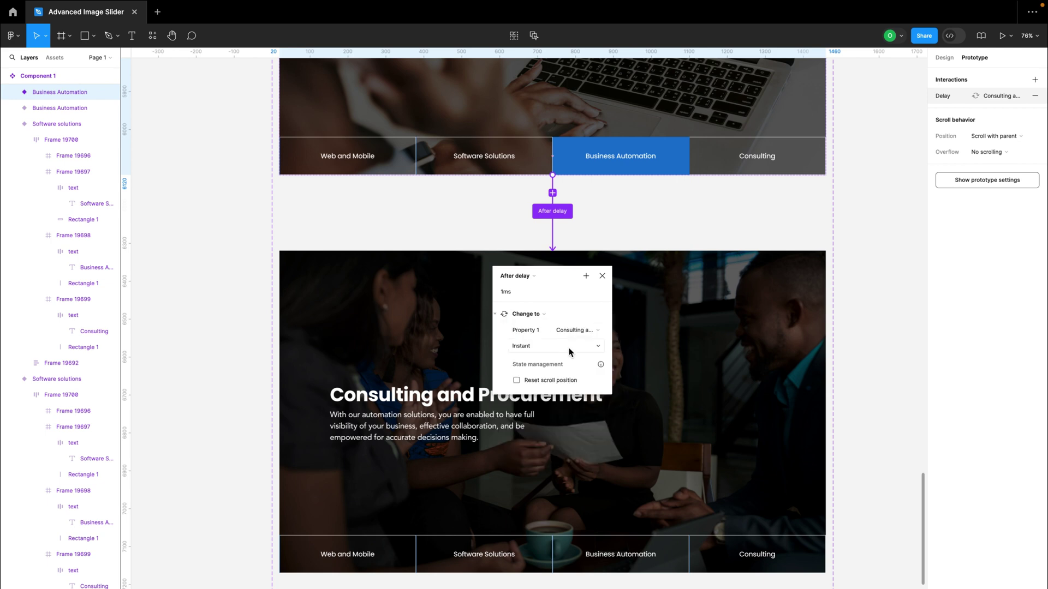
click(602, 276)
scroll(604, 277, down, 5)
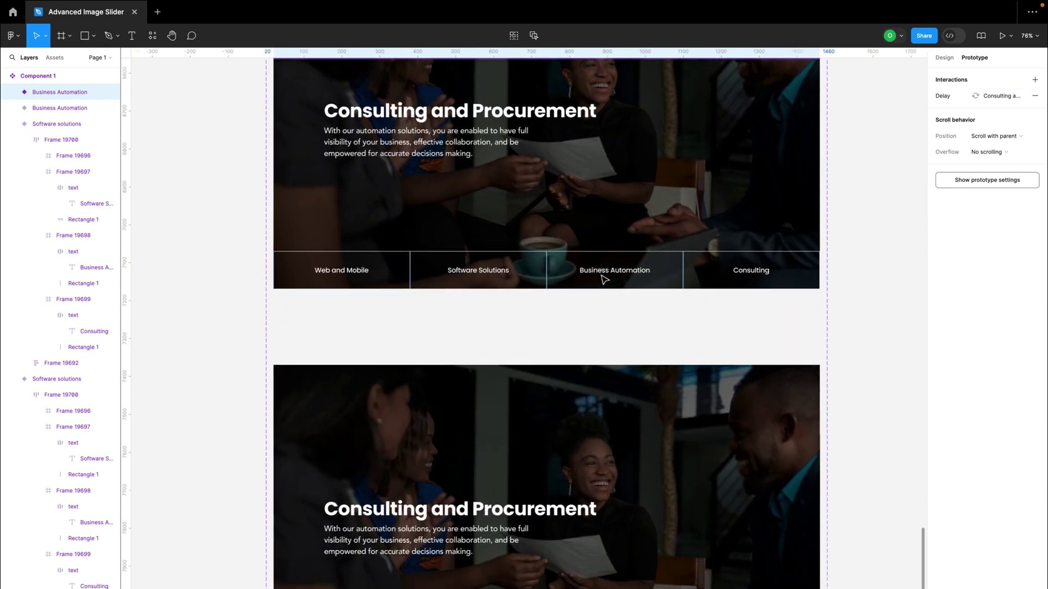
ctrl+scroll(604, 279, down, 3)
scroll(603, 279, down, 1)
Link the plain Consulting and Procurement slide to its Consulting-highlighted variant: After delay 1ms, Smart animate.
click(597, 203)
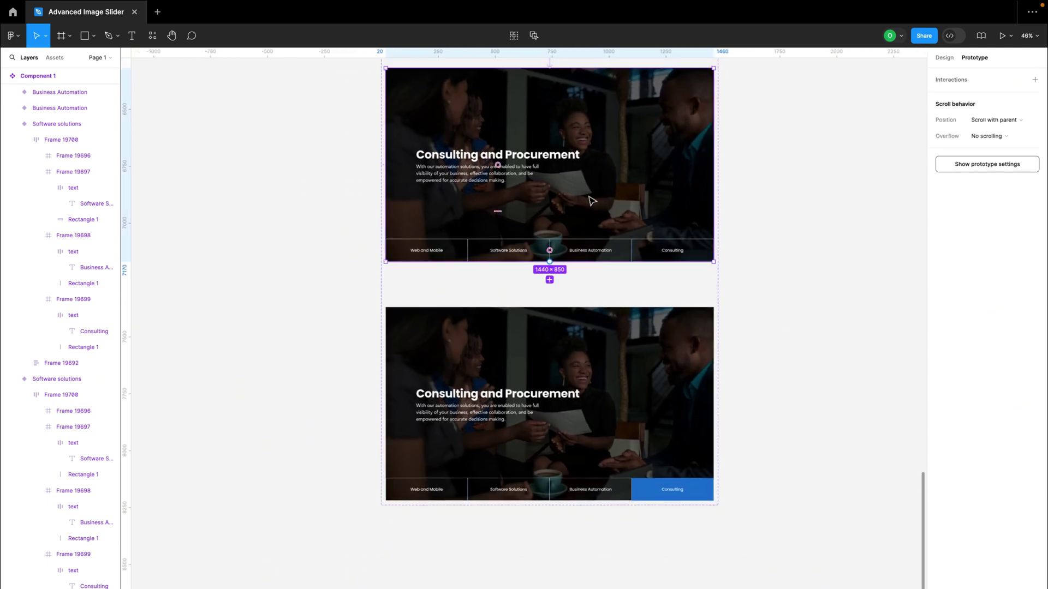
drag(550, 261, 550, 316)
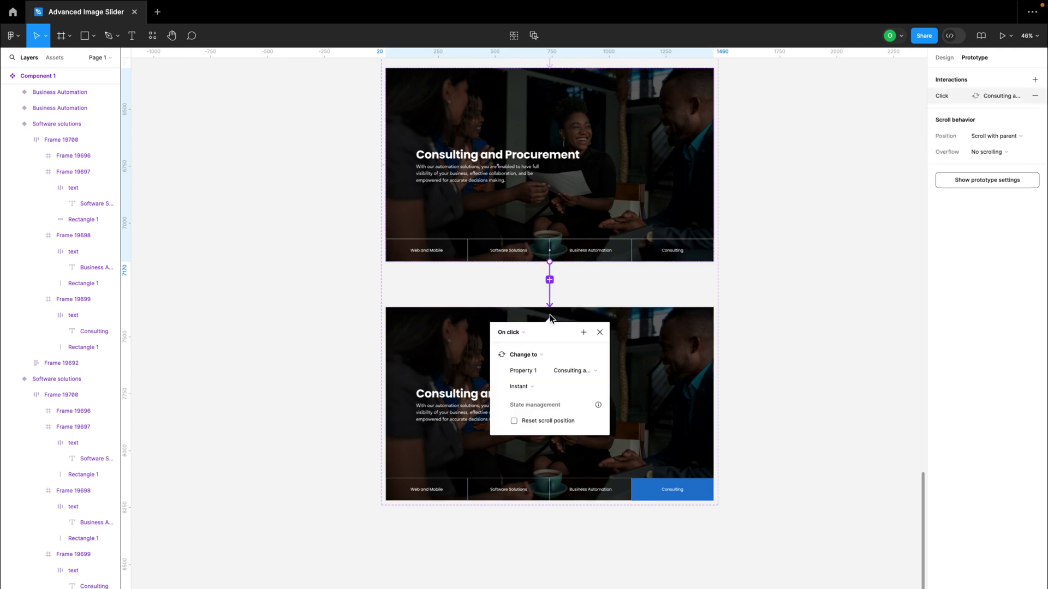
click(508, 333)
click(513, 456)
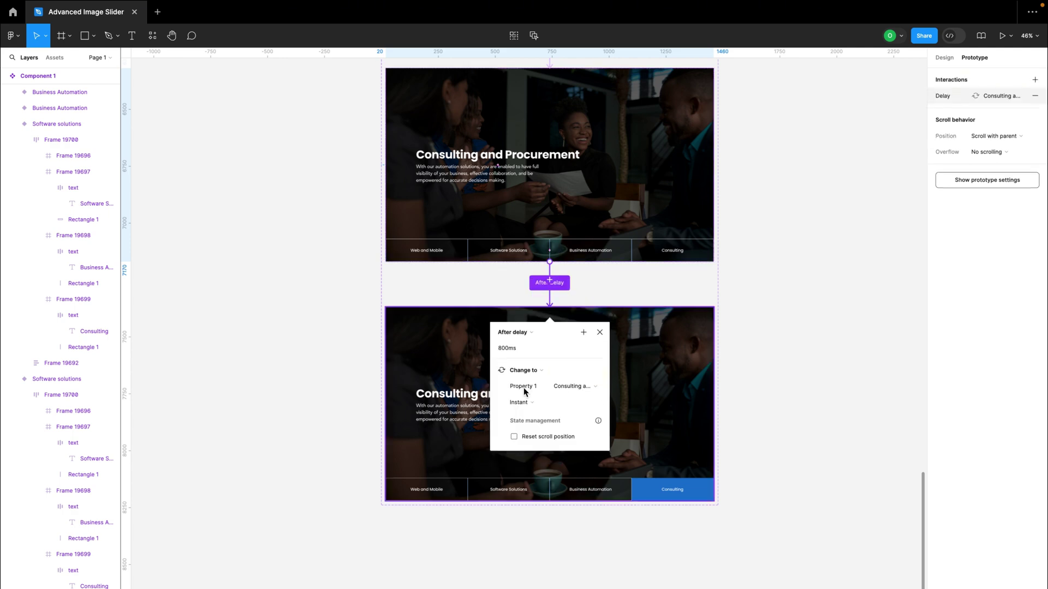
click(519, 350)
text(1ms)
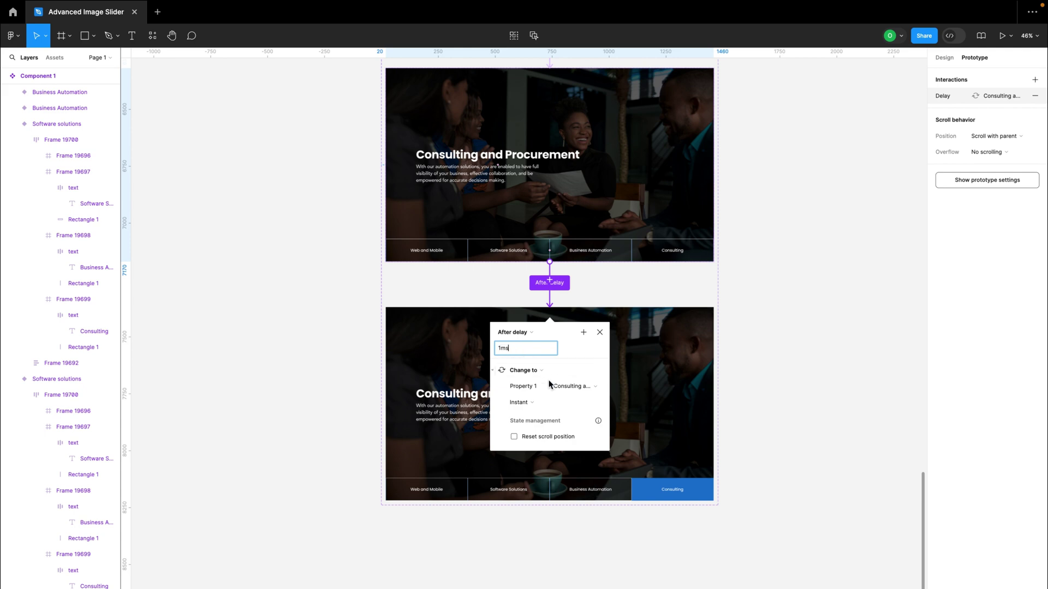
click(529, 403)
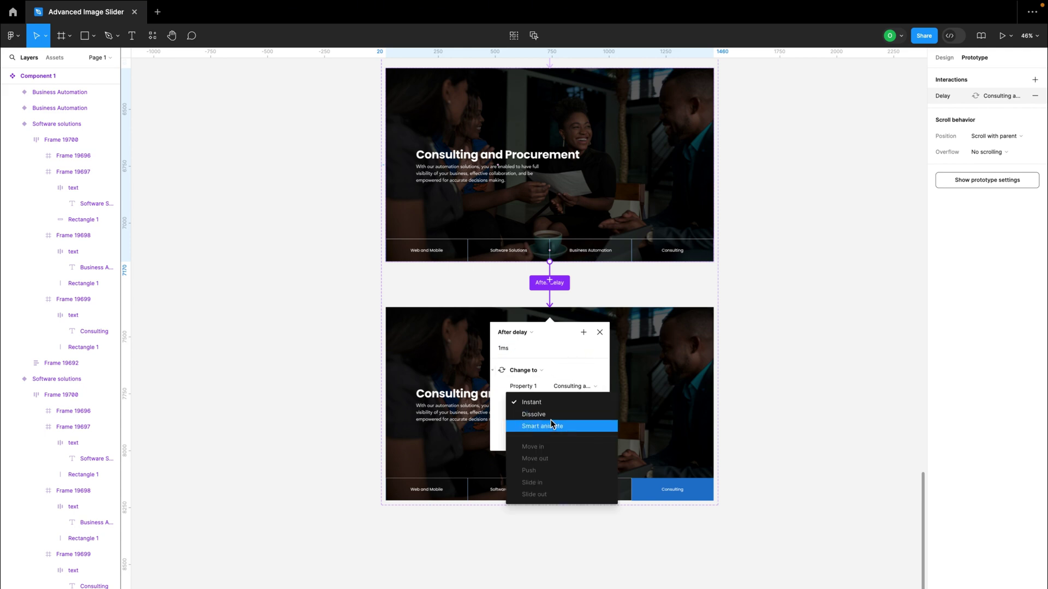
click(552, 425)
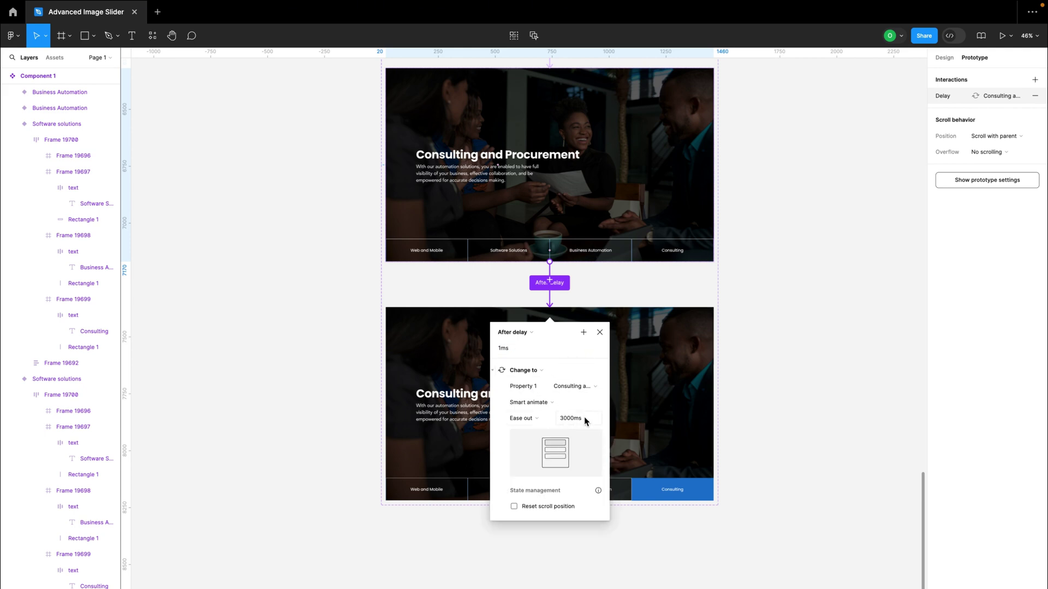
click(641, 423)
scroll(641, 423, down, 5)
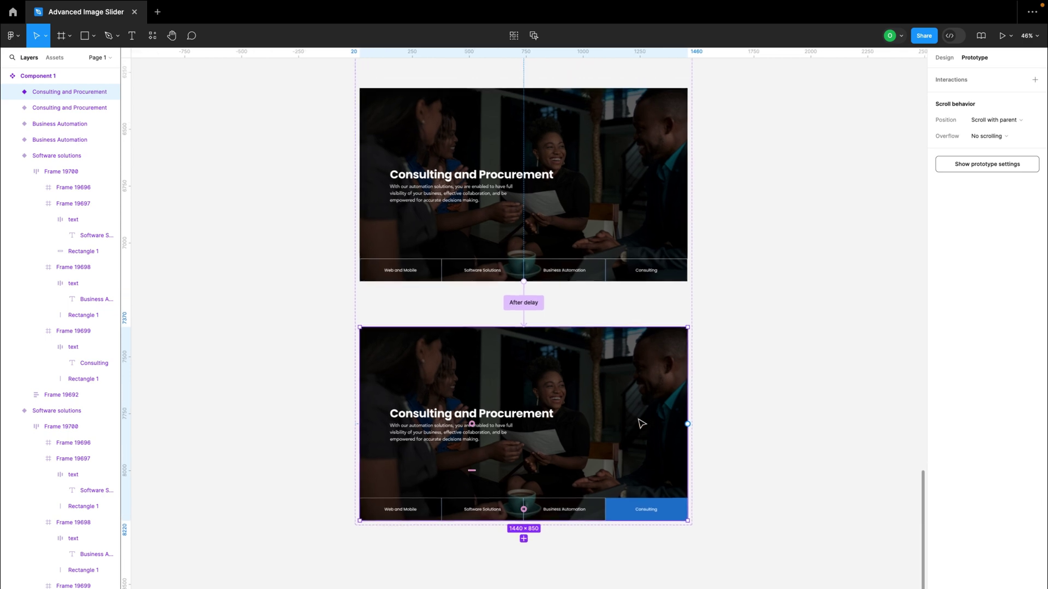
scroll(617, 439, up, 5)
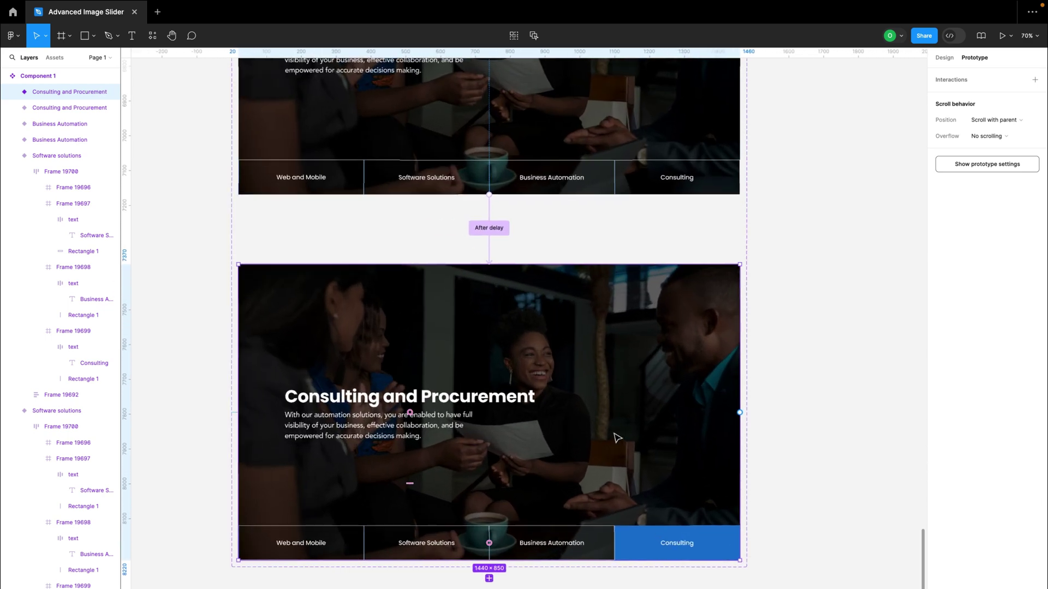
scroll(610, 437, down, 1)
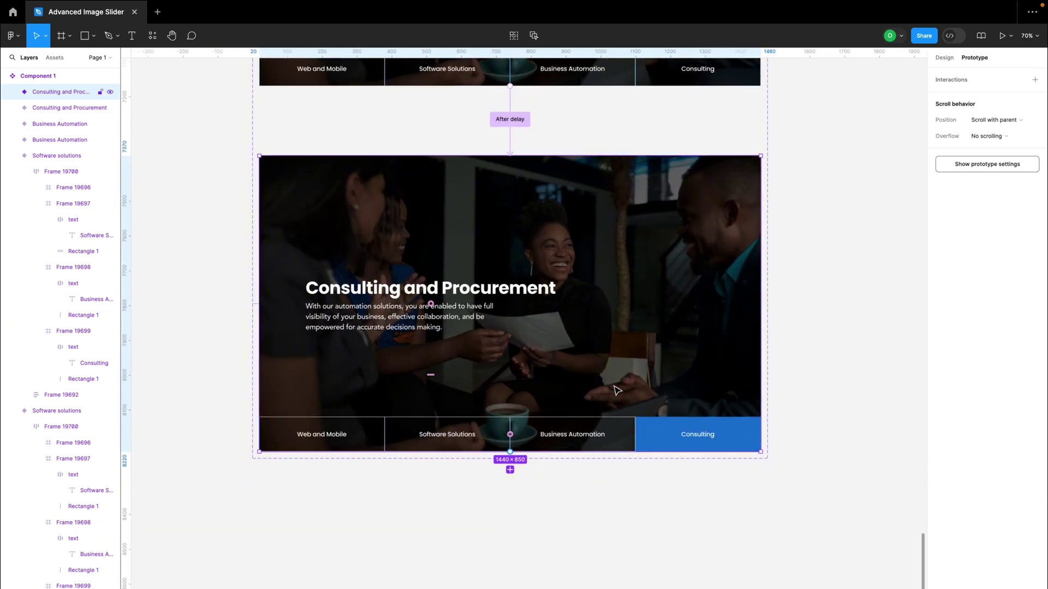
scroll(650, 325, down, 6)
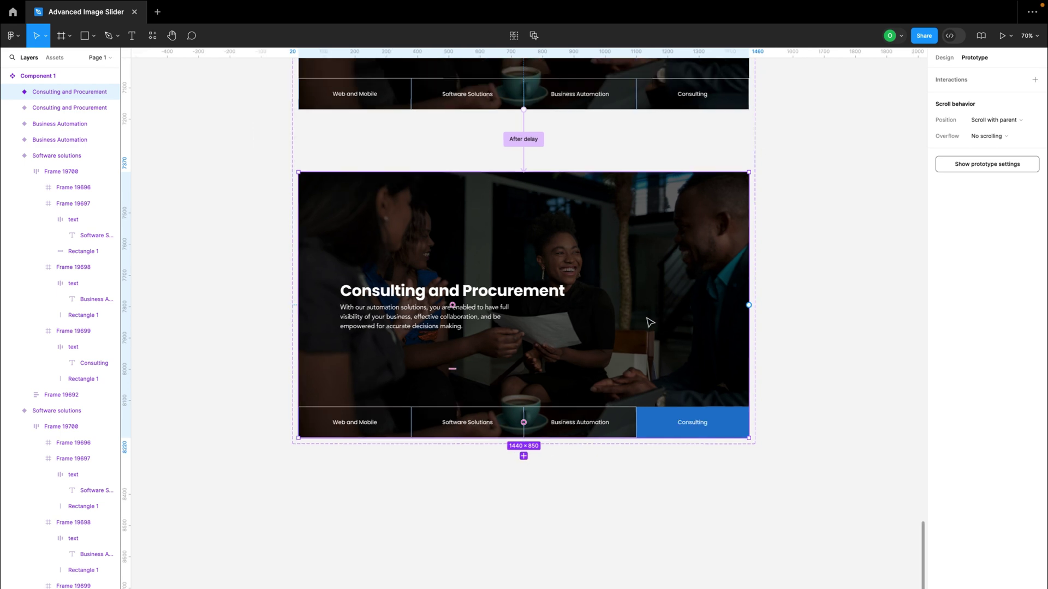
Connect the final Consulting variant back to Web and Mobile with an After delay 1ms, Instant interaction.
drag(690, 315, 578, 279)
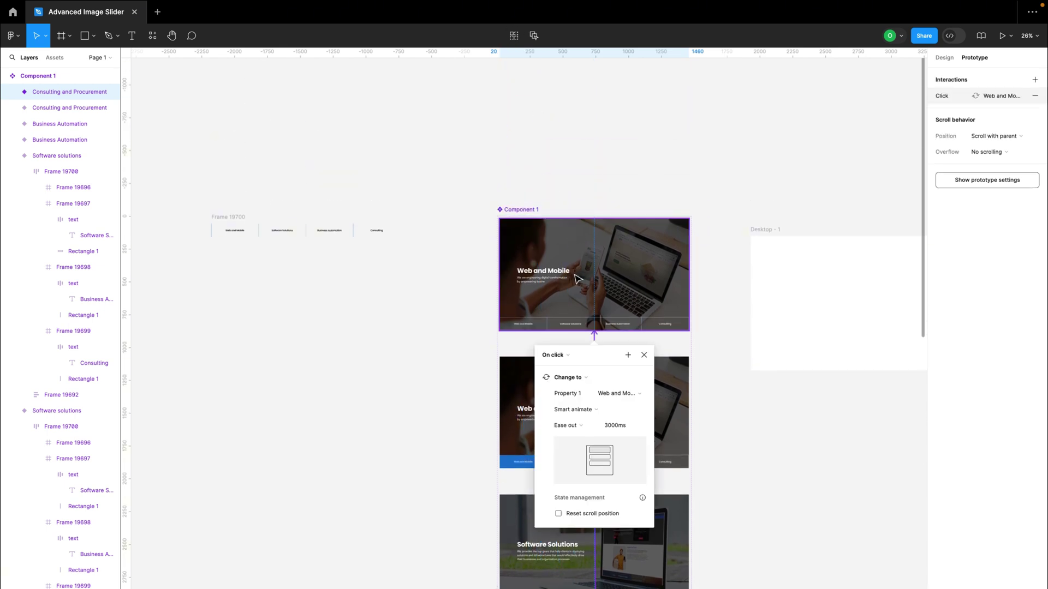
click(562, 356)
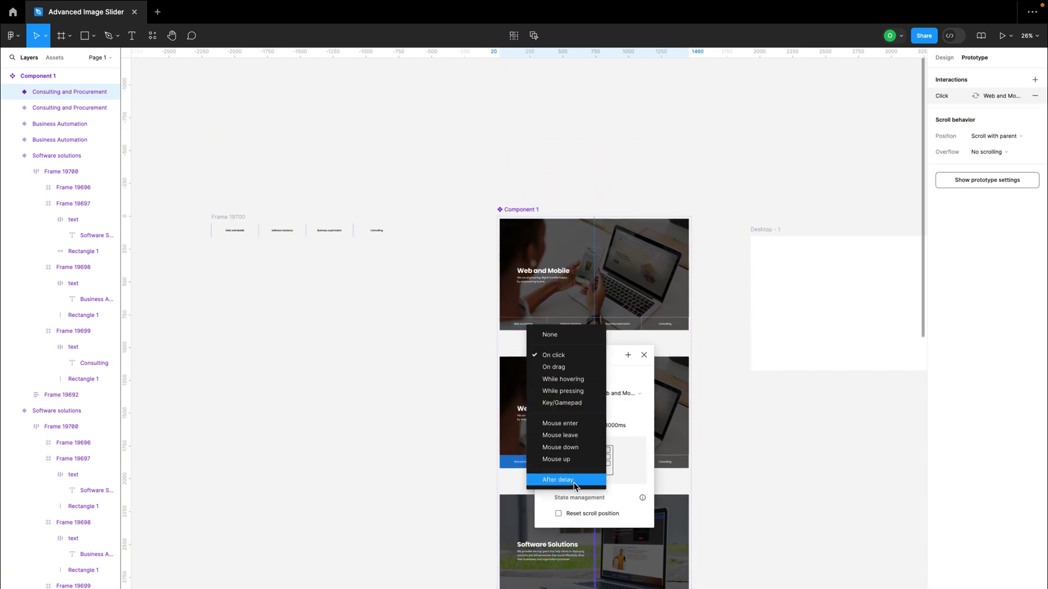
click(573, 478)
click(560, 372)
text(1)
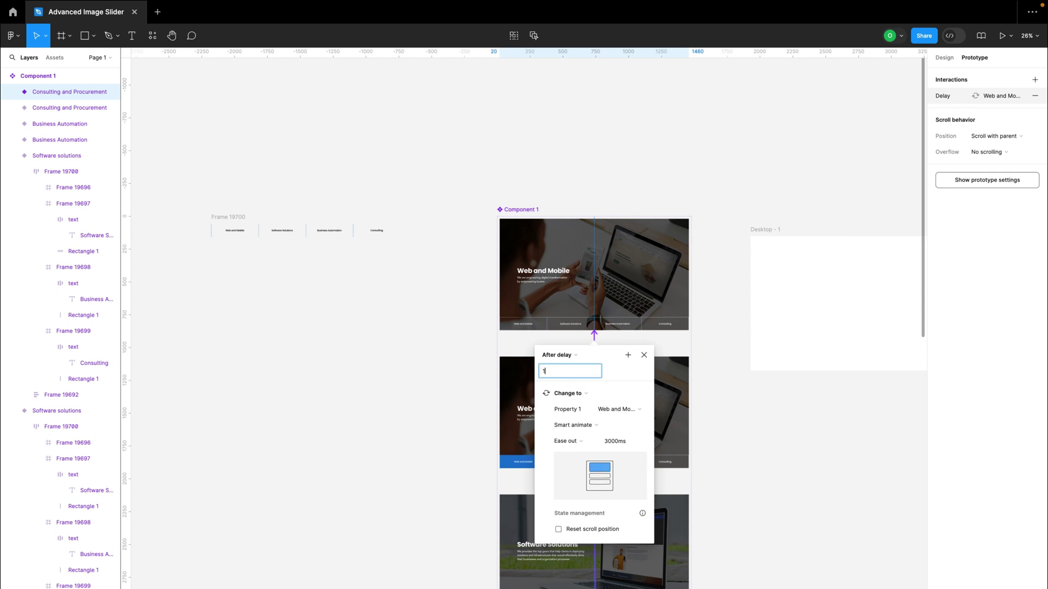
text(ms)
click(587, 425)
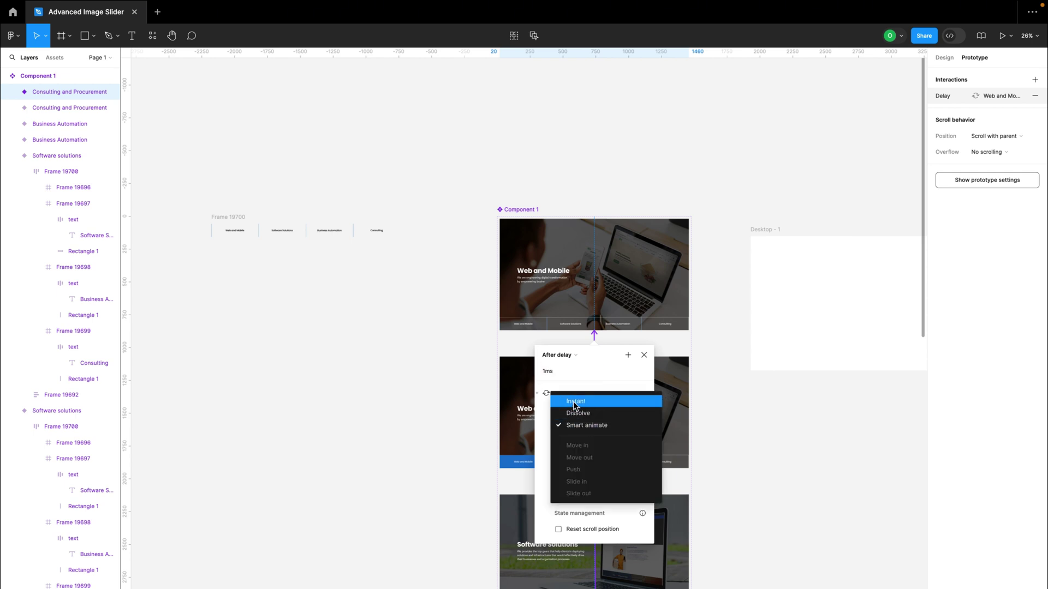
click(575, 403)
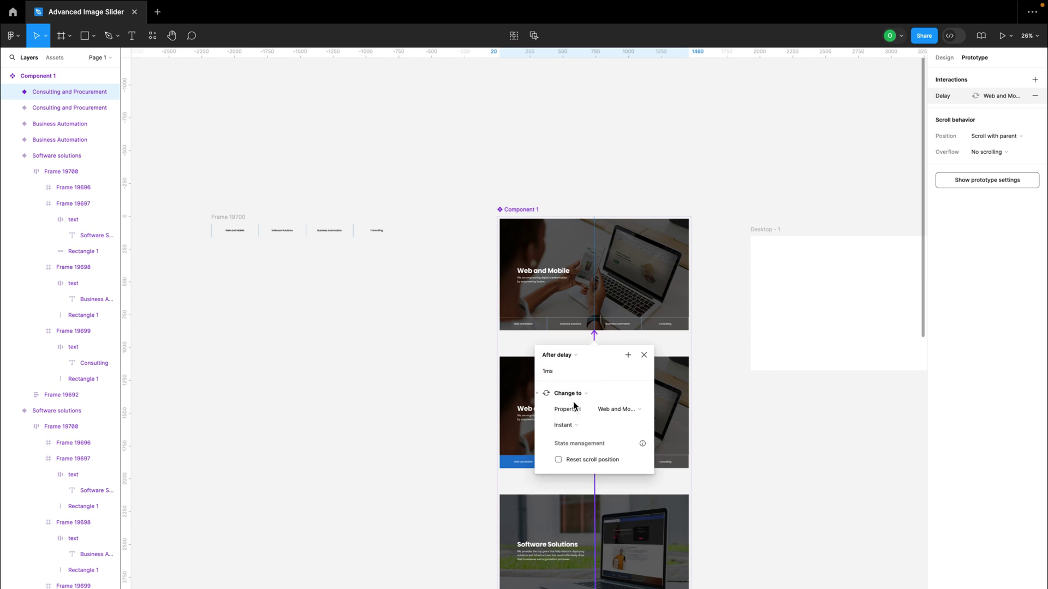
click(645, 355)
click(655, 222)
scroll(655, 222, up, 3)
Paste the Web and Mobile slider variant into the empty Desktop - 1 frame.
scroll(655, 222, down, 3)
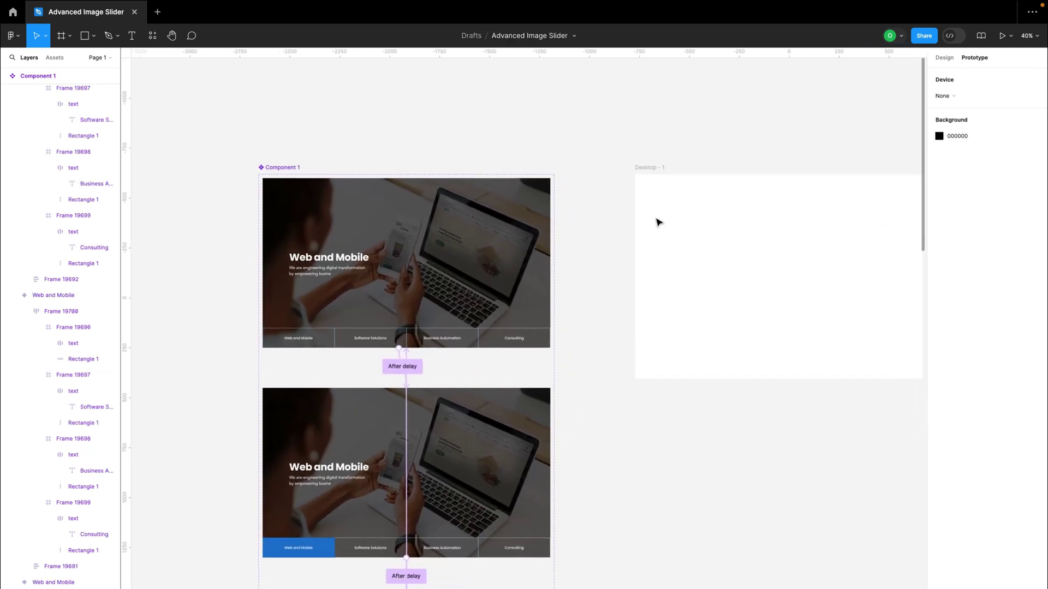
scroll(658, 222, right, 1)
click(471, 218)
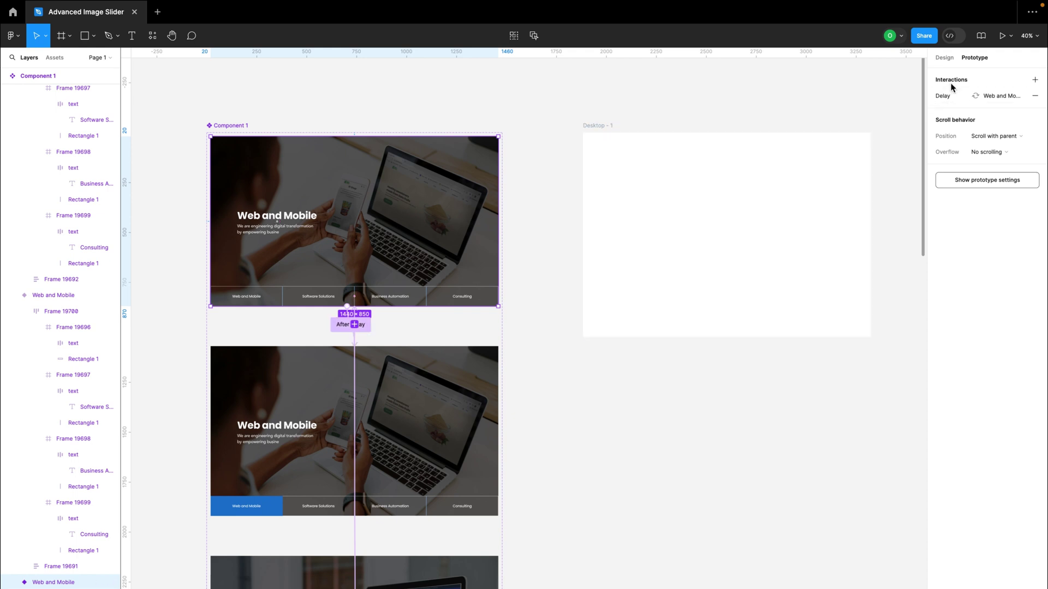
click(607, 134)
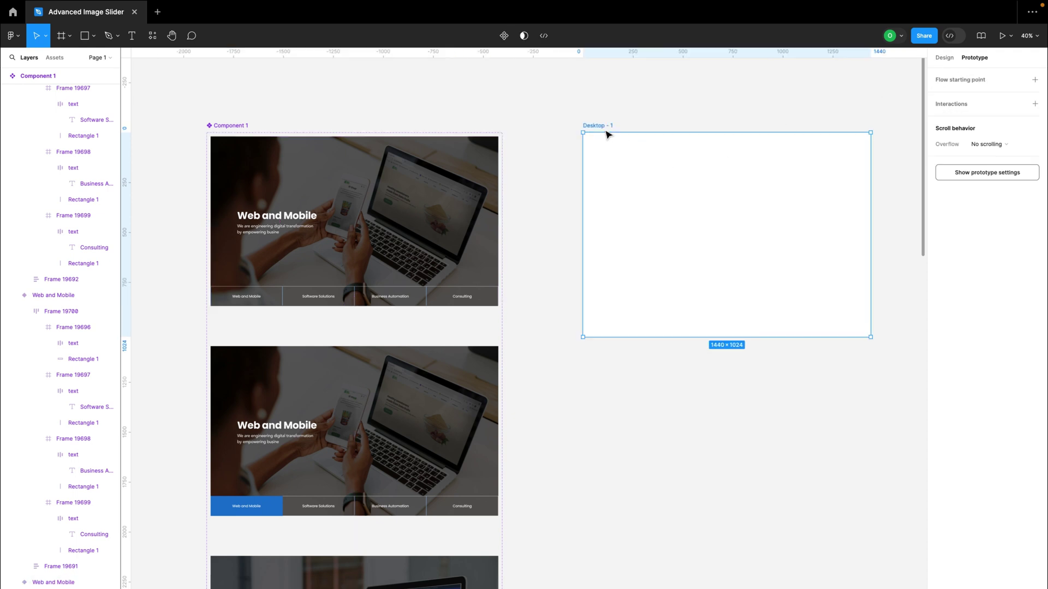
key(ctrl+v)
scroll(677, 147, right, 2)
scroll(655, 143, up, 5)
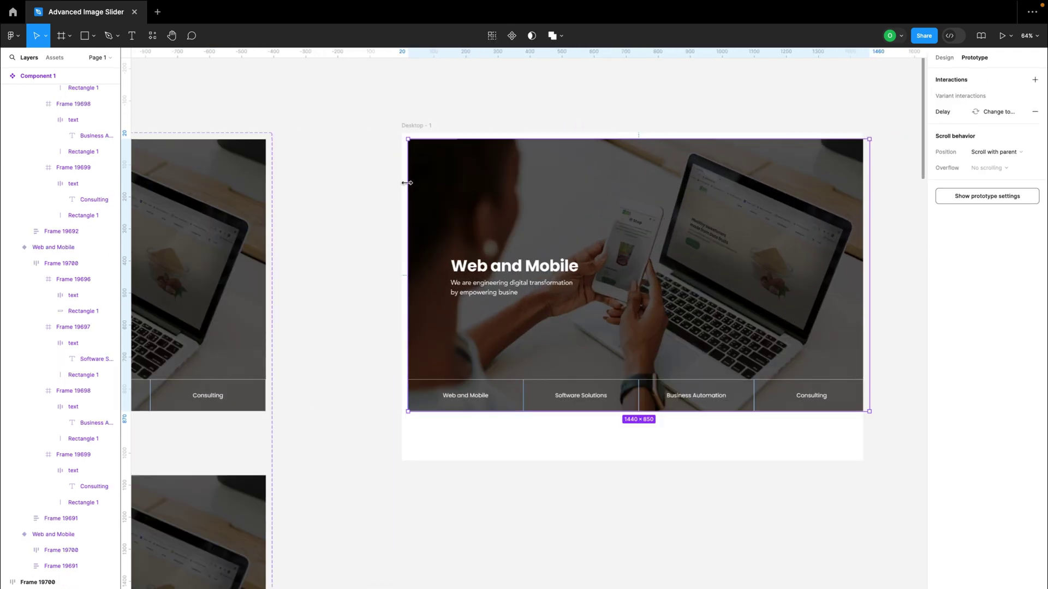
scroll(407, 183, up, 1)
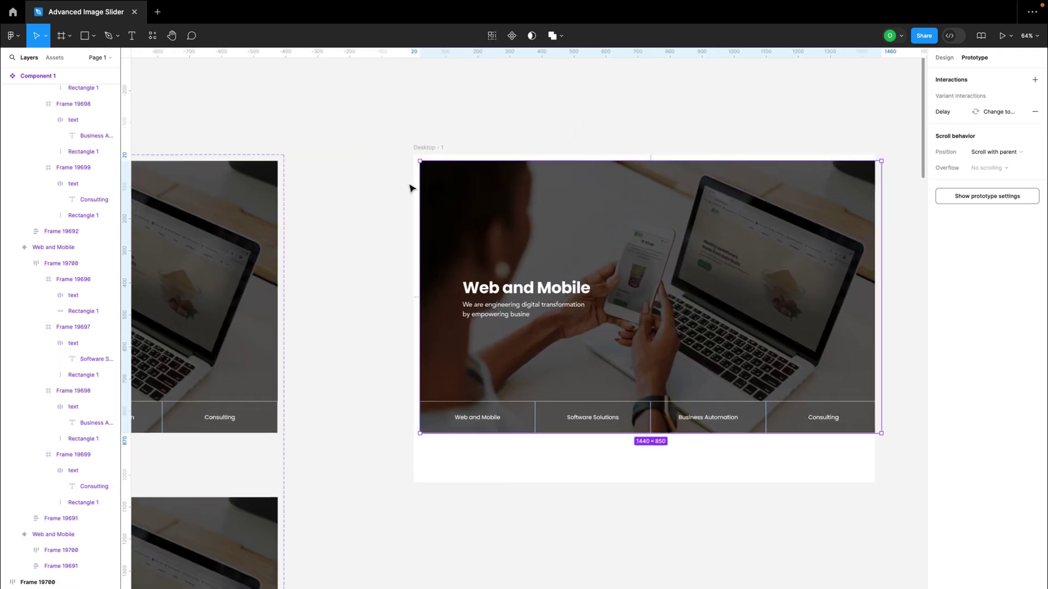
Align the pasted slider with the Desktop - 1 frame's top-left corner.
click(945, 58)
scroll(484, 227, up, 10)
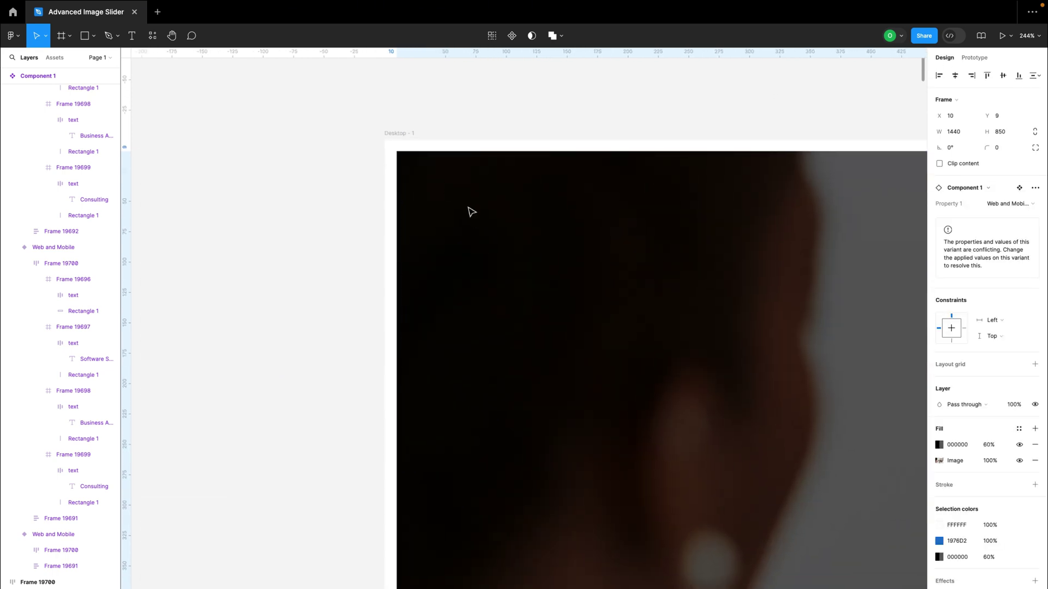
drag(473, 213, 463, 205)
scroll(464, 206, down, 1)
scroll(463, 205, down, 5)
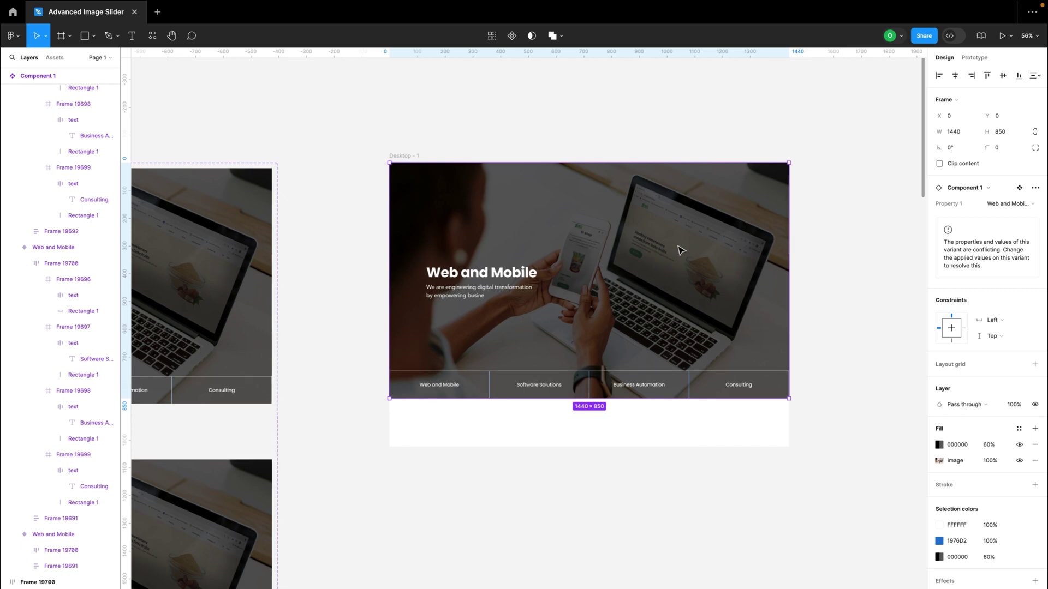
Resize the Desktop - 1 frame to a height of 850 to fit the slider.
click(1001, 133)
click(402, 156)
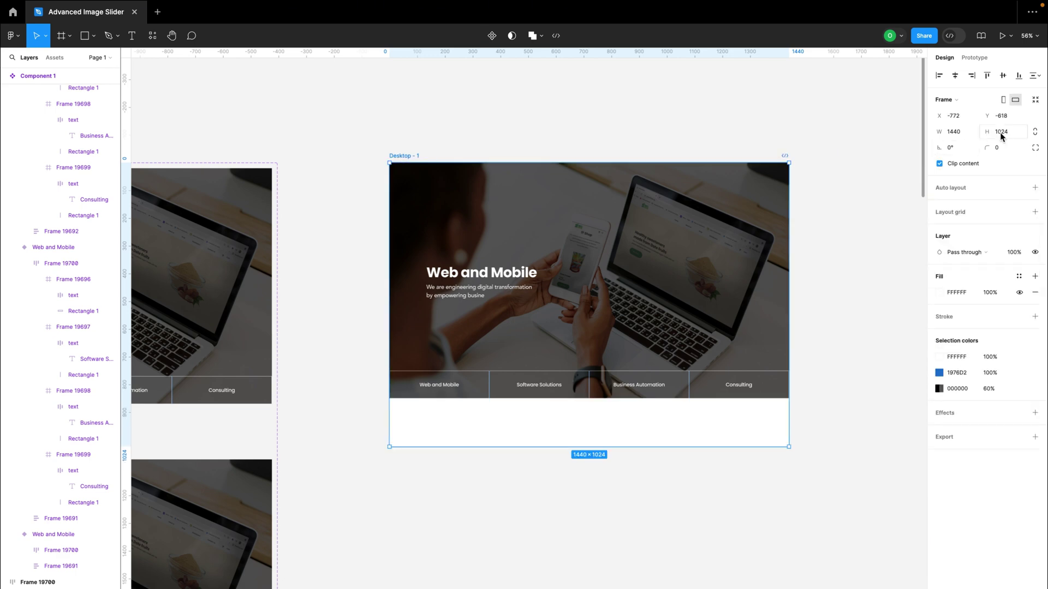
key(Return)
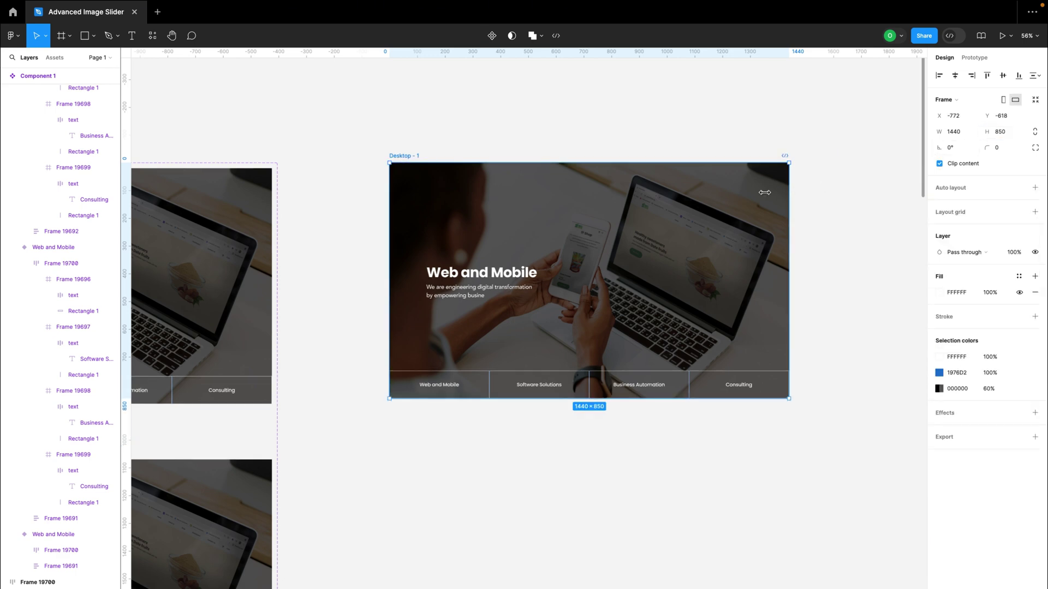
click(482, 152)
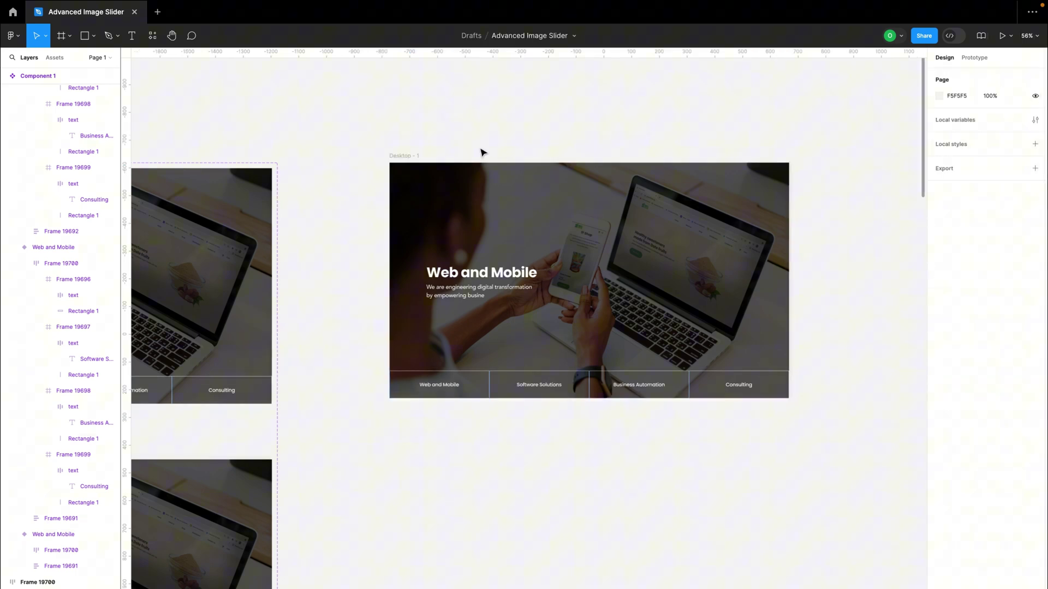
click(408, 157)
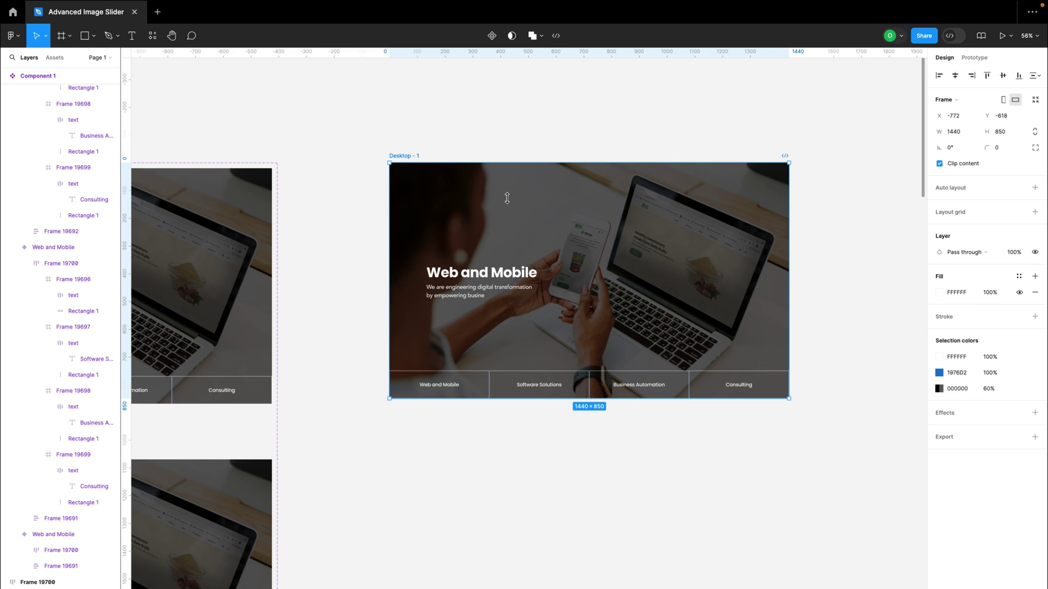
Add a Flow 1 starting point on Desktop - 1 and present the Advanced Image Slider prototype.
click(974, 58)
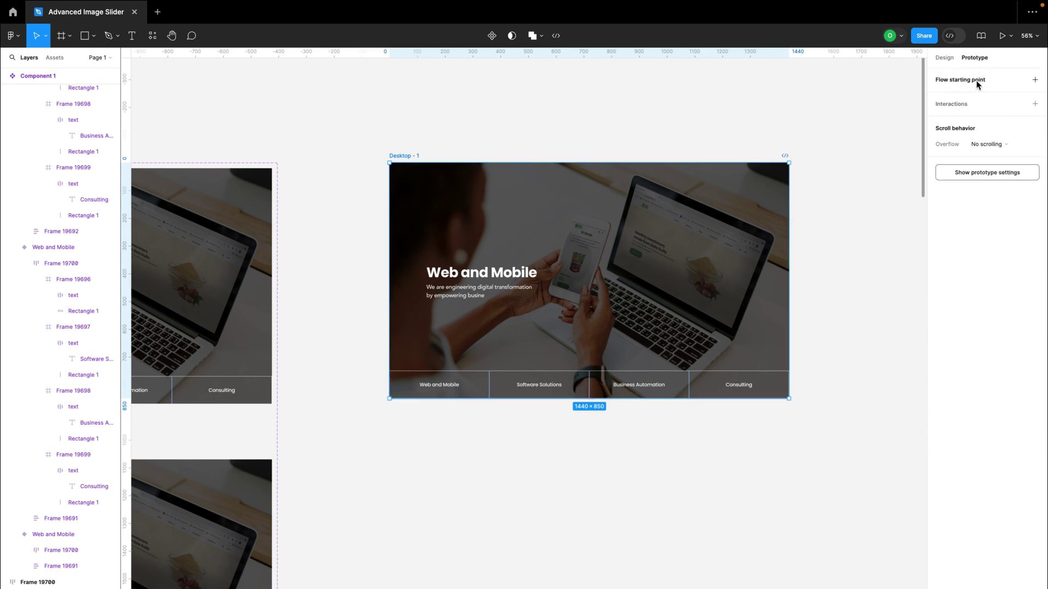
click(1035, 81)
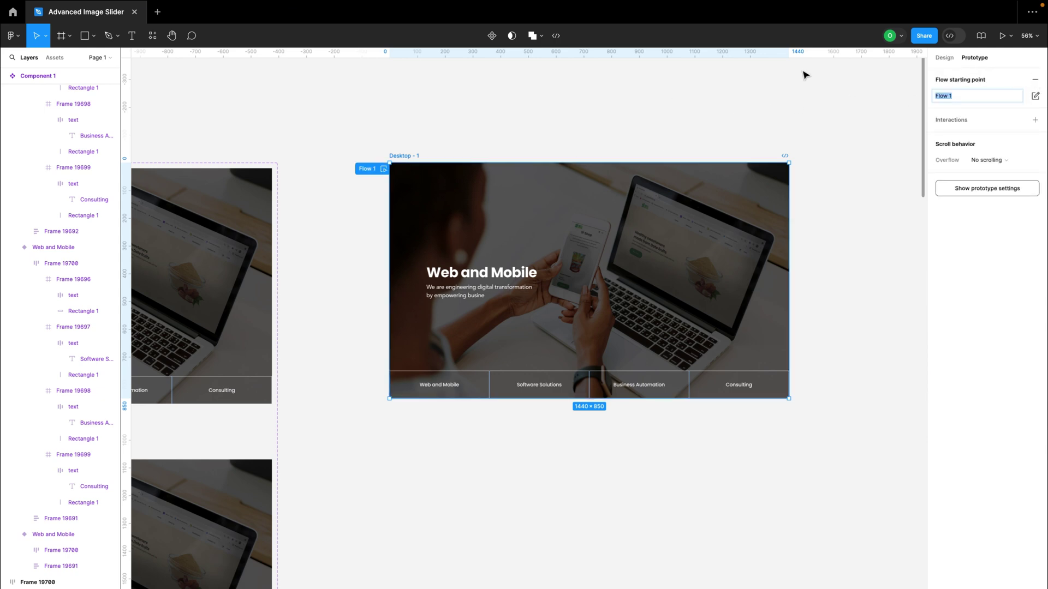
click(1004, 36)
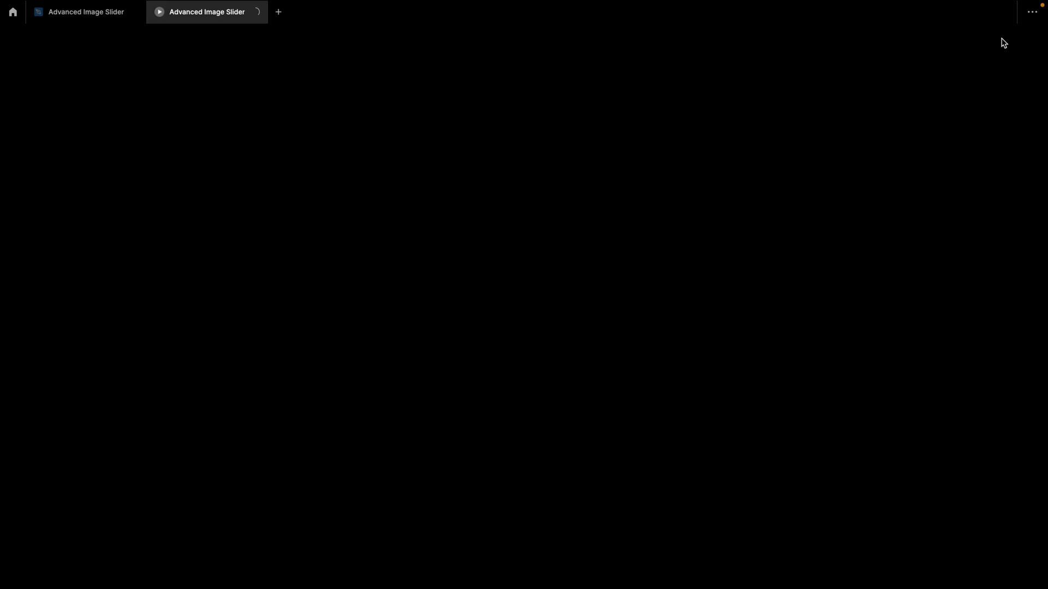